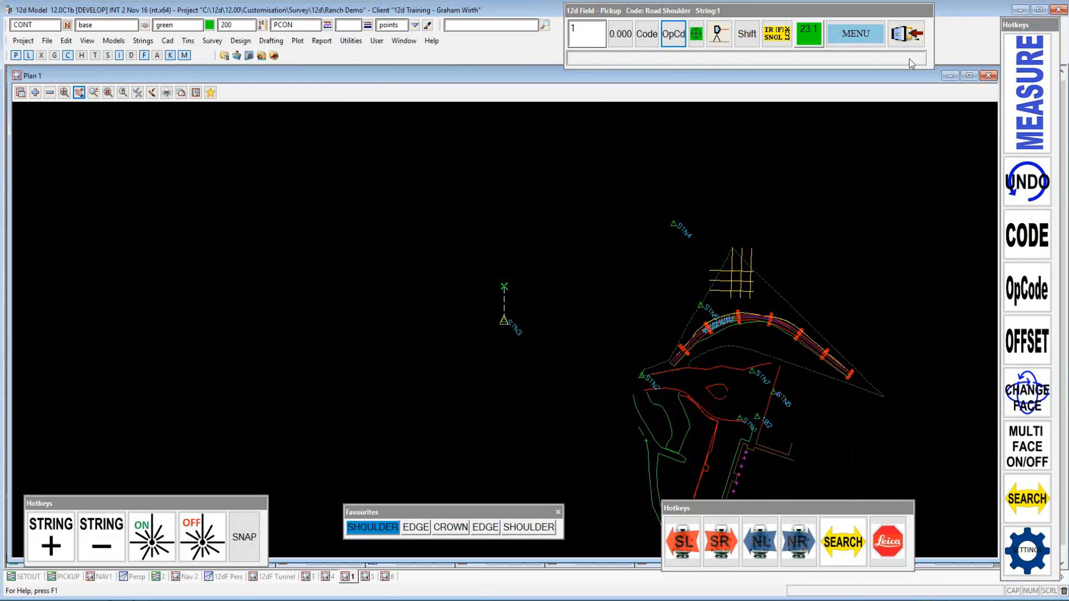
Review the General GUI and TPS search options in the 12d Field settings, then close the settings
left_click(855, 34)
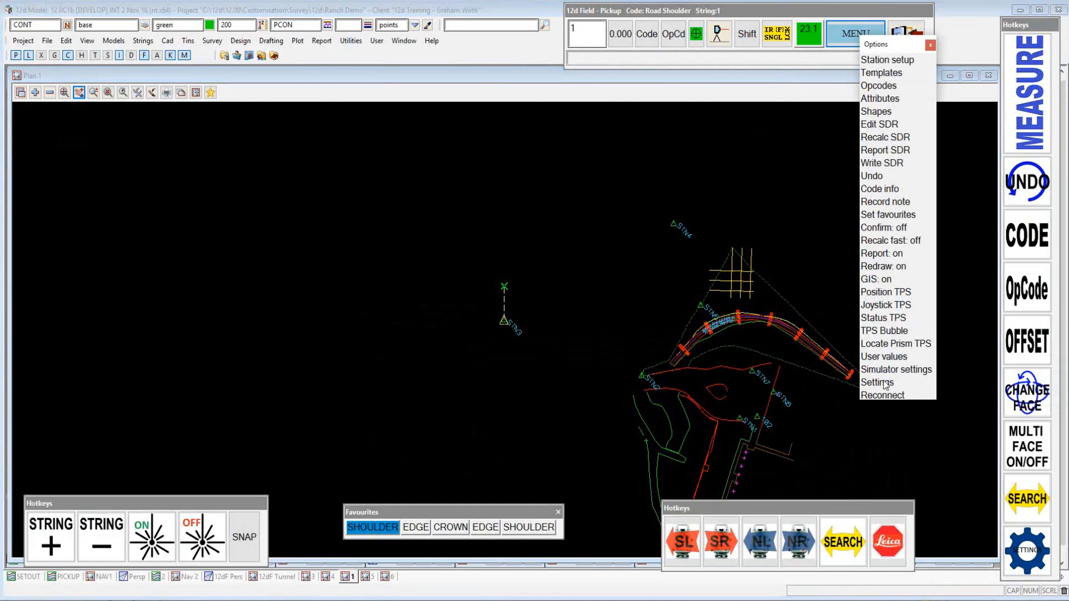
left_click(880, 382)
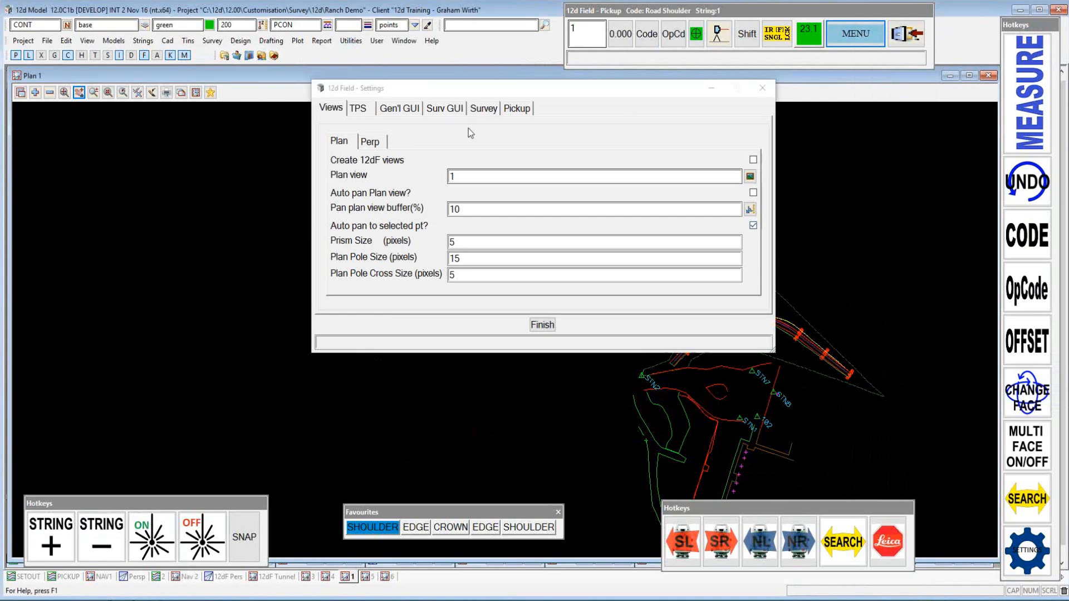
left_click(400, 109)
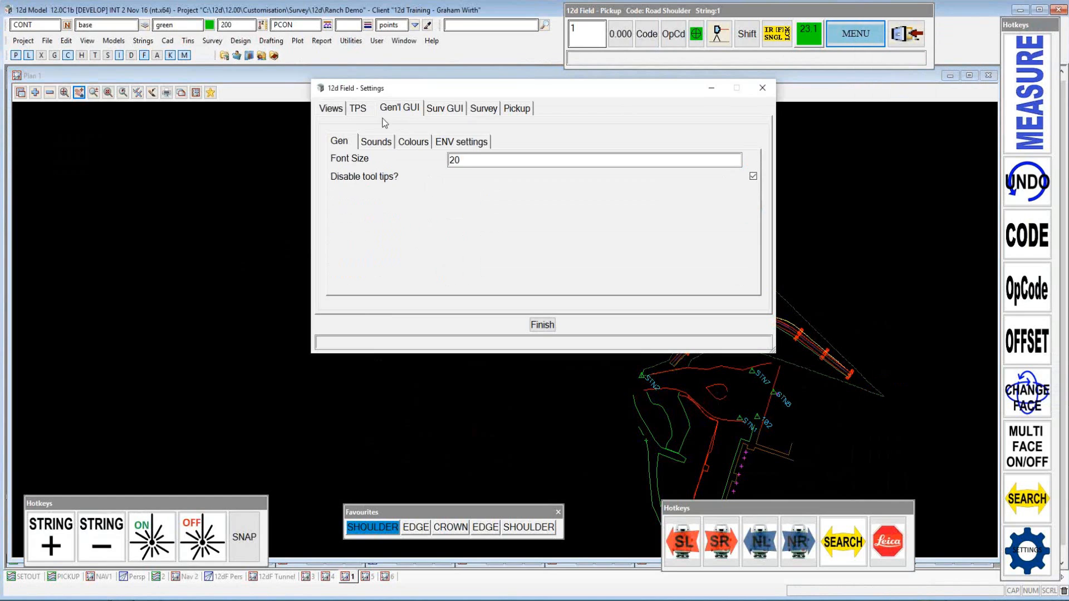
left_click(358, 108)
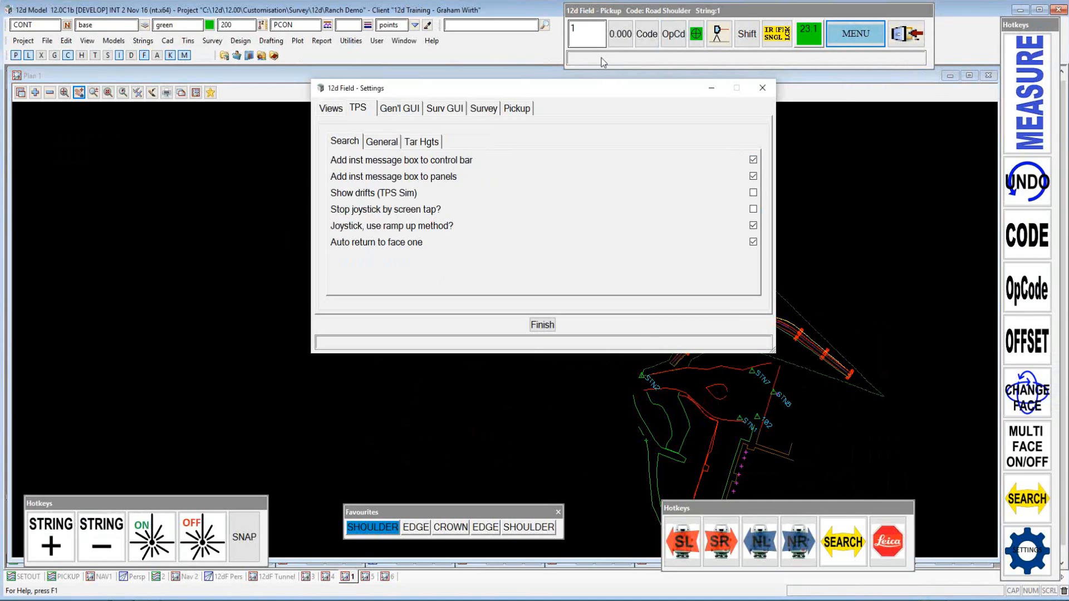
left_click(543, 325)
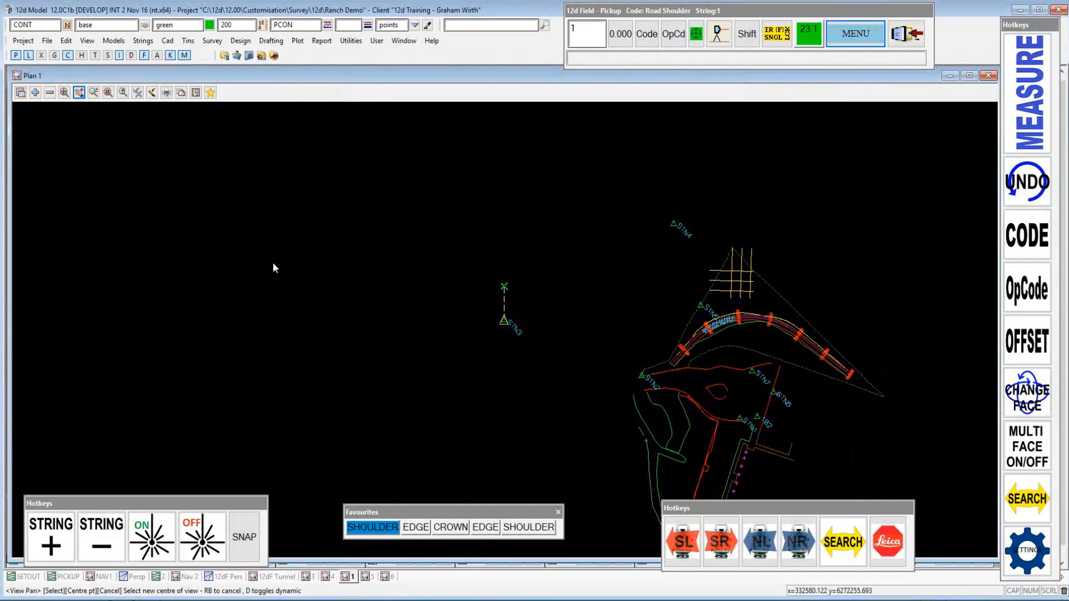
Open the 12d Pickup Codes Editor from the 12d Field survey tools
left_click(213, 41)
mouse_move(250, 71)
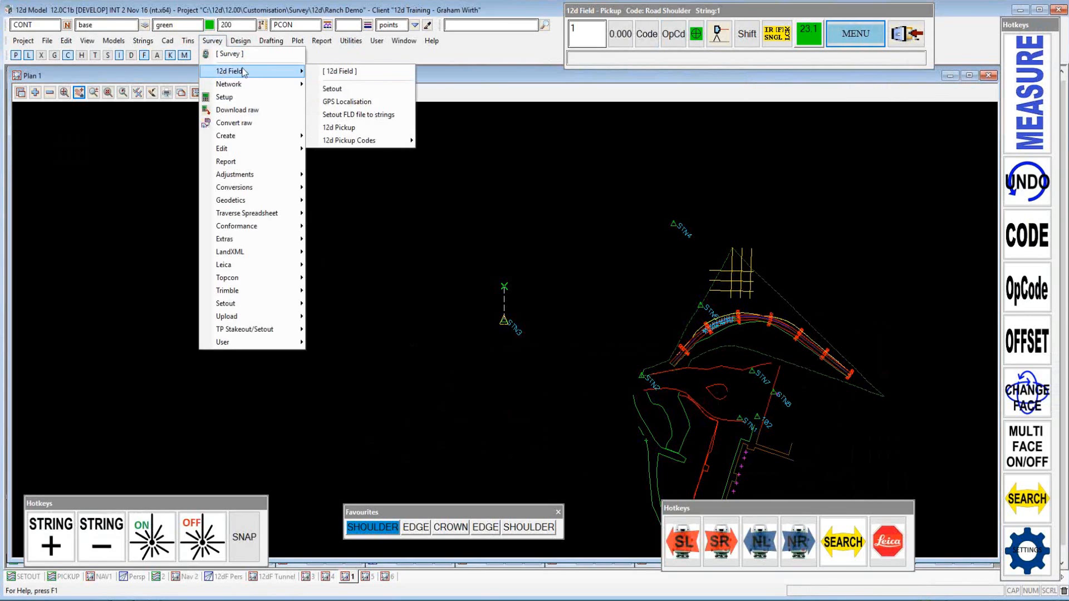
left_click(342, 76)
left_click_drag(389, 85, 319, 62)
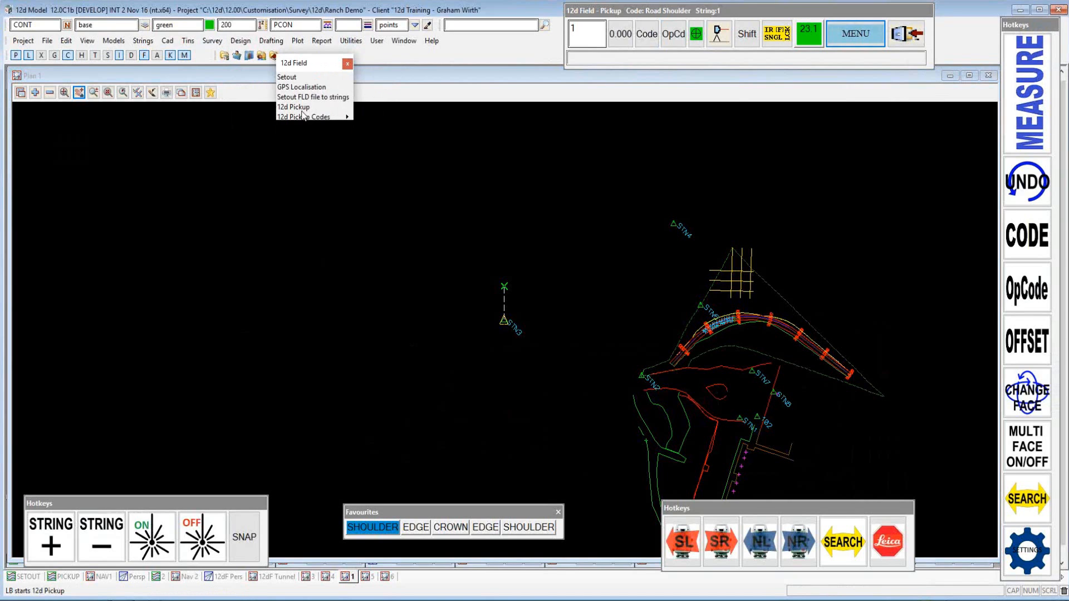
left_click(350, 117)
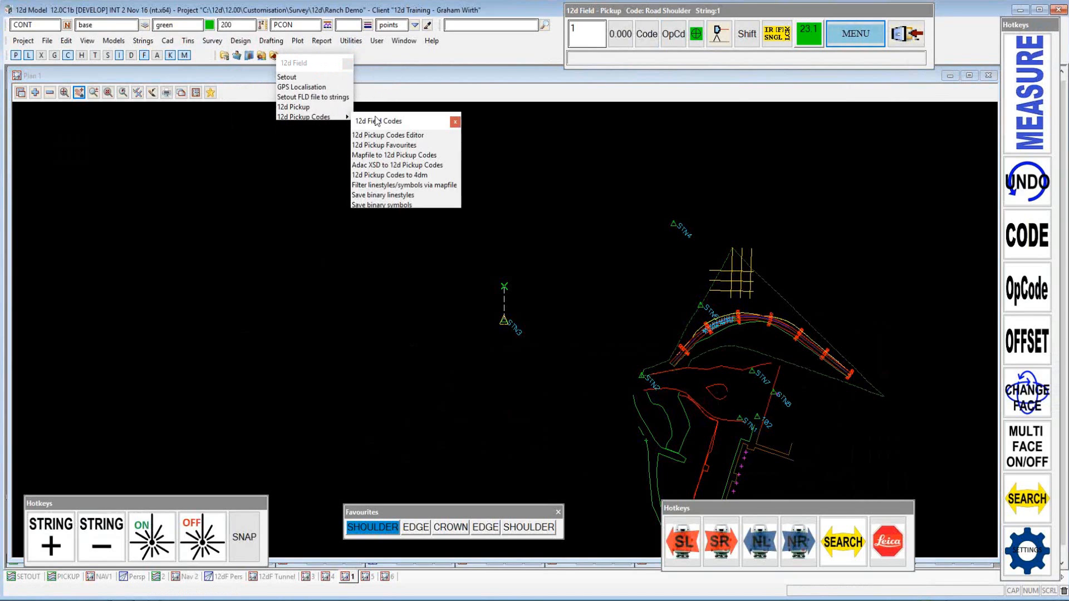
left_click_drag(418, 123, 429, 76)
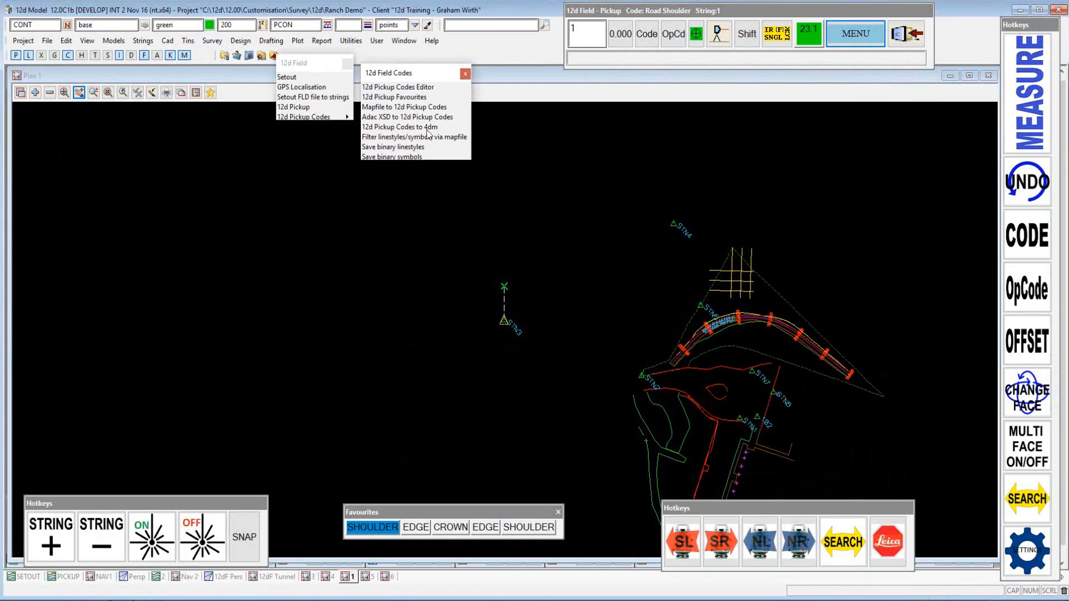
left_click(410, 89)
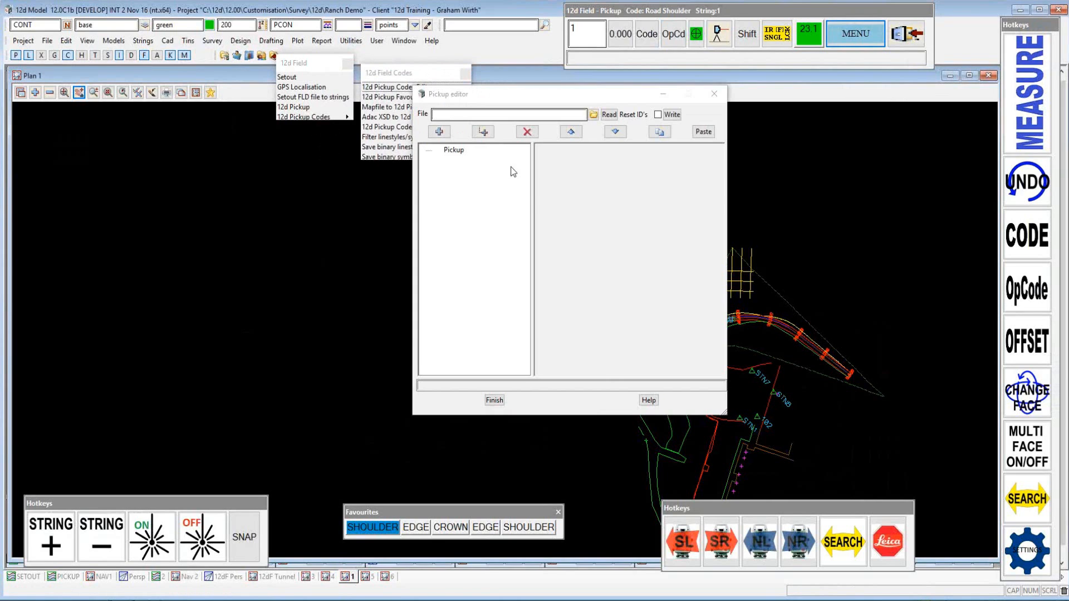
Load the 12D PUSURVEY.12dfieldcodes file into the Pickup editor and dismiss the output window
left_click(593, 114)
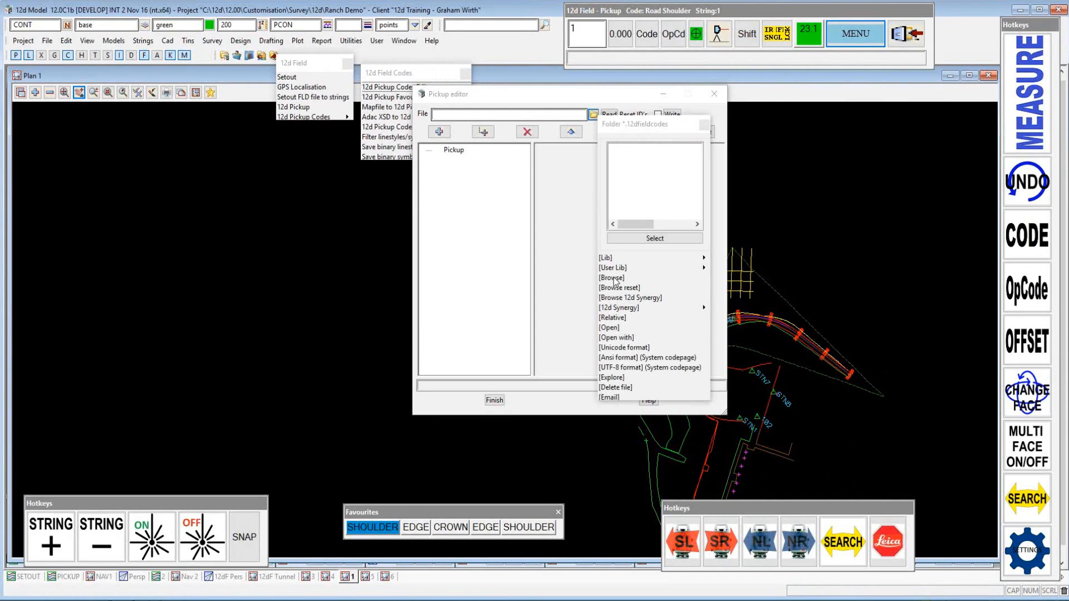
left_click(613, 278)
left_click(610, 115)
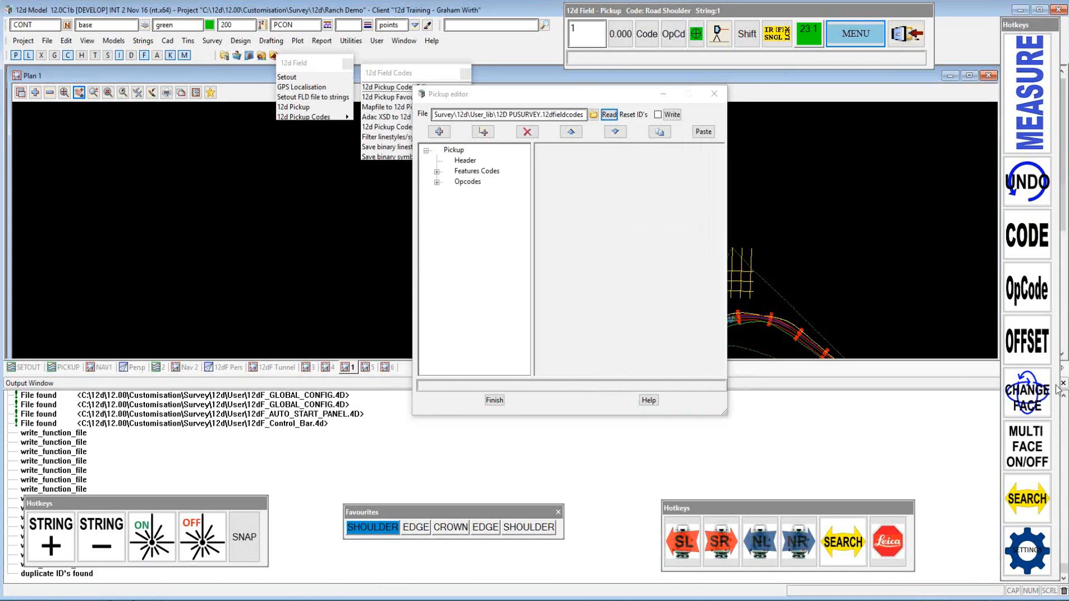
left_click(1063, 383)
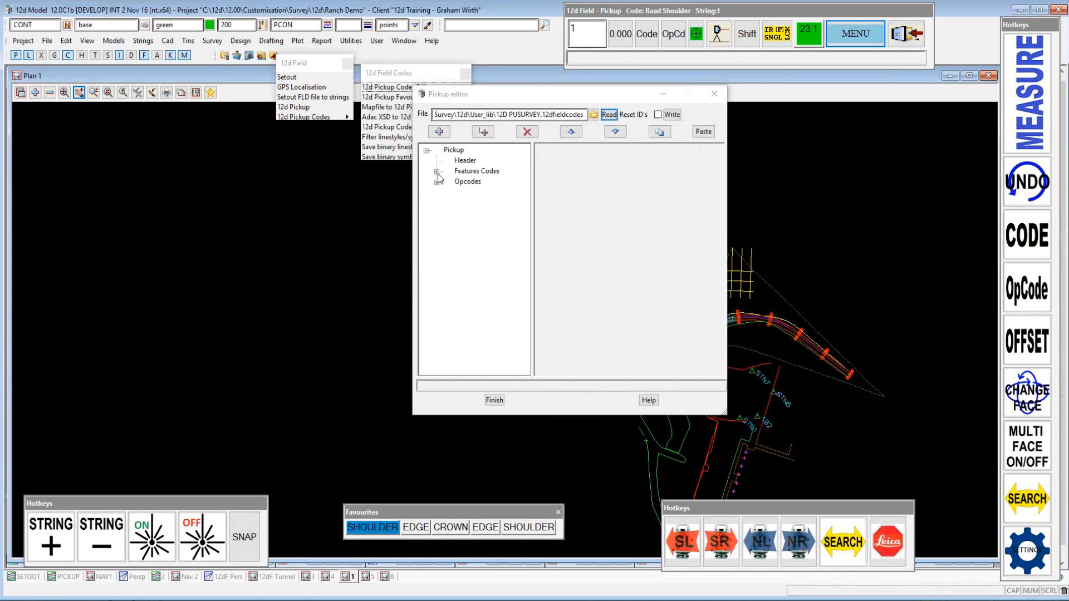
Expand the Features Codes group, close the leftover 12d Field menus, and move and enlarge the Pickup editor
left_click(437, 173)
left_click_drag(560, 90, 680, 70)
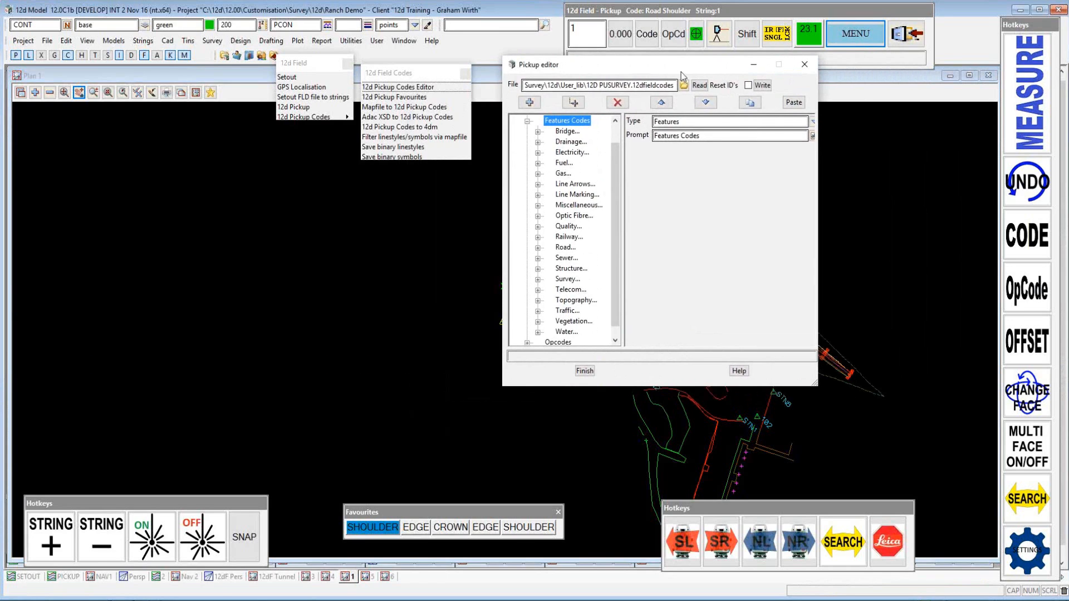
left_click(464, 74)
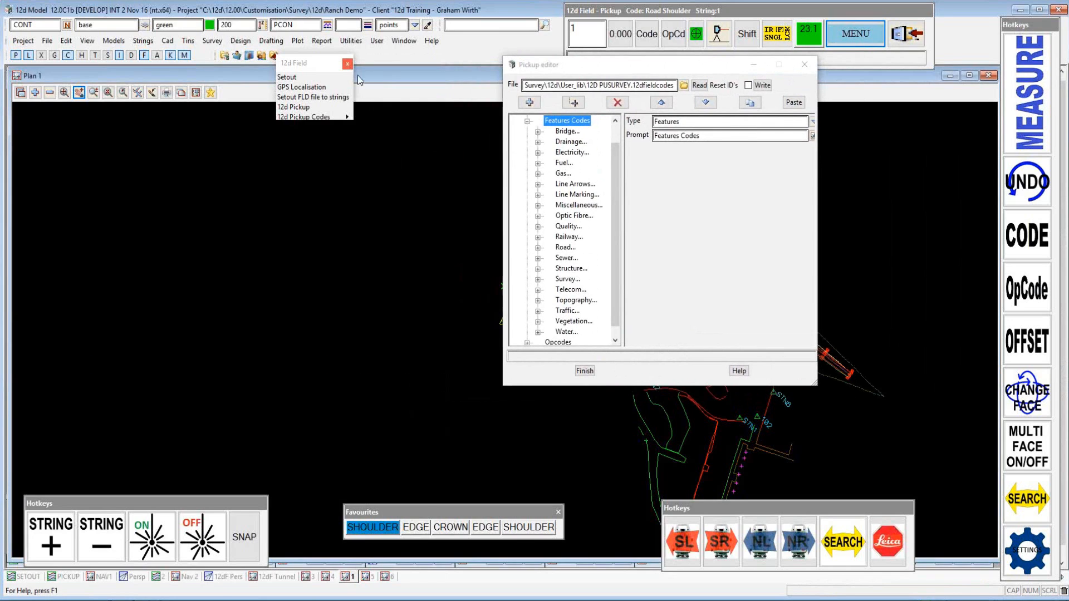
left_click(358, 75)
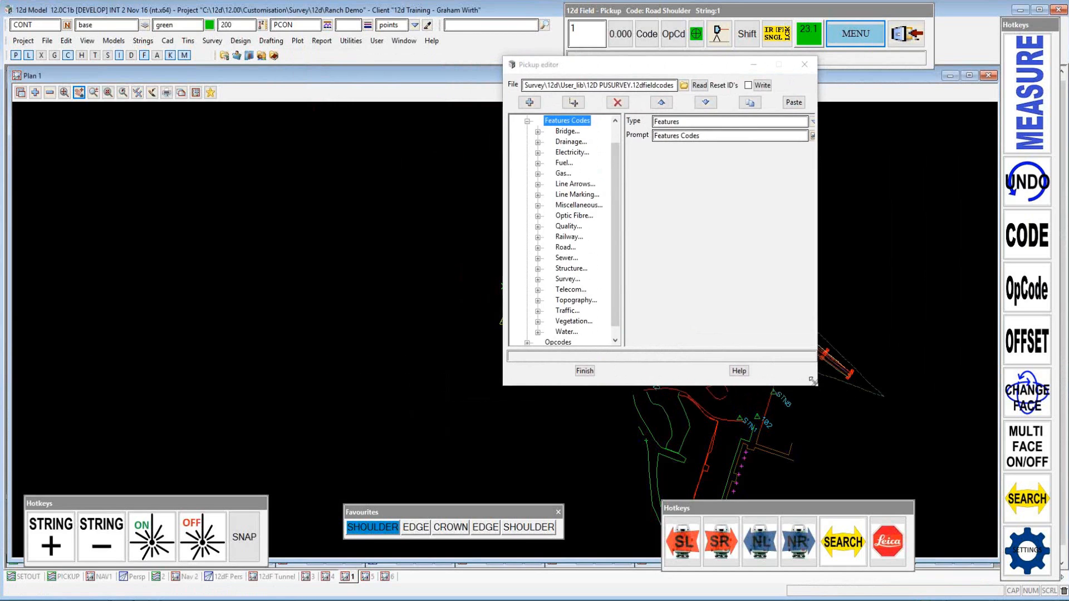
left_click_drag(815, 387, 996, 495)
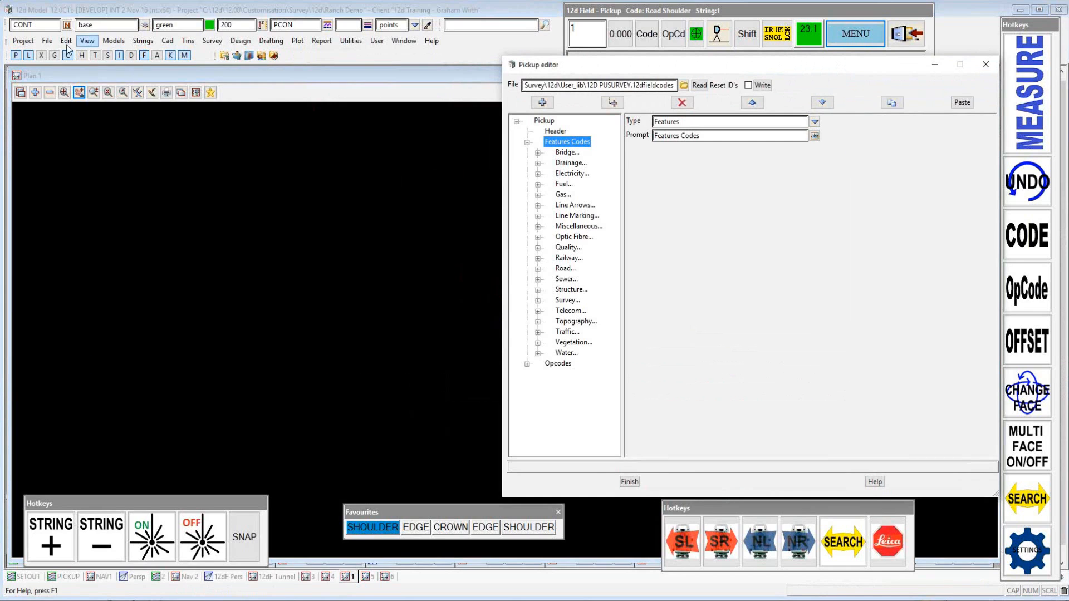
Open the map file create/edit tool and resize its window to sit beside the Pickup editor
left_click(47, 41)
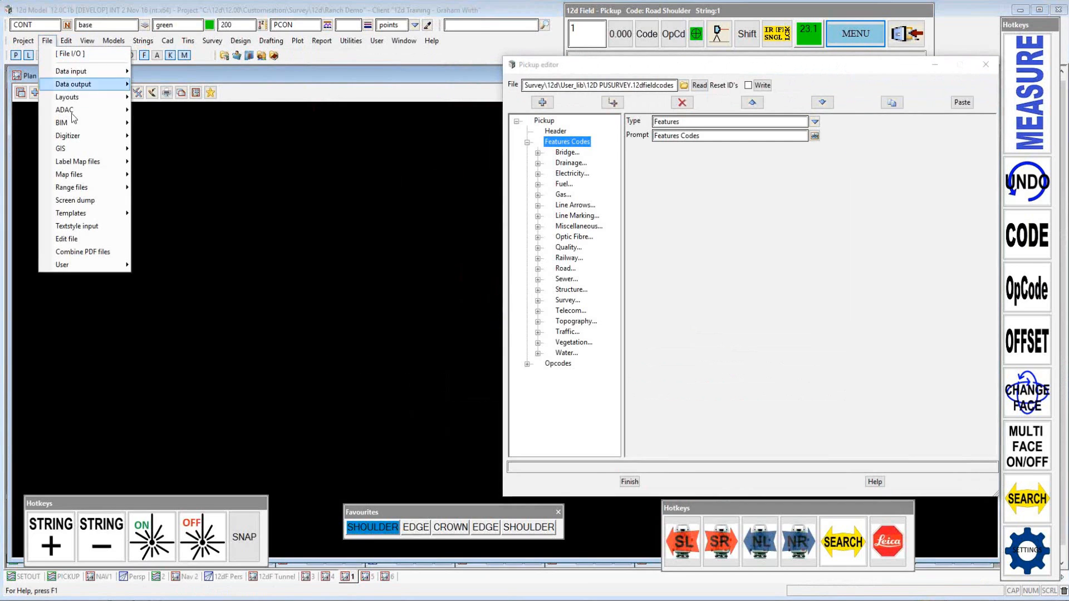
mouse_move(75, 89)
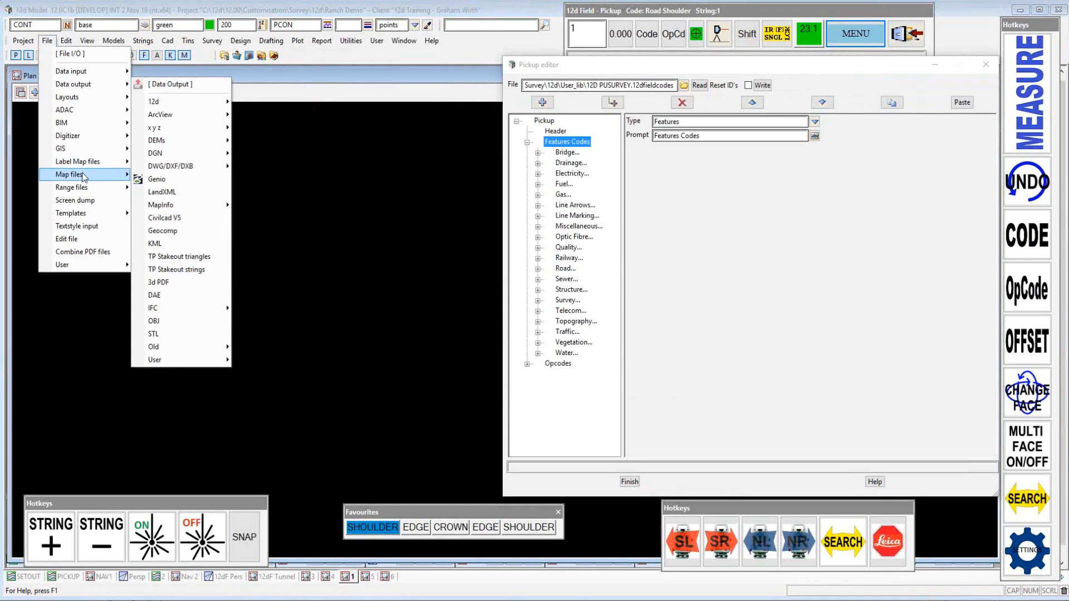
mouse_move(84, 176)
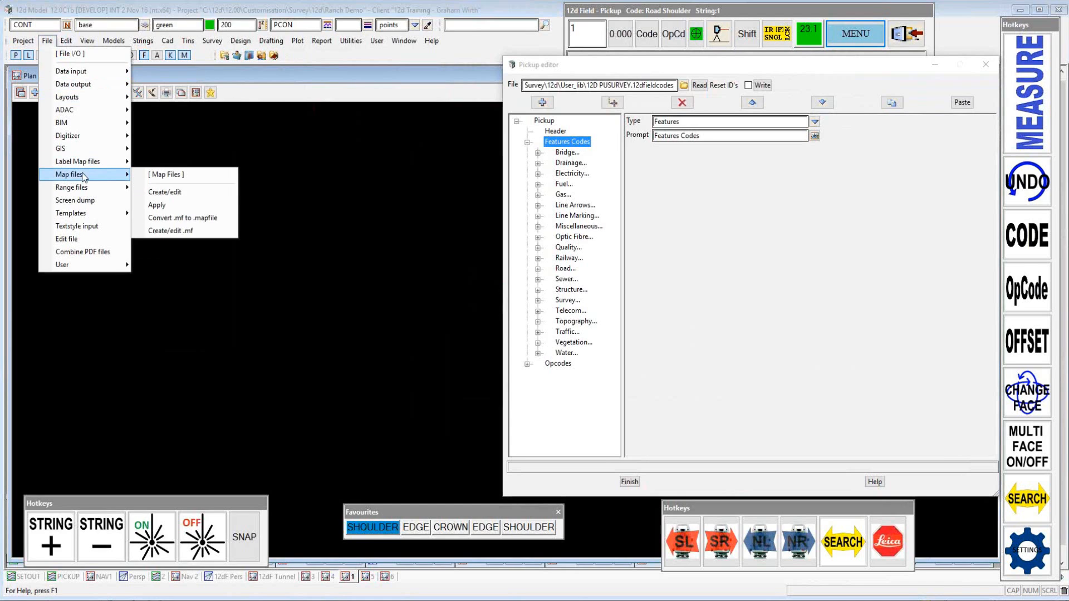
left_click(179, 193)
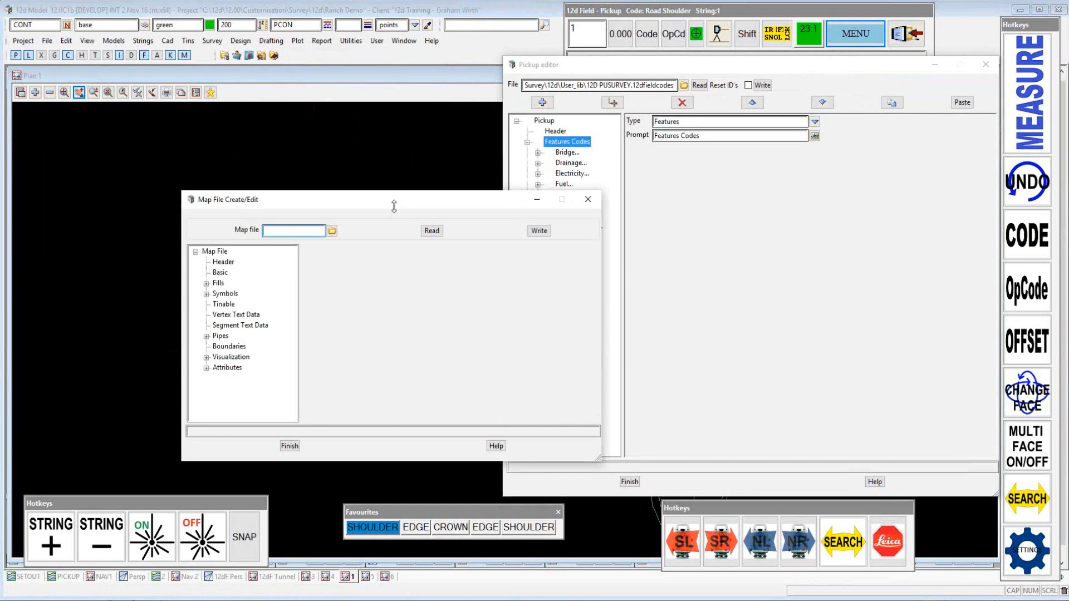
left_click_drag(285, 181, 212, 75)
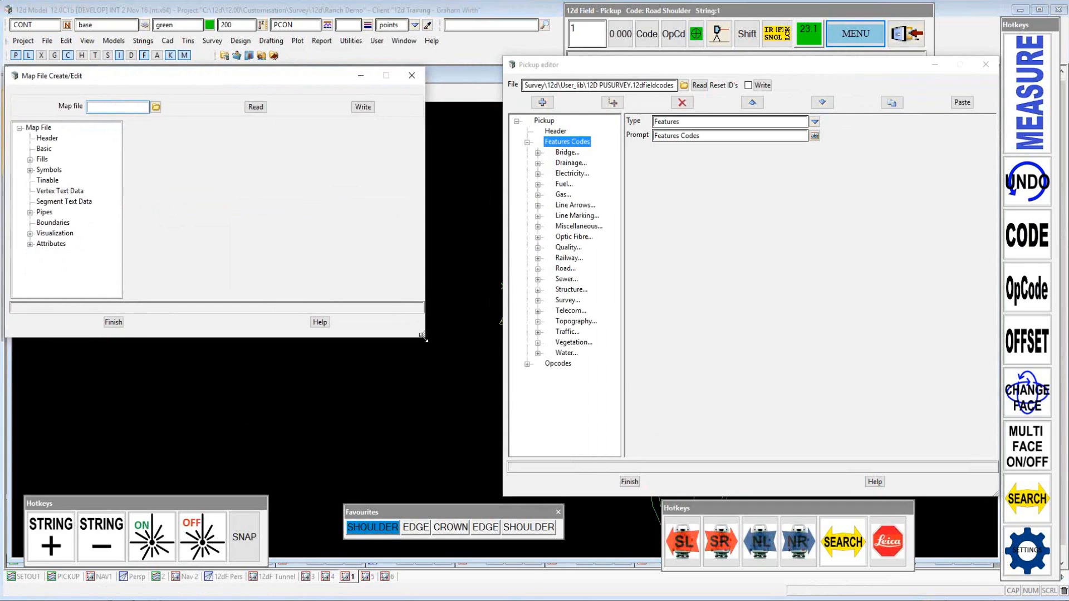
left_click_drag(494, 493, 496, 492)
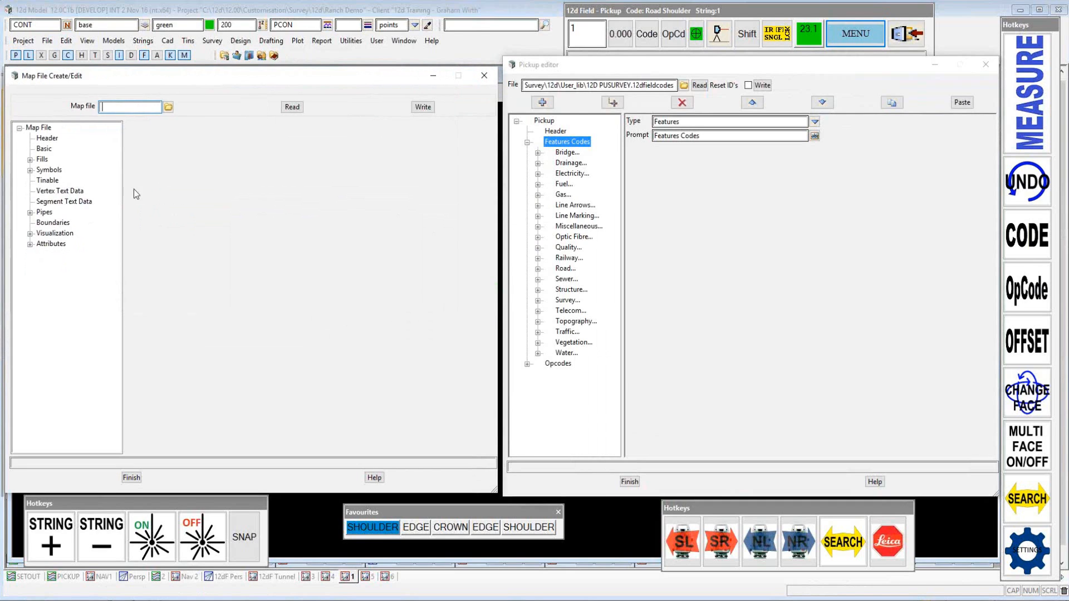
Read the PUSURVEY.mapfile into the map file editor and display its Basic table
left_click(168, 106)
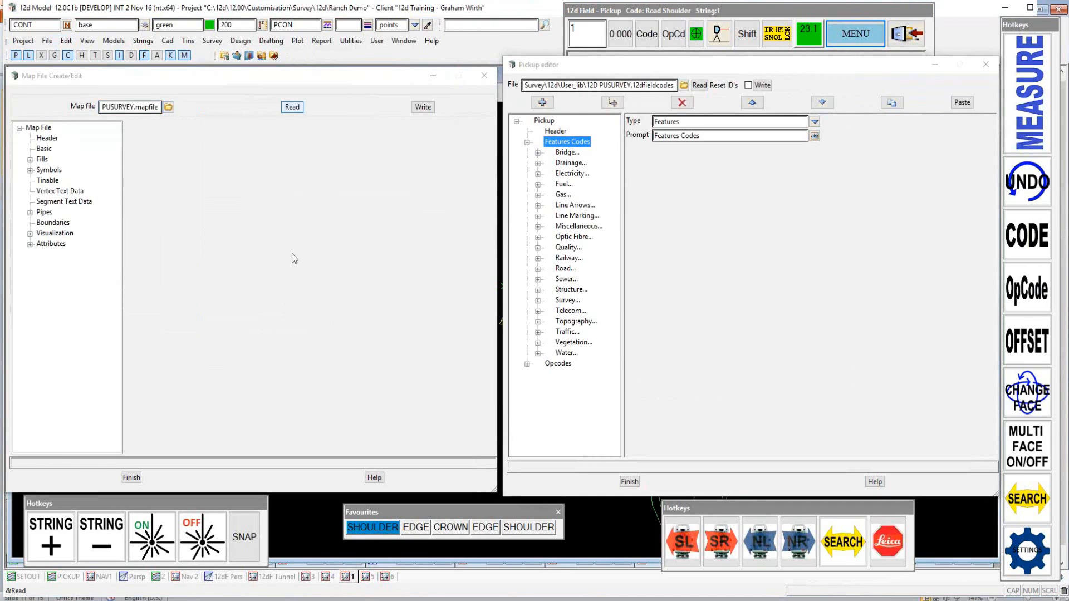
key("Return")
left_click(45, 149)
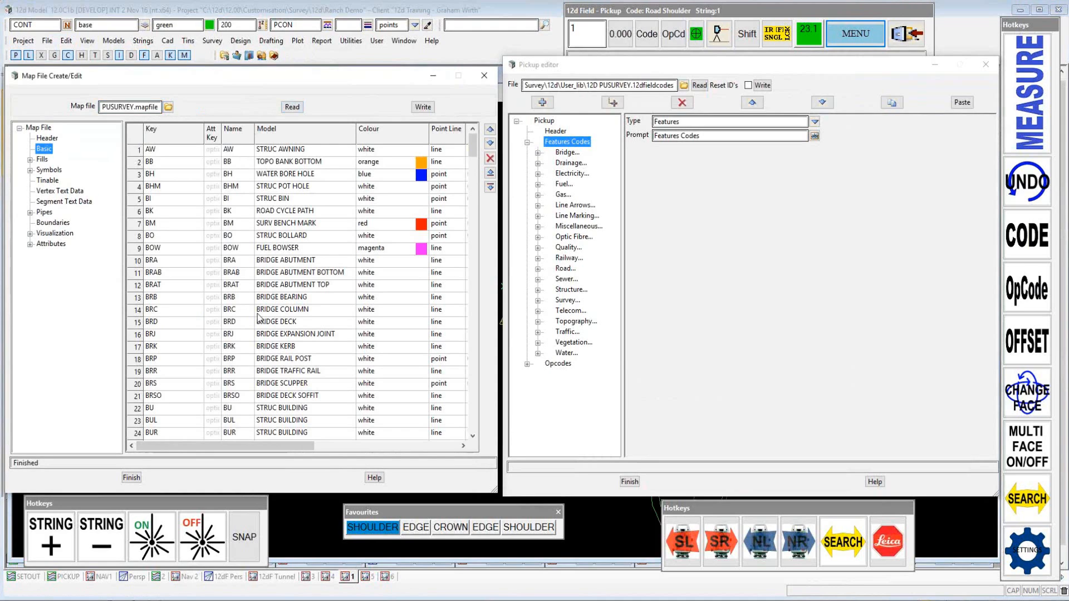
Examine the Bridge group's Bearing feature and its PTCOMMENT attribute in the Pickup editor, widening the code tree
left_click(537, 153)
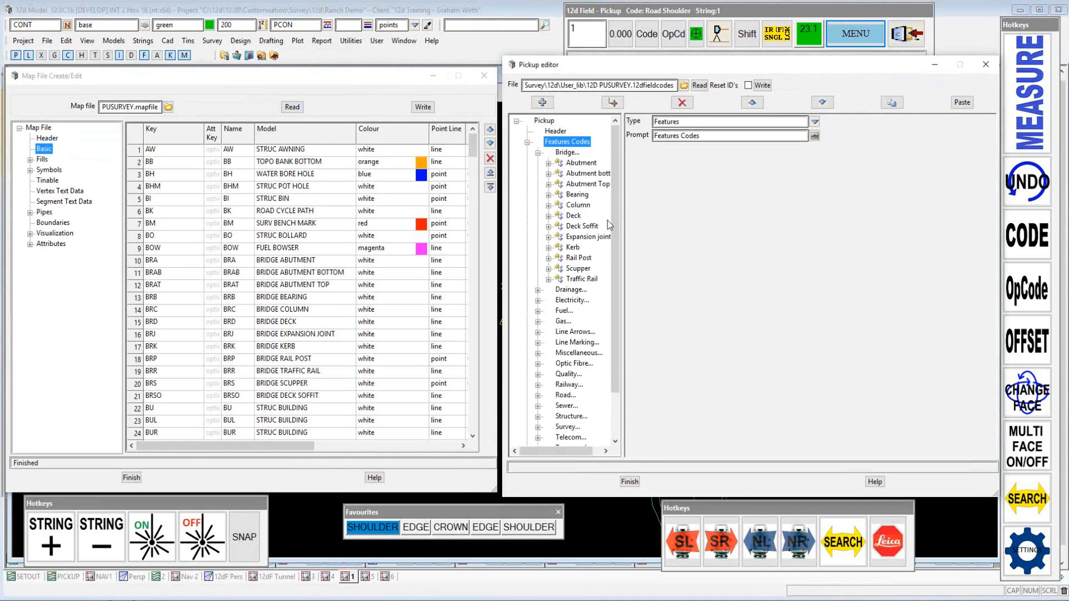
left_click(549, 195)
left_click_drag(621, 227, 647, 258)
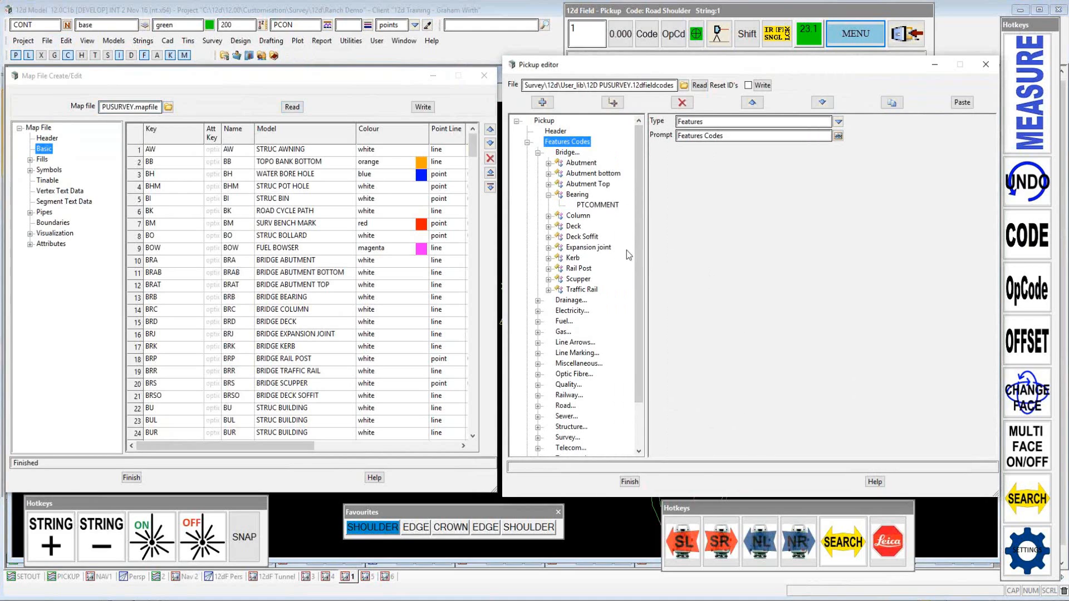
left_click(577, 196)
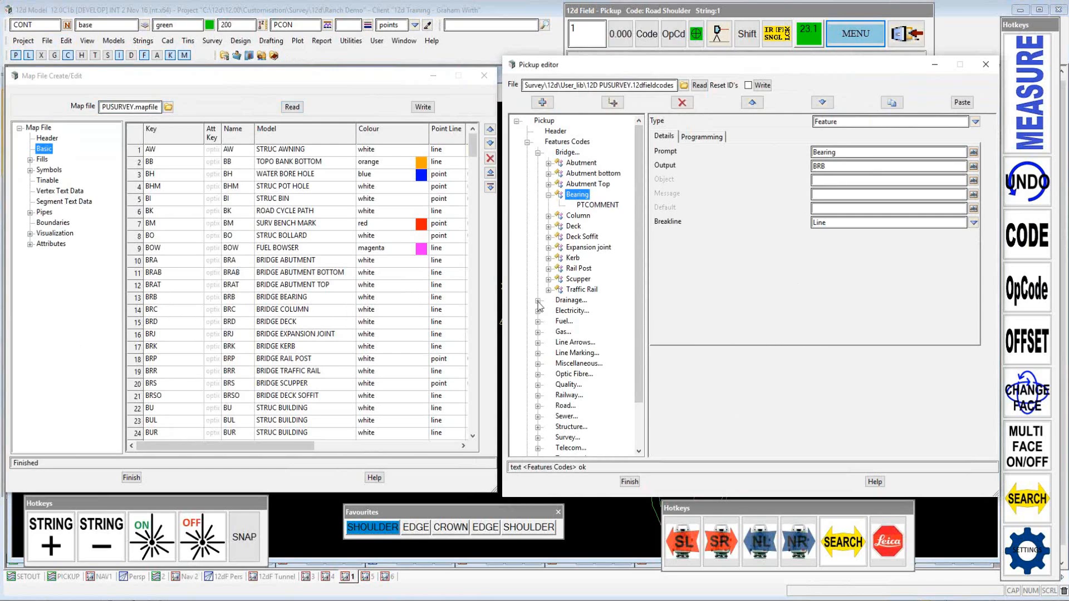
left_click(597, 205)
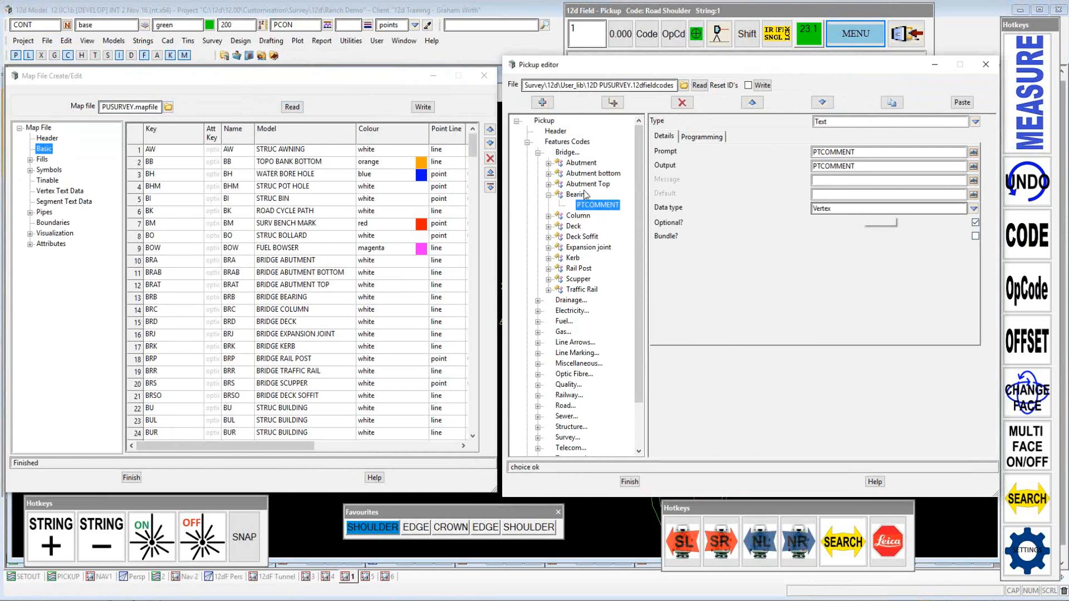
left_click(578, 194)
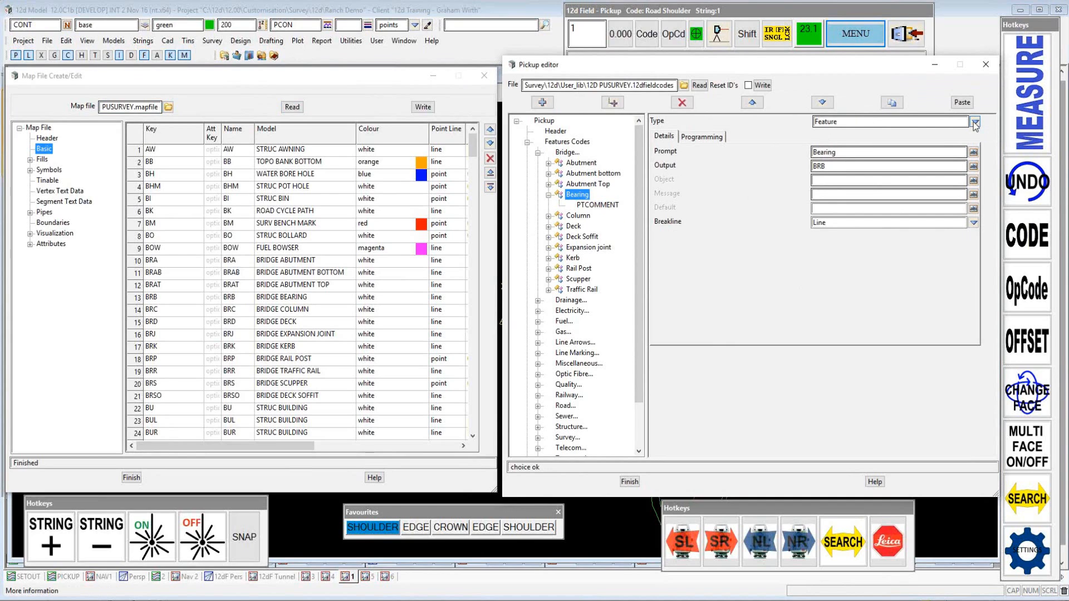
Check the available Type and Breakline choices for the Bearing feature without changing either one
double_click(842, 122)
left_click(976, 122)
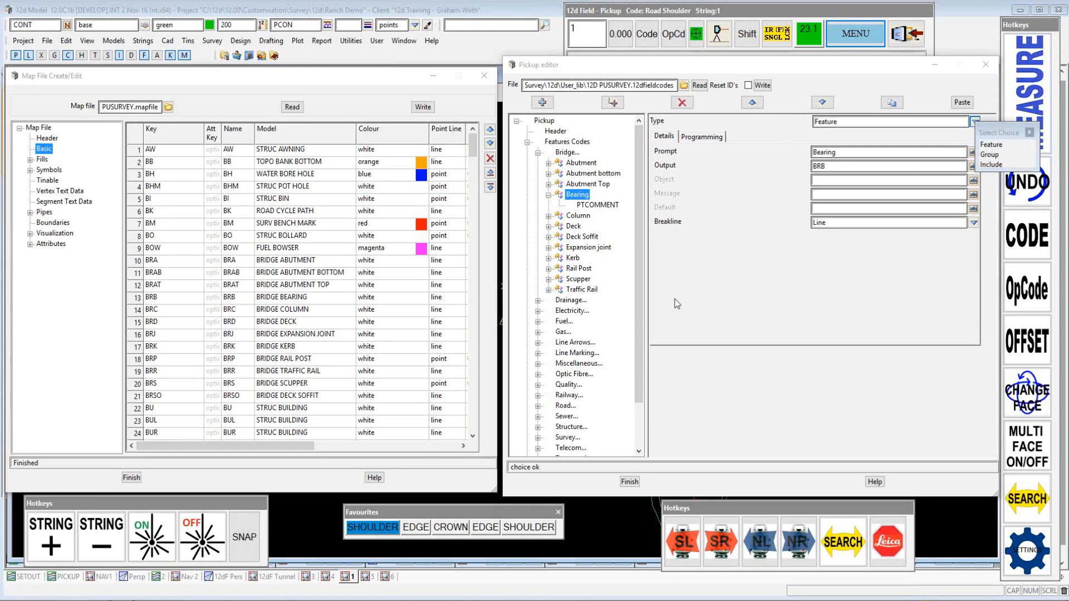
left_click(976, 222)
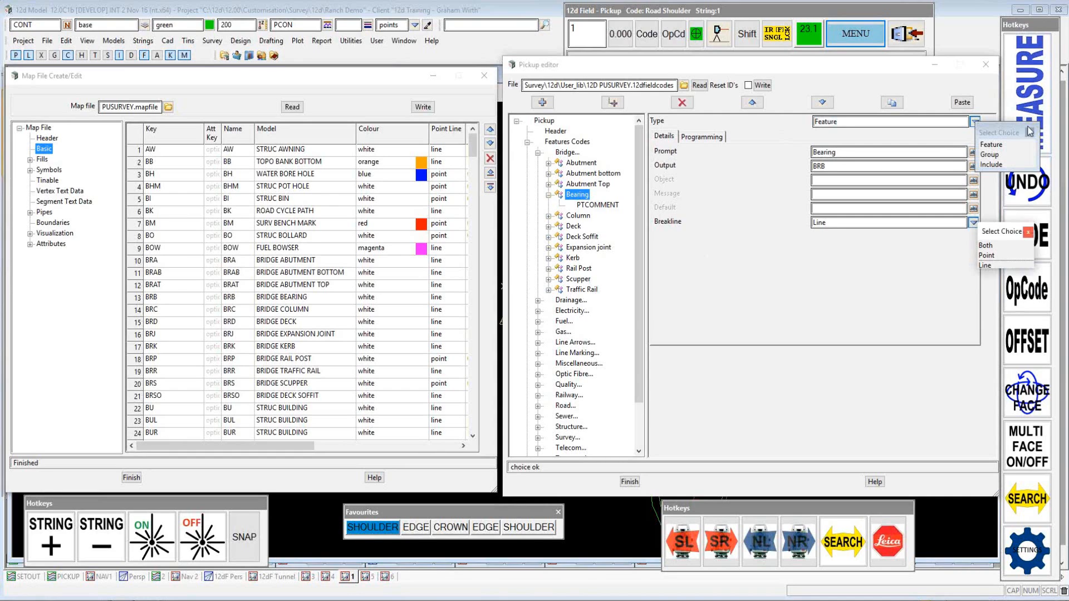
left_click(1030, 233)
left_click(1030, 133)
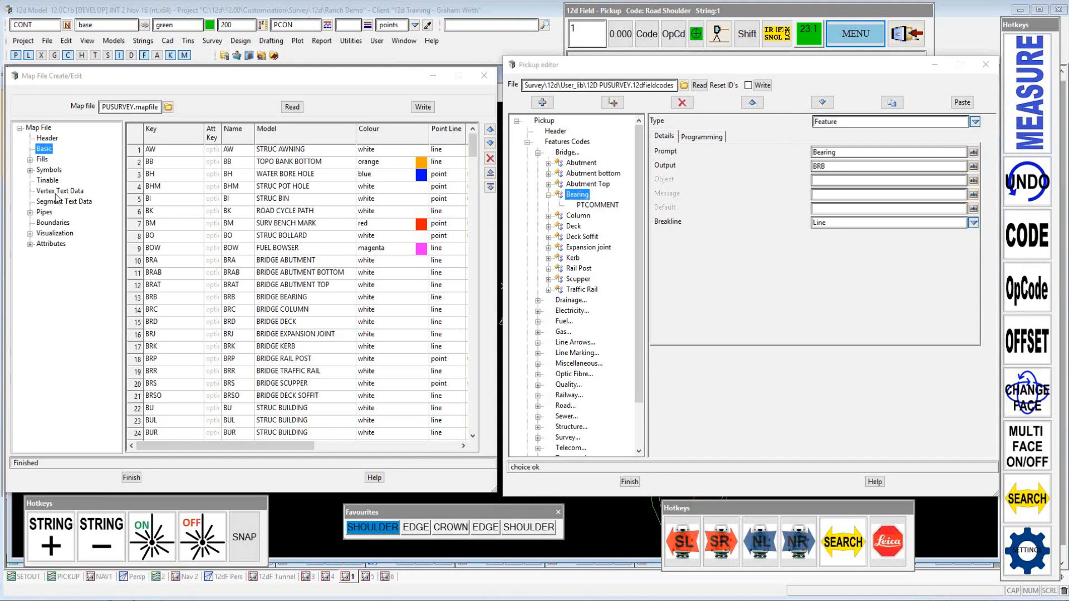
Display the map file's string pipe definitions
left_click(30, 213)
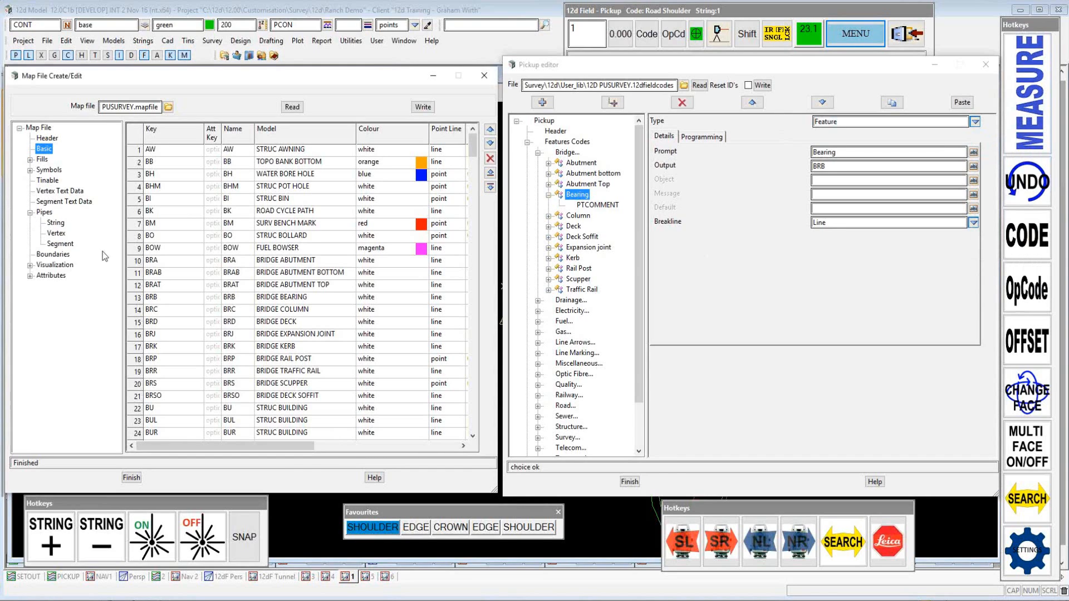
left_click(55, 223)
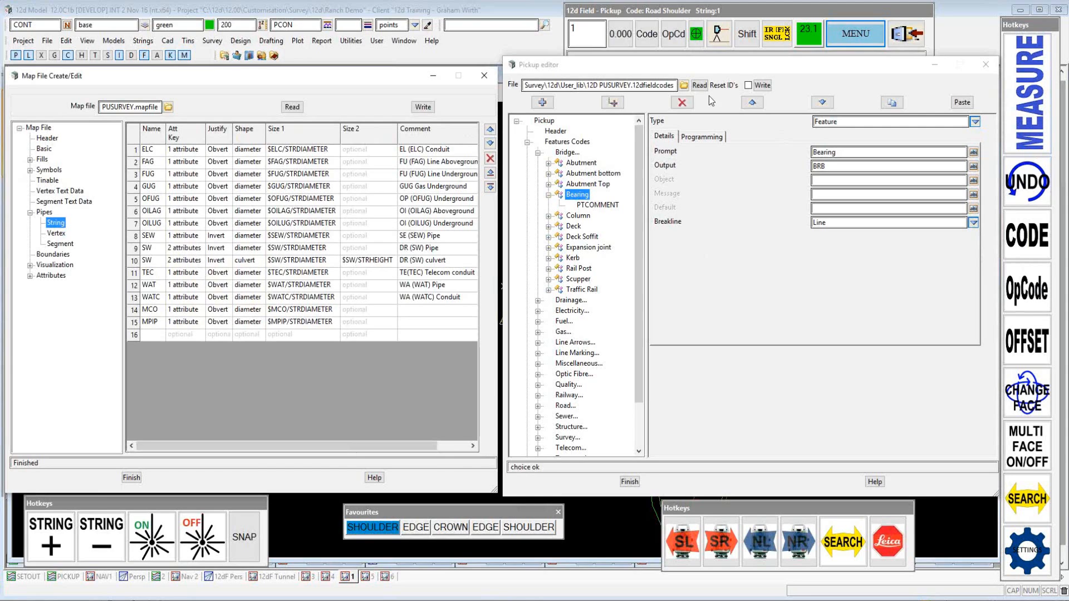
Examine the Drainage group's Pipe feature and its attributes in the Pickup editor, and check its available Type choices
left_click(527, 143)
left_click(527, 142)
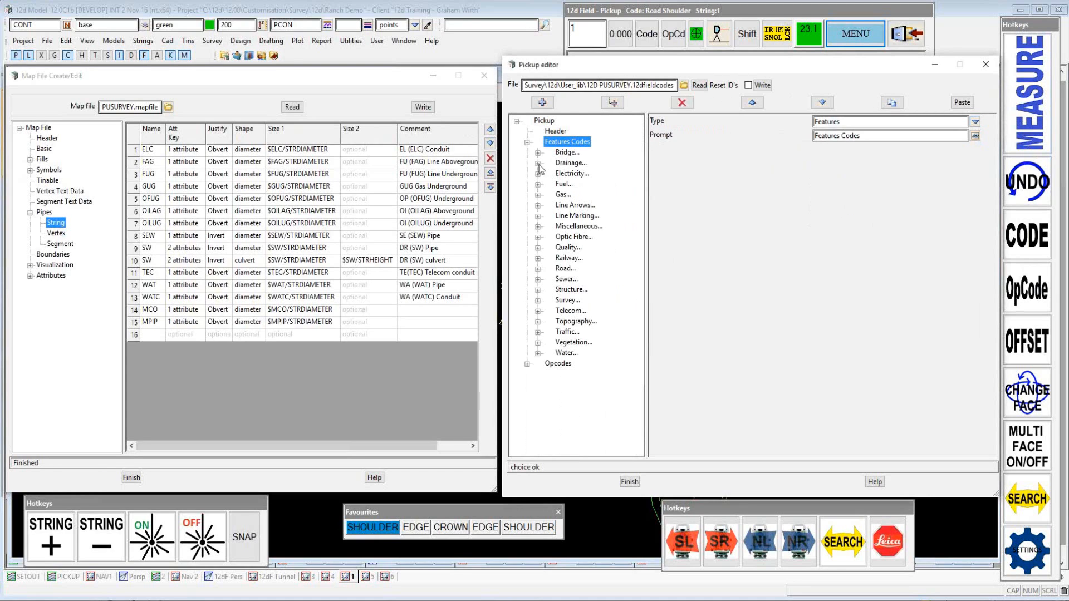
left_click(538, 164)
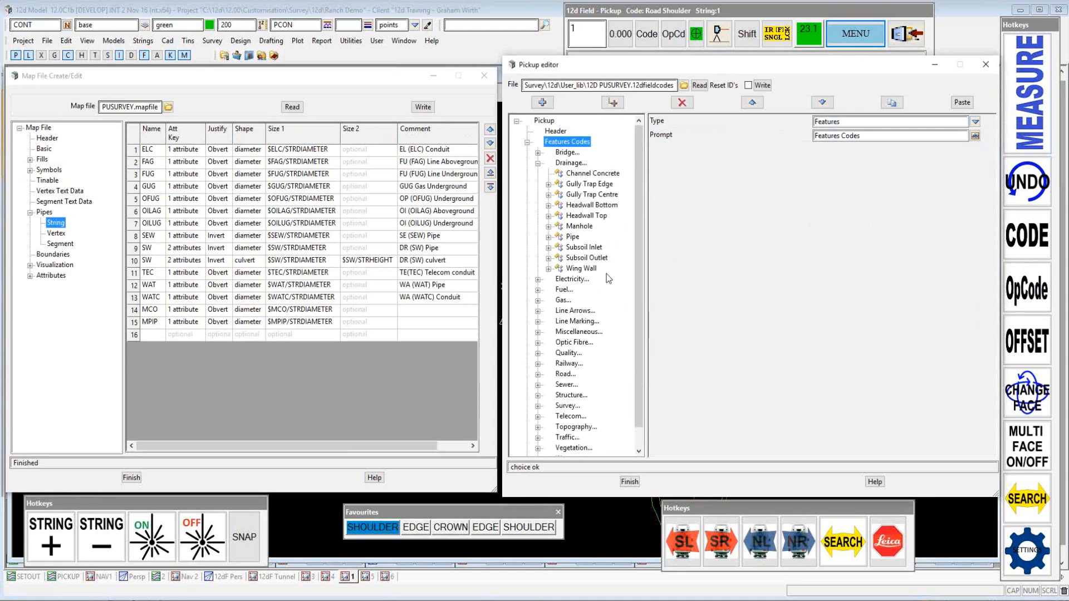
left_click(549, 238)
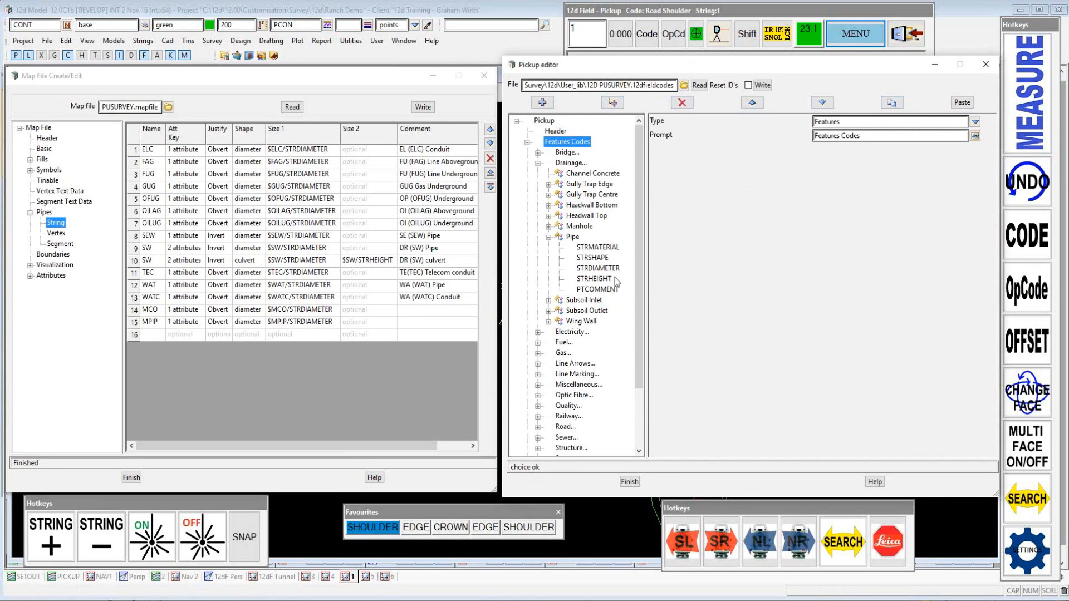
left_click(574, 238)
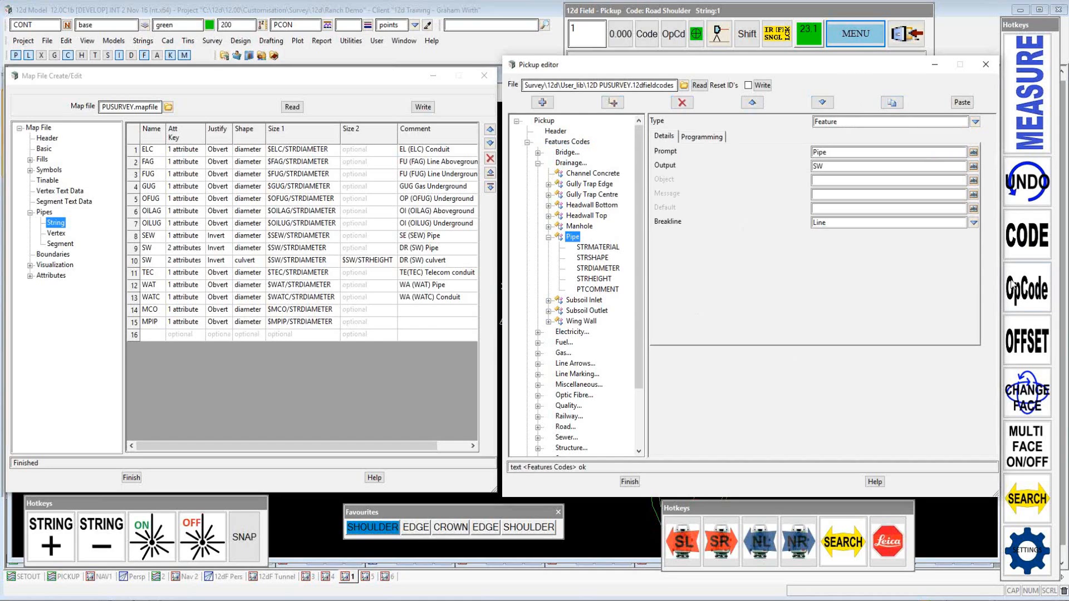
left_click(975, 122)
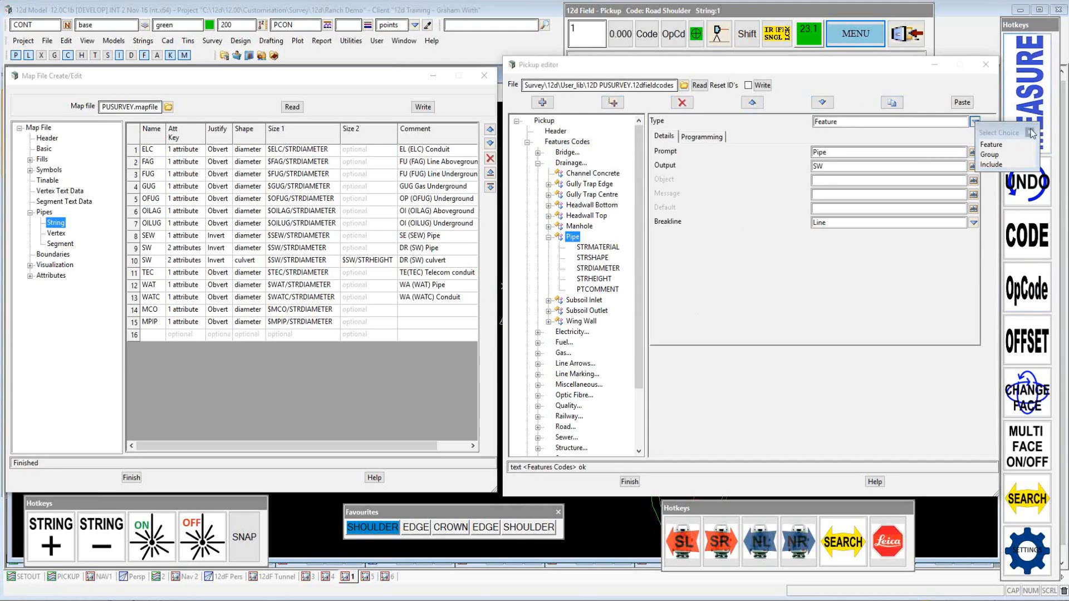
left_click(1030, 133)
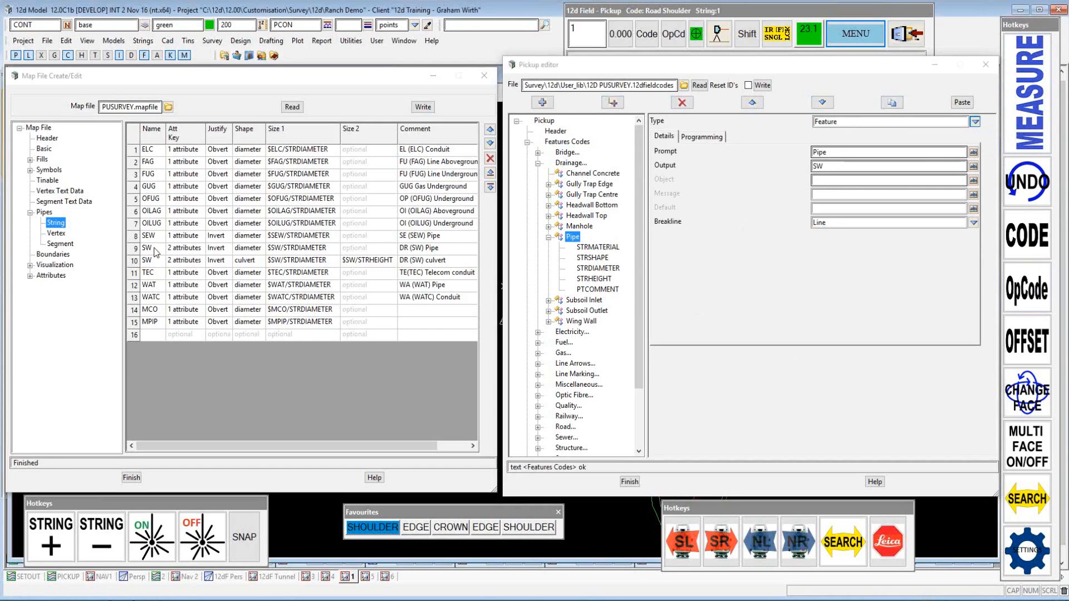
Examine the Pipe feature's STRMATERIAL attribute and check its available Type choices without changing the selection
left_click(615, 251)
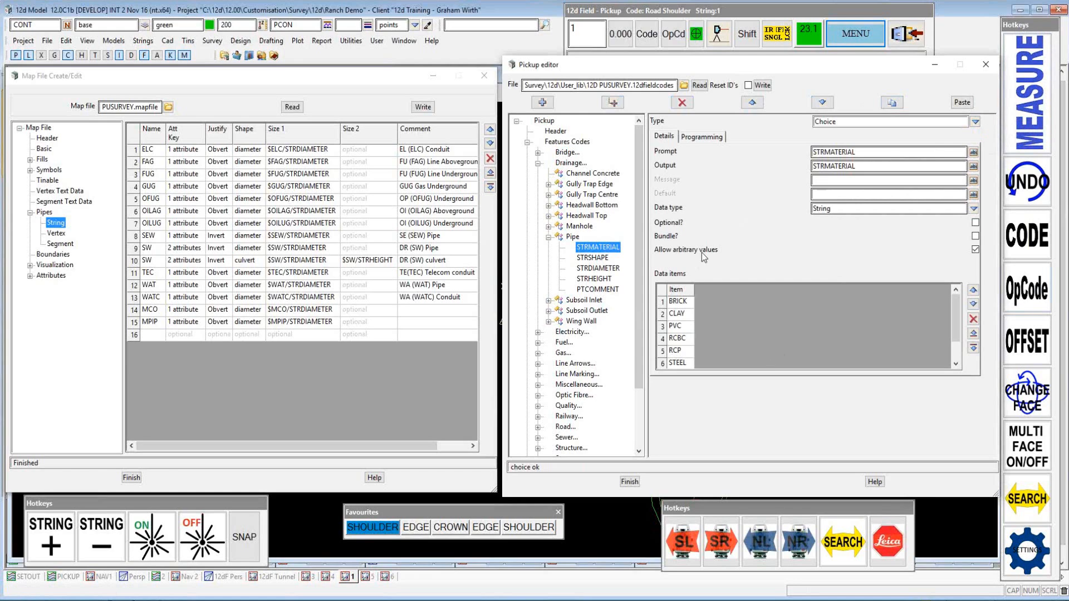
left_click(975, 122)
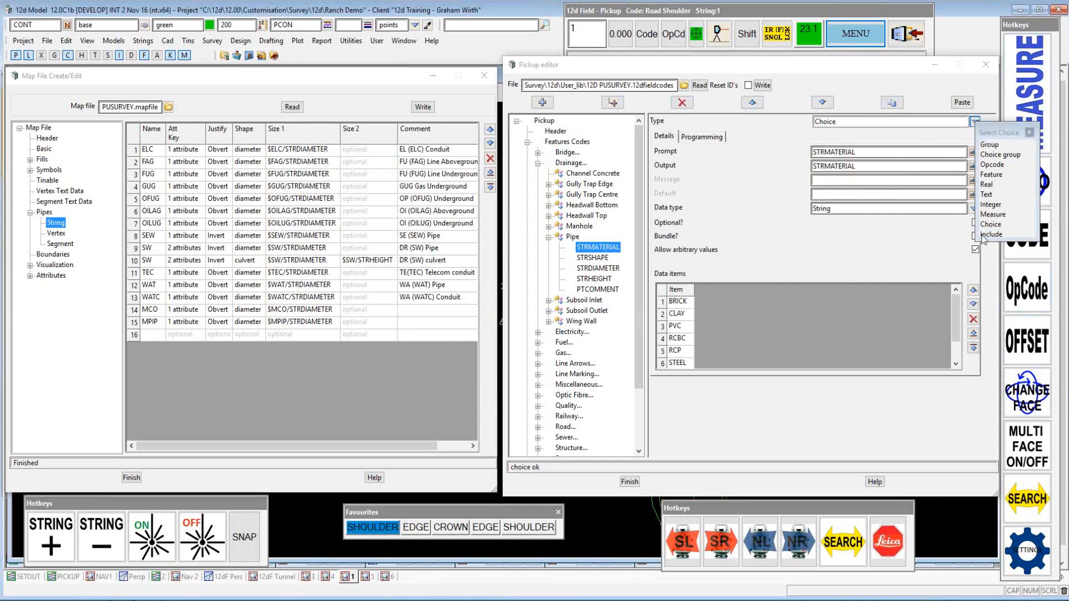
left_click(1030, 132)
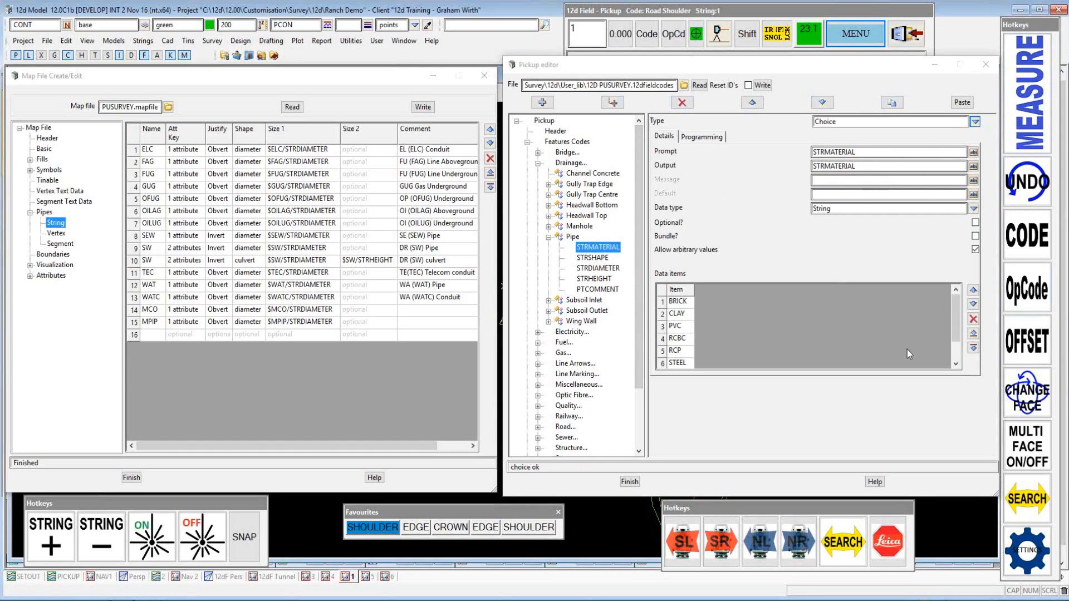
Add a PVC entry below RCP in the STRMATERIAL data items and delete it again
mouse_move(954, 311)
left_mouse_down()
mouse_move(957, 332)
mouse_move(956, 313)
left_mouse_up()
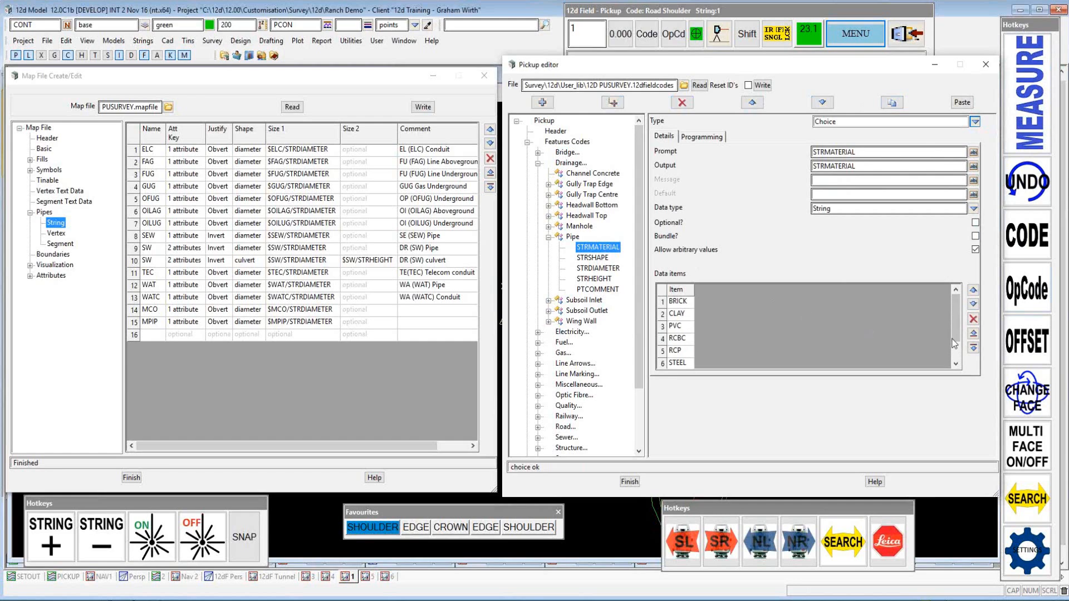
left_click(676, 351)
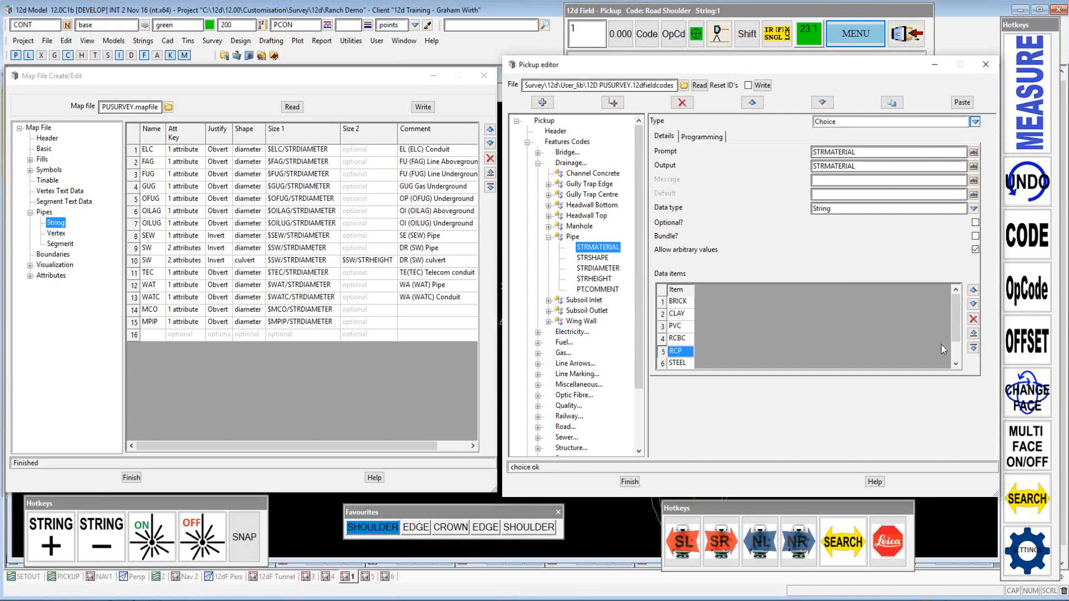
left_click(974, 349)
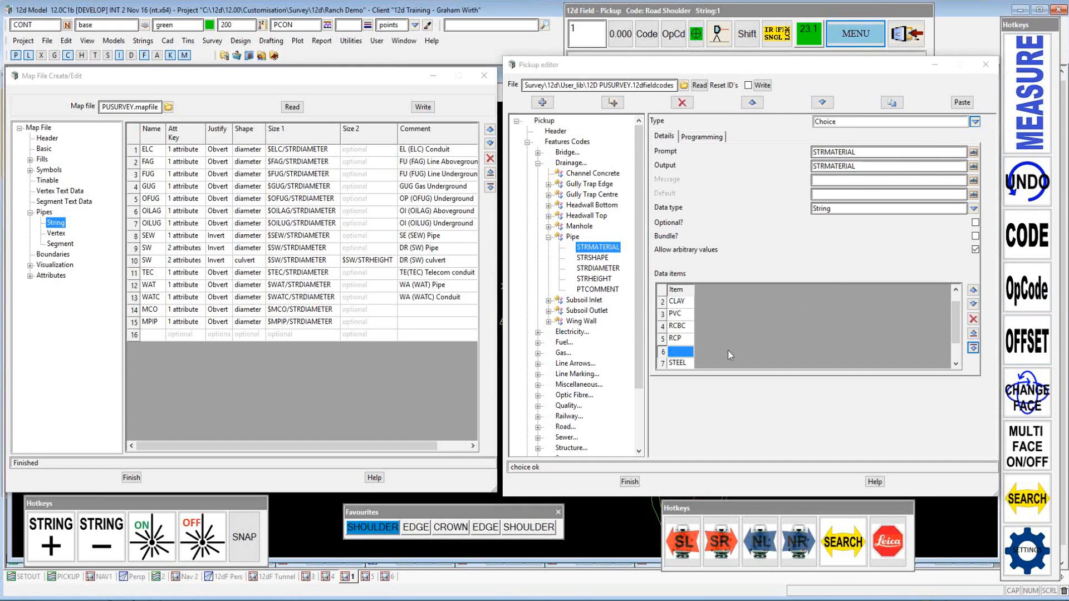
left_click(678, 354)
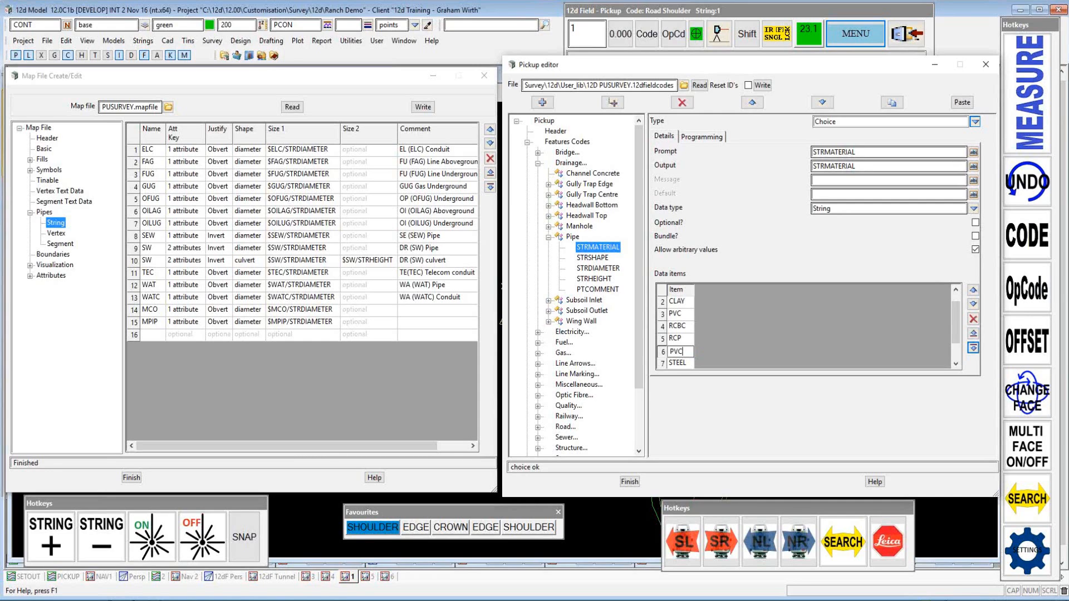
left_click(671, 351)
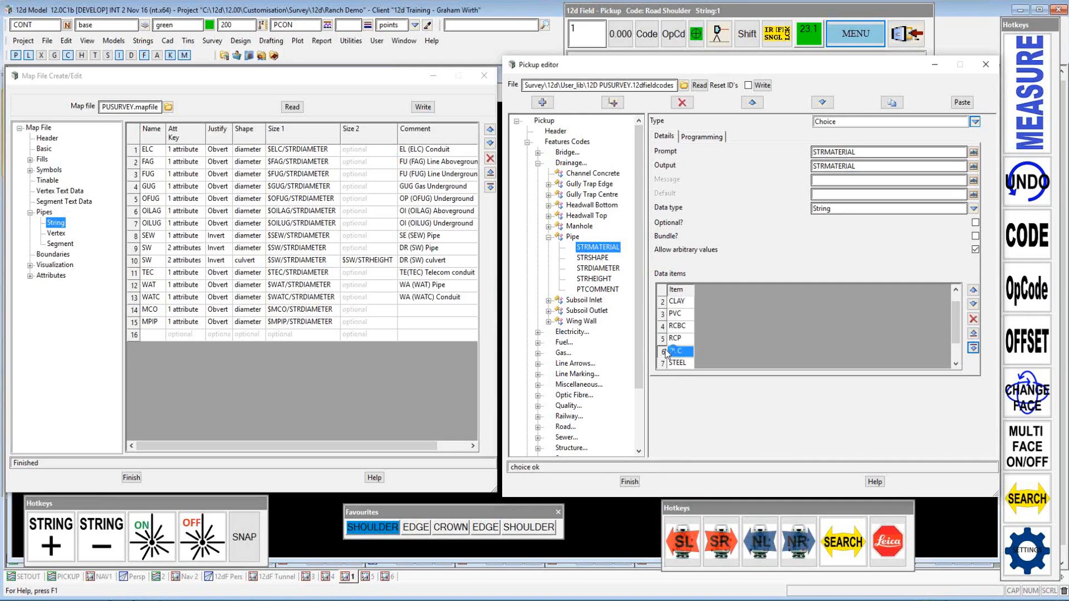
left_click(974, 319)
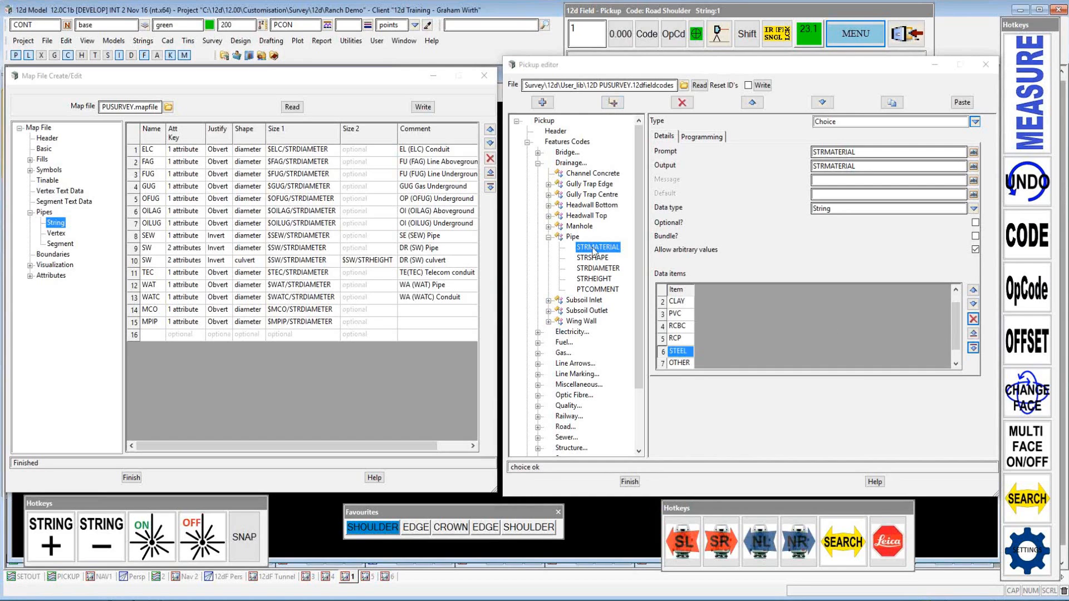
Examine the Pipe feature's STRSHAPE and STRDIAMETER attributes, checking the available Data type choices for STRDIAMETER
left_click(592, 258)
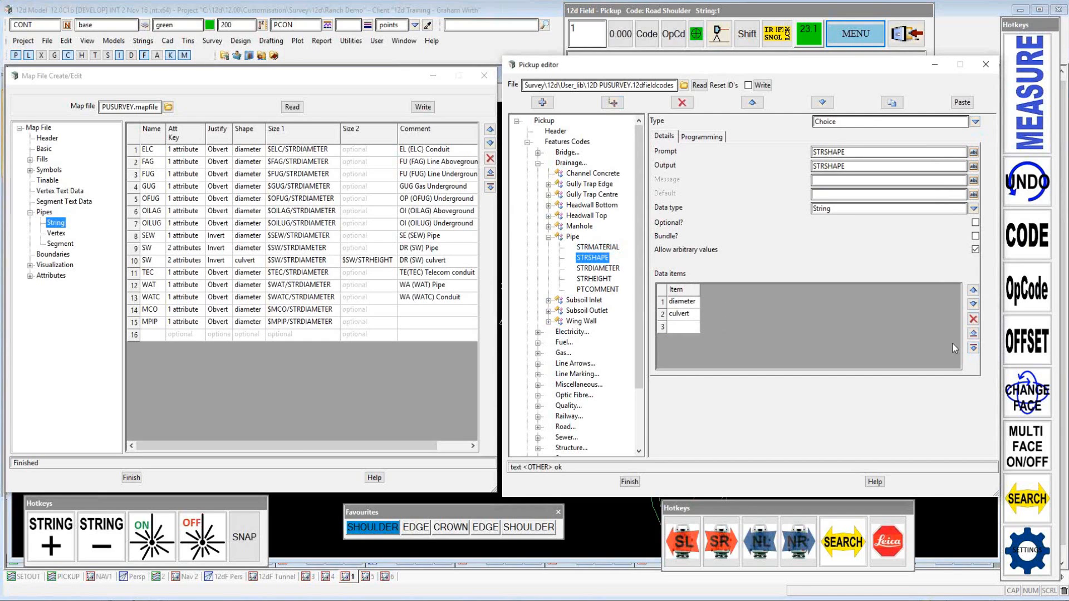
left_click(607, 269)
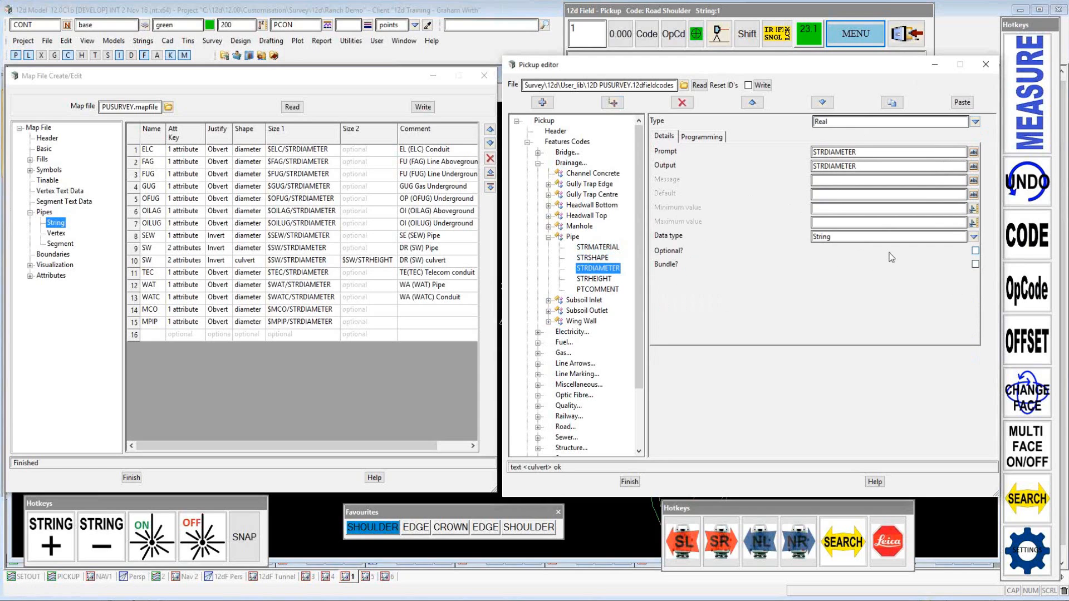
left_click(974, 239)
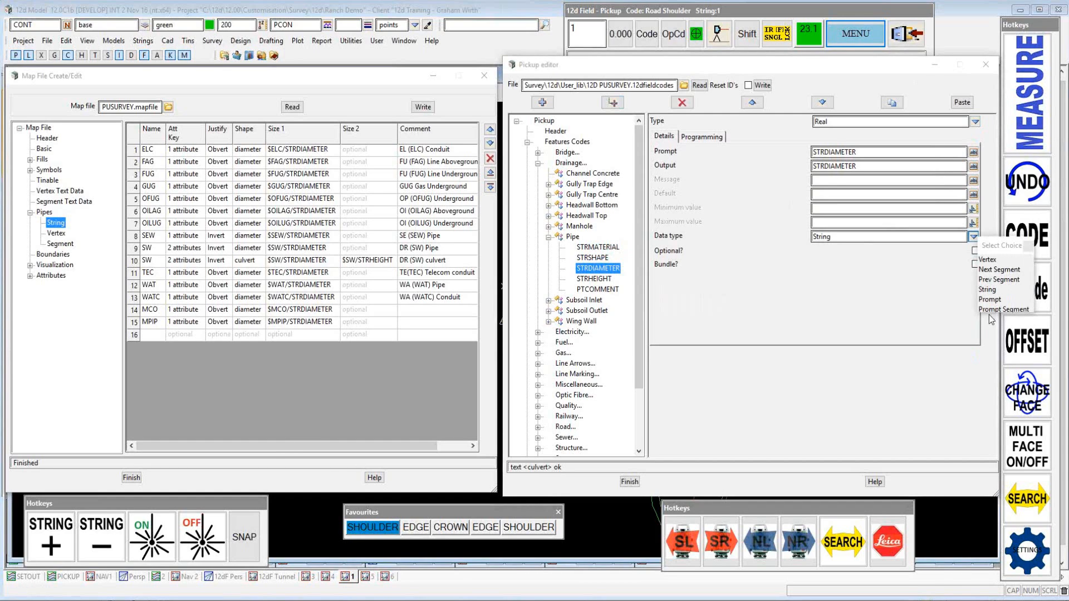
left_click(1028, 246)
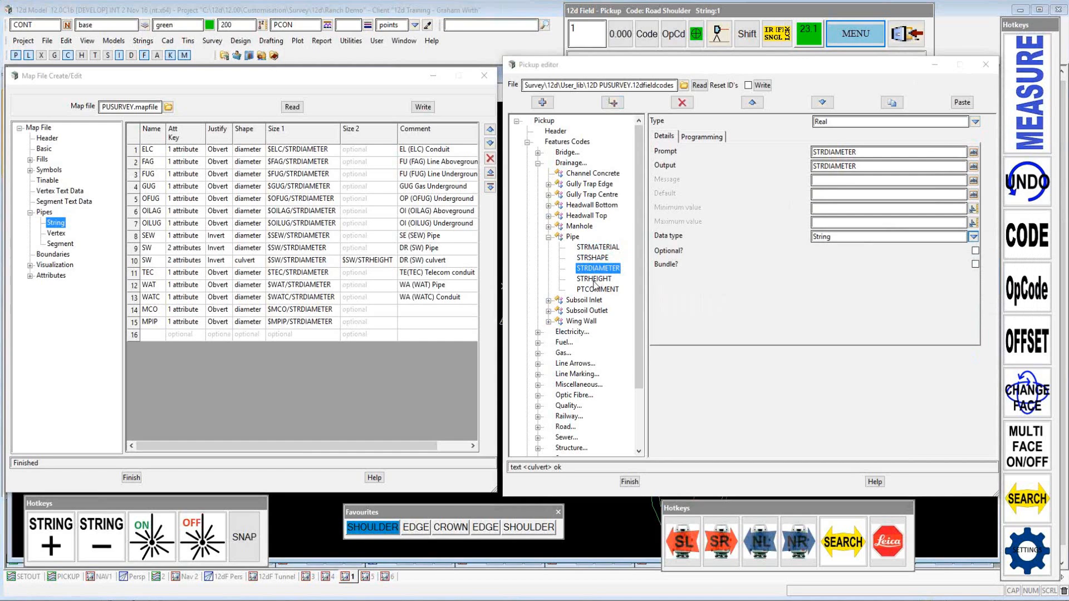
Examine the Pipe feature's STRHEIGHT and PTCOMMENT attributes, checking the available Data type choices for PTCOMMENT
left_click(593, 279)
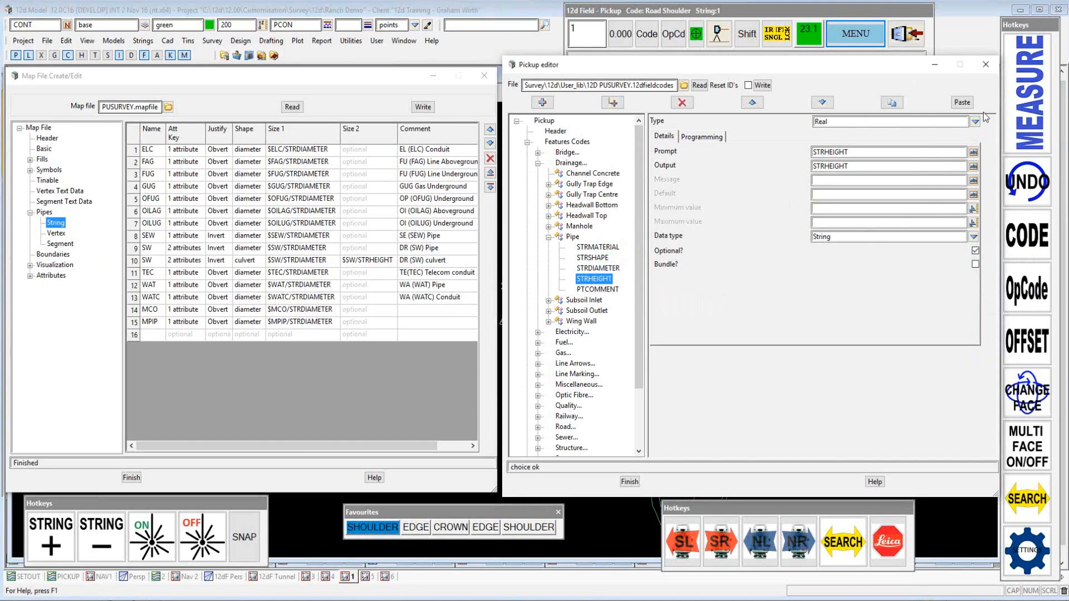
left_click(605, 290)
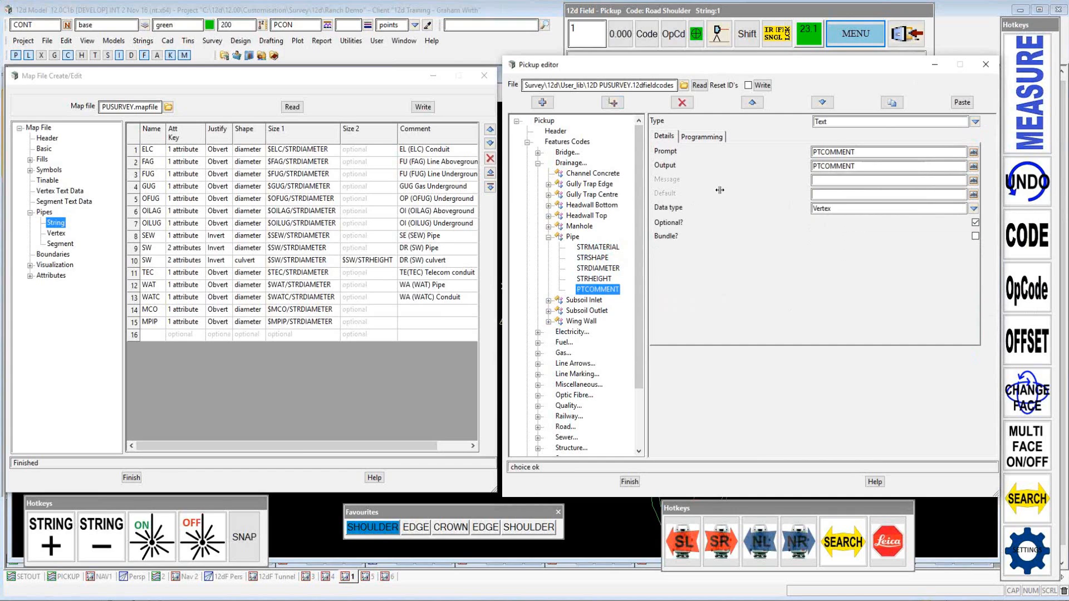
left_click(974, 209)
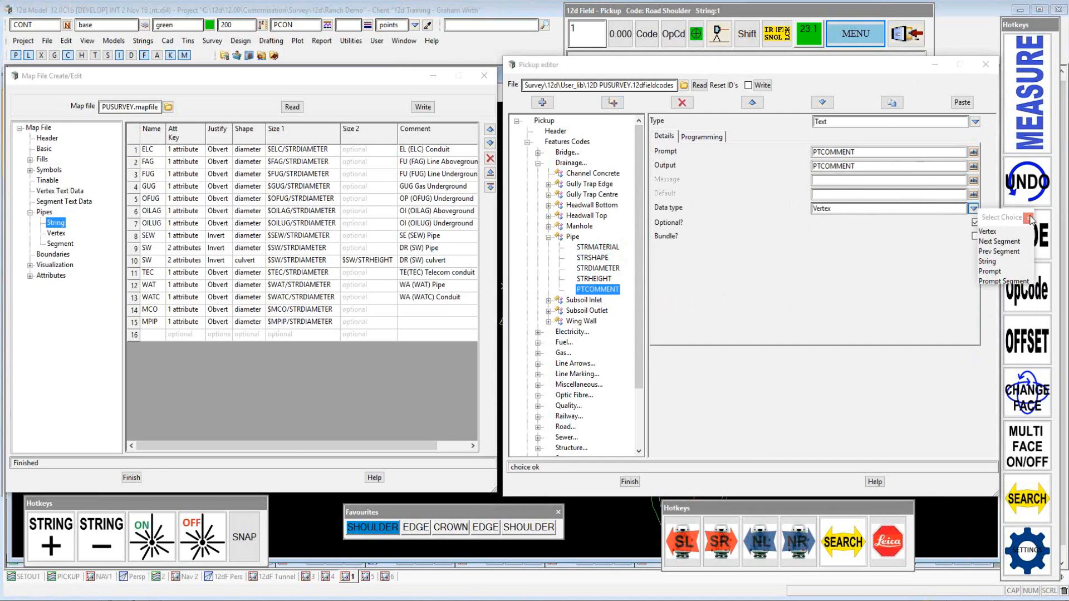
left_click(1027, 218)
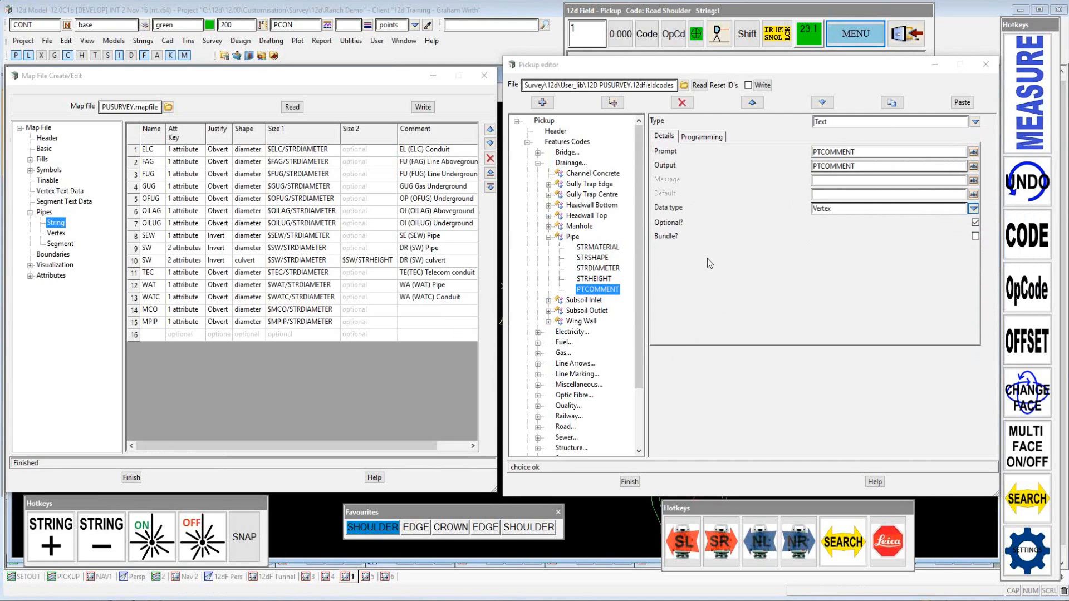
Inspect the attributes under Subsoil Inlet and under the Gas group's Pipe Under Ground, showing the latter's STRDIAMETER details
left_click(549, 302)
left_click(549, 303)
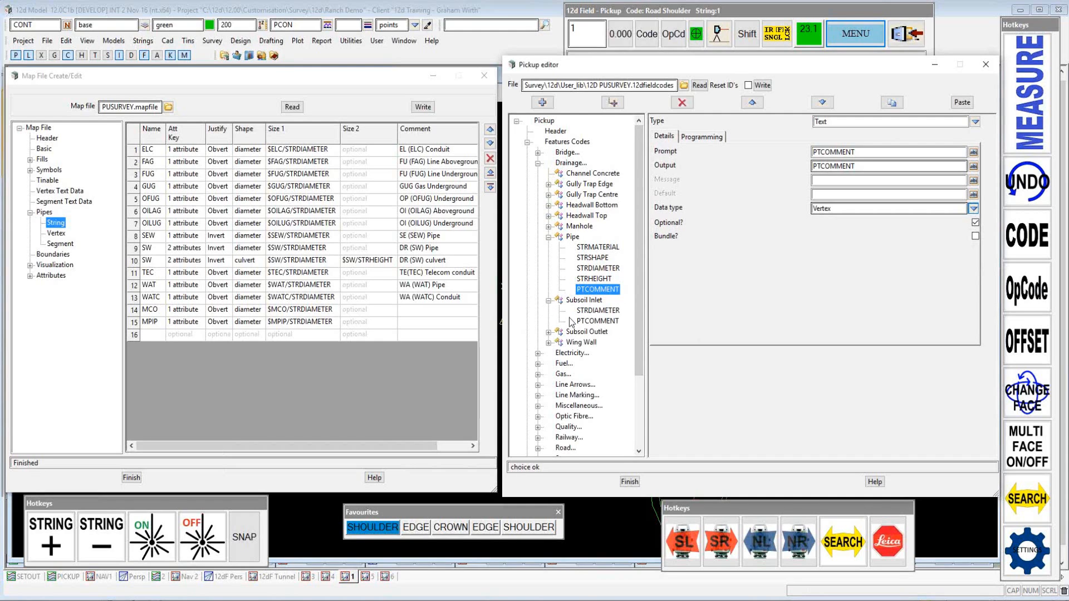
left_click(538, 374)
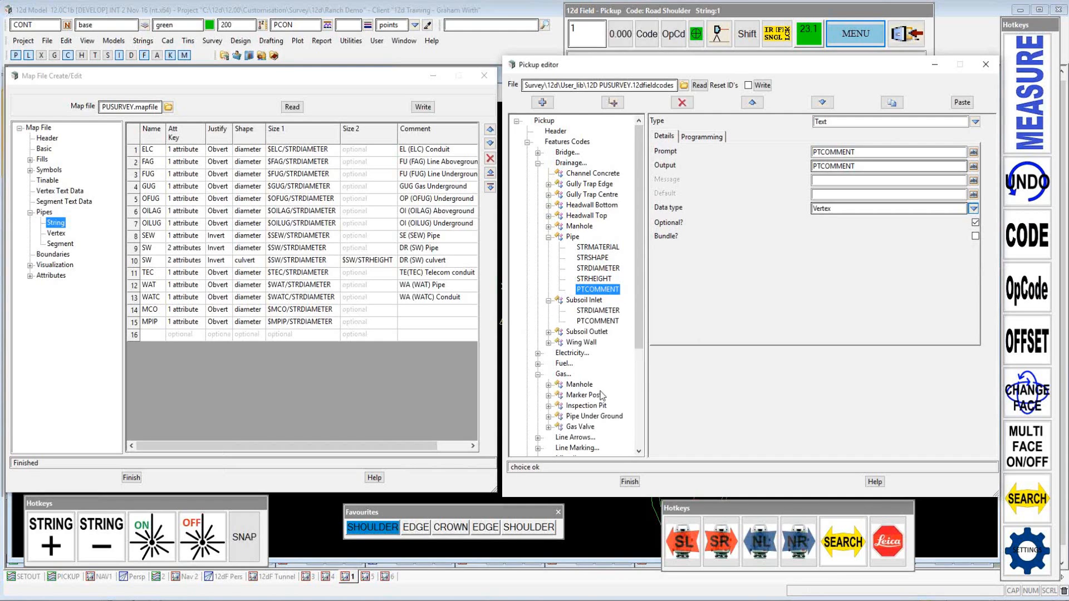
left_click(549, 417)
scroll(639, 329, "down", 4)
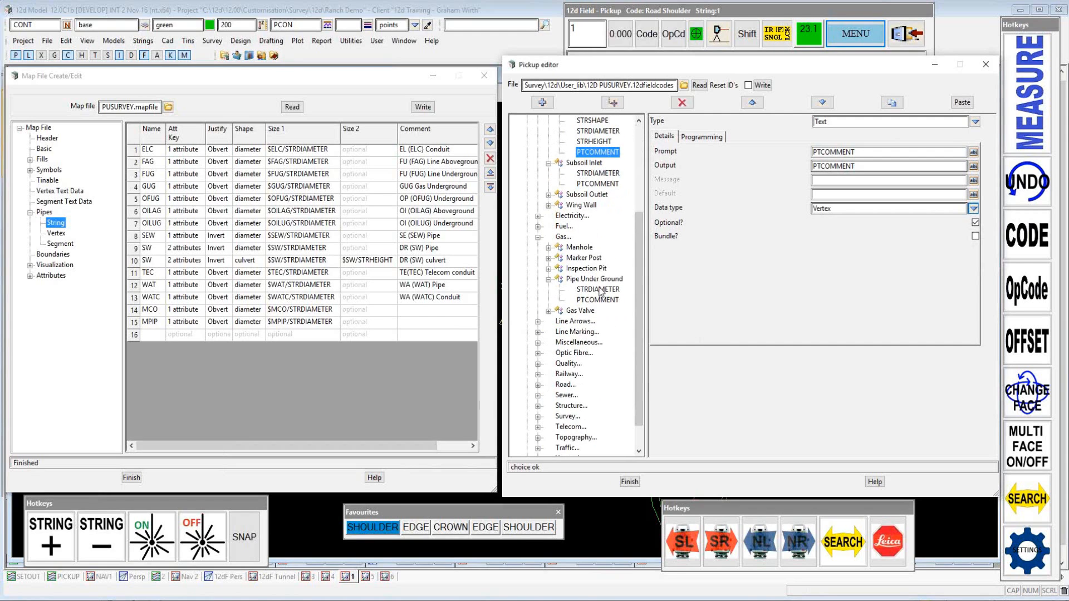
left_click(599, 290)
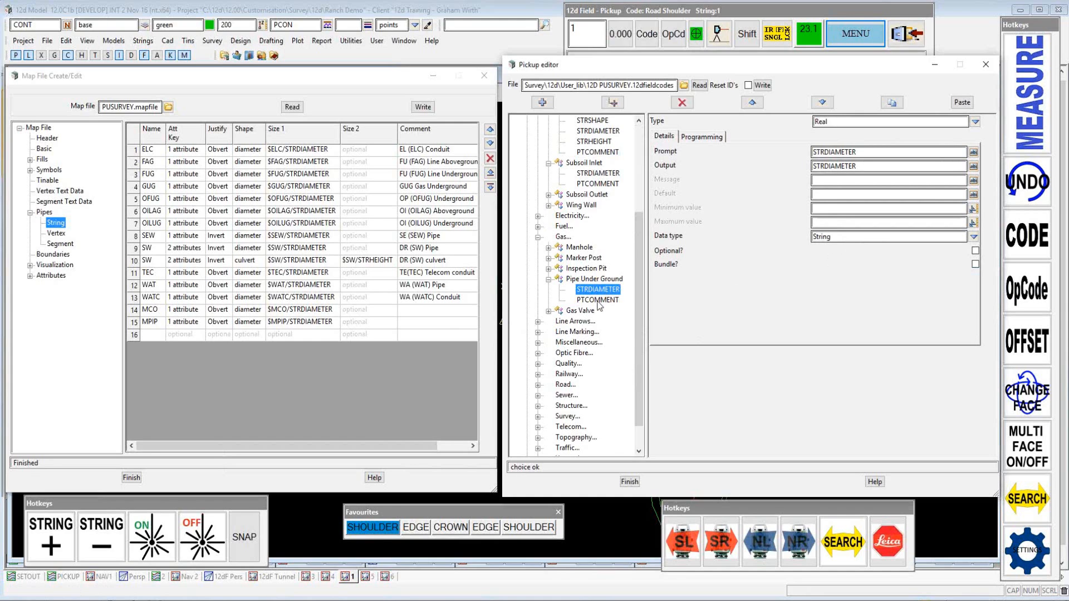
Display the map file's vertex pipe definitions, followed by its vertex symbol definitions
left_click(56, 233)
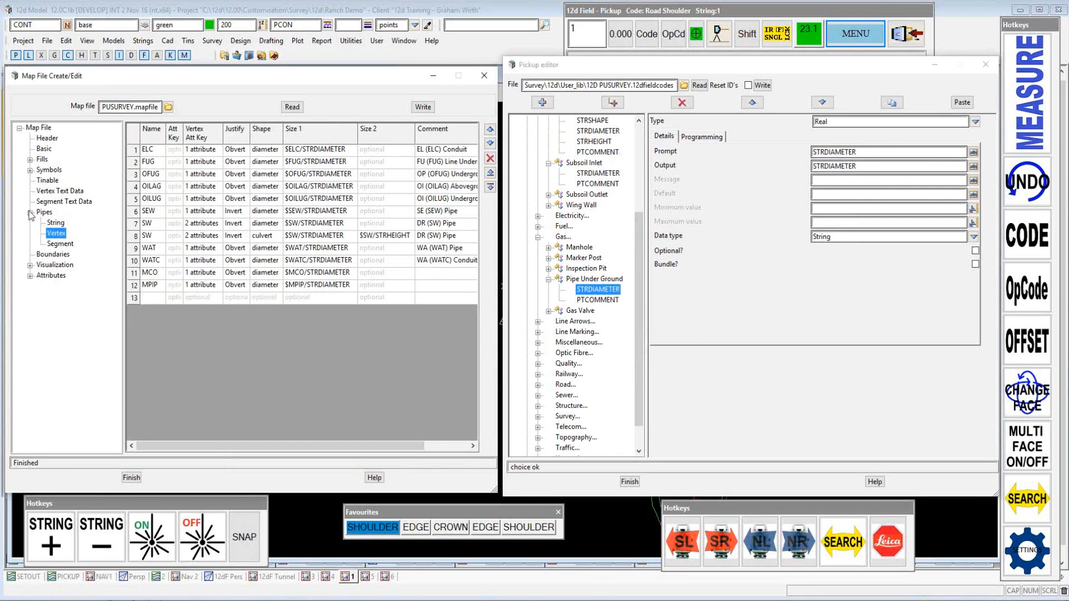
left_click(30, 170)
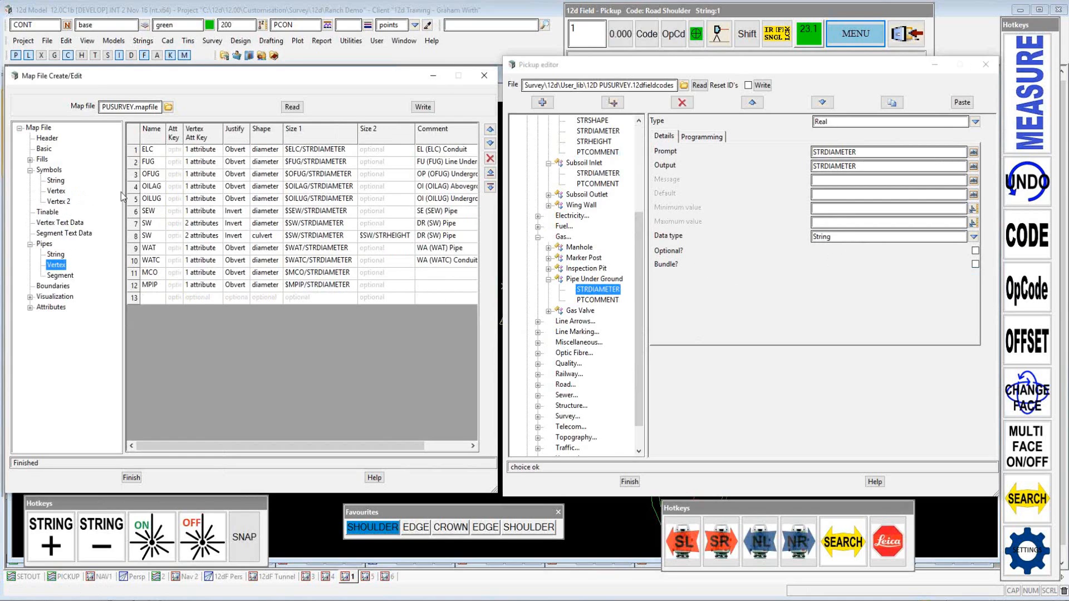
left_click(55, 192)
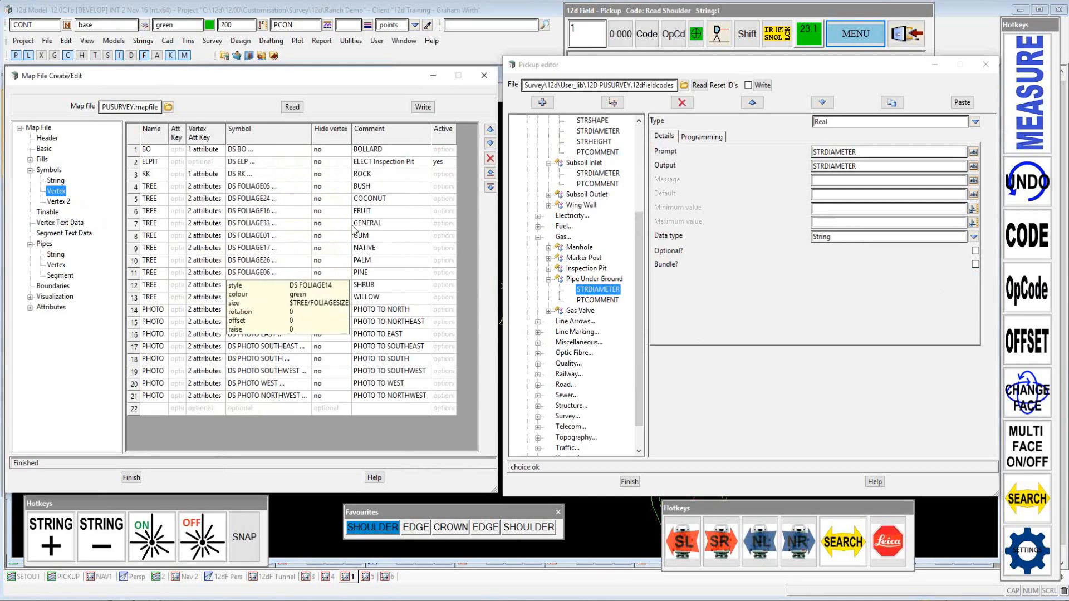
Collapse the Gas and Drainage groups in the Pickup editor and show the attributes of the Vegetation group's Tree feature
left_click(538, 237)
left_click(549, 143)
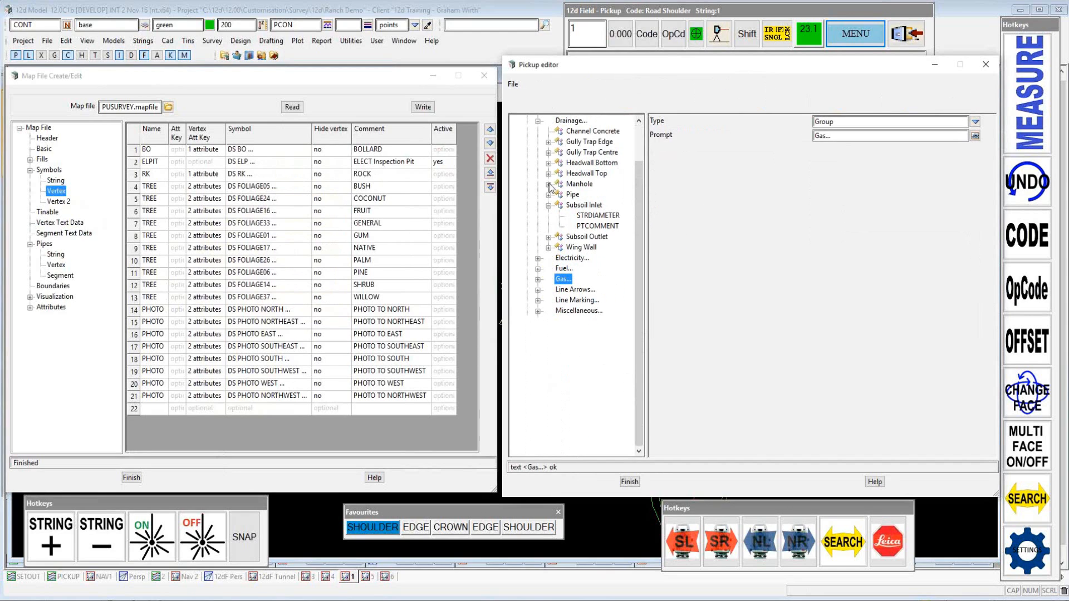
left_click(538, 120)
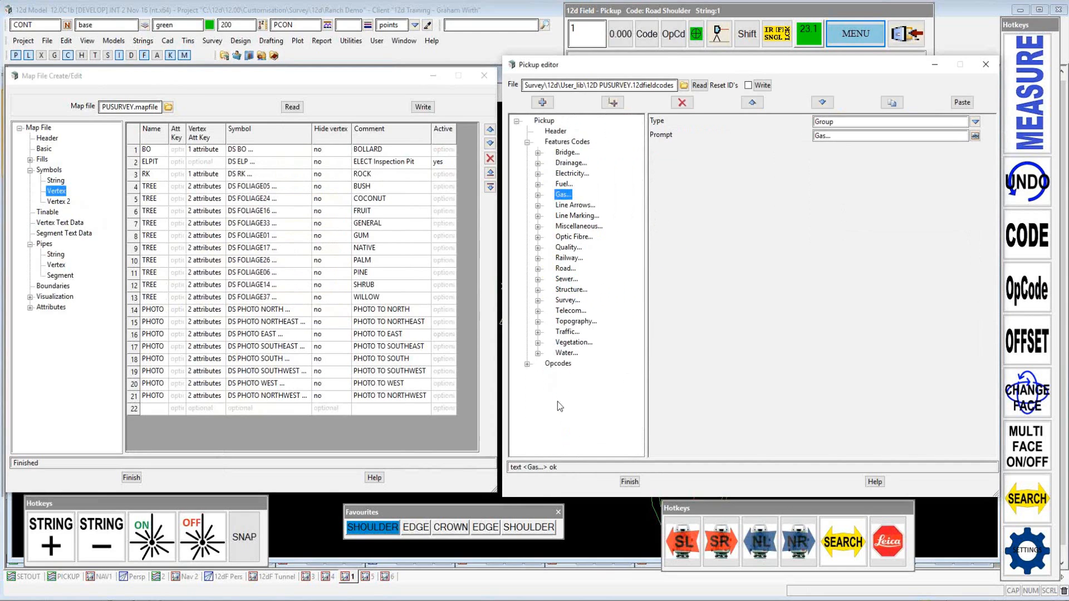
left_click(538, 343)
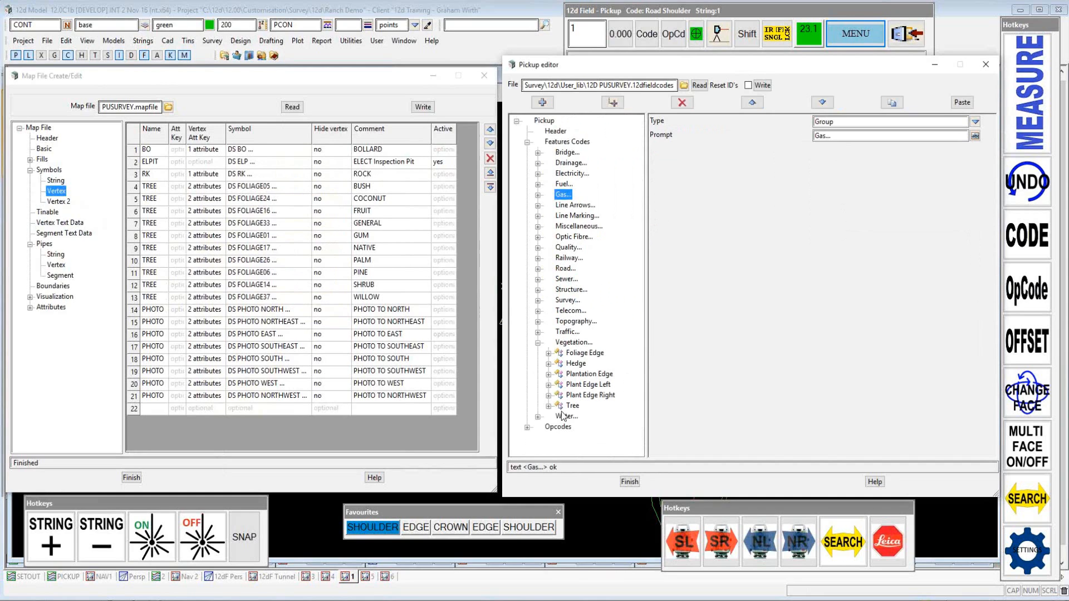
left_click(549, 407)
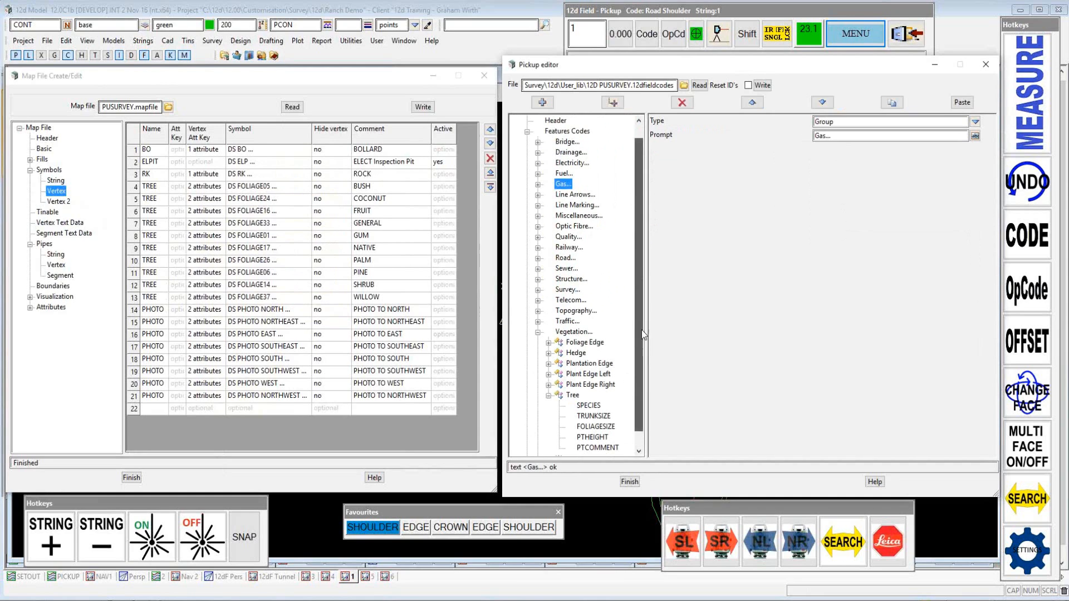
scroll(636, 275, "down", 1)
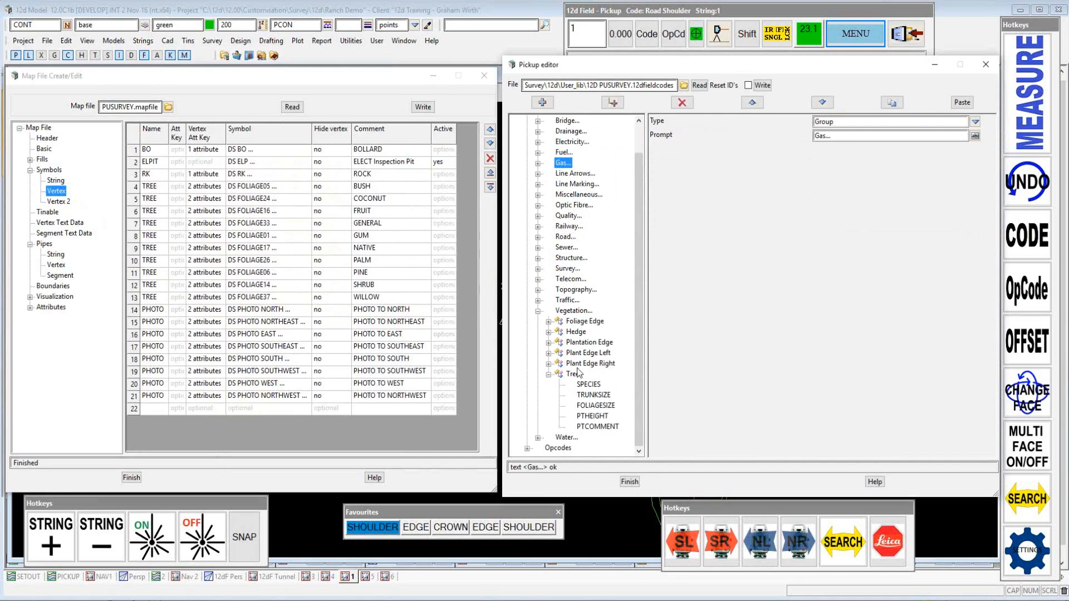
Match the Tree feature's output code to the TREE row in the map file's basic definitions, and show its vertex symbol definitions
left_click(574, 376)
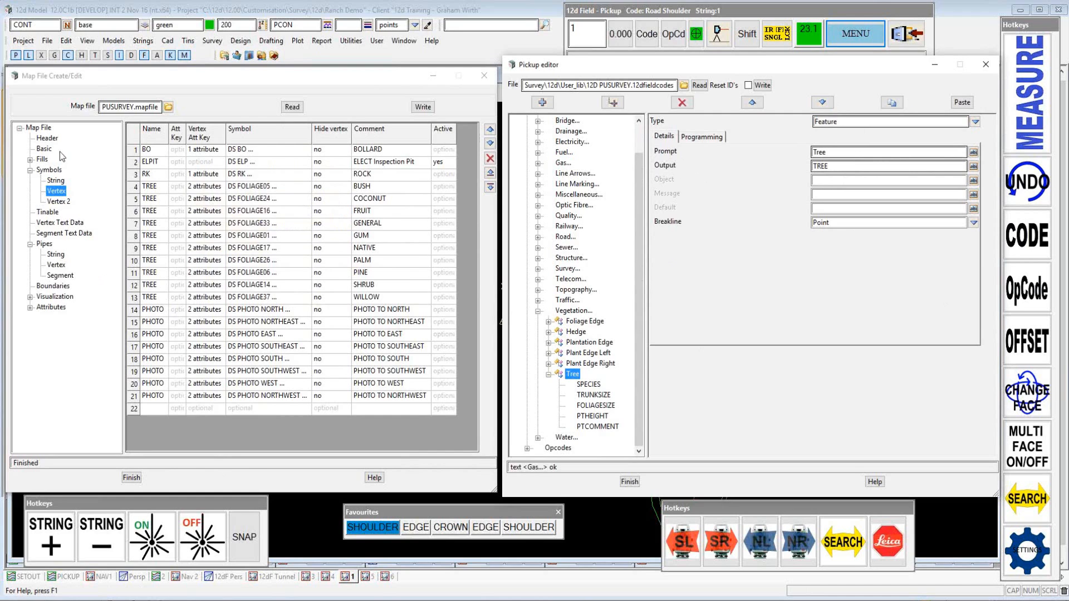
left_click(45, 149)
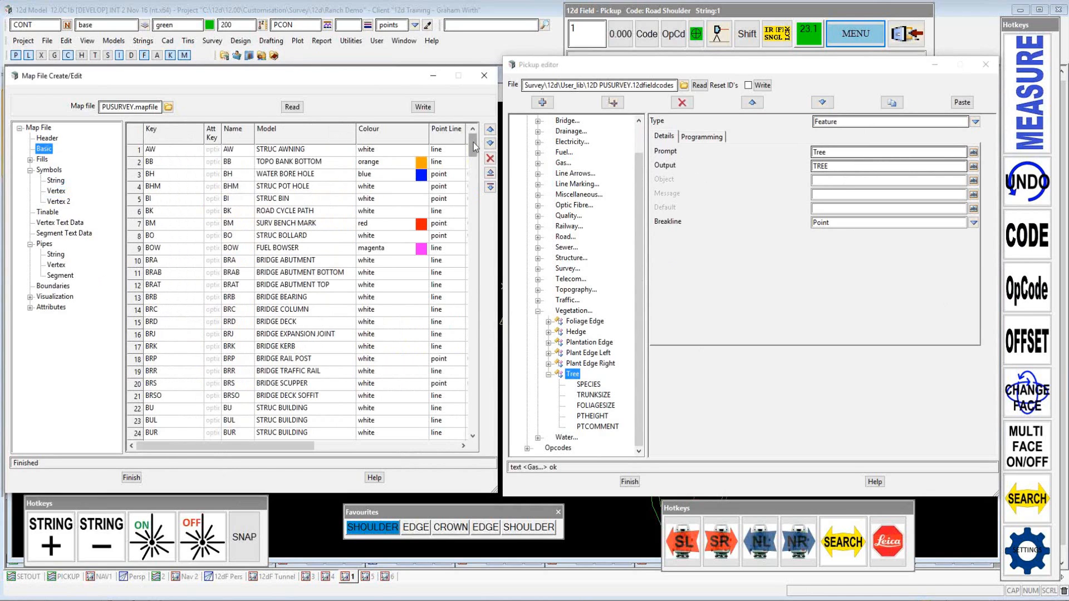
left_click_drag(474, 146, 499, 367)
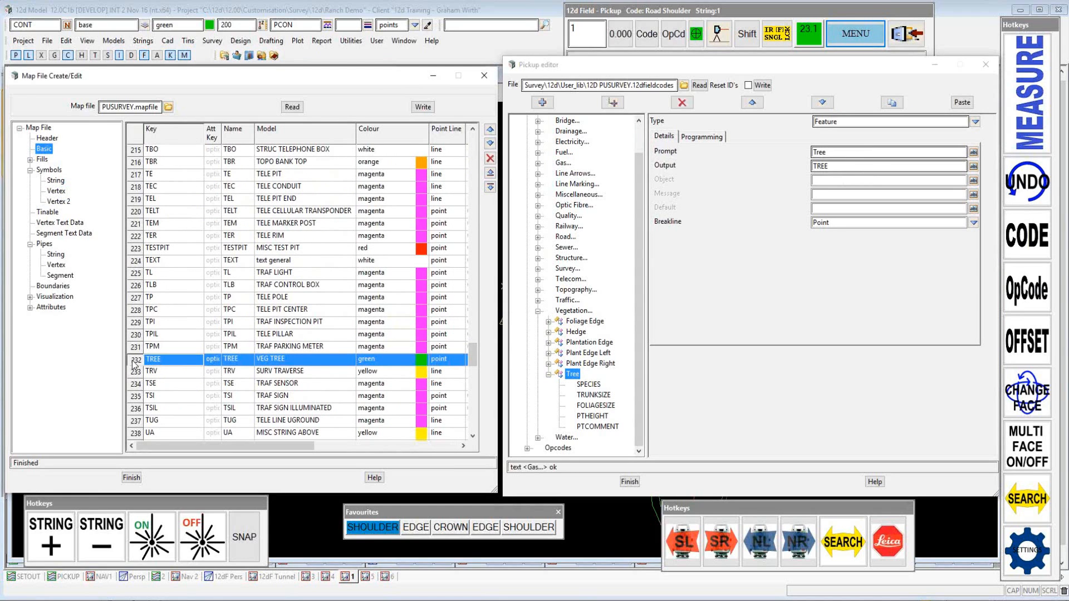
left_click(56, 181)
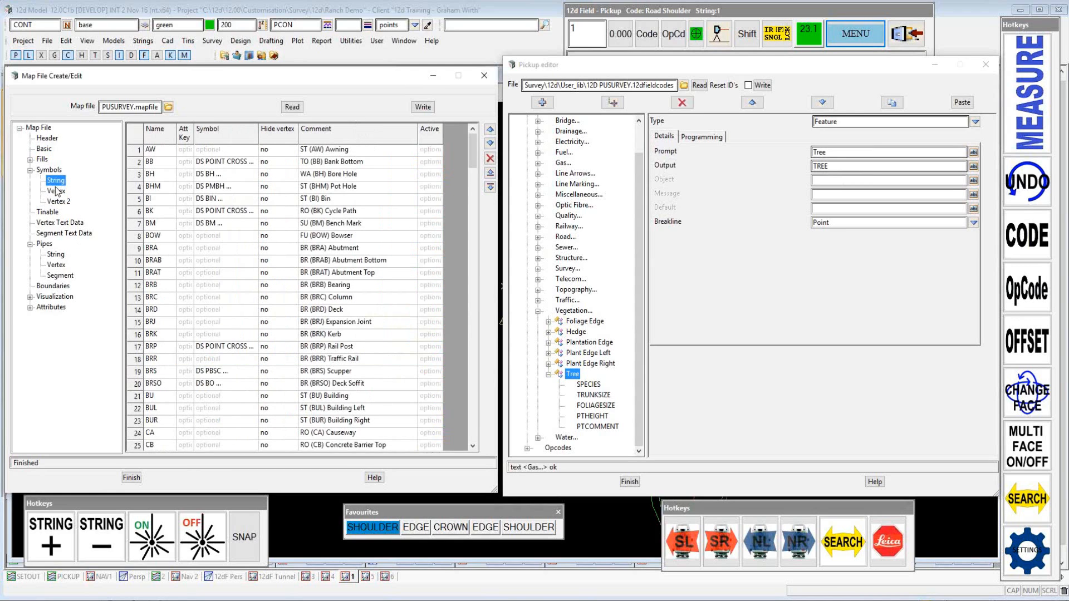
left_click(56, 191)
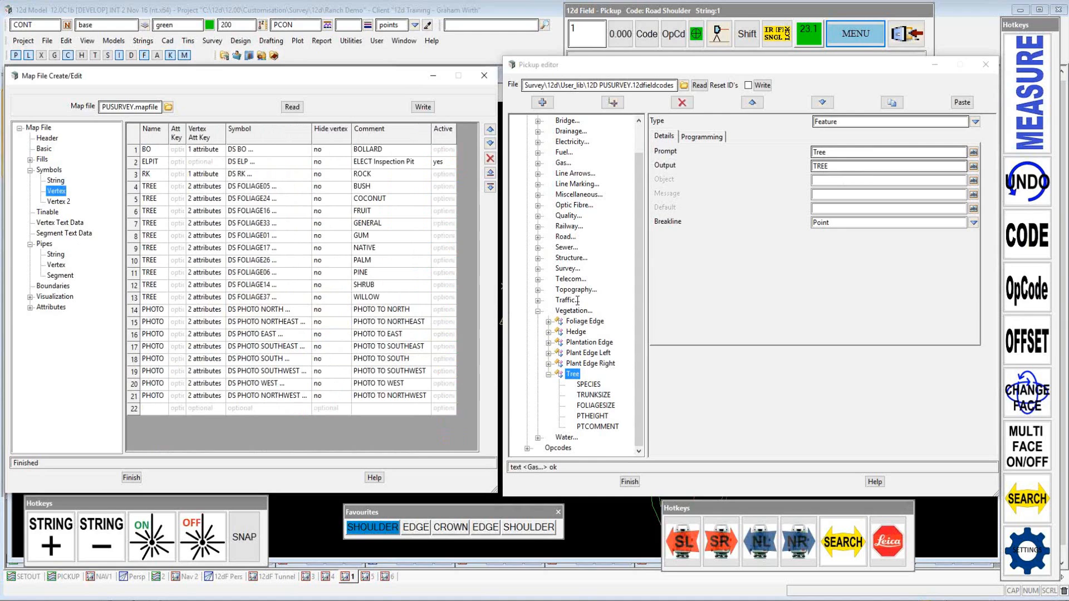
Examine the Tree feature's SPECIES attribute, reviewing its list of data items and the available Data type choices
left_click(593, 385)
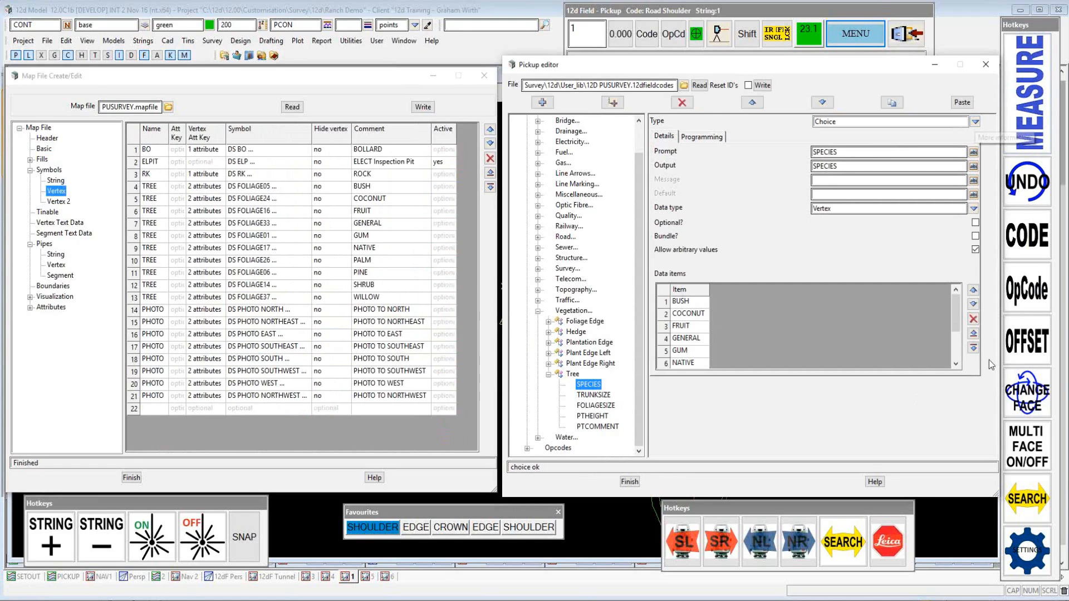
scroll(961, 327, "down", 3)
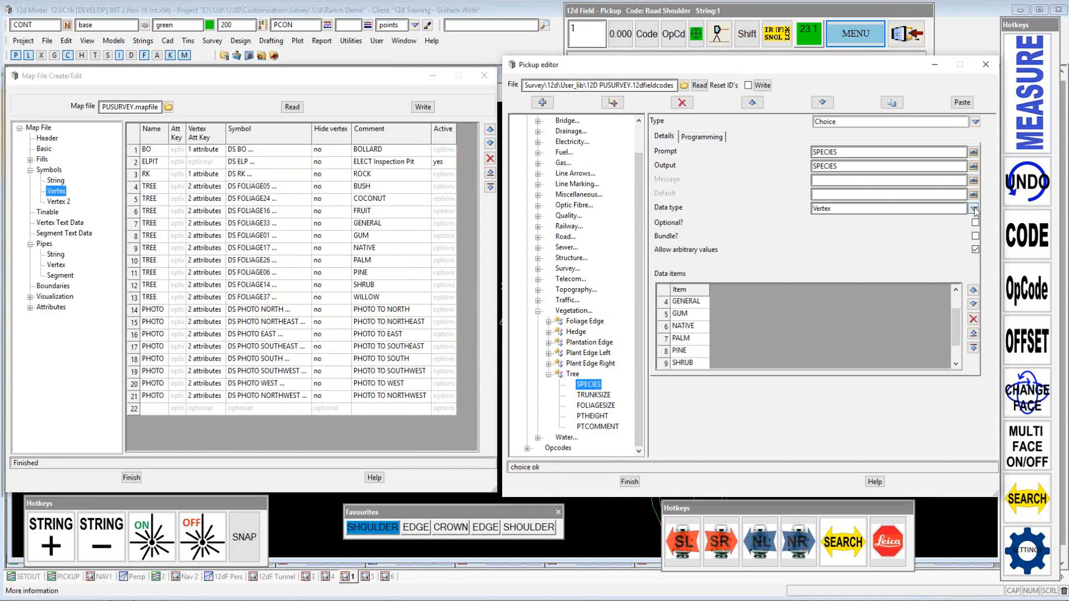
left_click(975, 209)
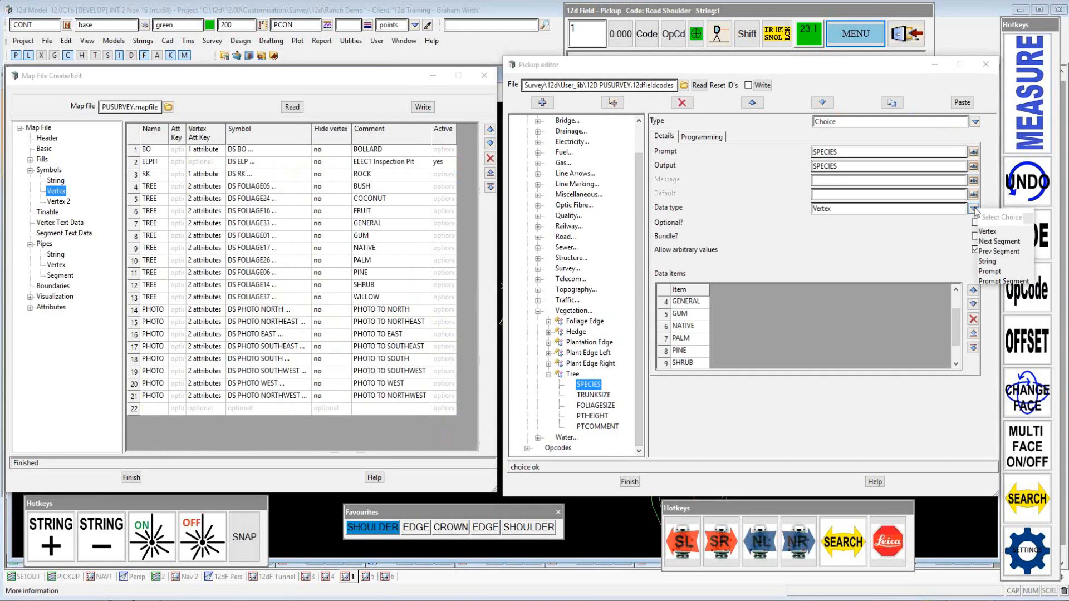
left_click(710, 368)
Inspect the details of the Tree feature's TRUNKSIZE, FOLIAGESIZE, PTHEIGHT and PTCOMMENT attributes
left_click(604, 395)
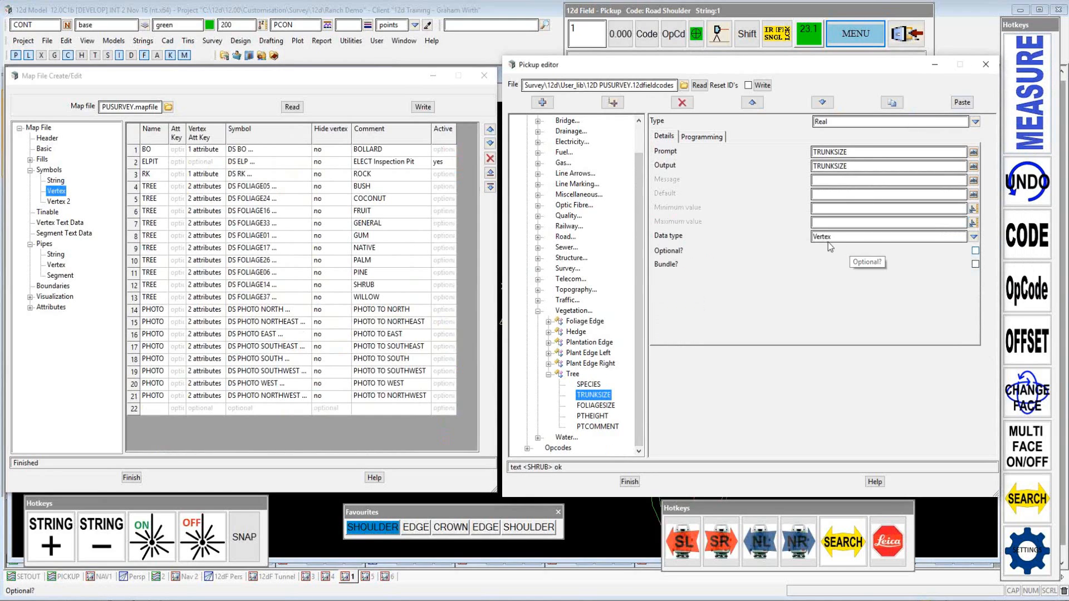
left_click(596, 405)
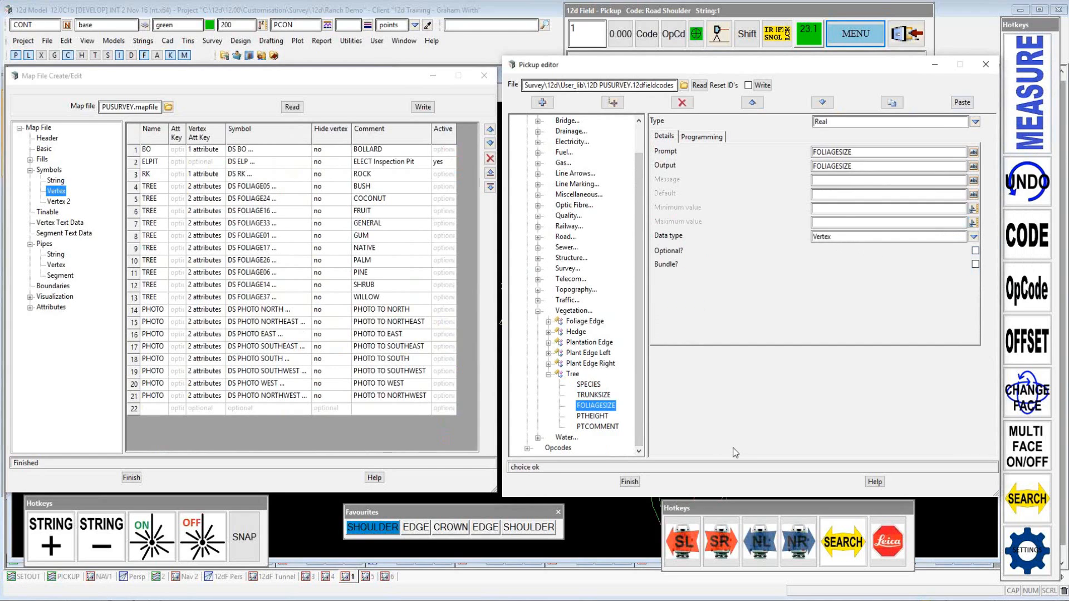
left_click(599, 416)
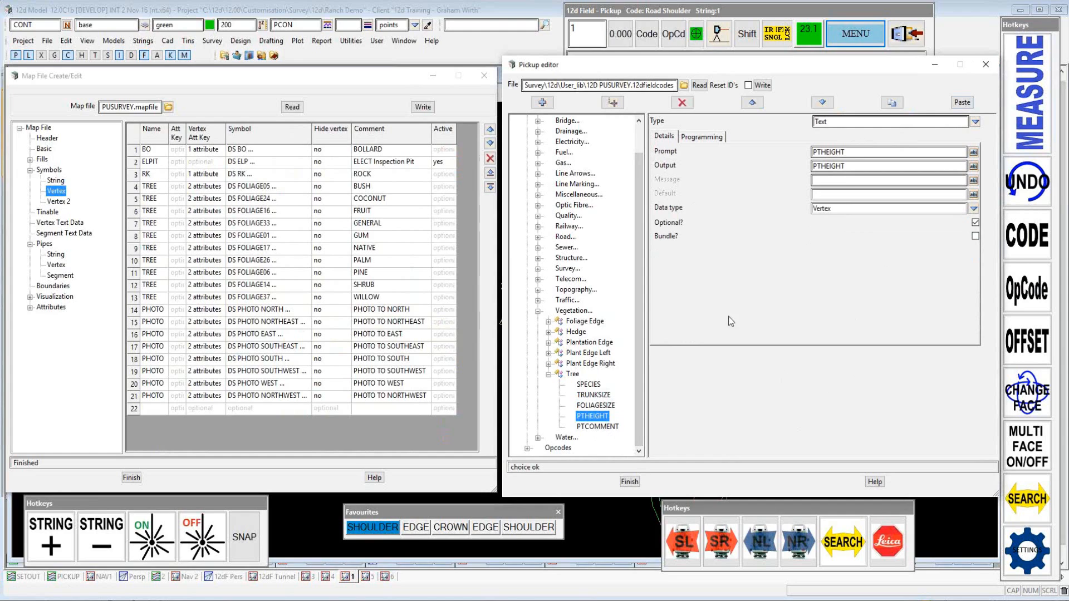
left_click(598, 427)
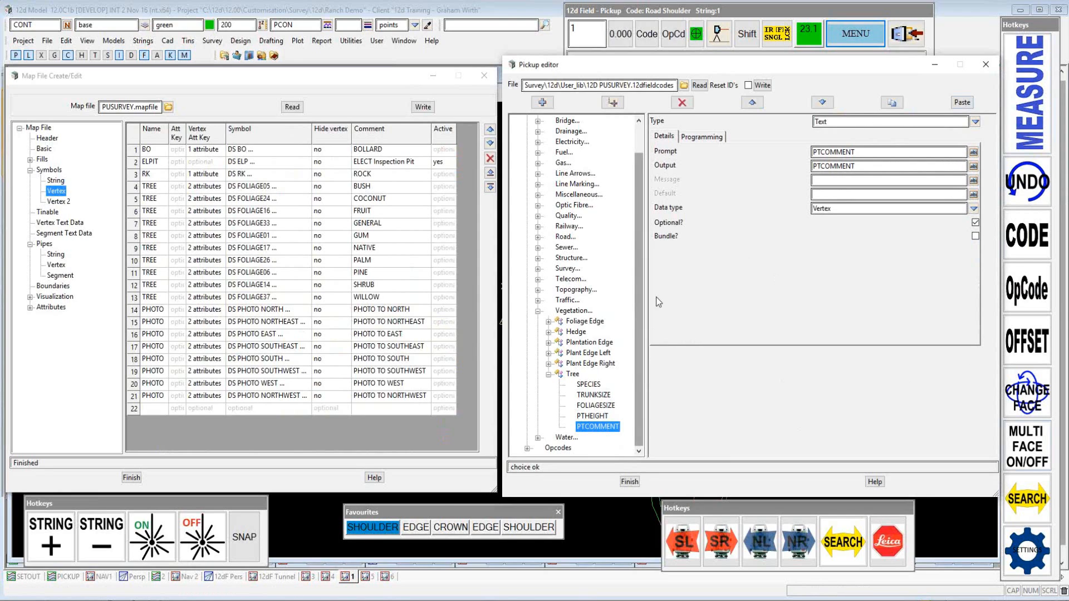
Collapse the Features Codes and expand the Opcodes, examining Close string with its Type choices and the Arc last 3pts opcode
left_click_drag(637, 267, 637, 172)
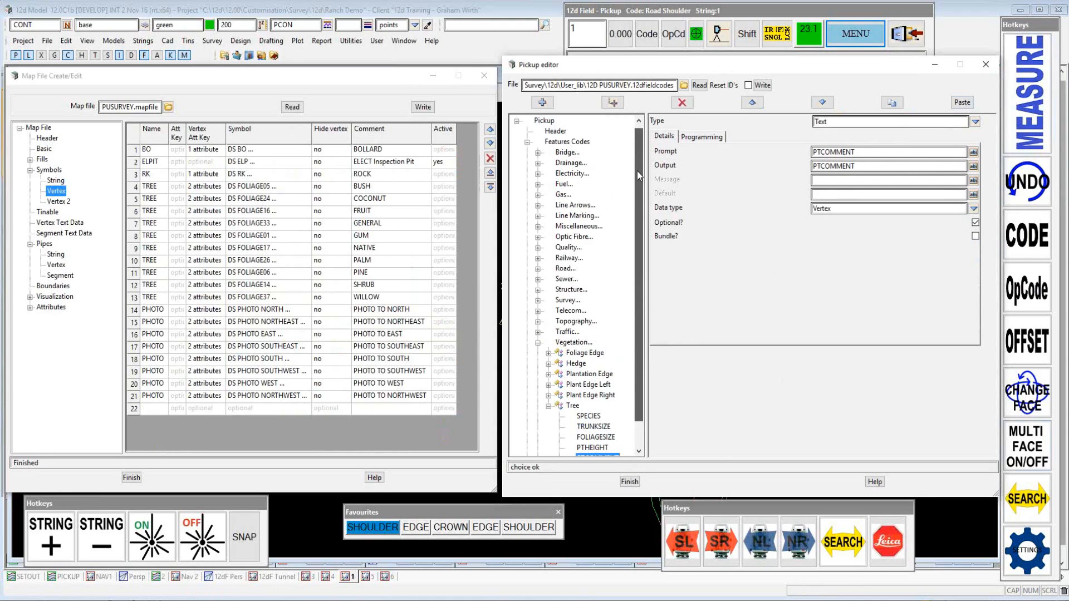
left_click(526, 143)
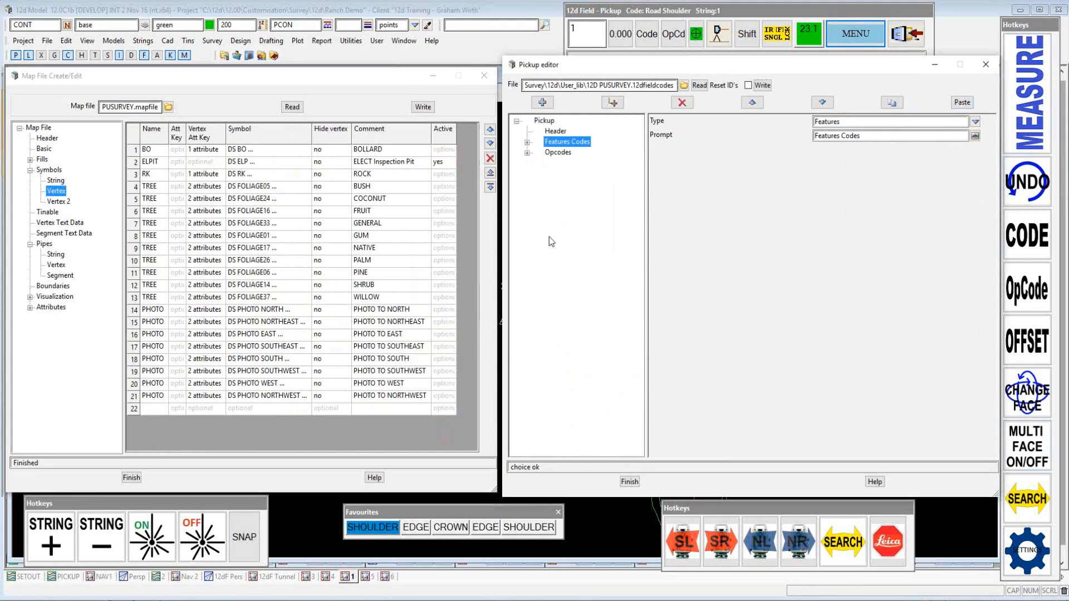
left_click(526, 153)
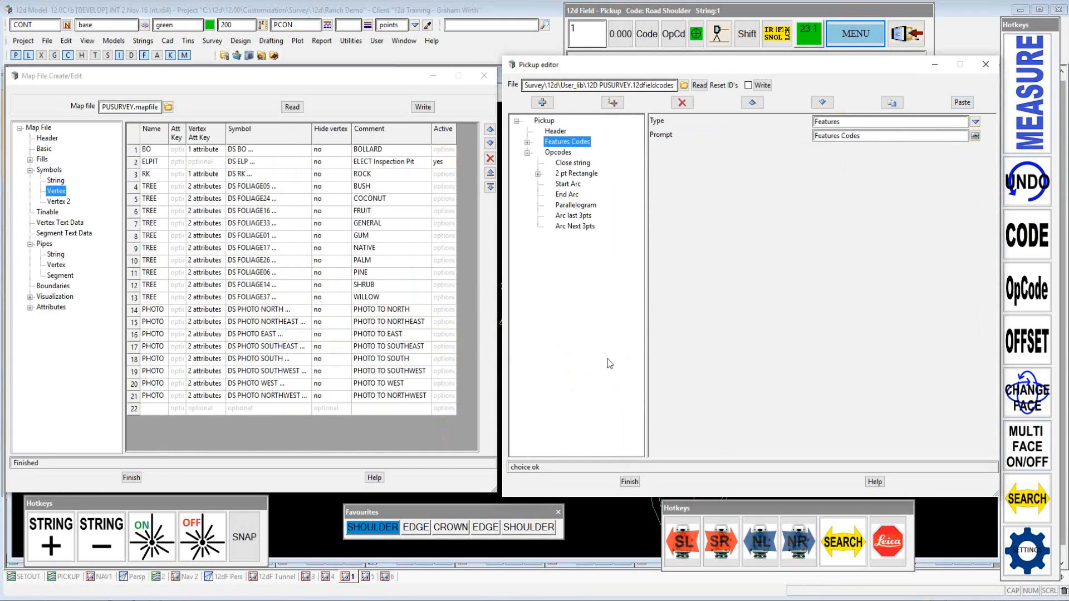
left_click(564, 164)
left_click(976, 126)
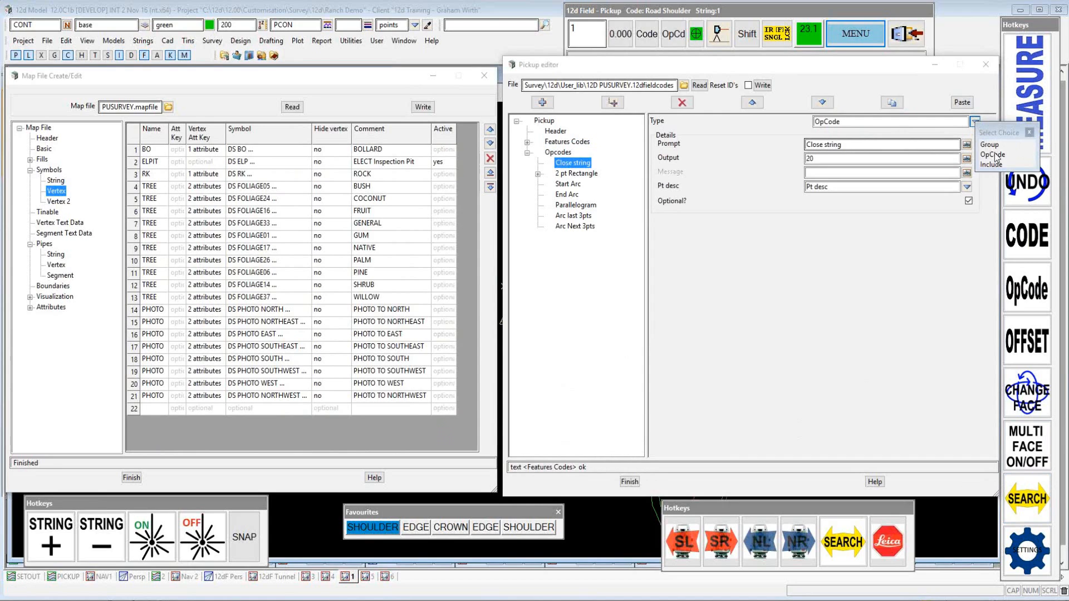
left_click(1031, 132)
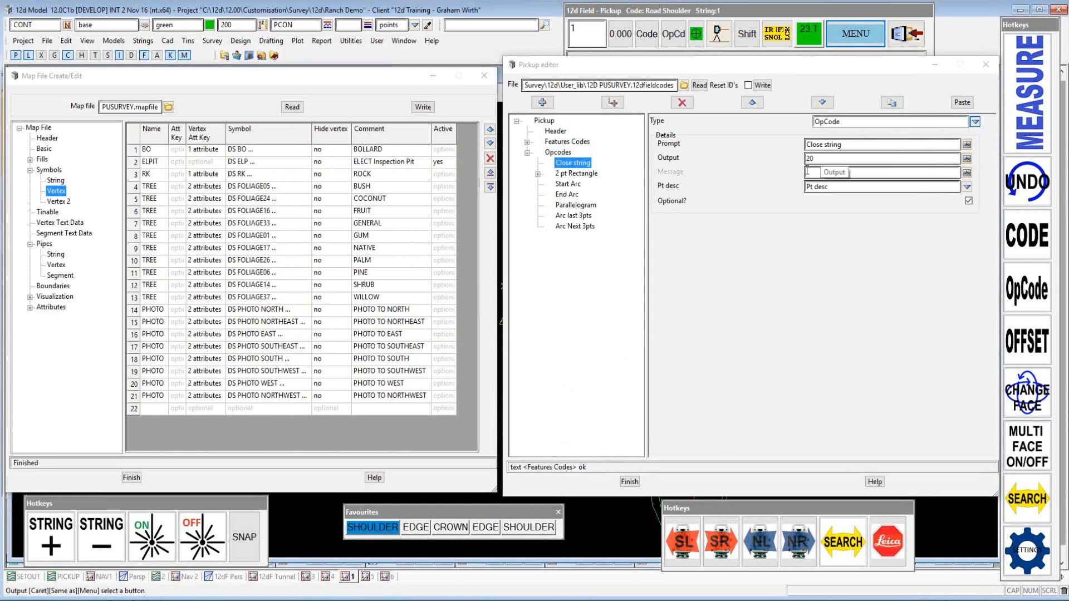
left_click(571, 217)
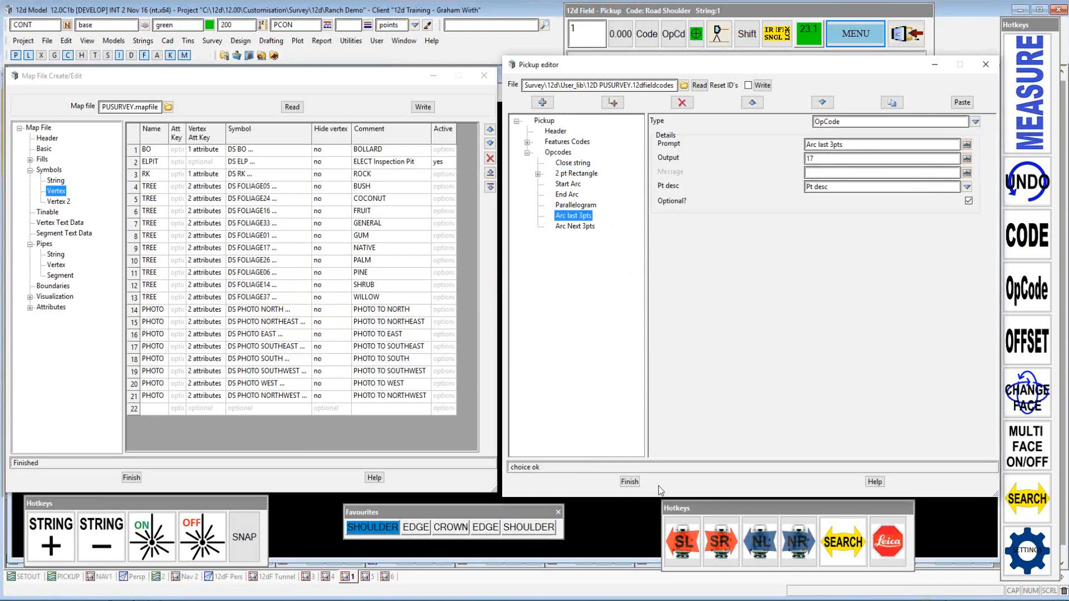
Close the Pickup editor and the map file editor, saving the project when asked, and shift the Favourites bar slightly
left_click(630, 482)
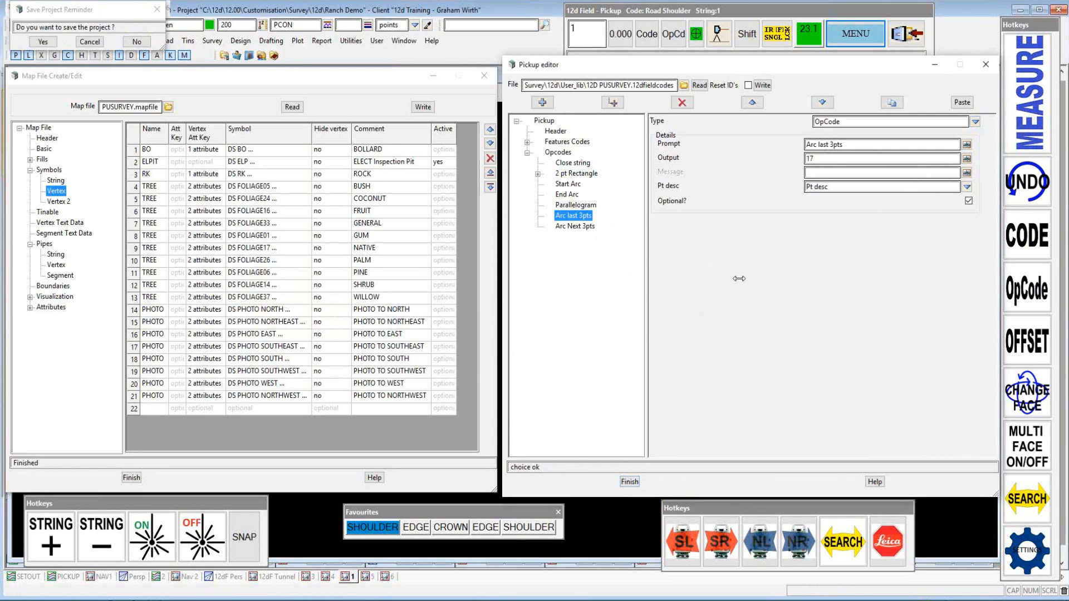
left_click(43, 42)
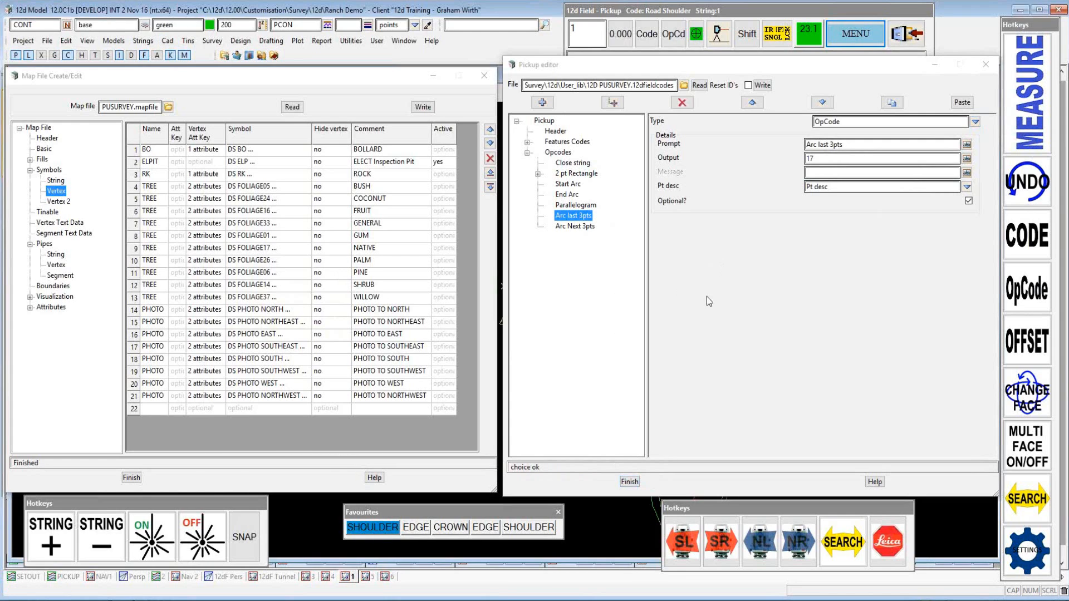
left_click(631, 483)
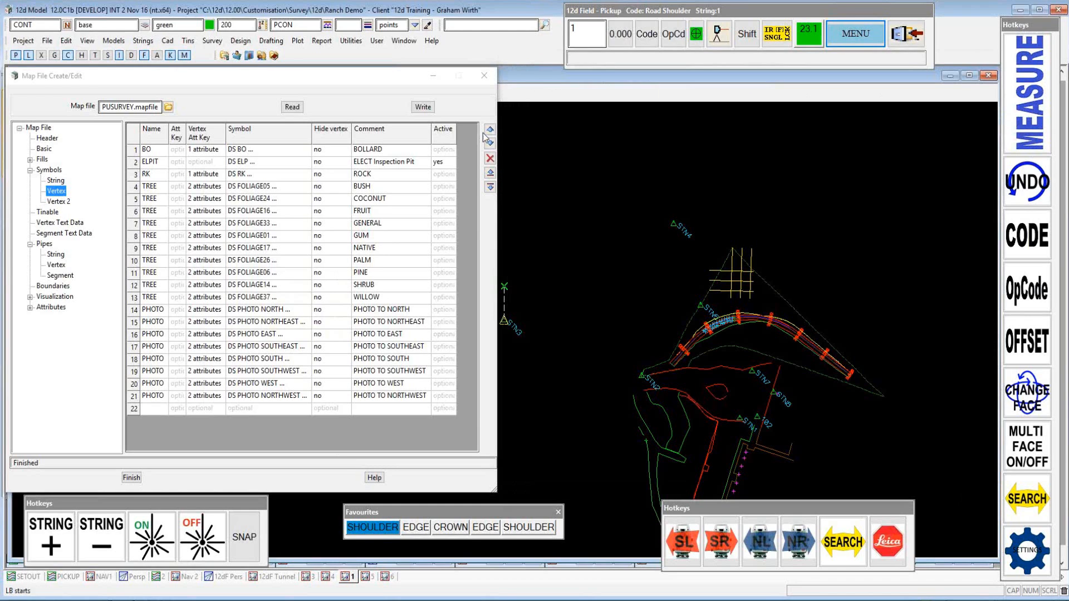
left_click(136, 478)
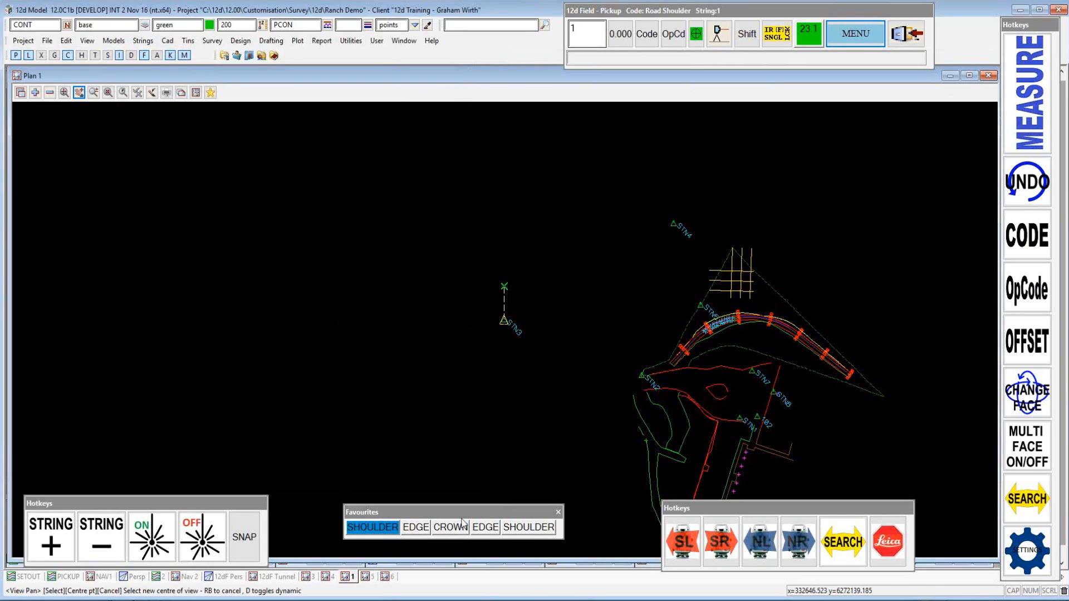
left_click_drag(462, 515, 451, 528)
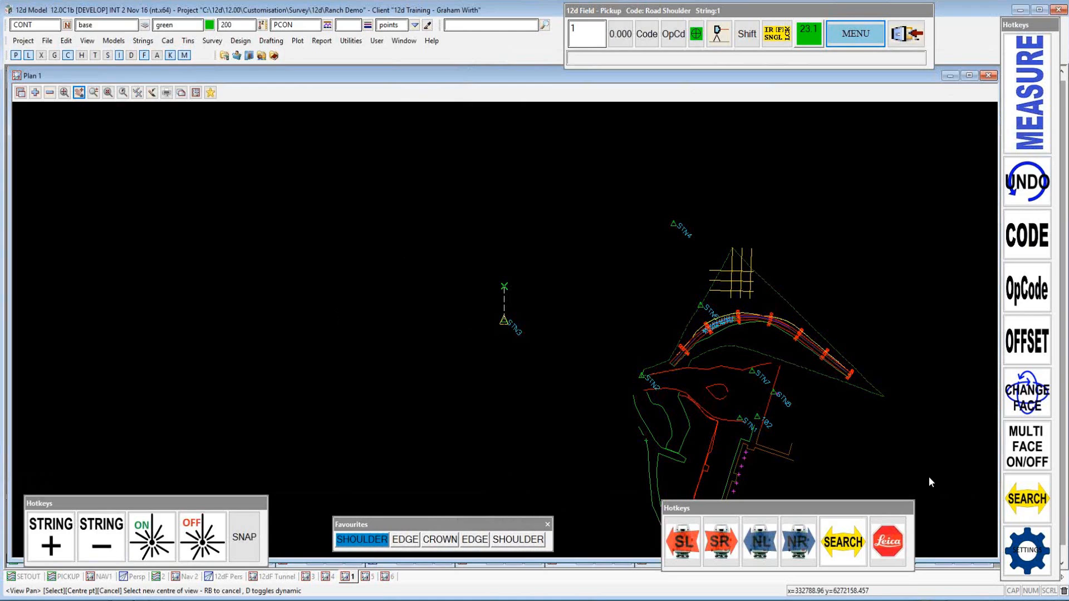
View the station setup options and review the STN3 station's records in the Survey Data Reduction Editor
left_click(856, 34)
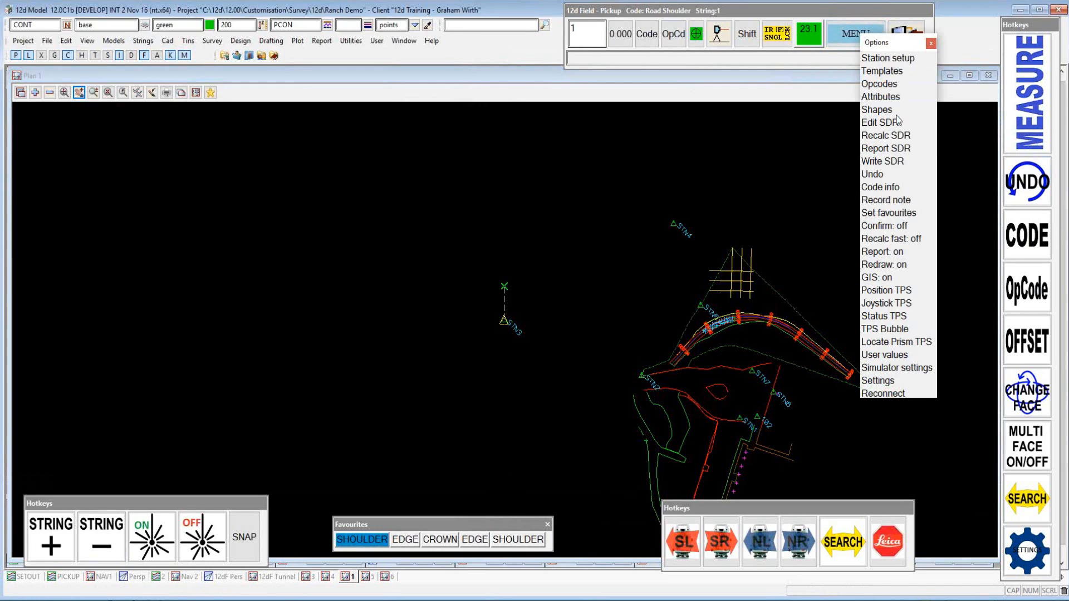
left_click(898, 63)
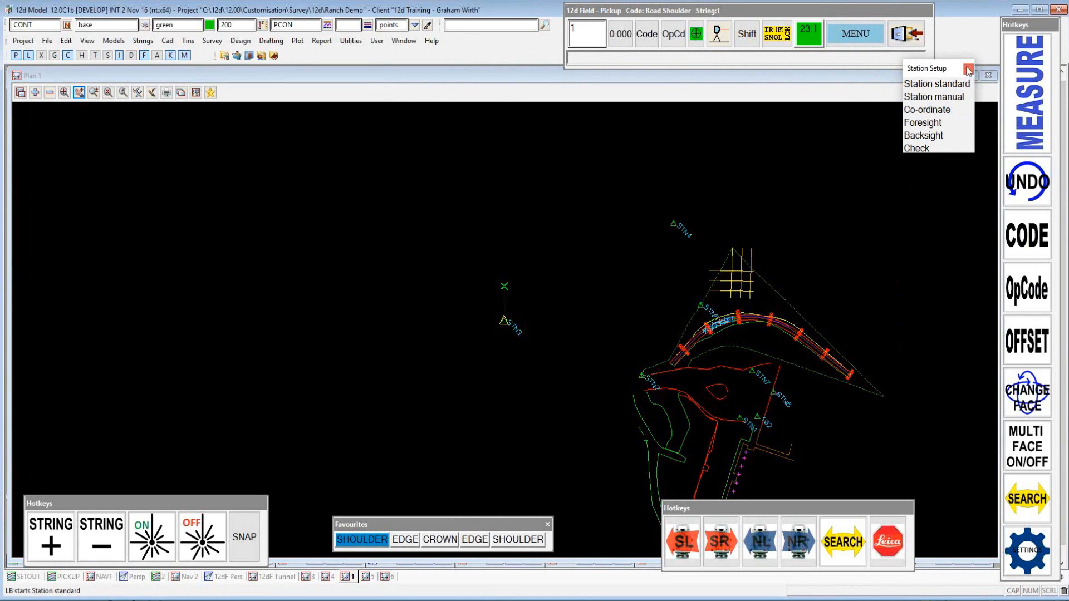
left_click(852, 34)
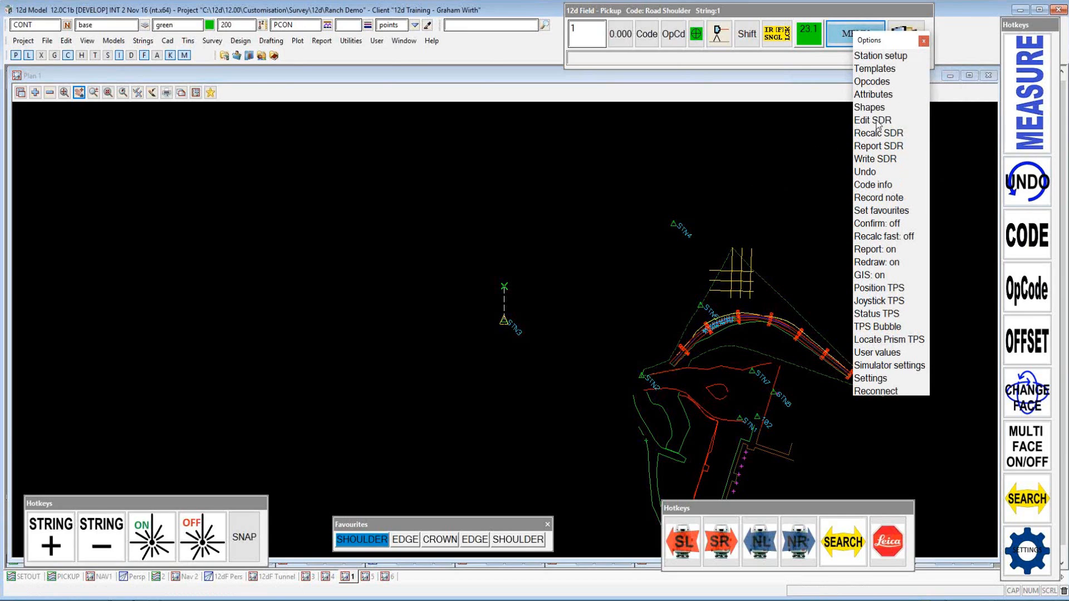
left_click(858, 171)
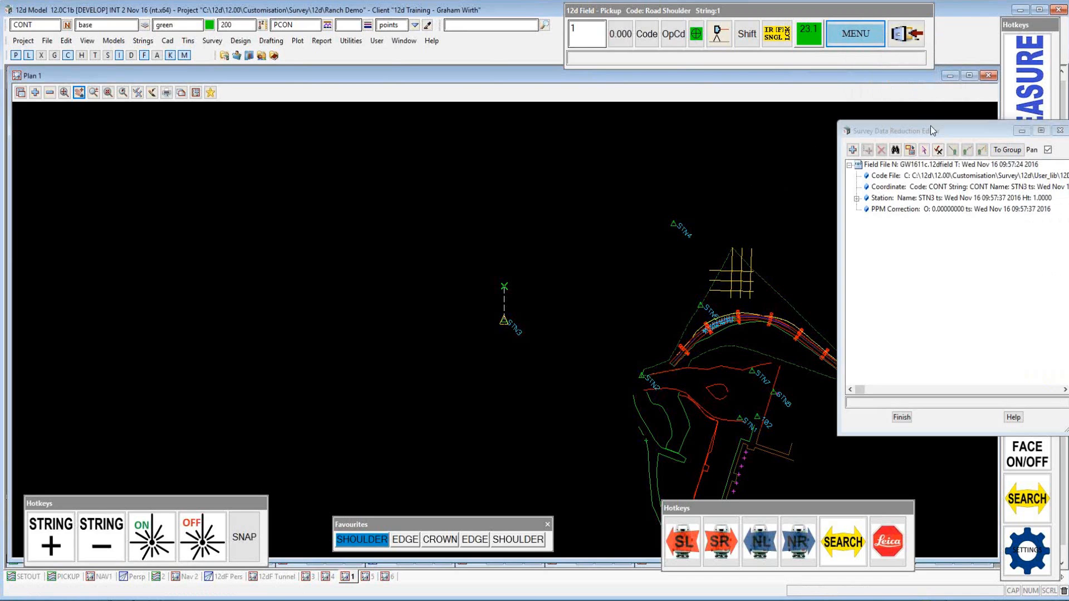
left_click_drag(931, 126, 737, 119)
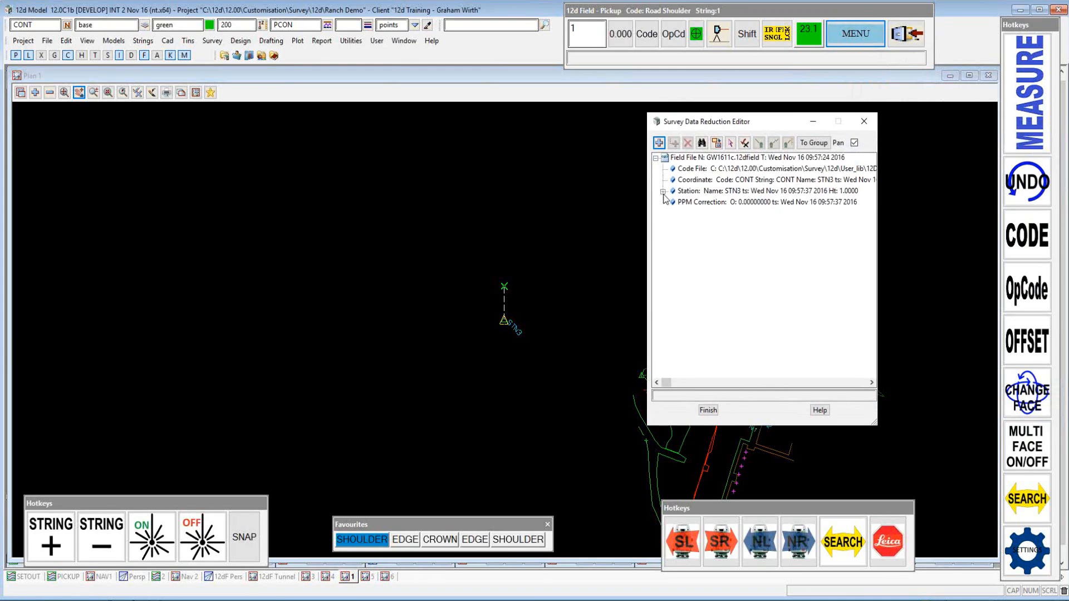
left_click(662, 192)
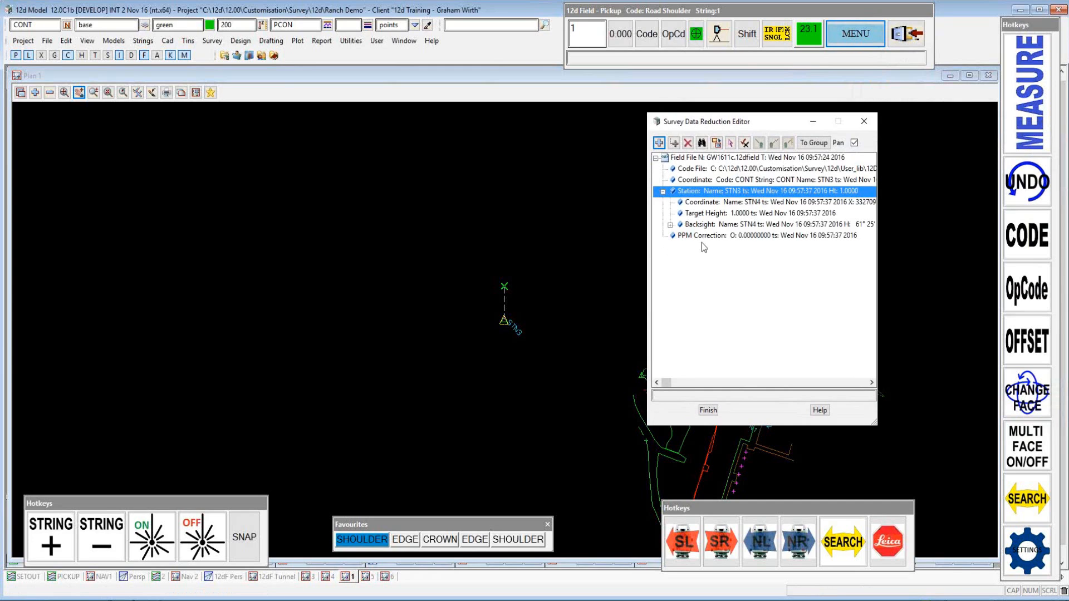
left_click(709, 411)
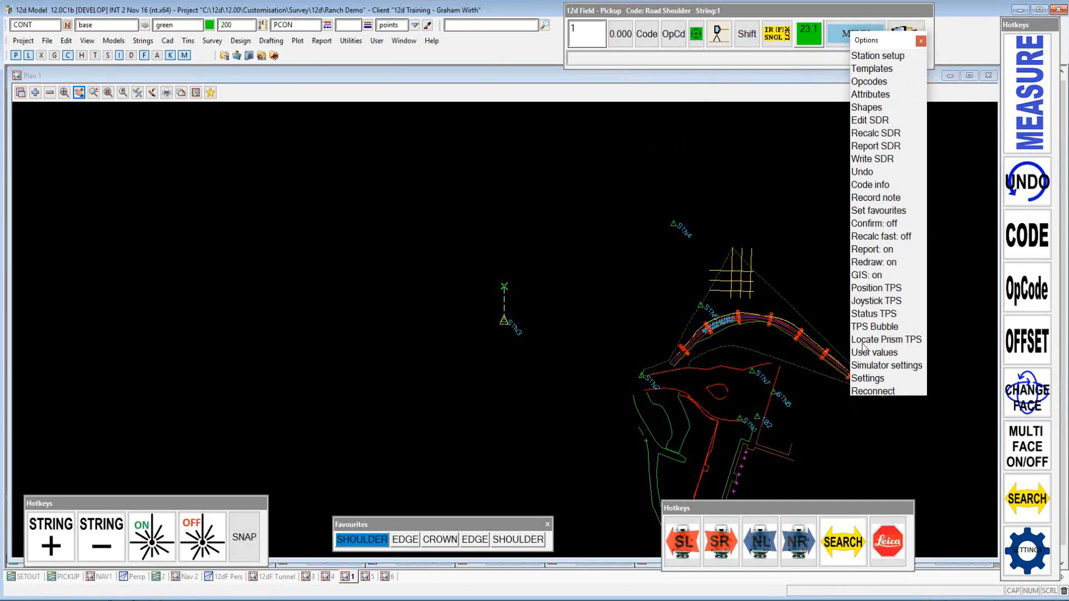
Turn the total station with Position TPS, using View Turn XYZ to a point northwest of STN3 in the plan view
left_click(889, 289)
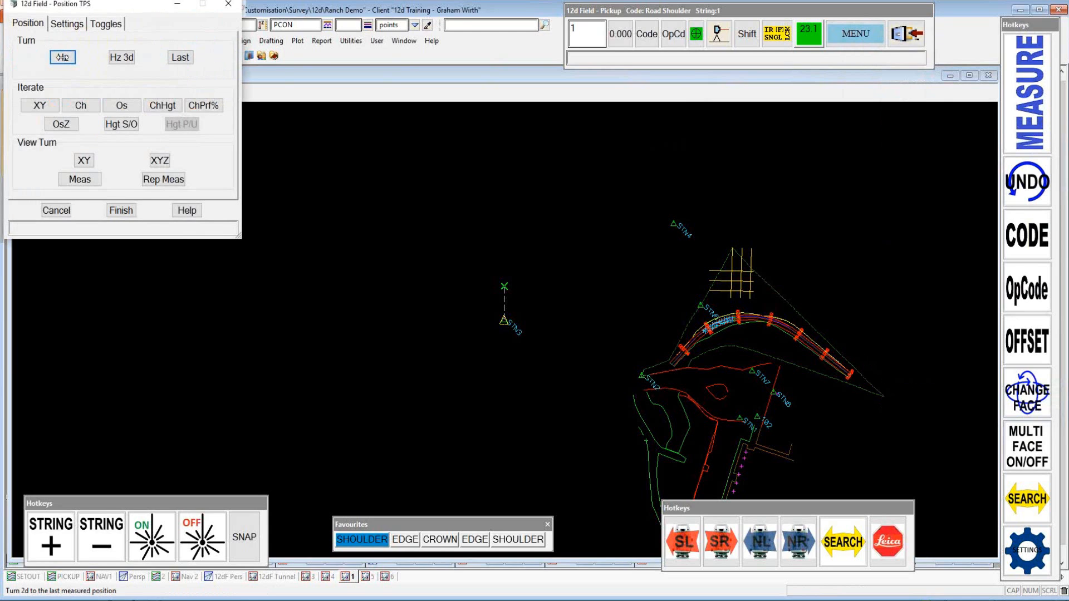
left_click(160, 162)
left_click(317, 222)
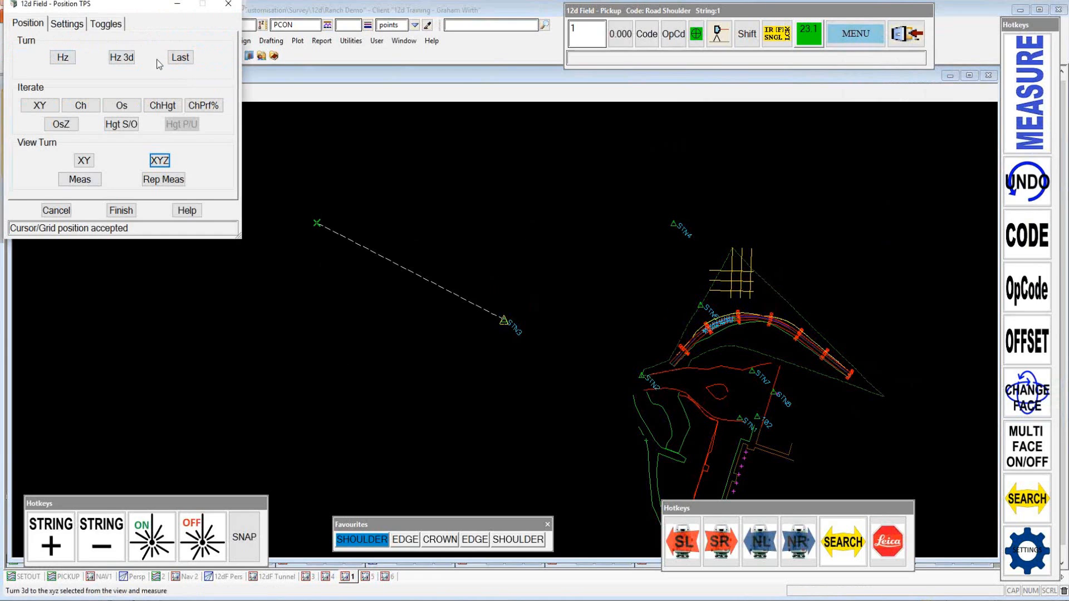
left_click(121, 211)
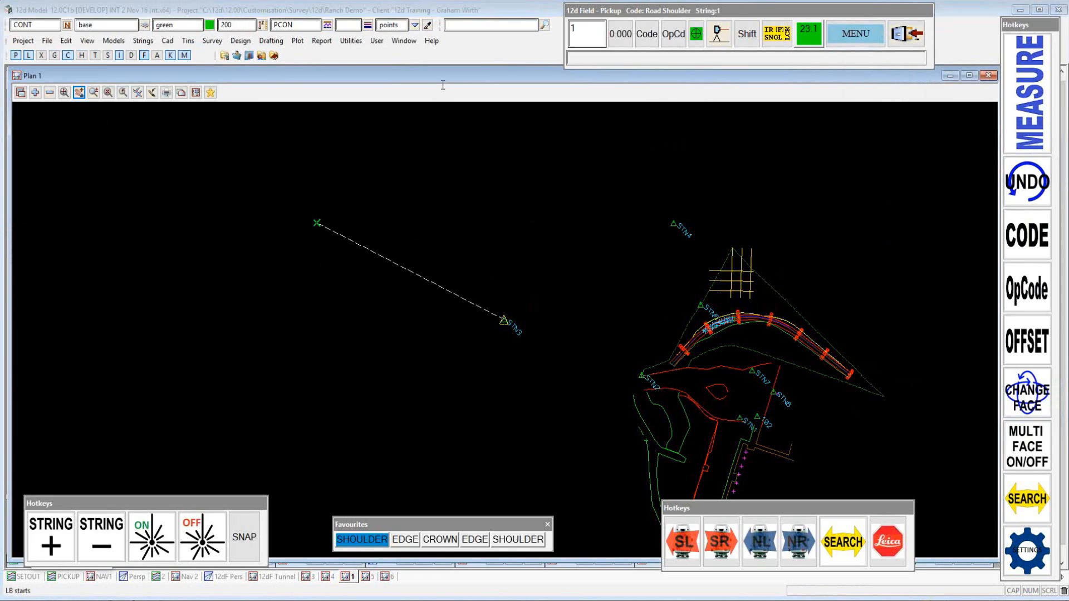
Open the pickup feature code choices and select the drainage pipe code SW
left_click(655, 38)
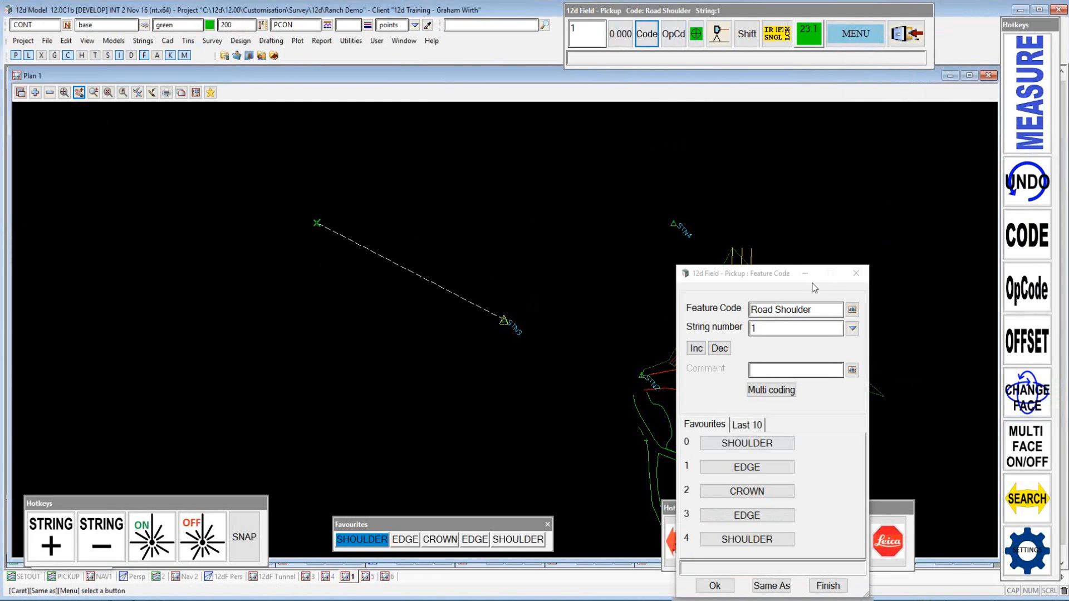
left_click_drag(795, 273, 804, 137)
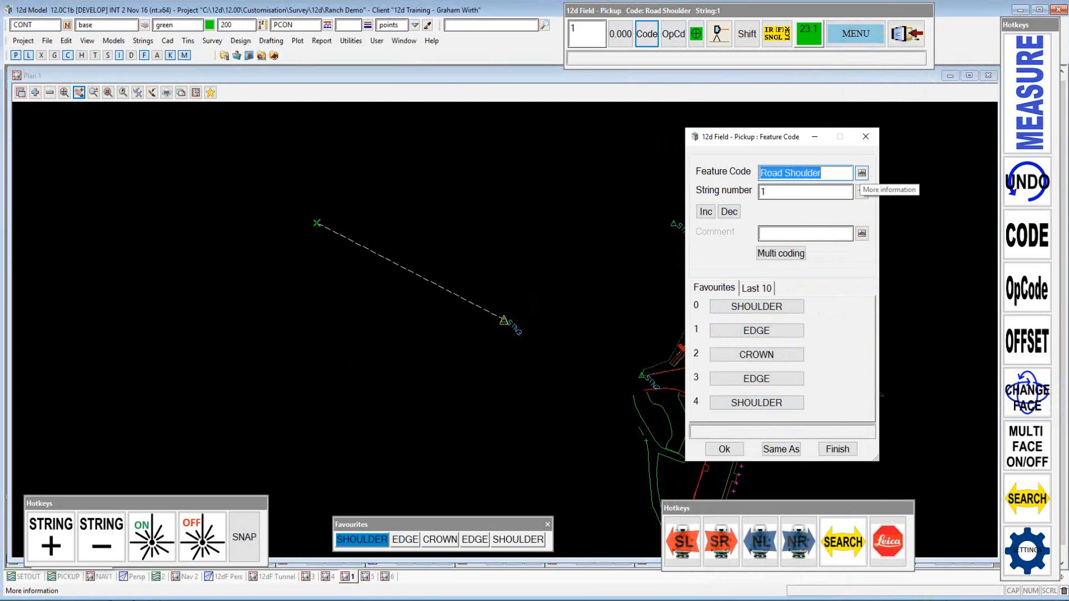
left_click(862, 173)
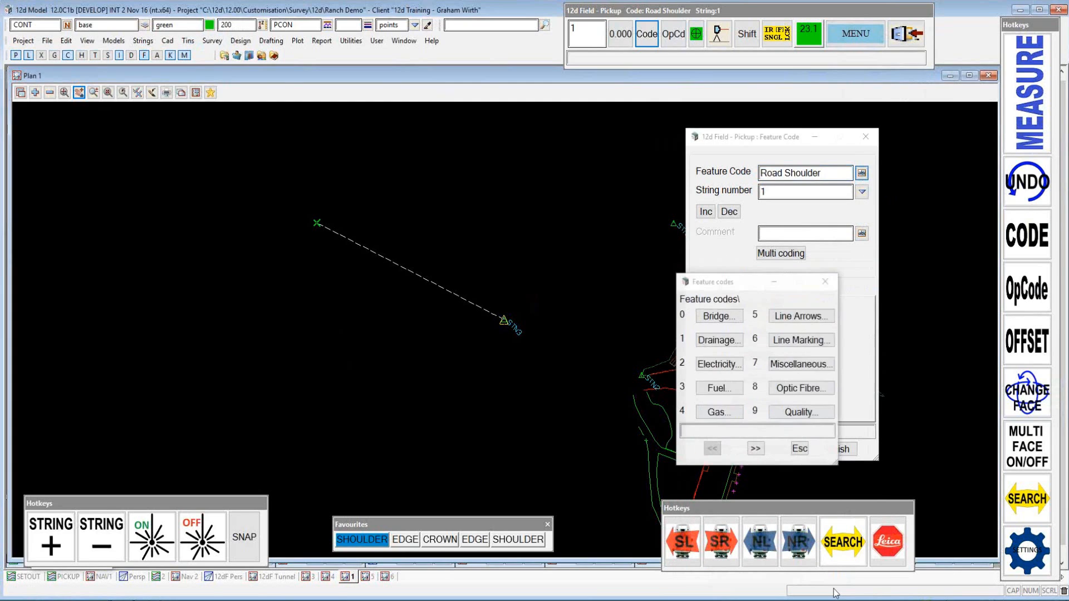
left_click(718, 340)
left_click(826, 341)
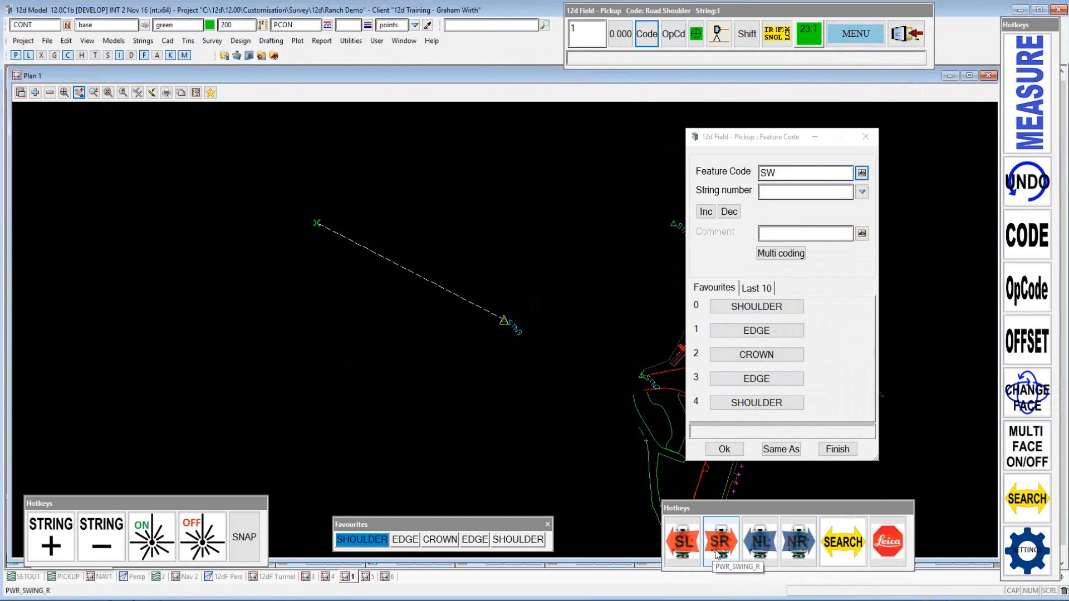
Set the string number to 1, check the last 10 used codes, and accept the SW feature code
left_click(708, 217)
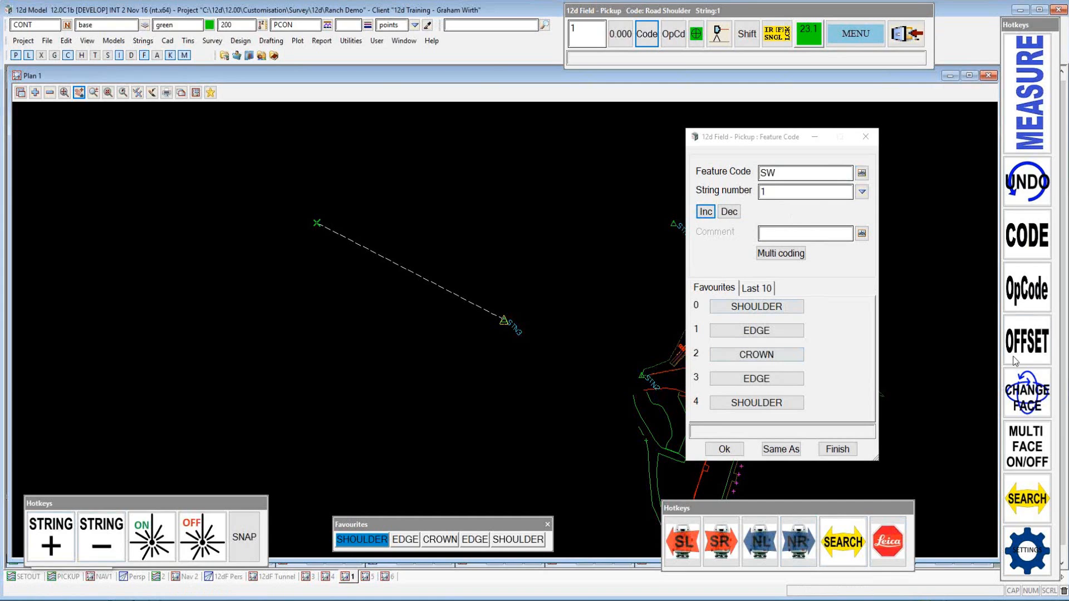
left_click(769, 289)
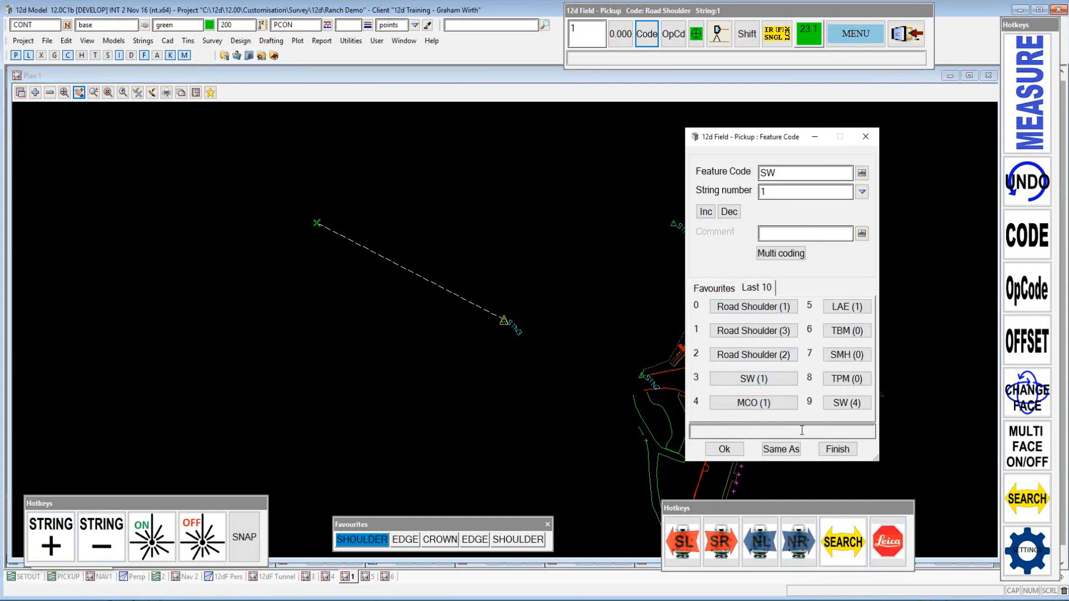
left_click(706, 288)
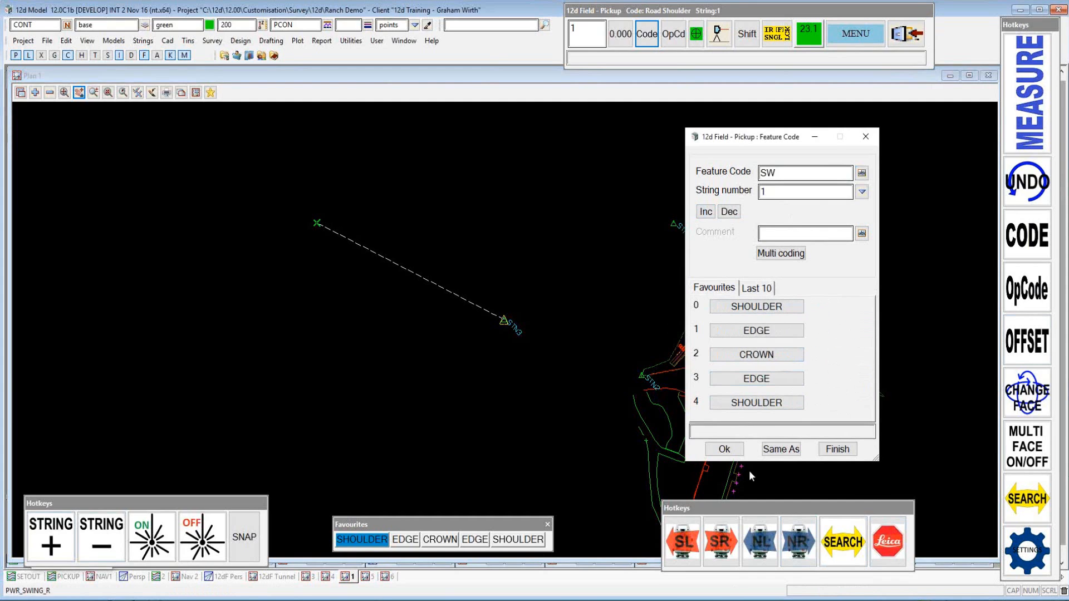
left_click(722, 452)
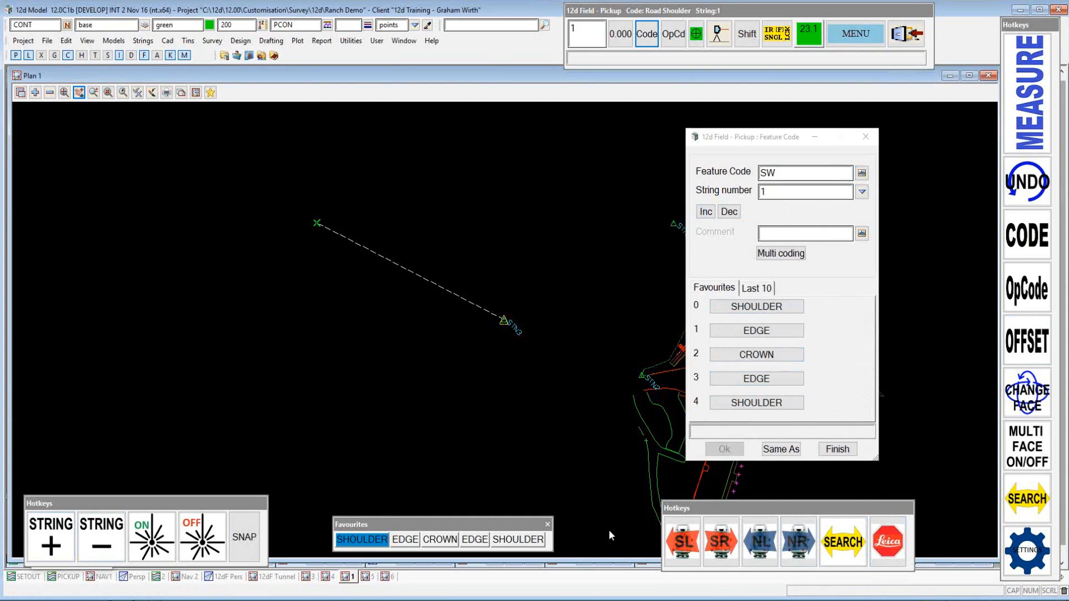
Measure the first pipe point and set its attributes to material RCP, shape diameter and diameter 2
left_click(717, 33)
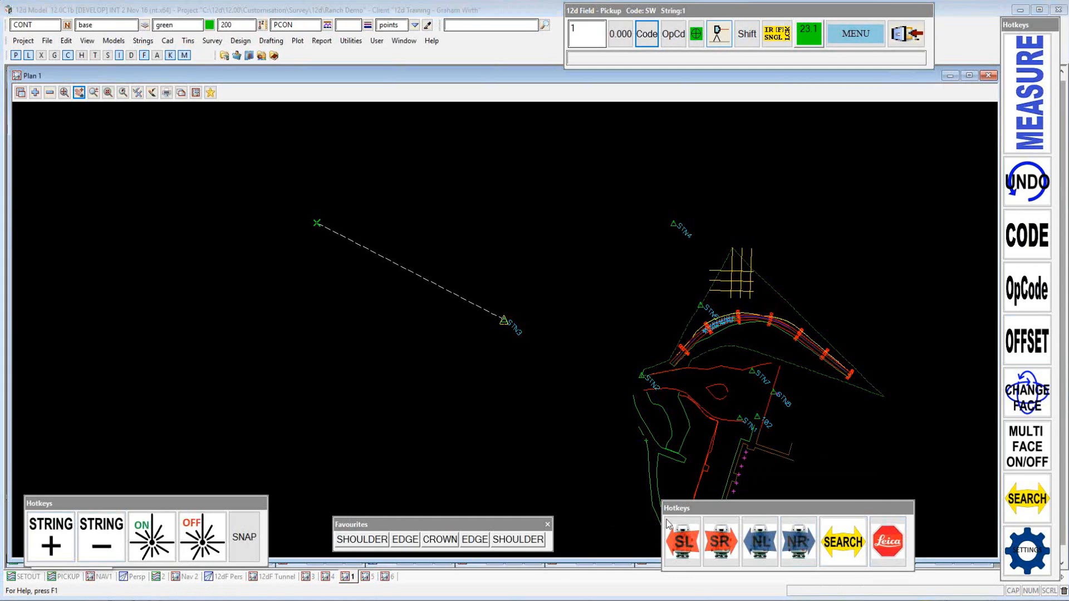
left_click_drag(757, 283, 695, 155)
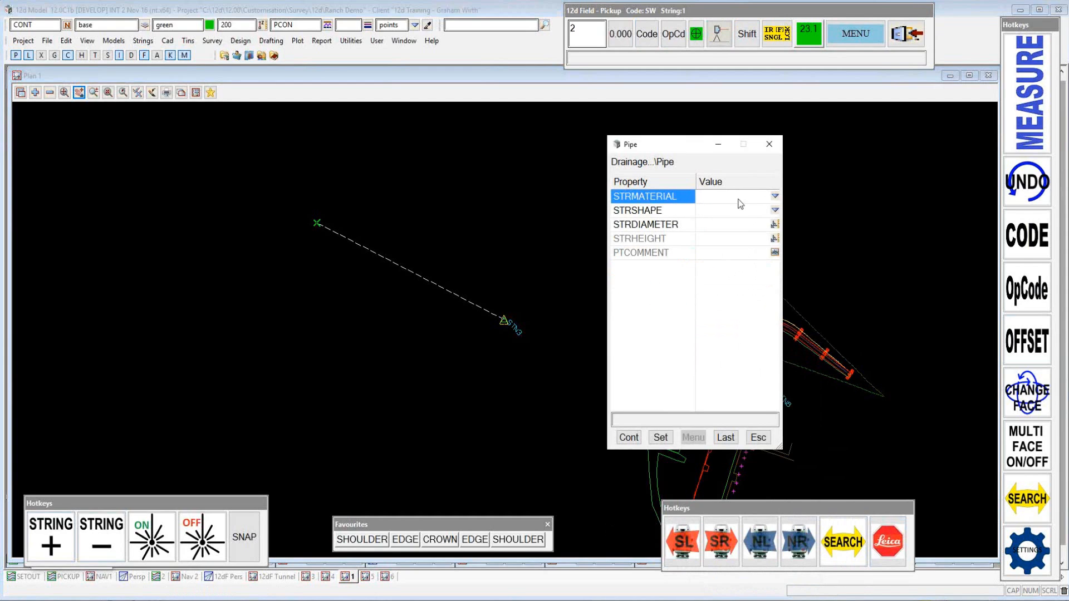
left_click(775, 197)
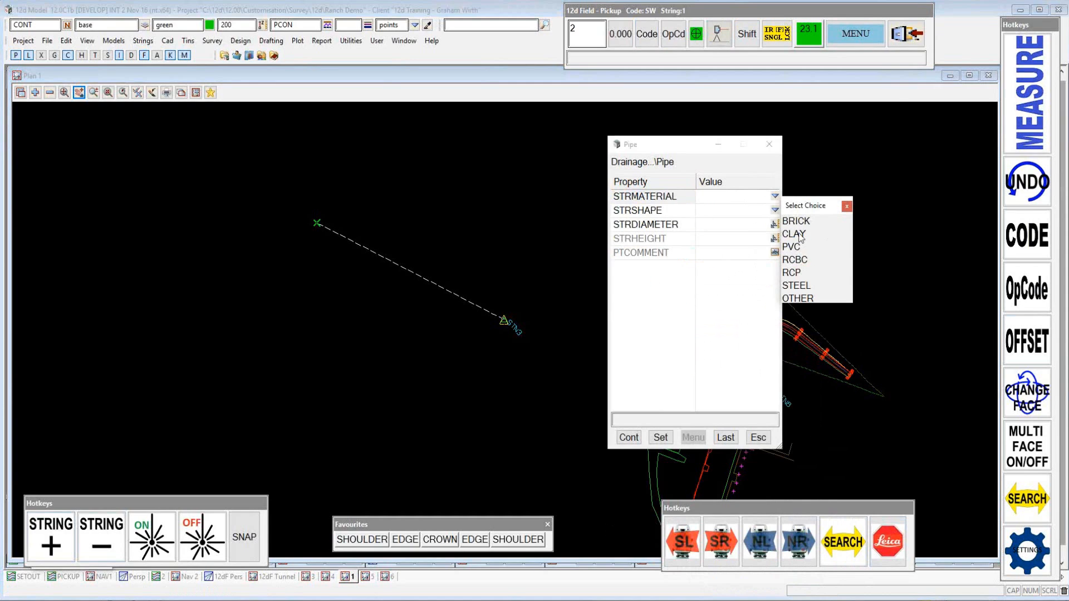
left_click(792, 273)
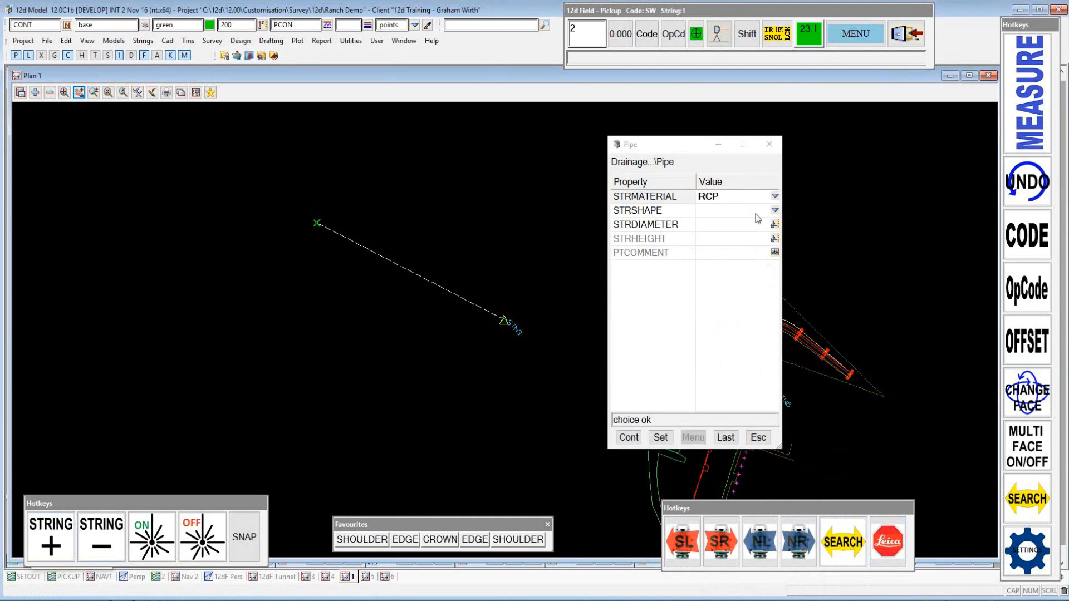
left_click(774, 210)
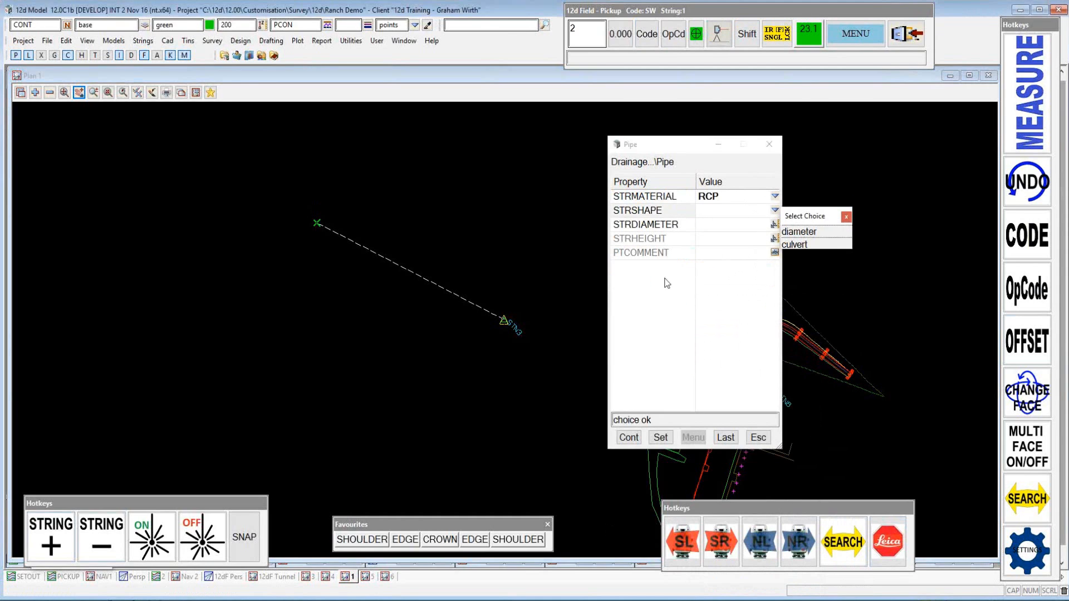
left_click(796, 233)
left_click(709, 226)
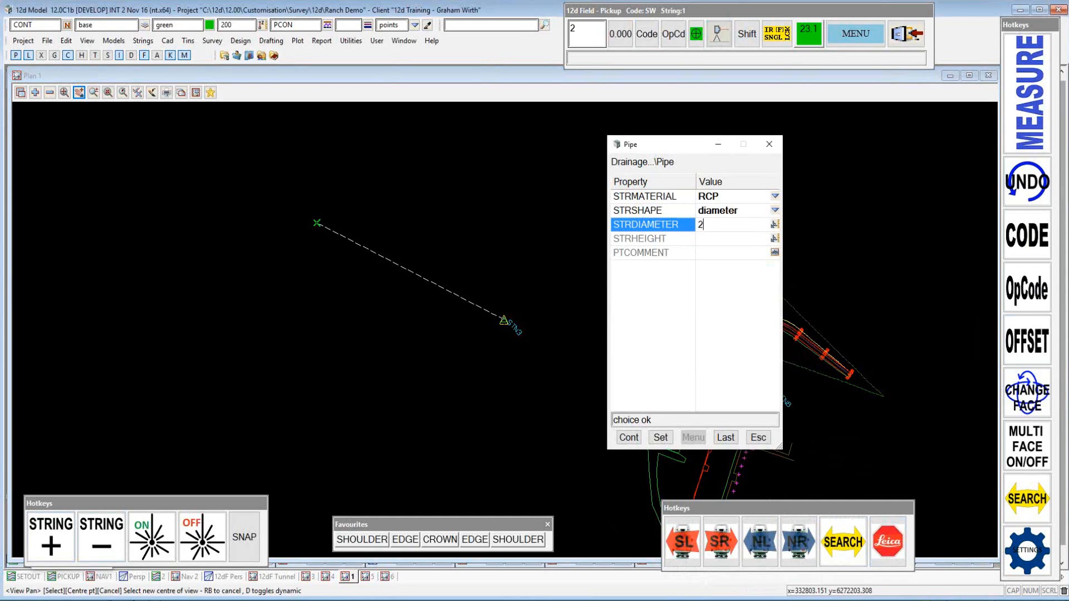
key("Return")
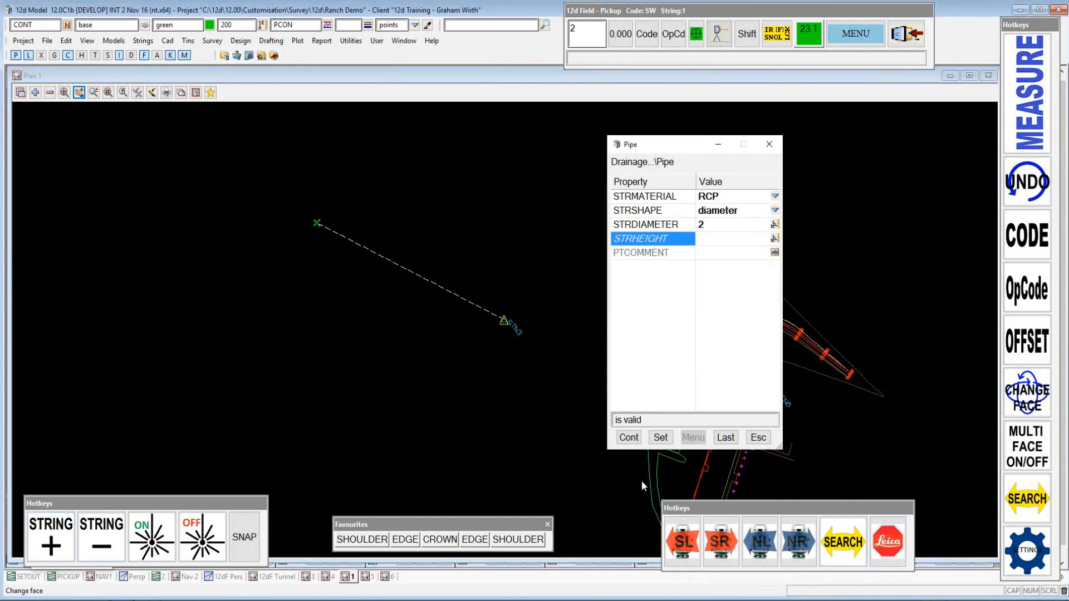
left_click(668, 440)
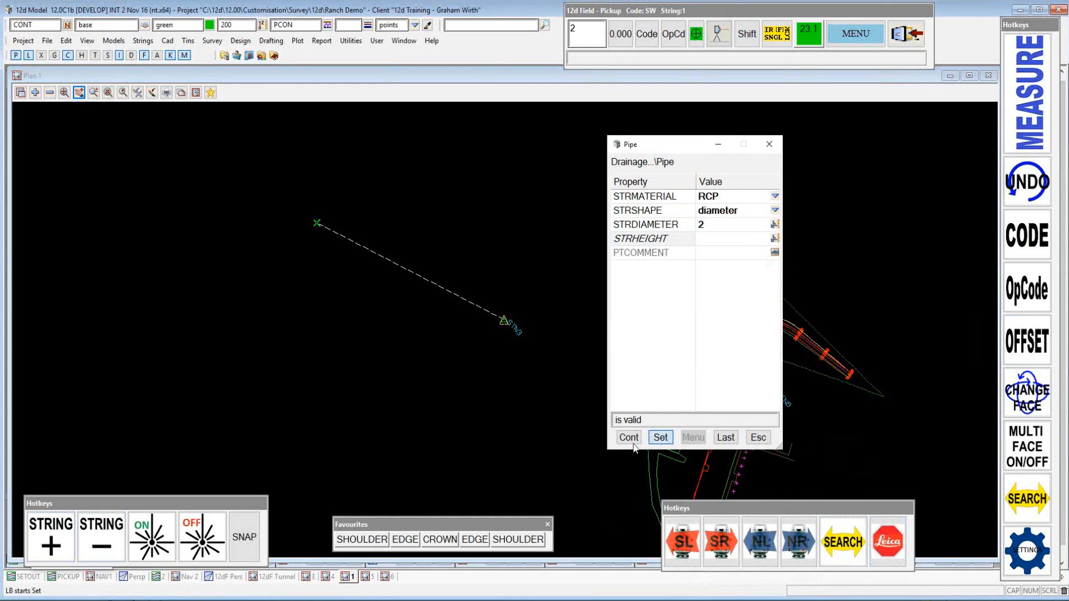
left_click(628, 437)
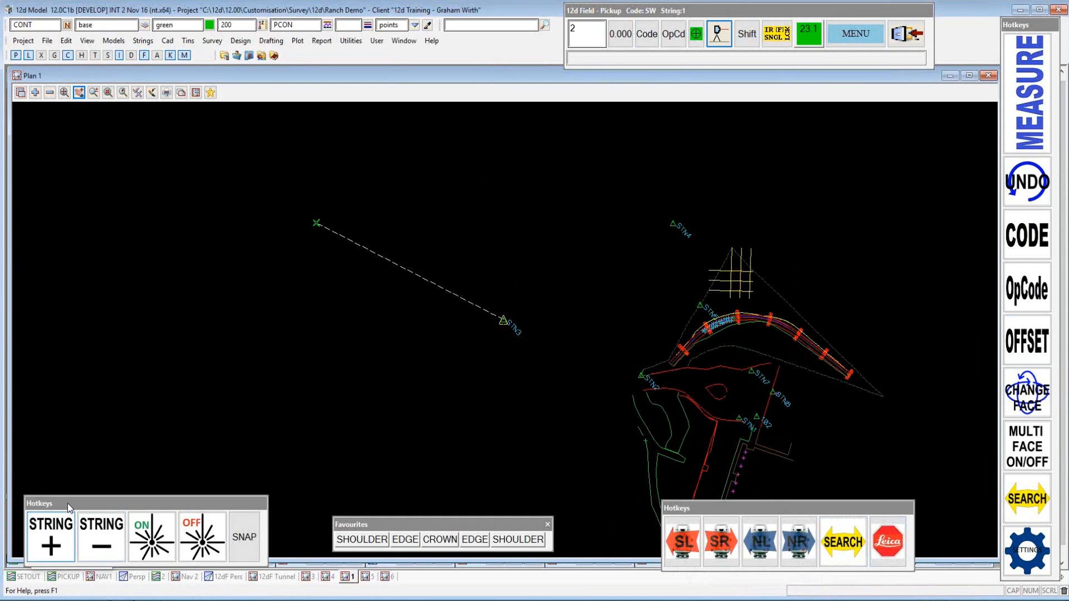
Uncover the Position TPS window and turn the instrument in 3D to a point north-northwest of STN3 in the plan
left_click_drag(68, 504, 54, 467)
left_click(49, 564)
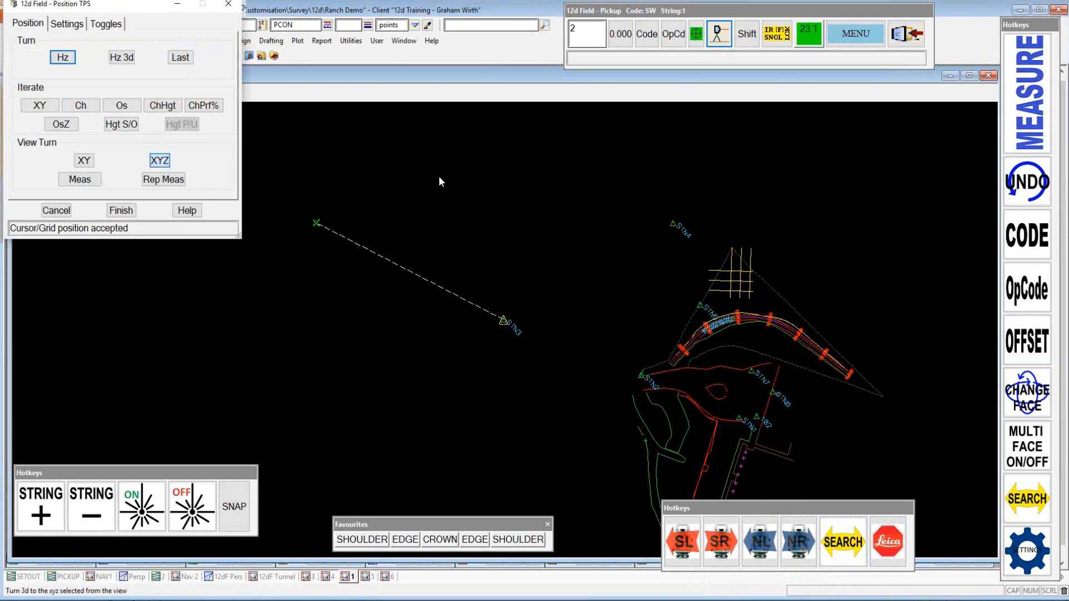
middle_click(584, 327)
left_click(101, 167)
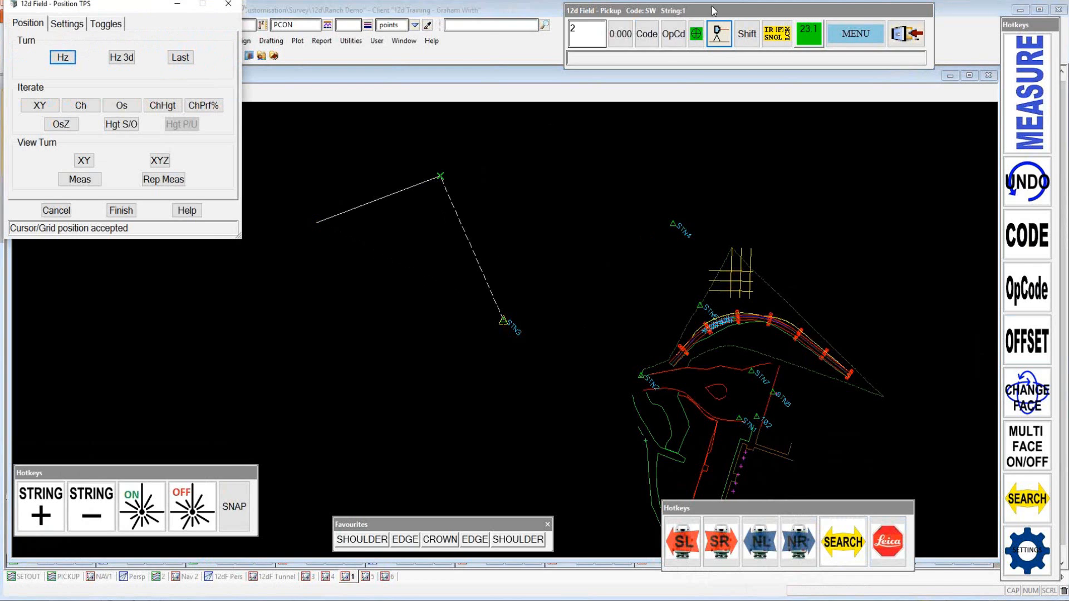
Measure the second pipe point and reuse the last attribute values for it
left_click(719, 35)
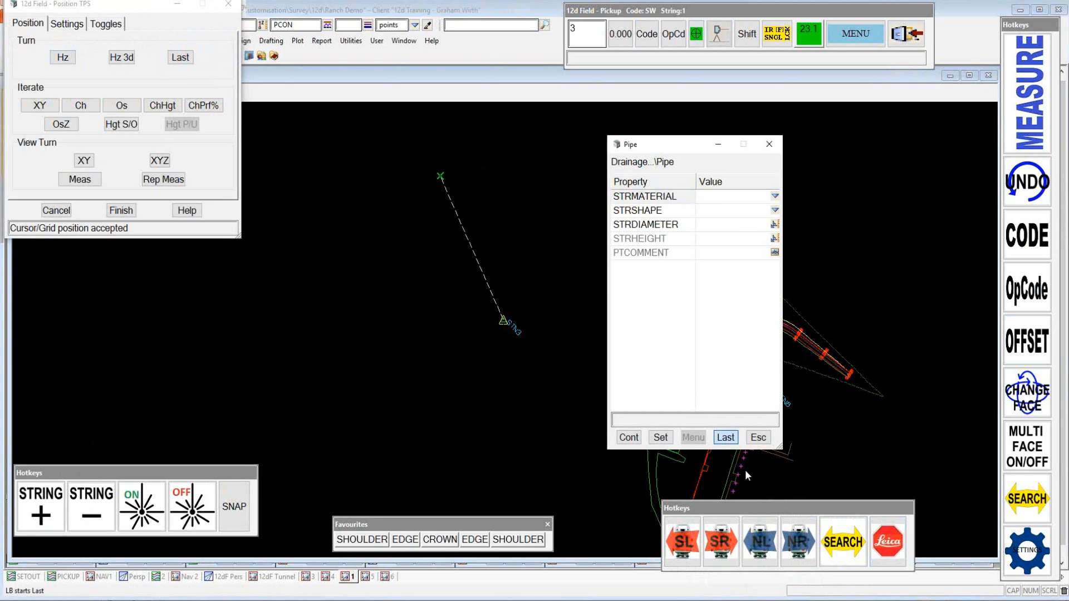
left_click(659, 438)
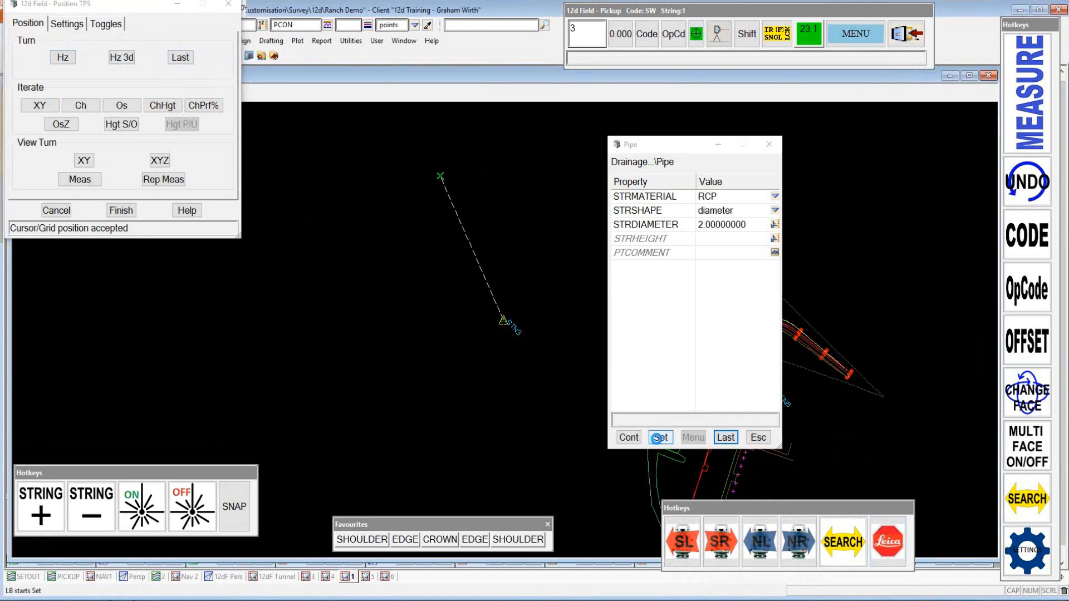
left_click(628, 438)
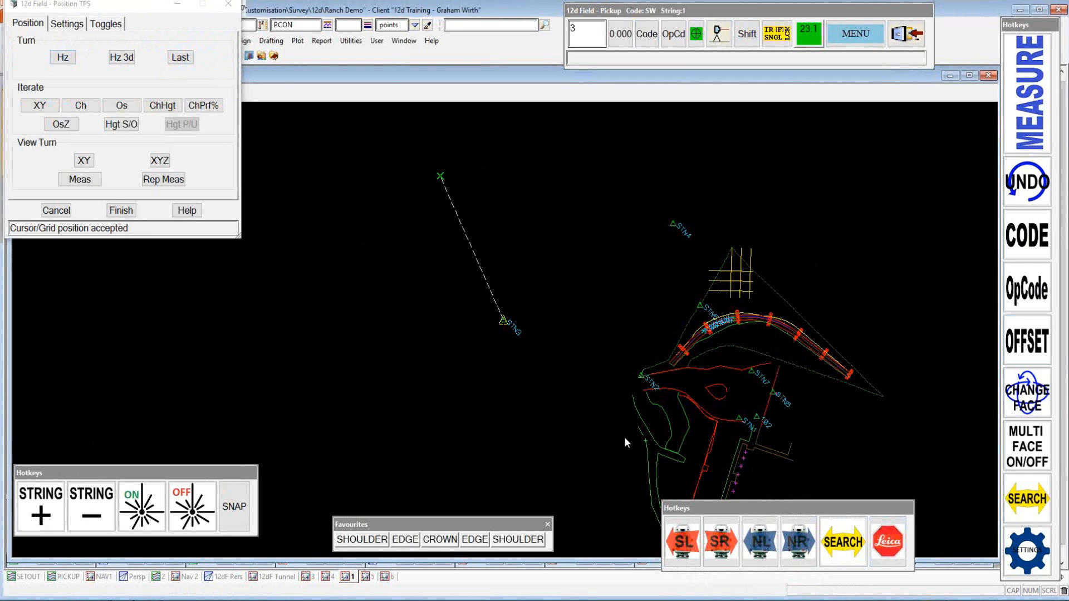
Move the Position TPS window out of the way and add the model GW1611c DRNGE PIPE to Plan 1
left_click_drag(122, 5, 137, 567)
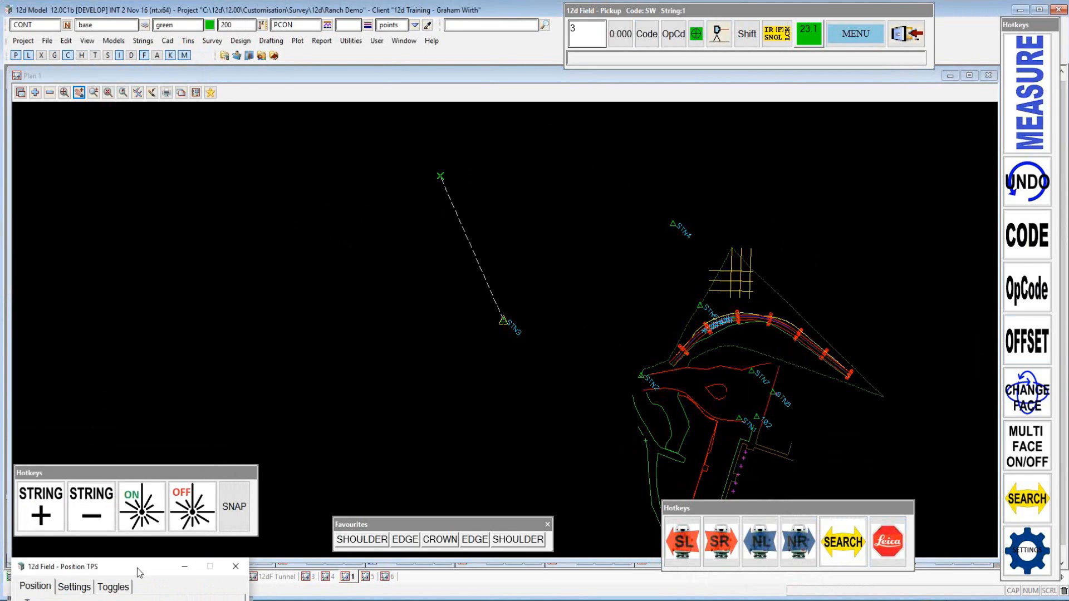
left_click(23, 43)
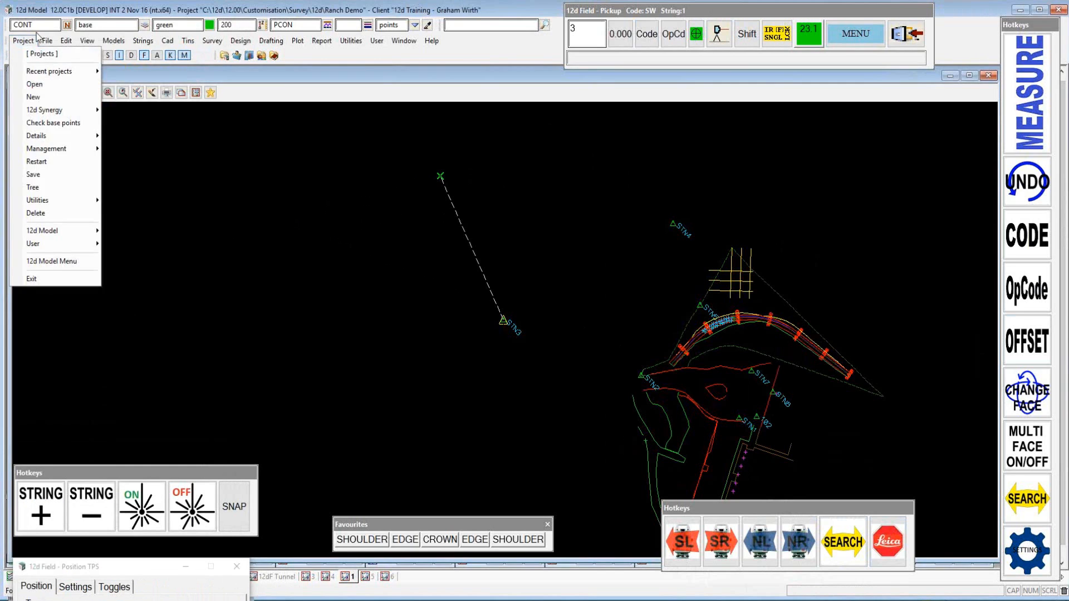
left_click(47, 102)
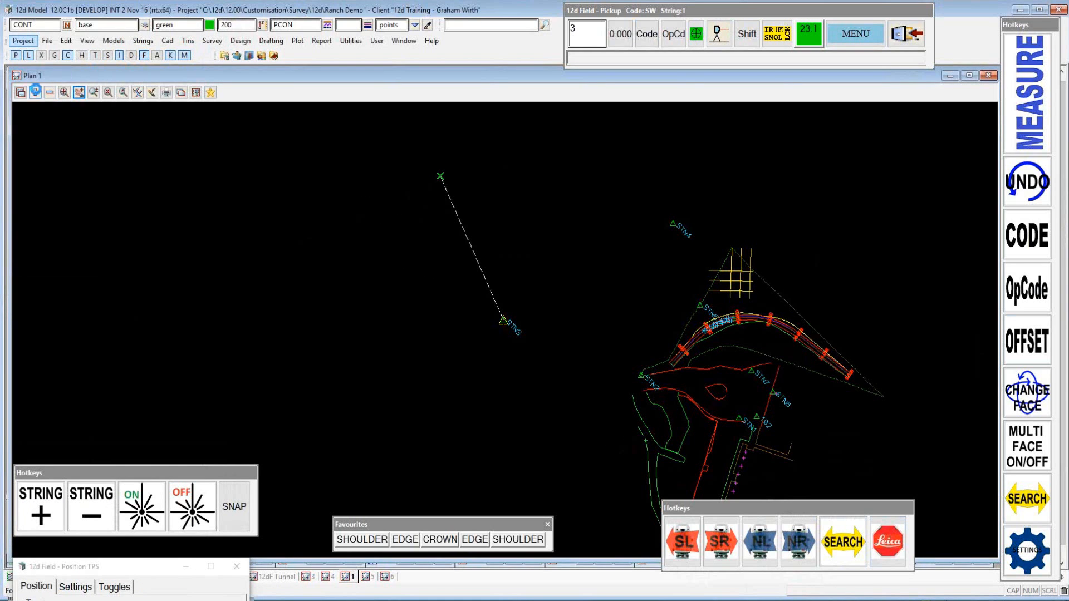
left_click(34, 92)
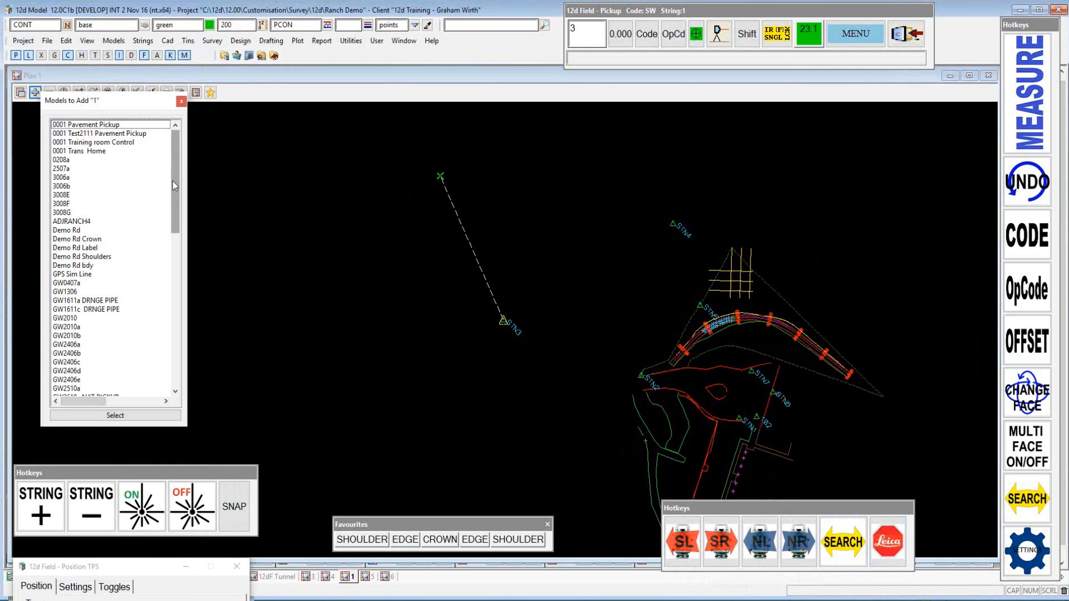
scroll(173, 181, "down", 3)
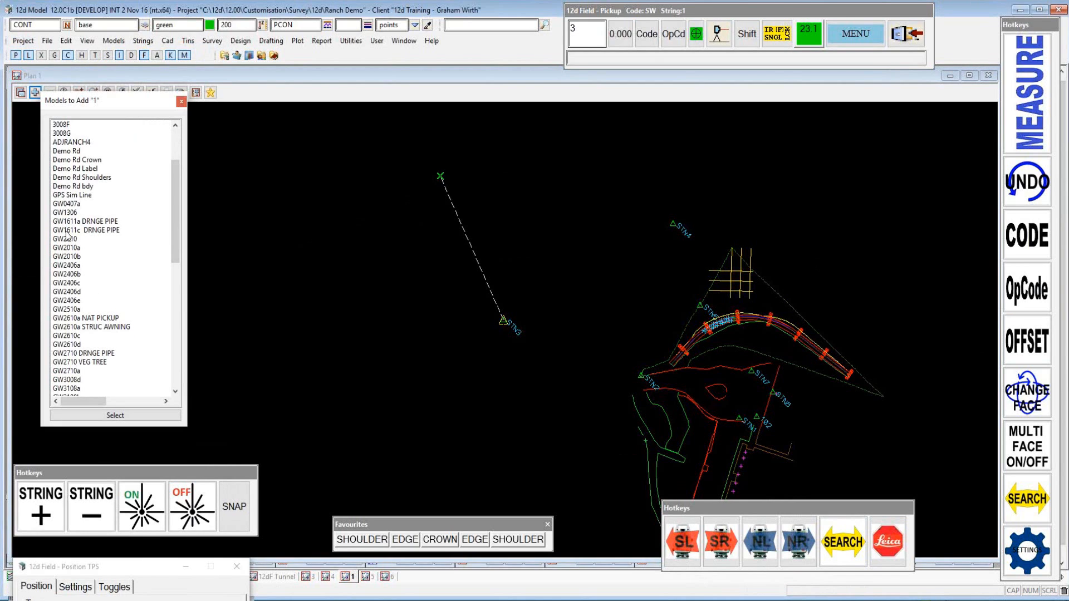
left_click(67, 231)
double_click(67, 232)
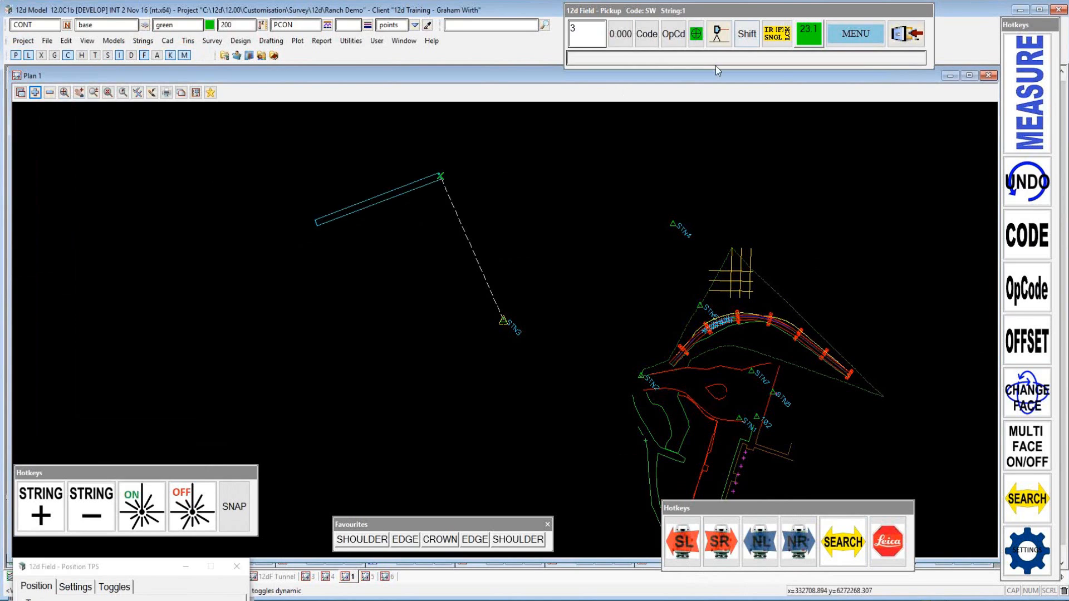
Use Rep Meas to measure a third pipe point north-northeast of STN3, applying the last attribute values
left_click_drag(99, 567, 95, 270)
left_click(166, 498)
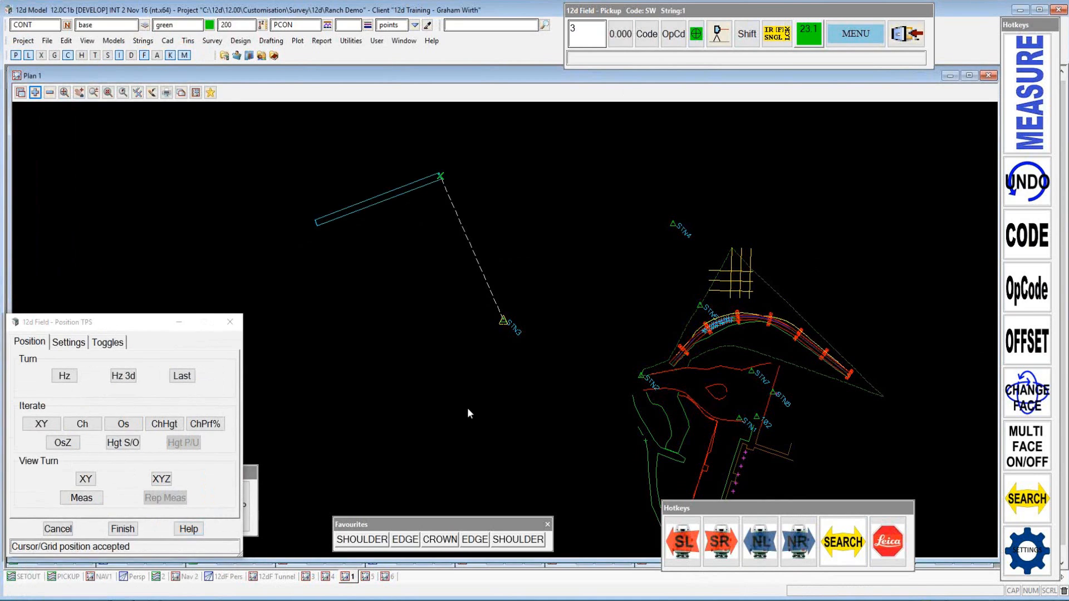
left_click(578, 185)
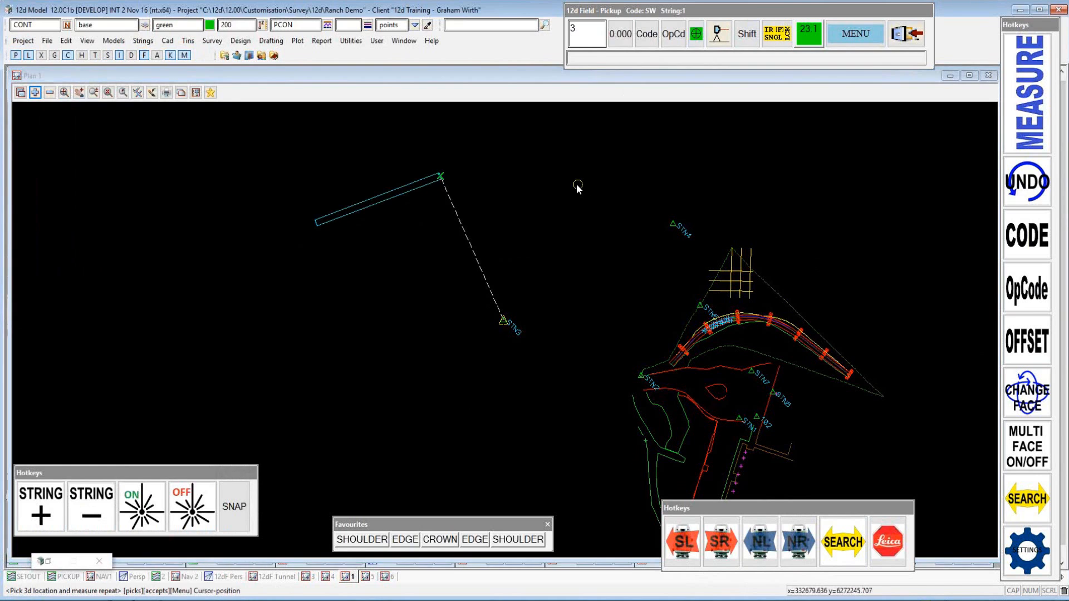
middle_click(575, 188)
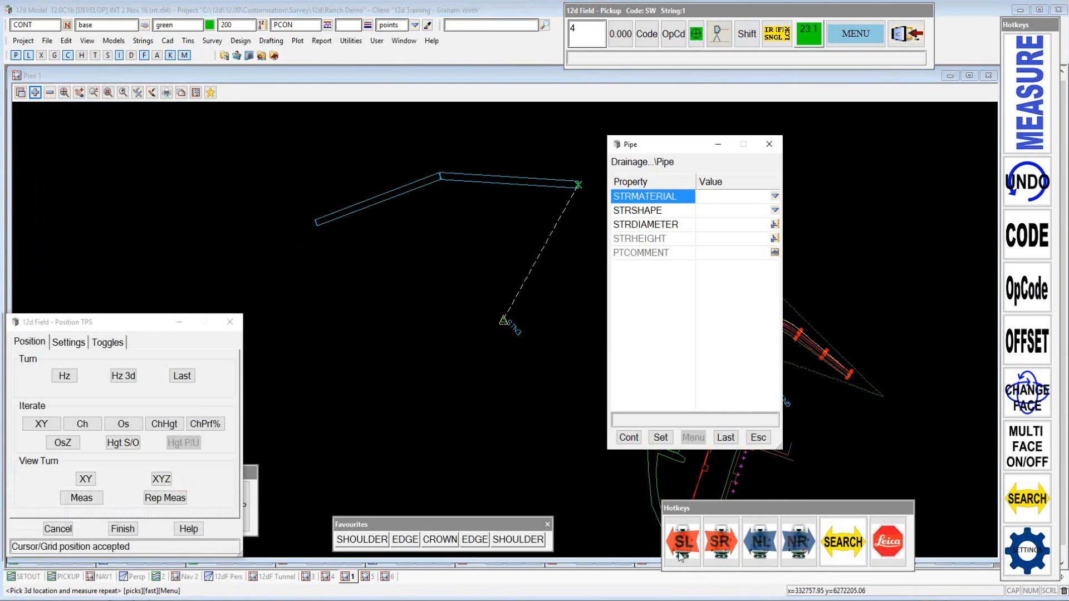
left_click(637, 440)
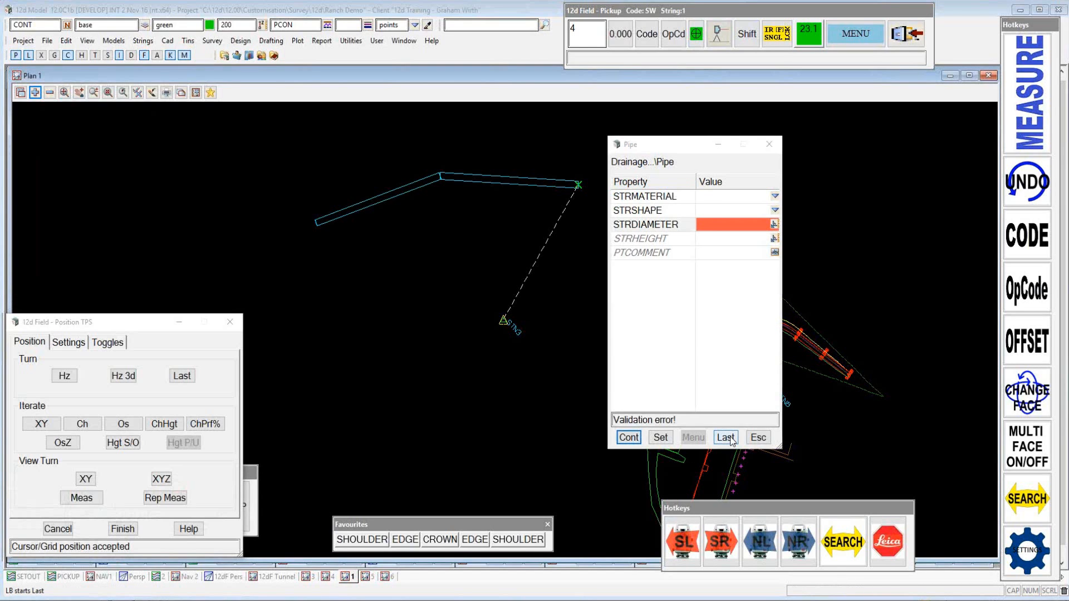
left_click(726, 438)
left_click(629, 438)
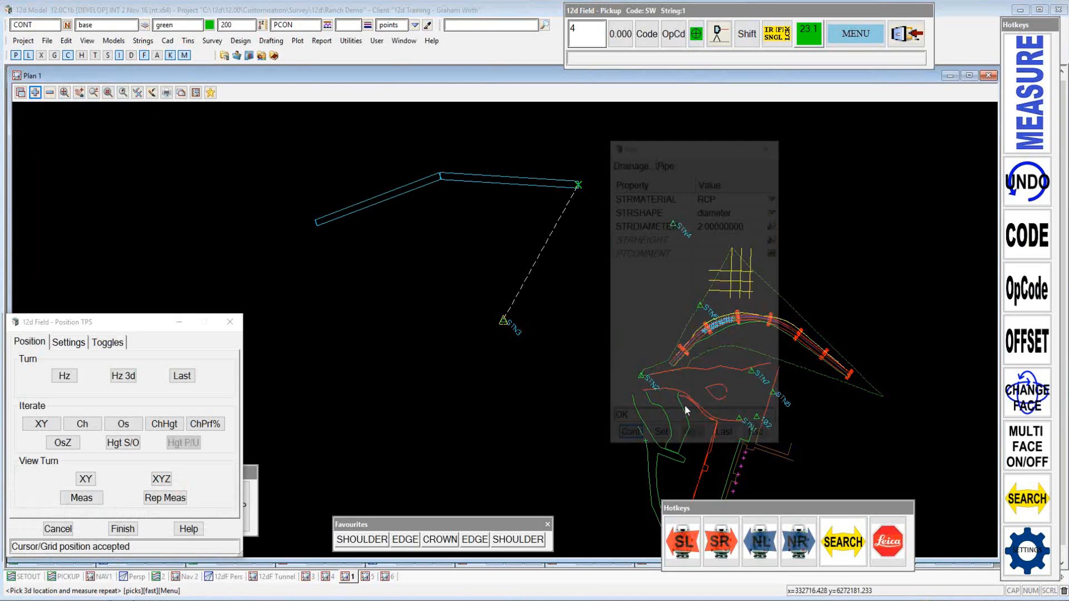
Measure the fourth pipe point northeast of STN3, north of STN4, and apply the last attribute values to it
left_click(745, 146)
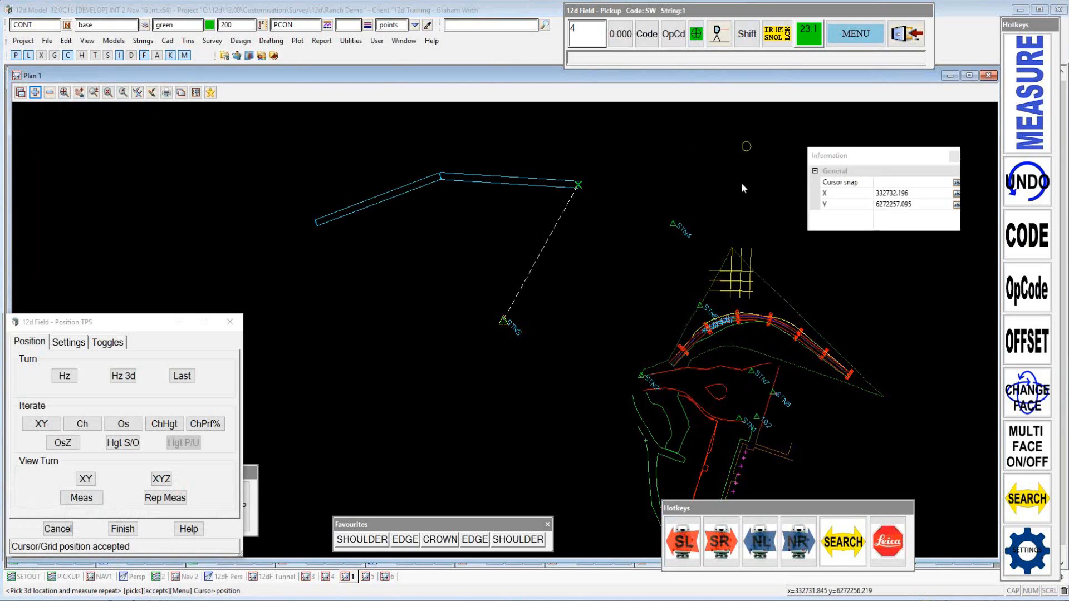
left_click(725, 438)
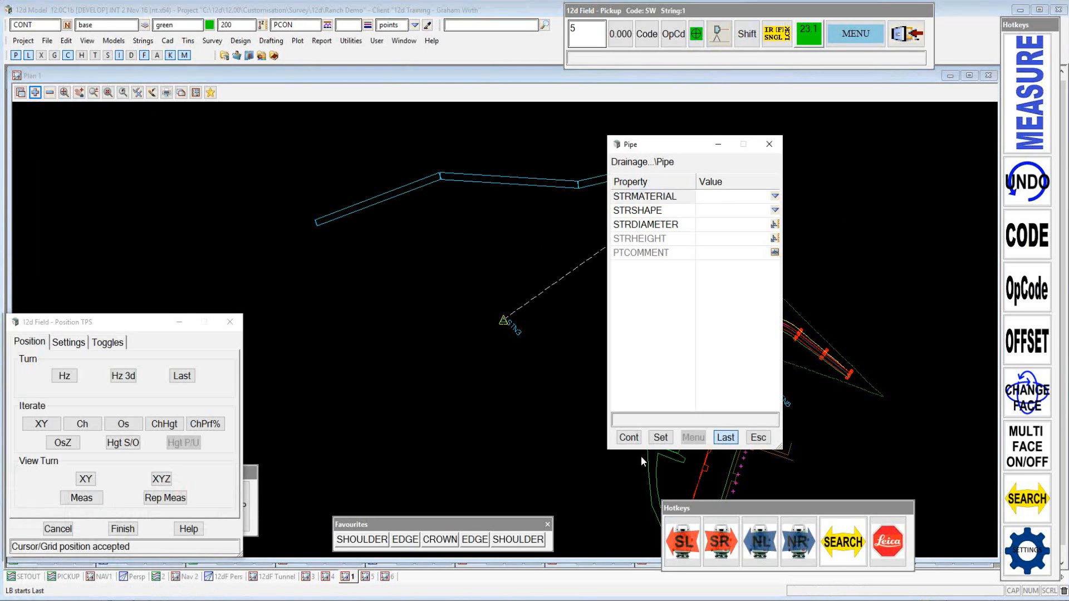
left_click(661, 438)
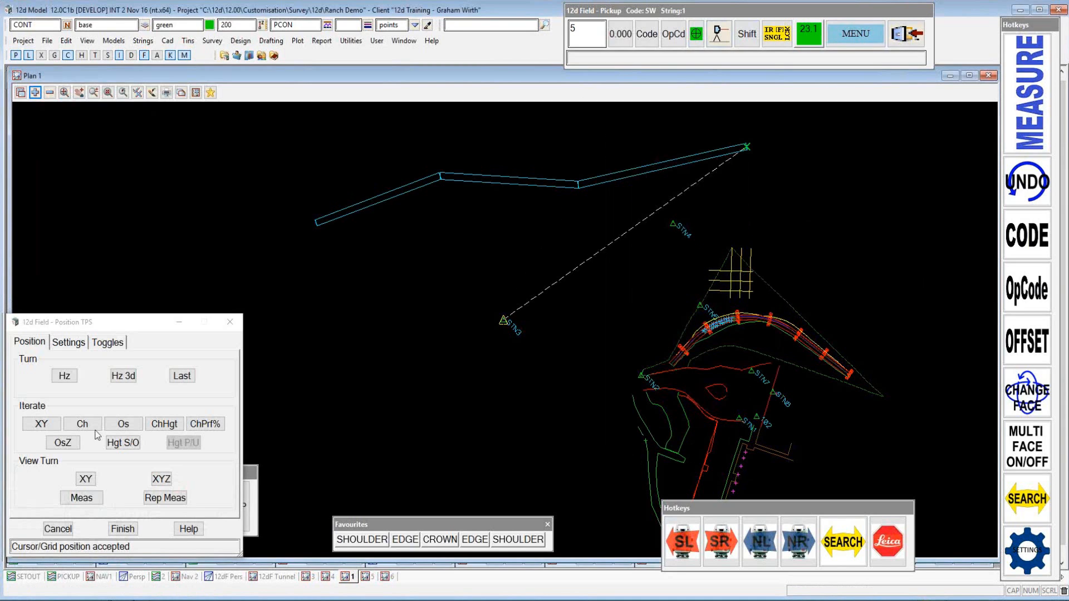
Turn the instrument in XYZ to a point west of STN3 and increment the SW string number to 2
left_click(169, 478)
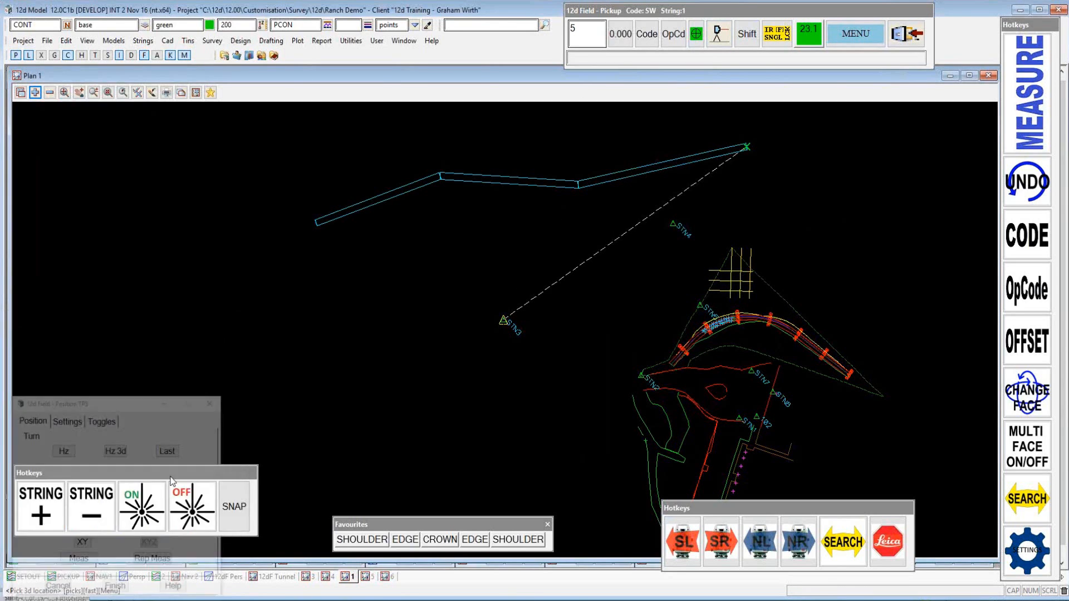
left_click(364, 333)
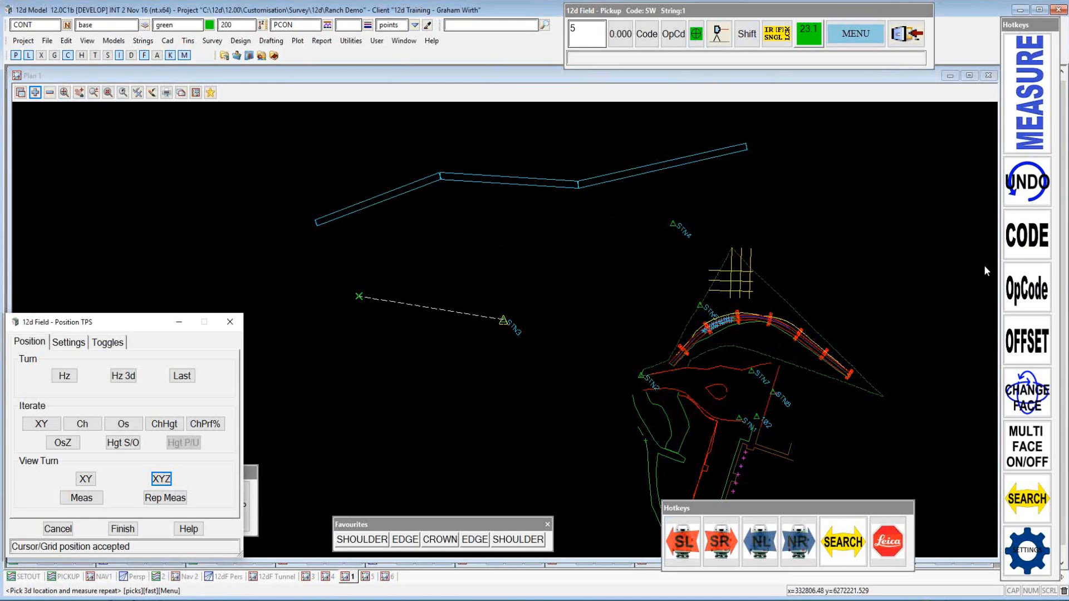
left_click(647, 35)
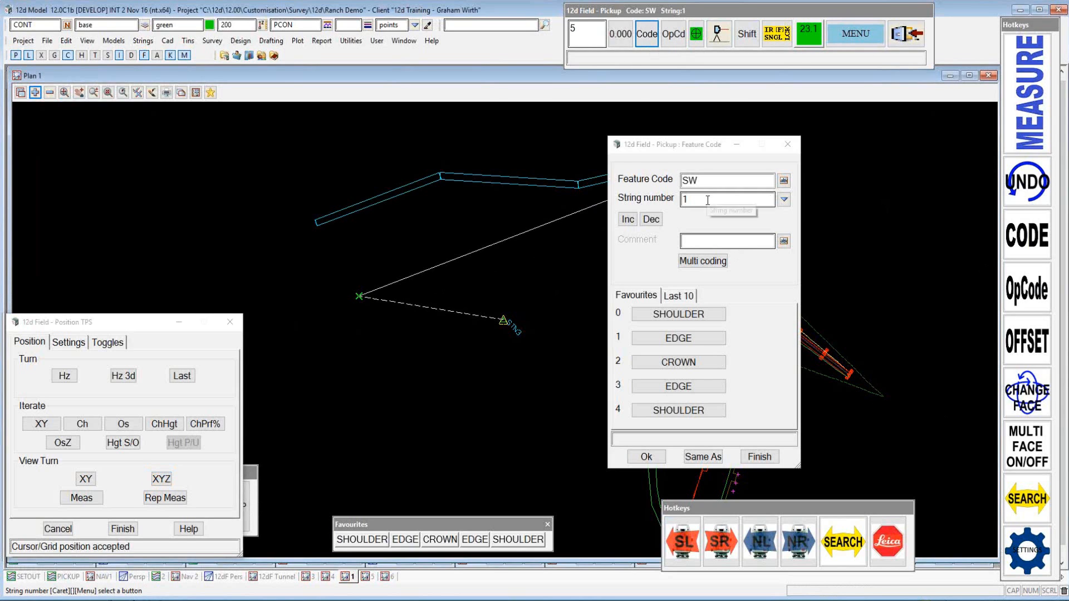
left_click(628, 219)
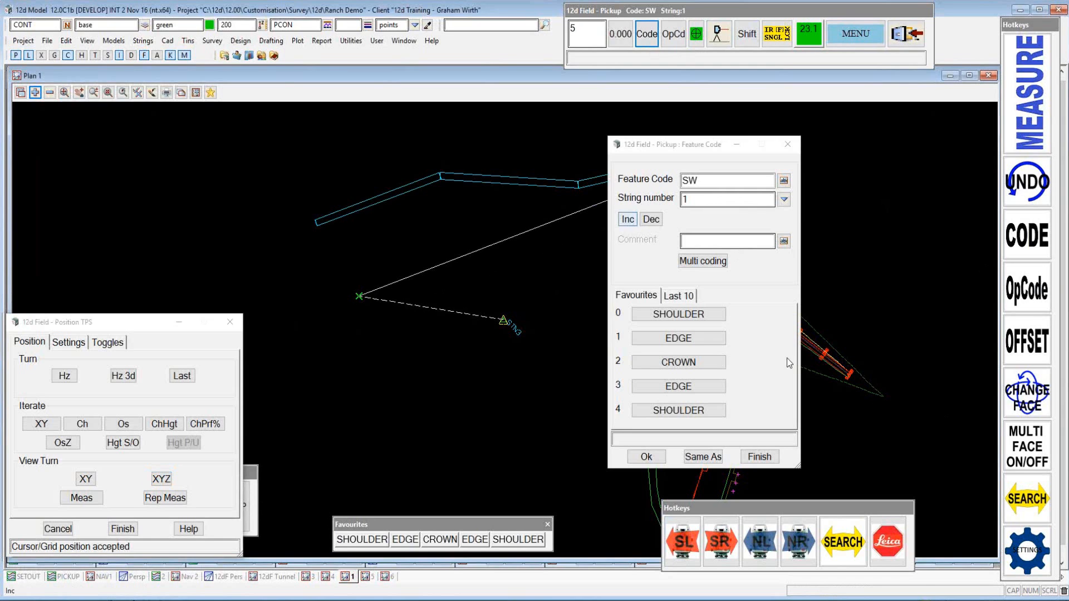
left_click(646, 457)
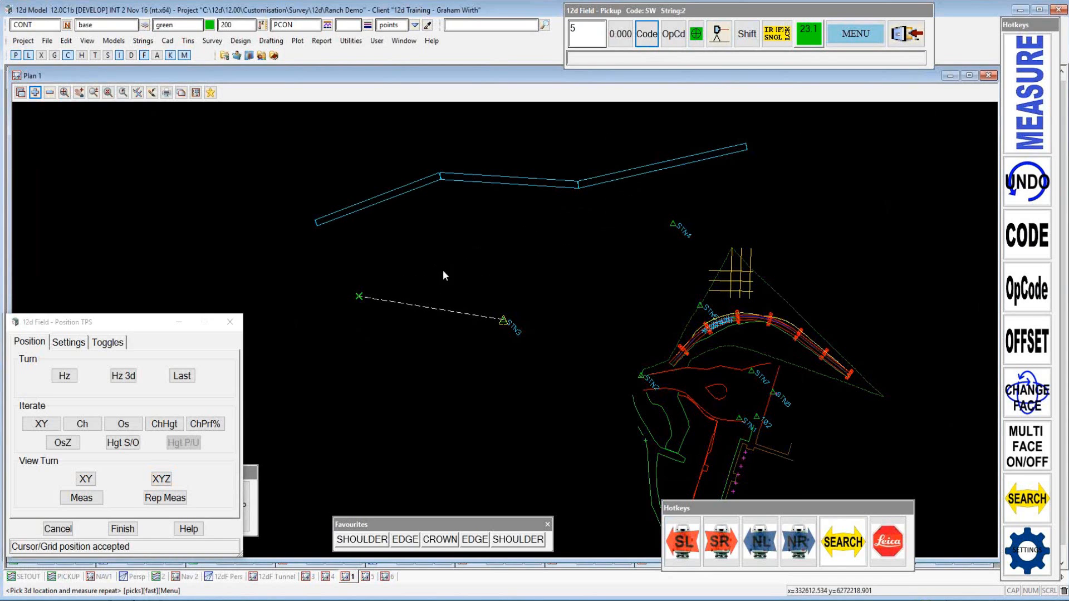
Measure the first point of SW string 2 with material RCBC, shape culvert, diameter 4 and height 2
left_click(718, 35)
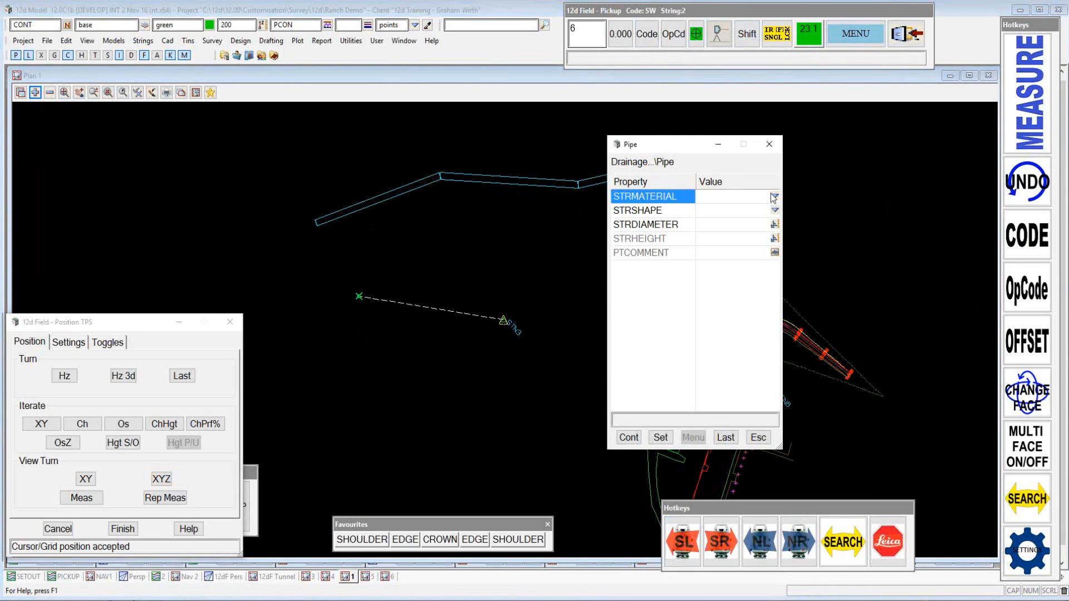
left_click(772, 197)
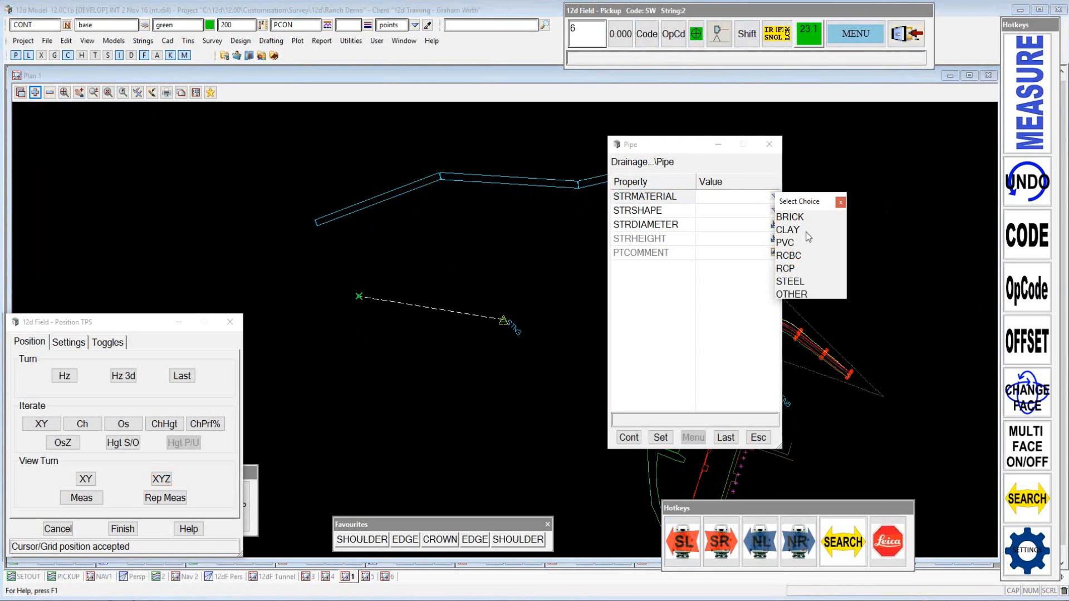
left_click(798, 260)
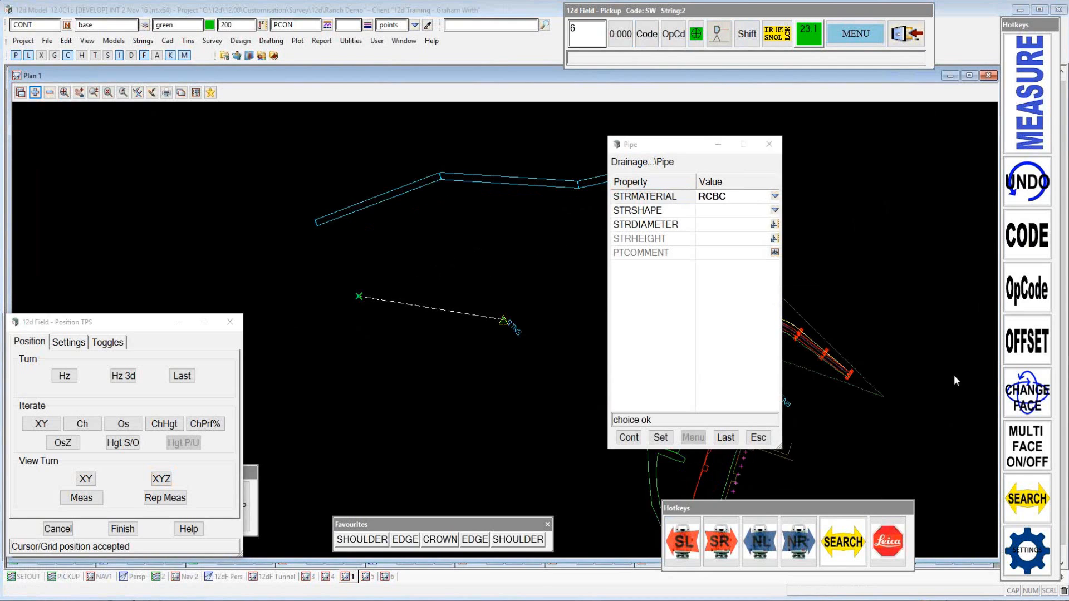
left_click(775, 210)
left_click(805, 245)
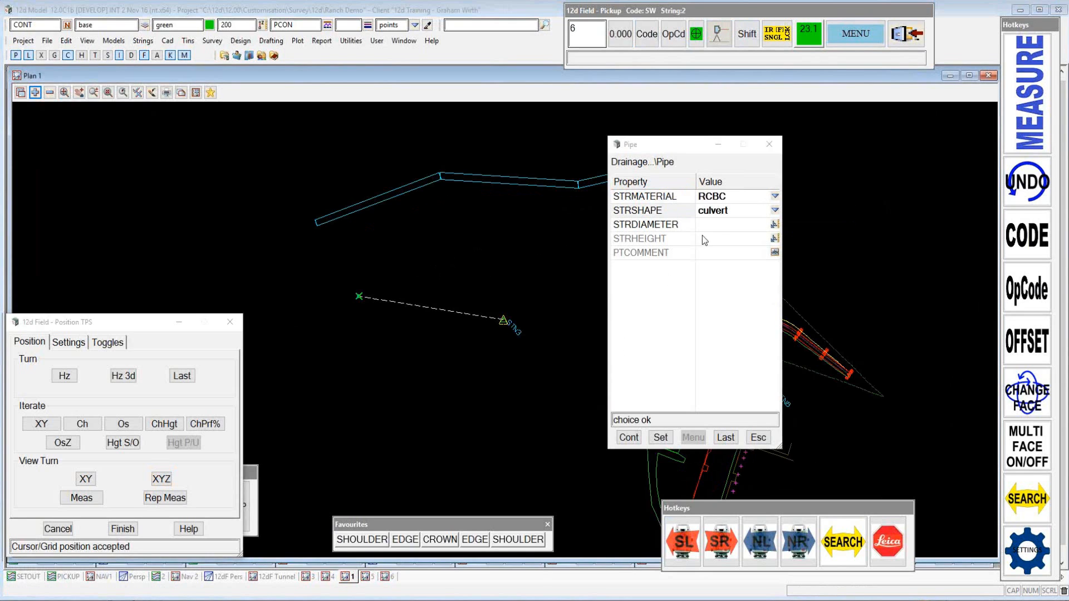
left_click(709, 223)
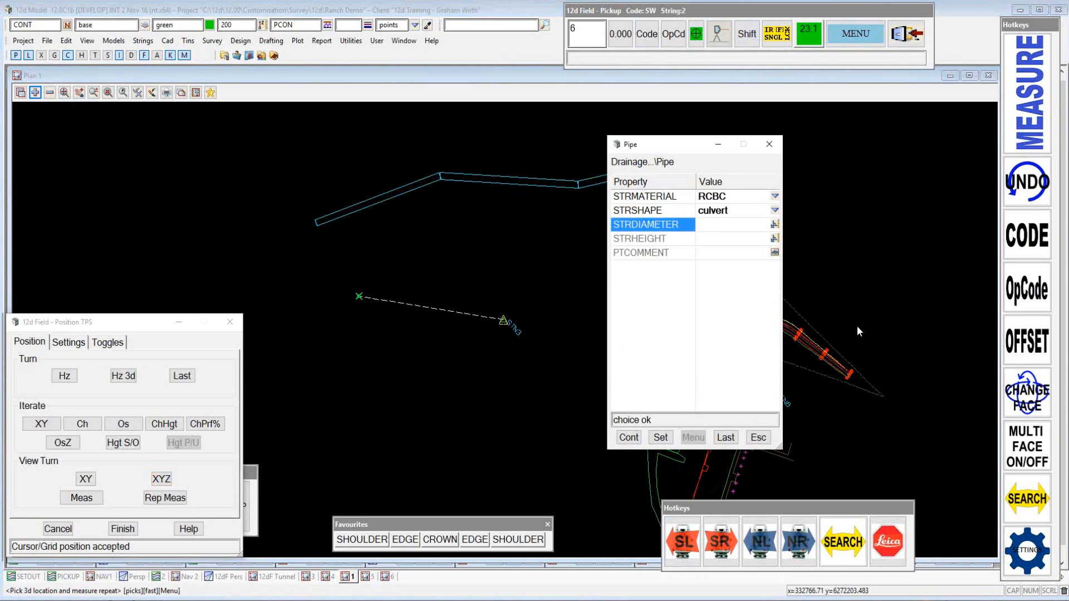
type("4")
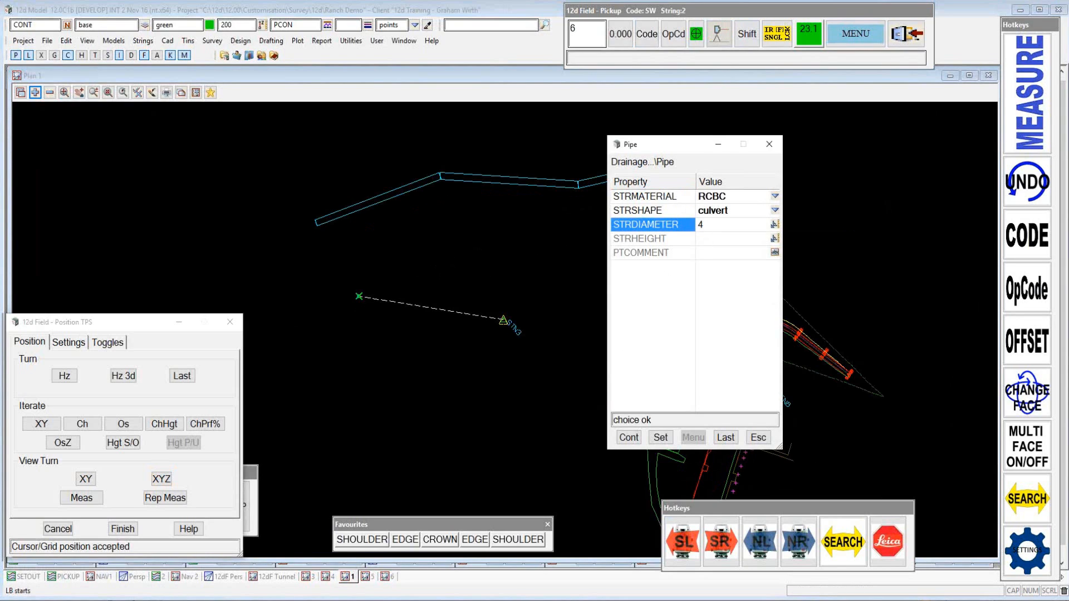
left_click(706, 239)
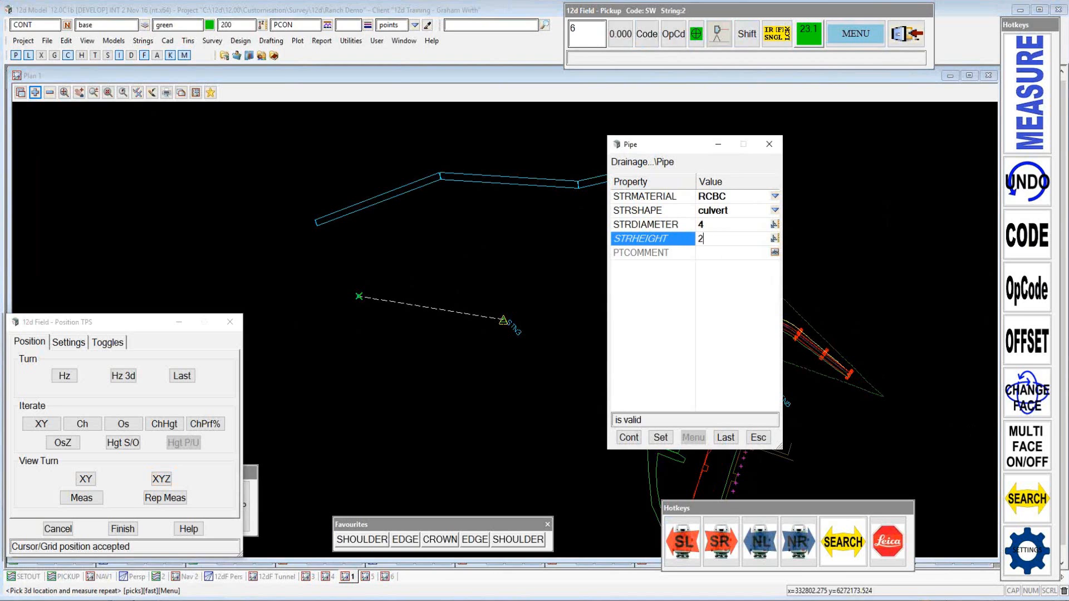
key("Return")
left_click(629, 438)
Use Rep Meas to measure the second point of string 2 northwest of STN3, reusing the last attribute values
left_click(160, 499)
left_click(471, 306)
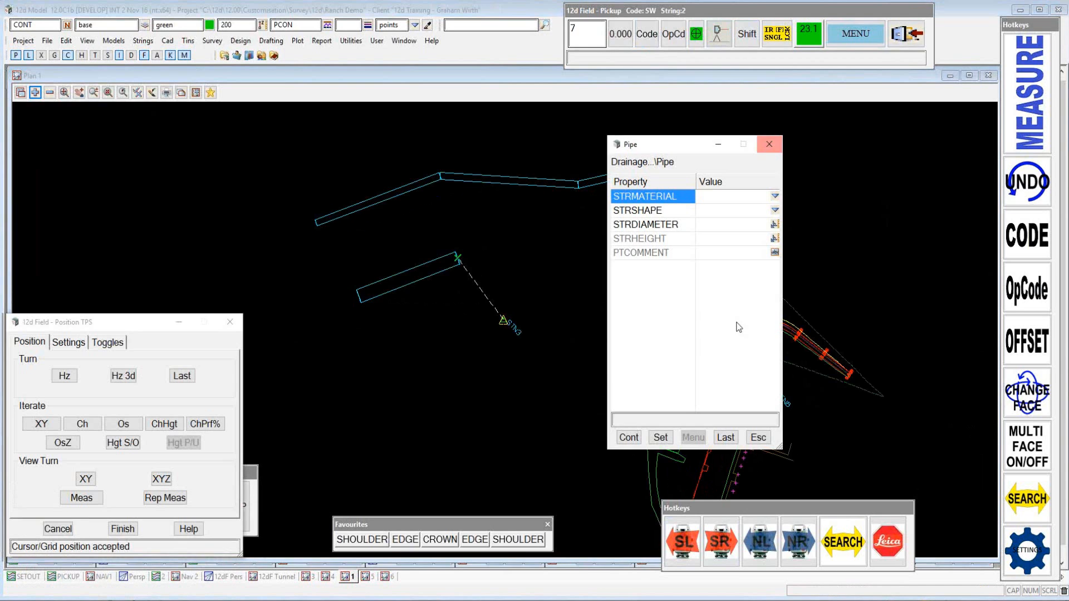
left_click(725, 438)
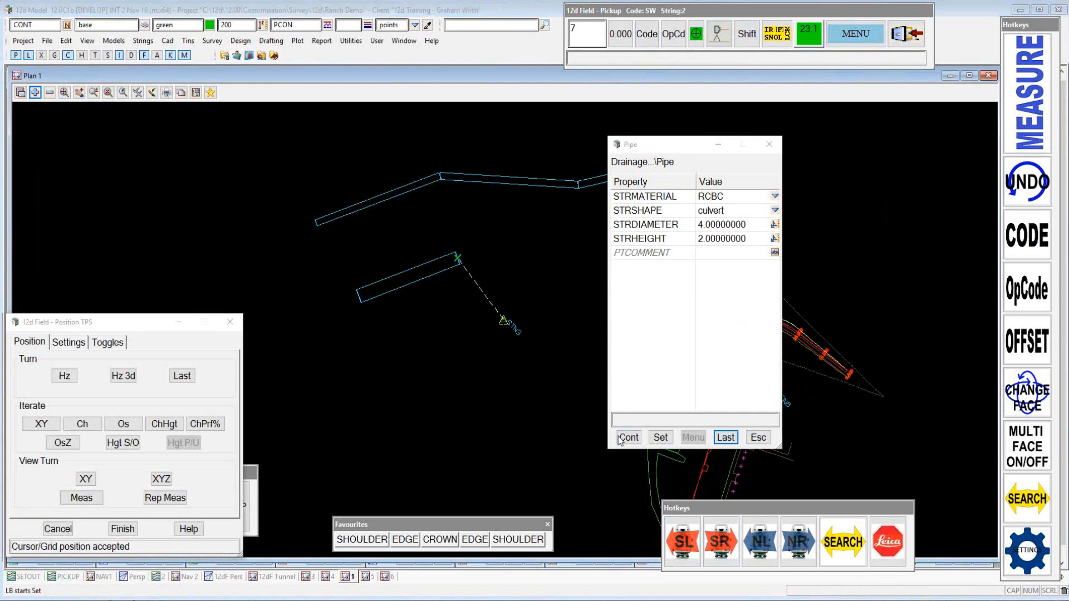
left_click(629, 437)
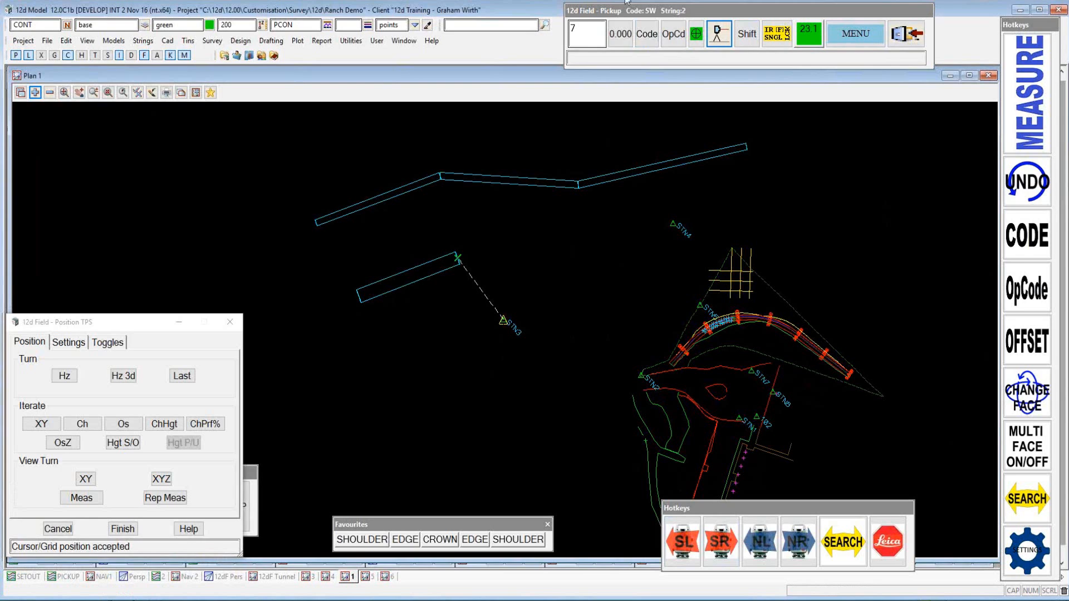
Review the favourite codes and the last 10 used codes in the Feature Code dialog
left_click(646, 34)
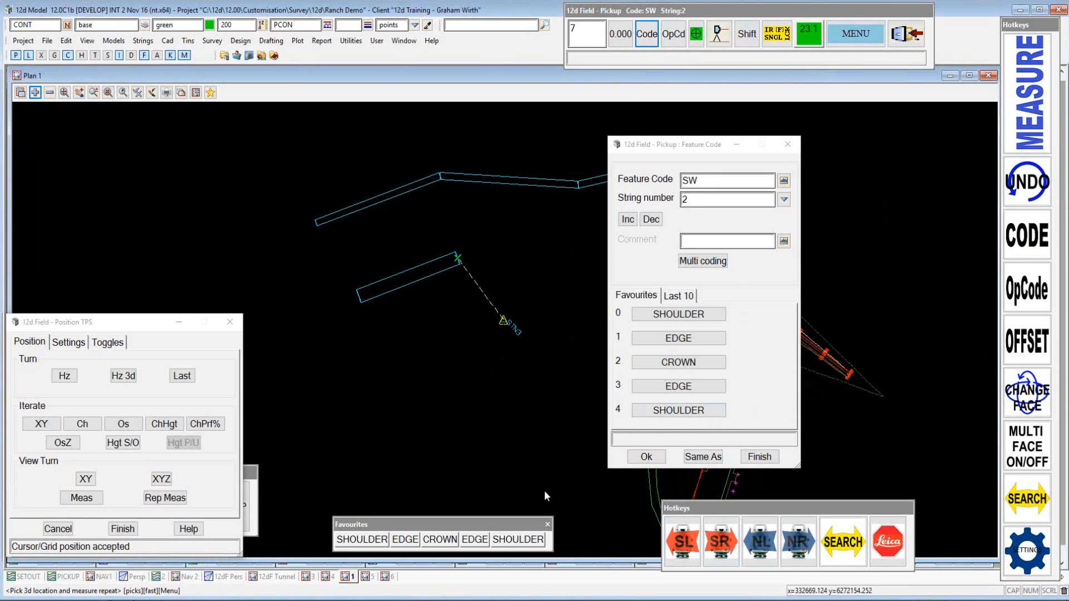
left_click(763, 456)
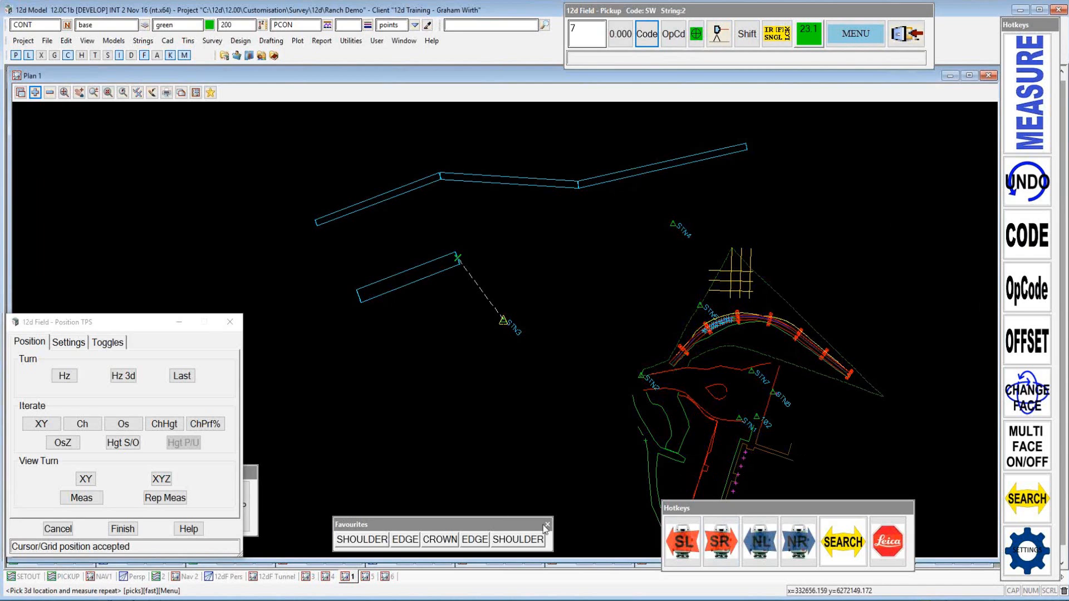
left_click(647, 34)
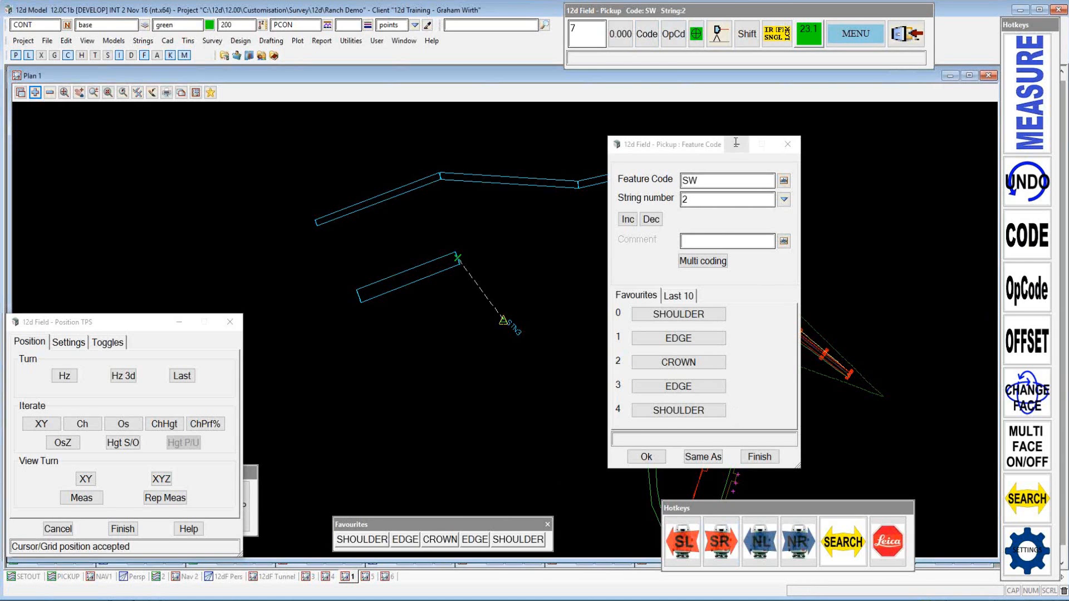
left_click(688, 298)
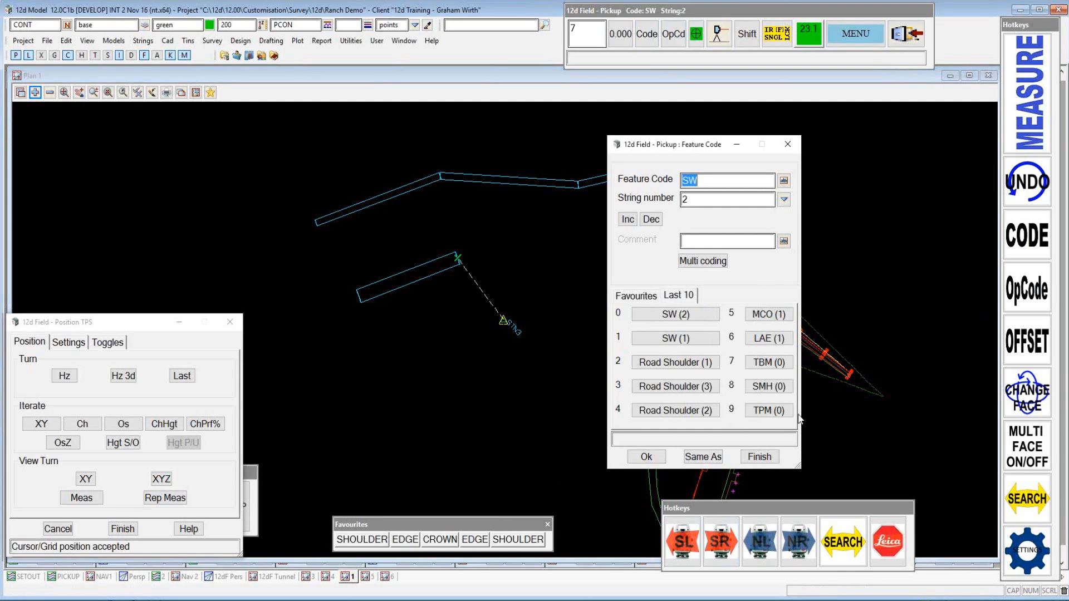
left_click(635, 298)
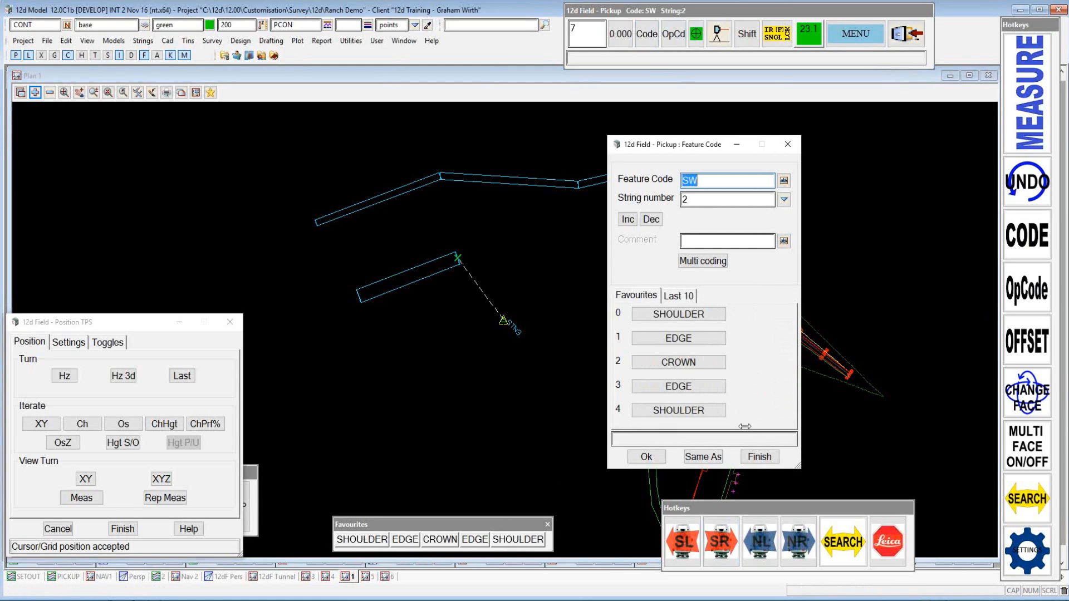
left_click(759, 458)
Enable prefilling attributes from the last code input in the 12d Field pickup settings
left_click(855, 34)
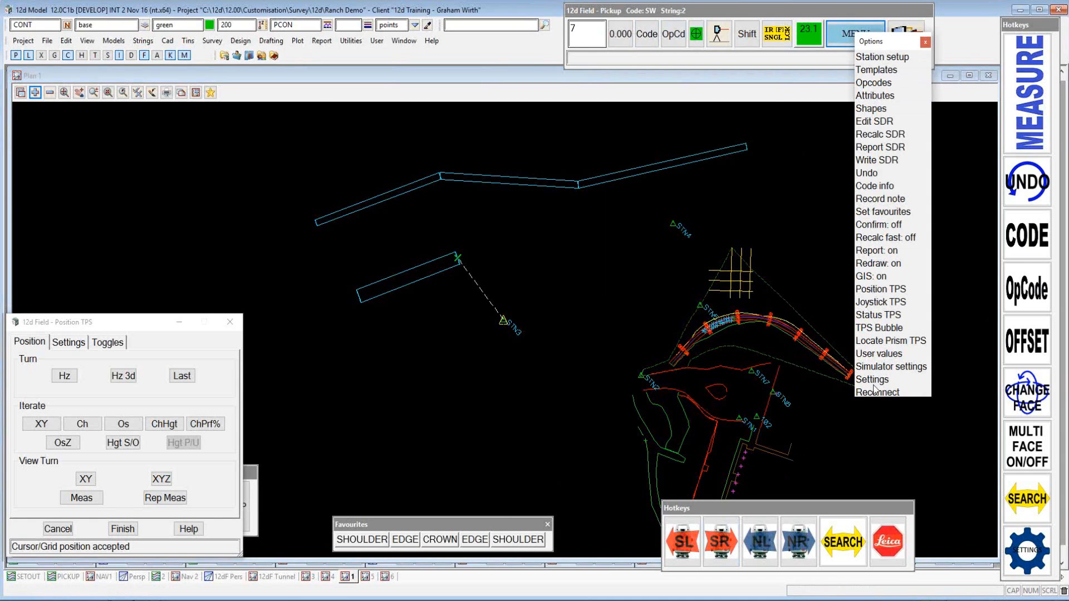
left_click(451, 166)
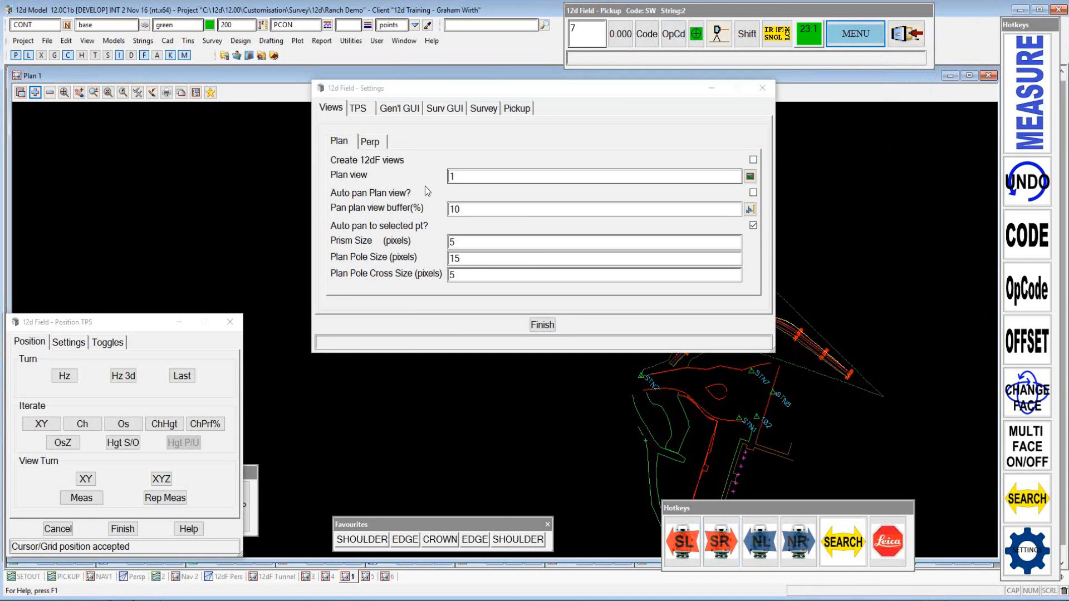
left_click_drag(563, 87, 681, 78)
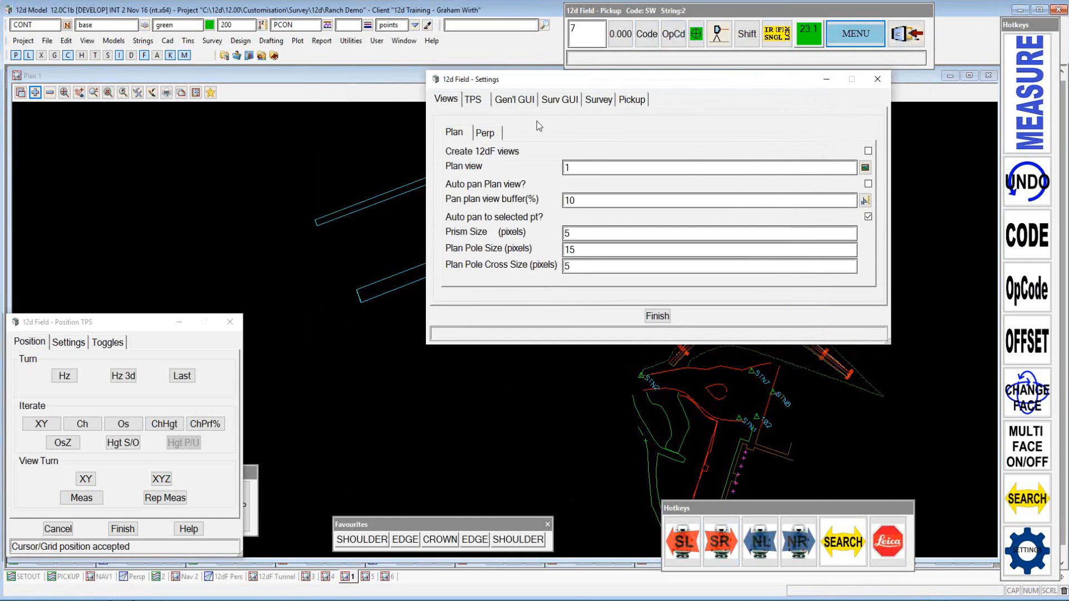
left_click(630, 100)
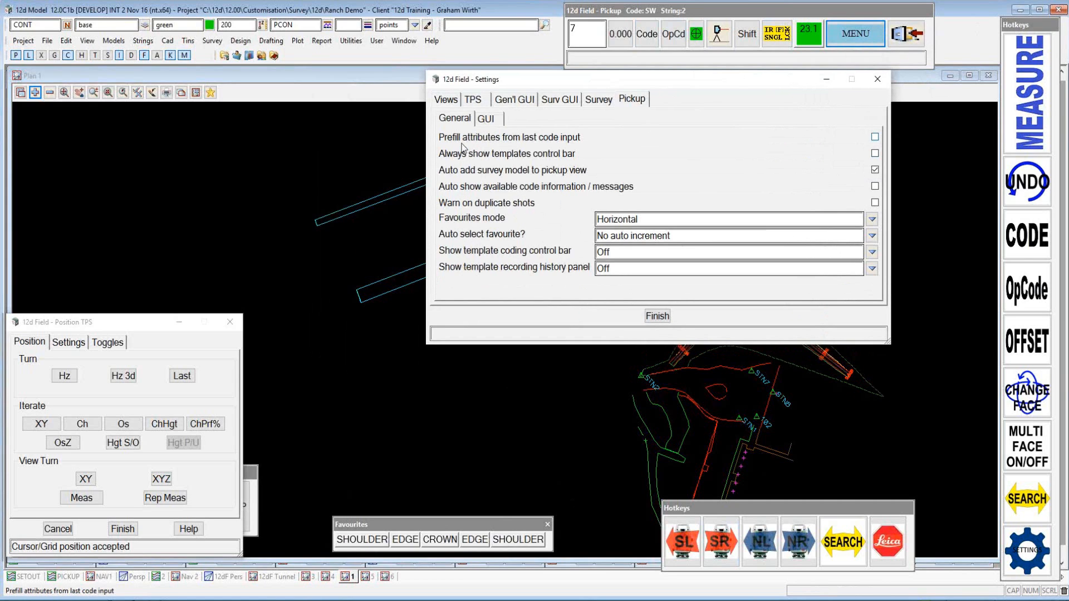
left_click(874, 136)
Set the favourites mode to Vertical and place the favourites bar in the northwest corner of the plan
left_click(872, 219)
left_click(900, 249)
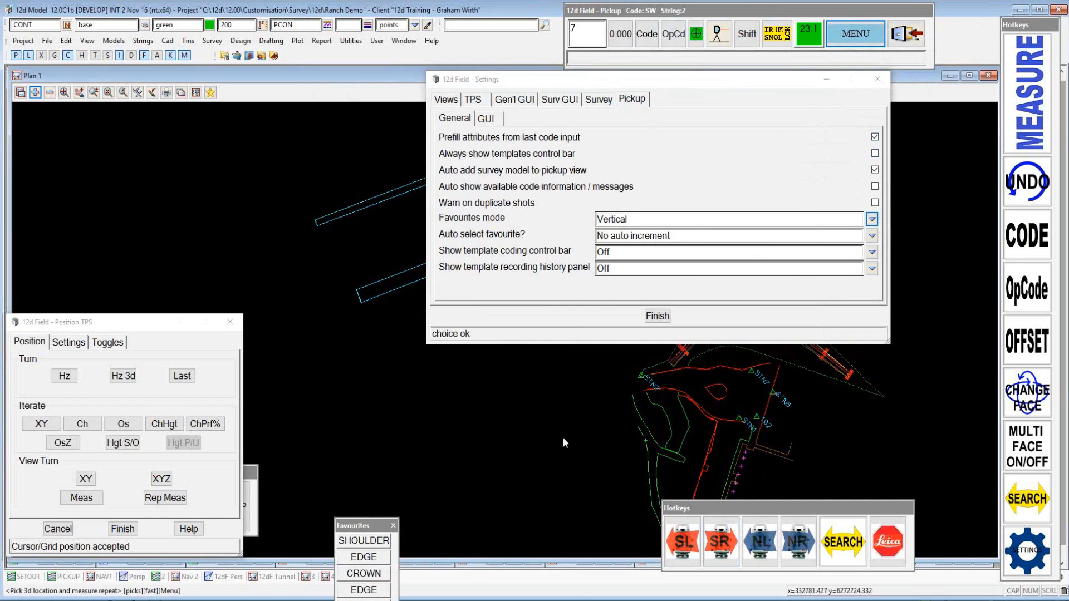
left_click_drag(359, 529, 48, 133)
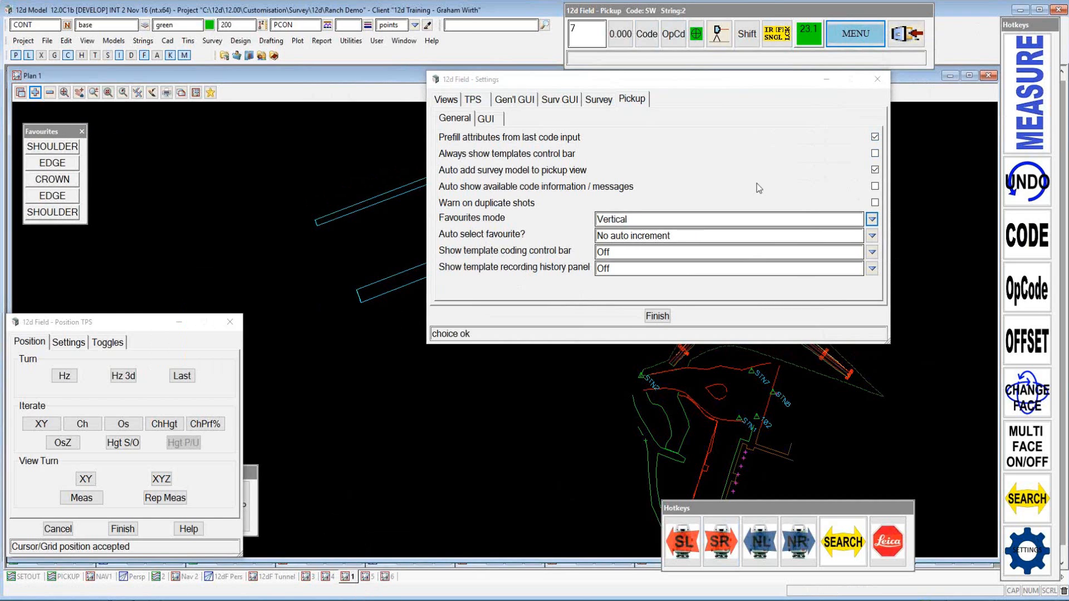
Set the favourites mode back to Horizontal and return the favourites bar to the south edge of the plan
left_click(872, 219)
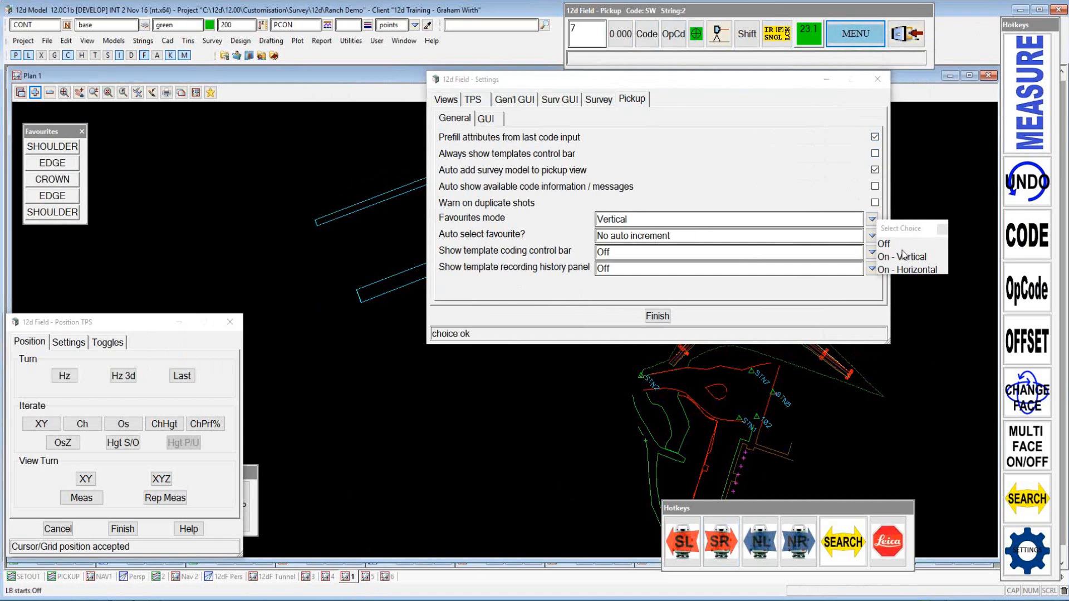
left_click(911, 271)
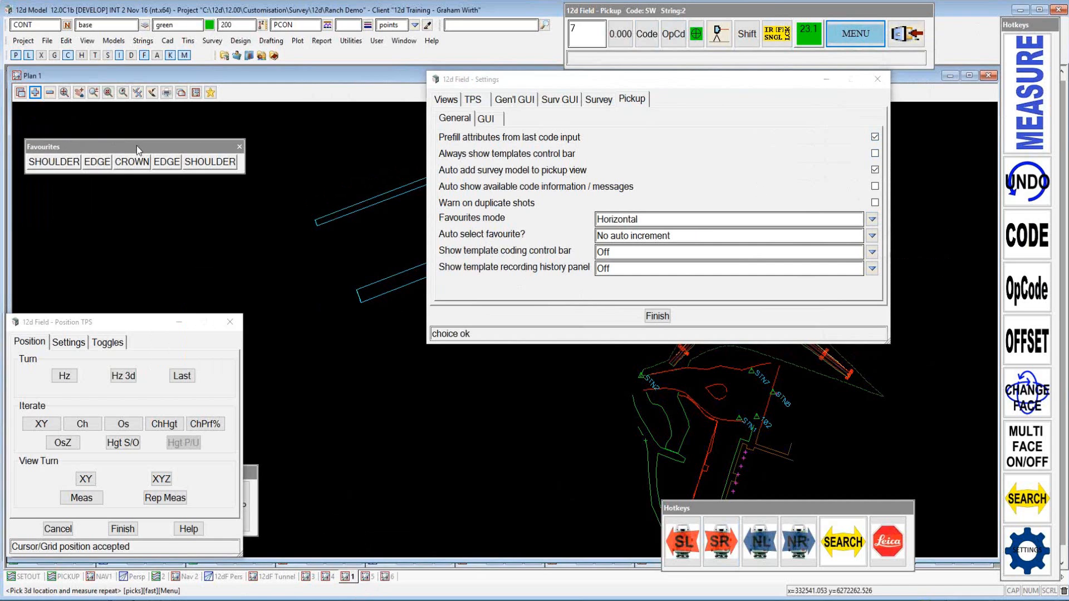
left_click_drag(136, 144, 460, 526)
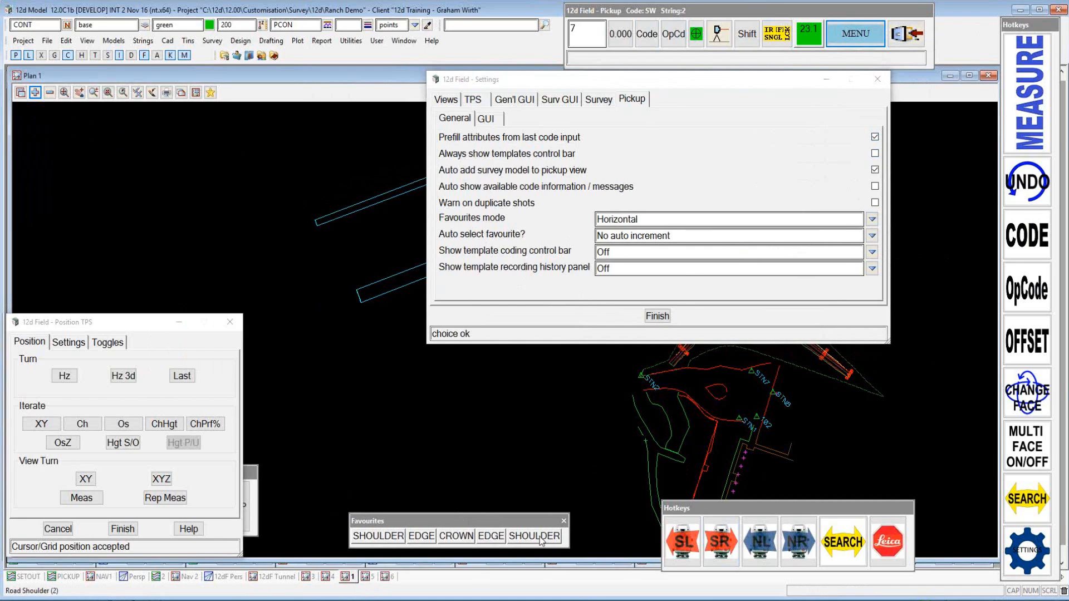
Look through the favourites files available for loading in the pickup's Set favourites option, and close it without loading one
left_click(856, 33)
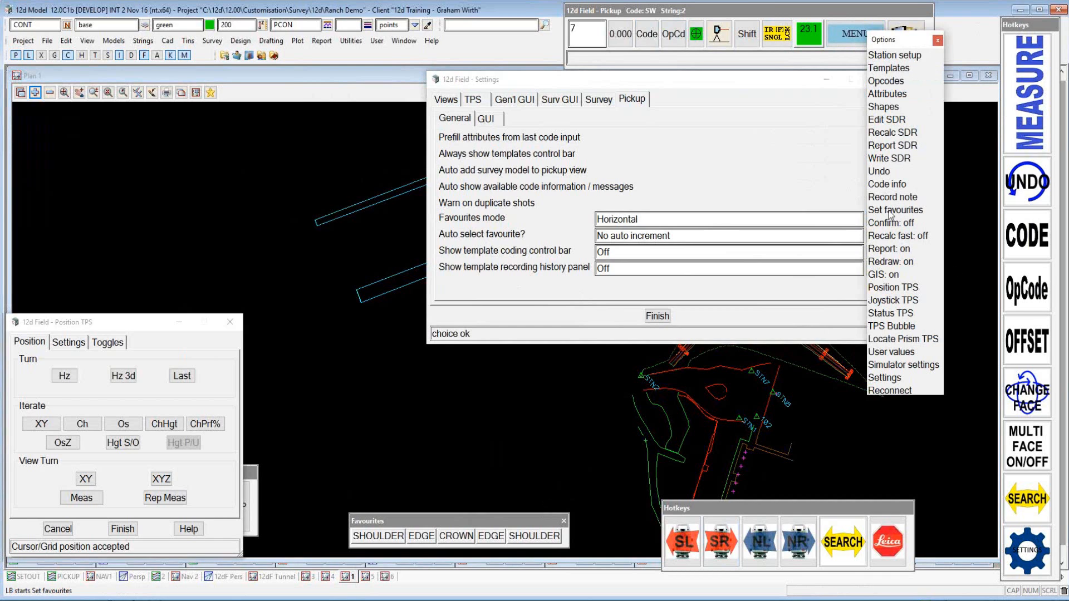
left_click(894, 214)
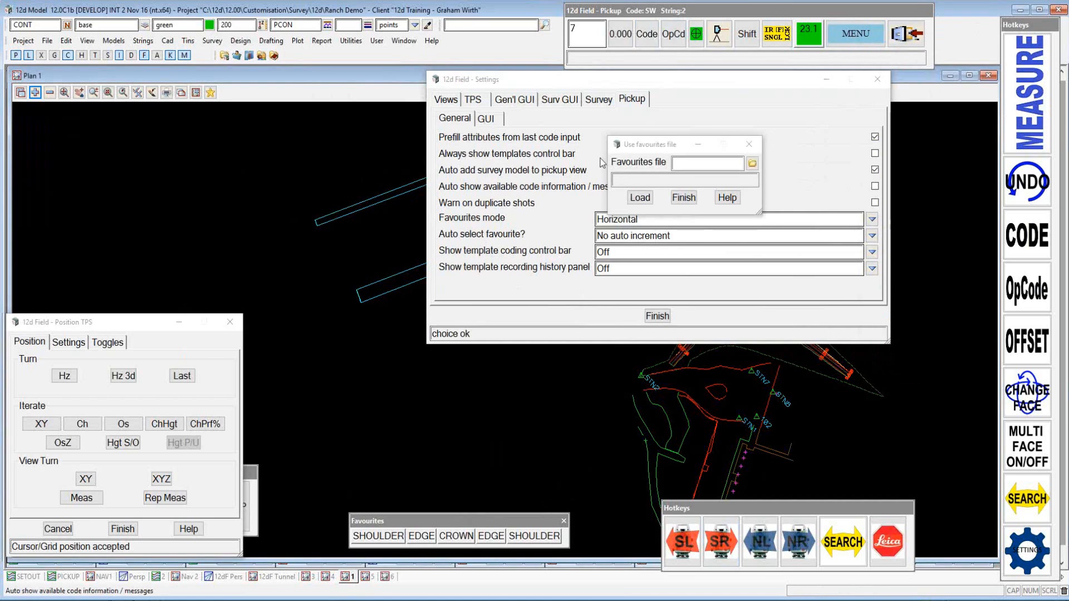
left_click(307, 135)
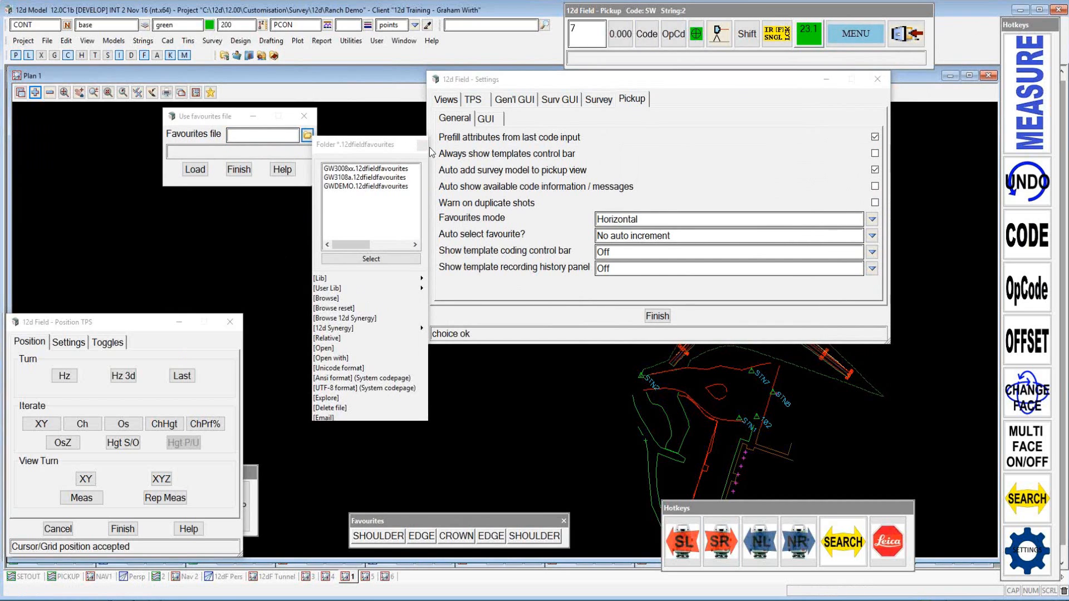
left_click(260, 208)
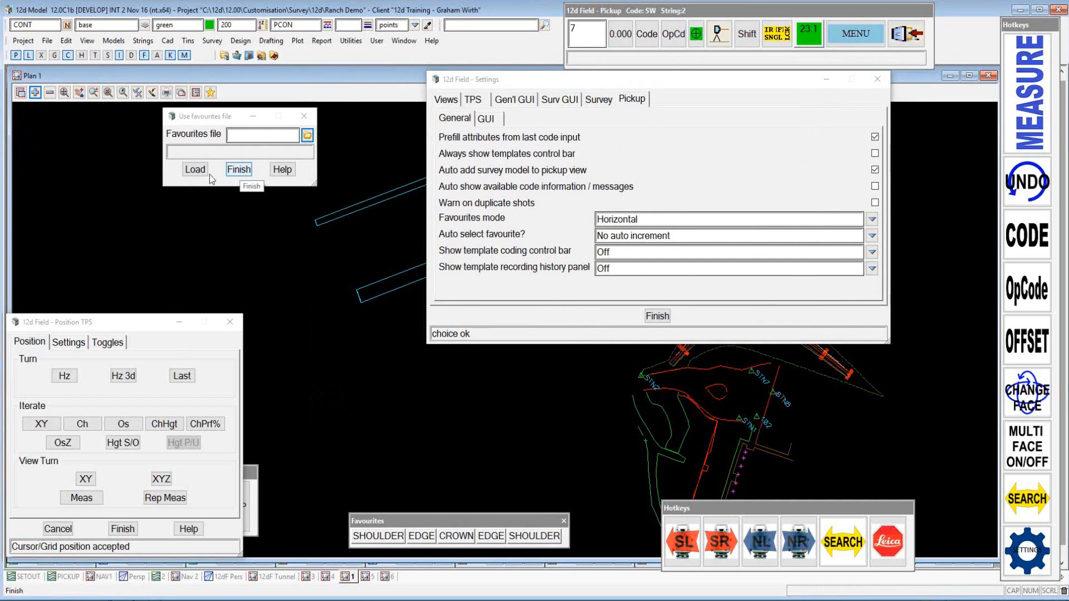
left_click(238, 170)
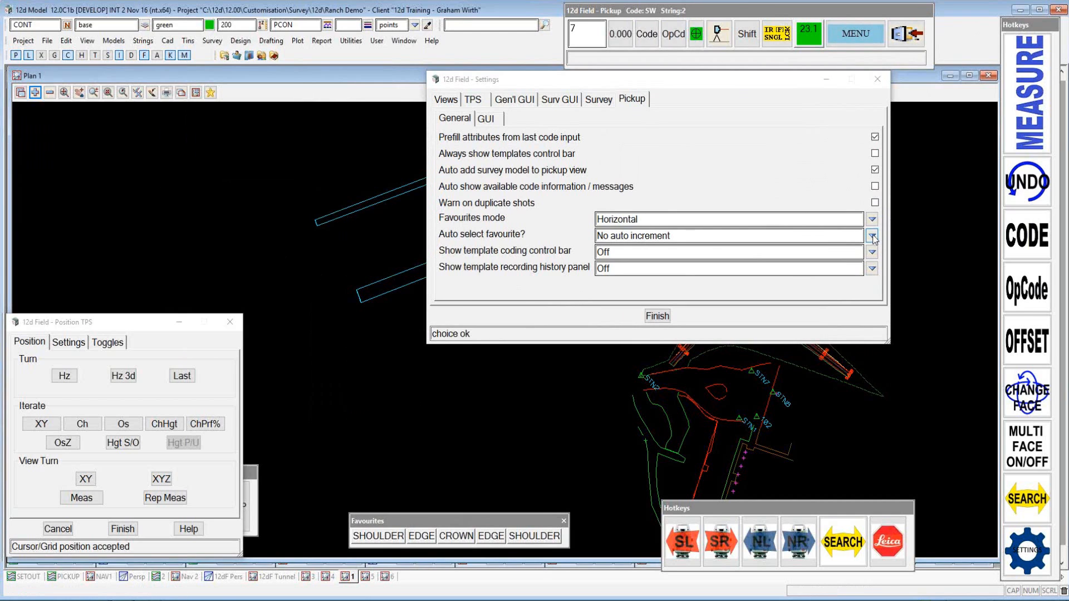
Review the auto select favourite choices in the pickup settings and close the settings
left_click(872, 236)
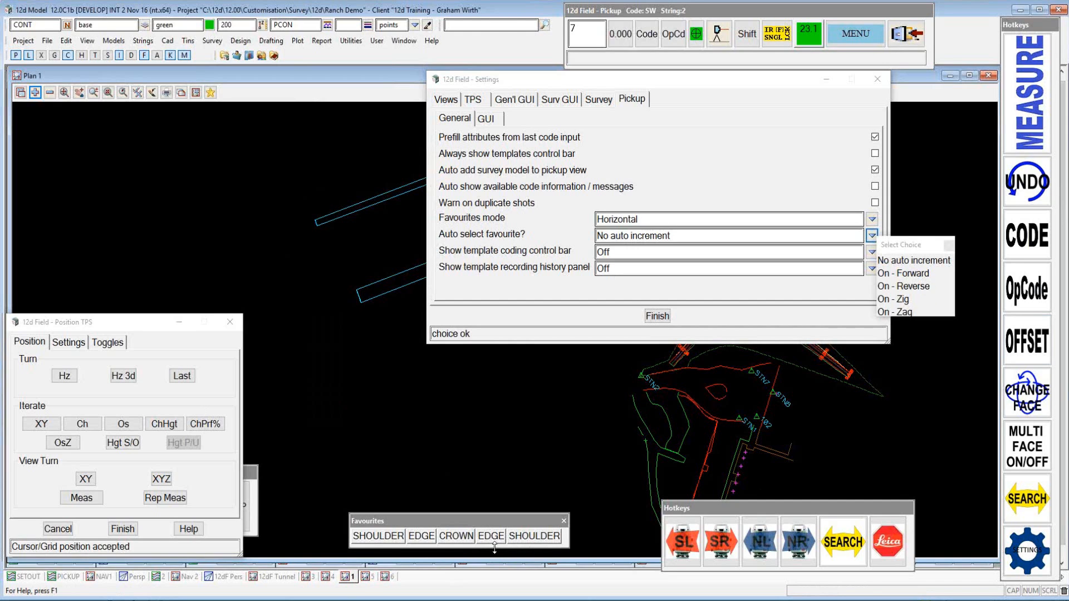
left_click(949, 246)
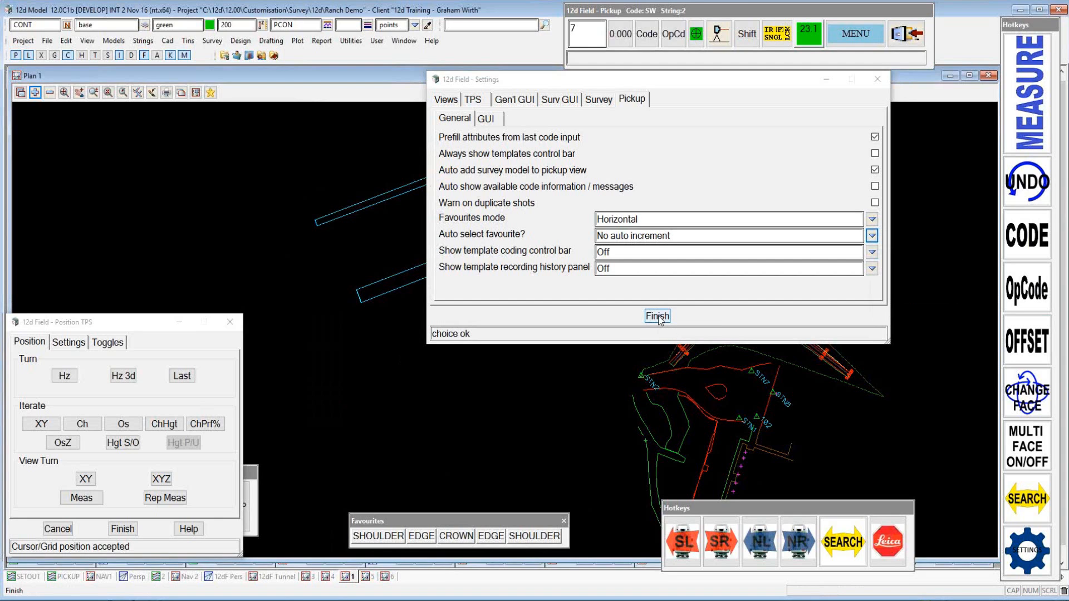
left_click(657, 317)
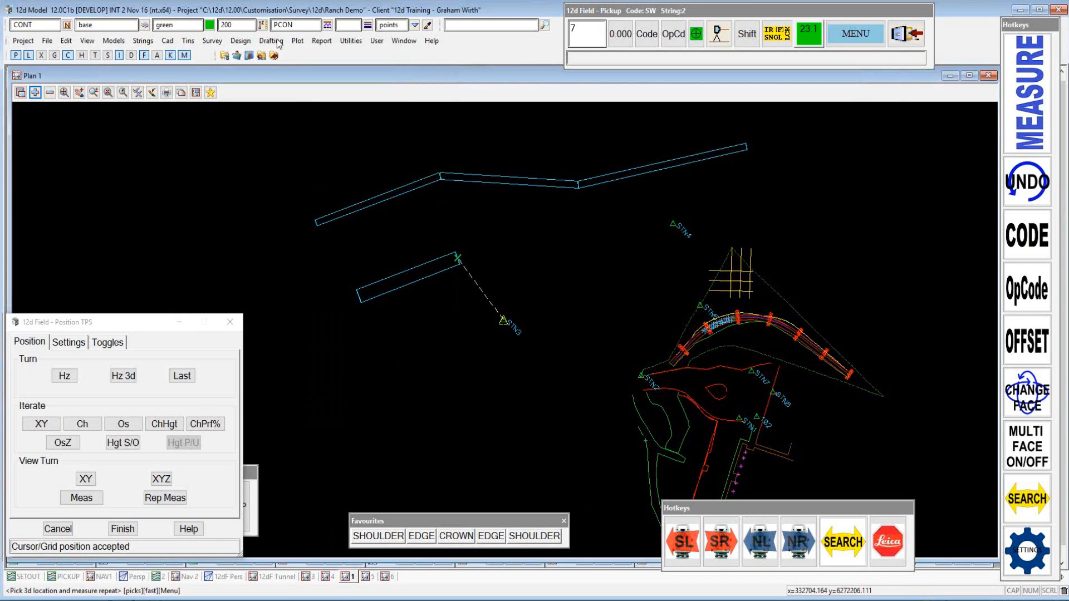
Open the 12d Pickup Favourites editor and start a new favourites file named GW1611d
left_click(222, 41)
mouse_move(233, 74)
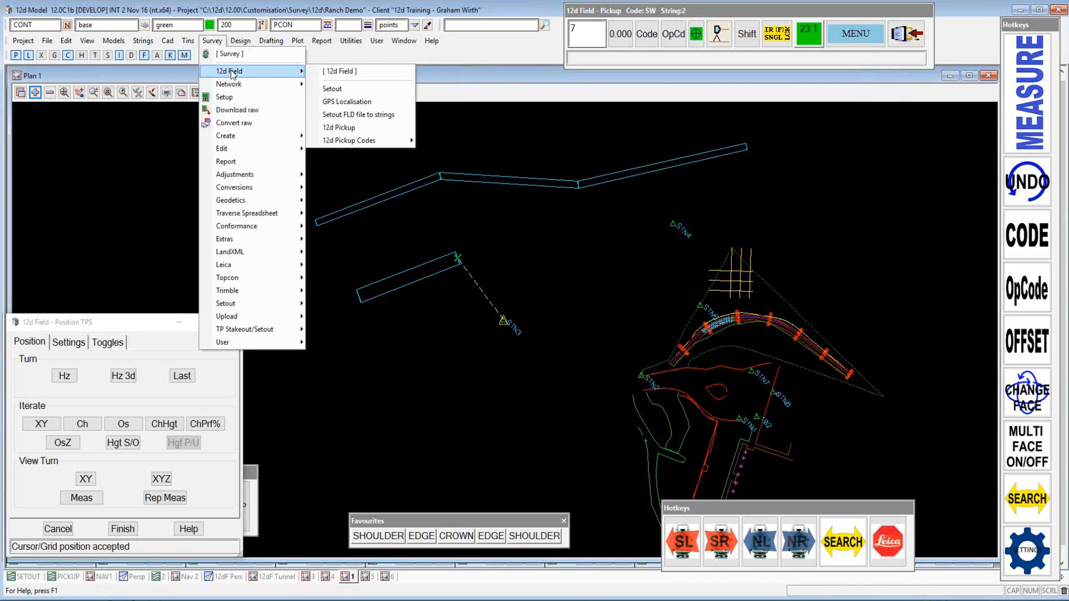
mouse_move(354, 142)
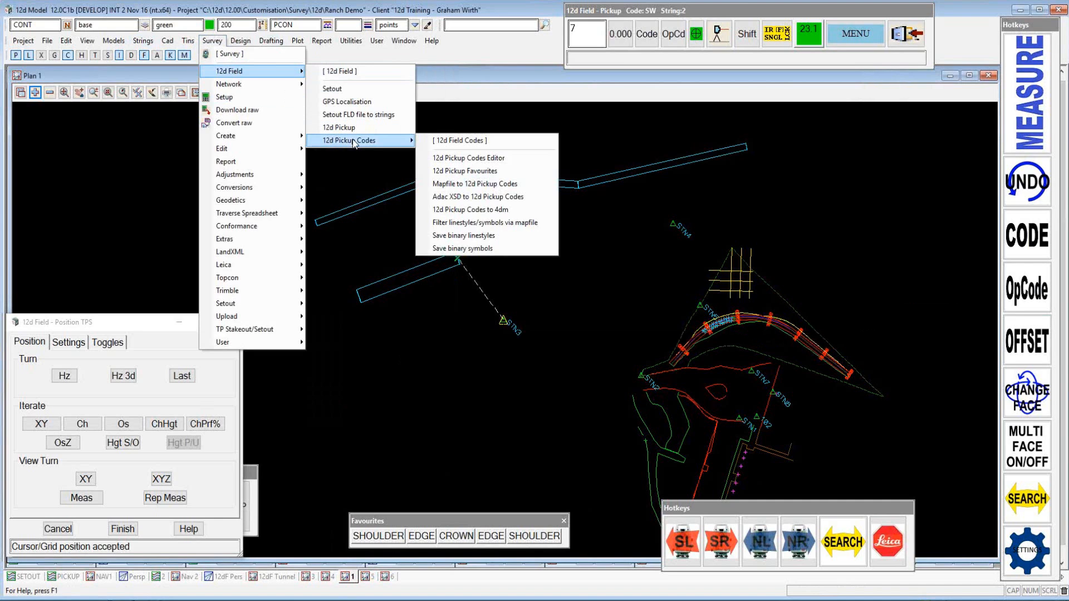
left_click(456, 173)
left_click_drag(634, 182, 483, 130)
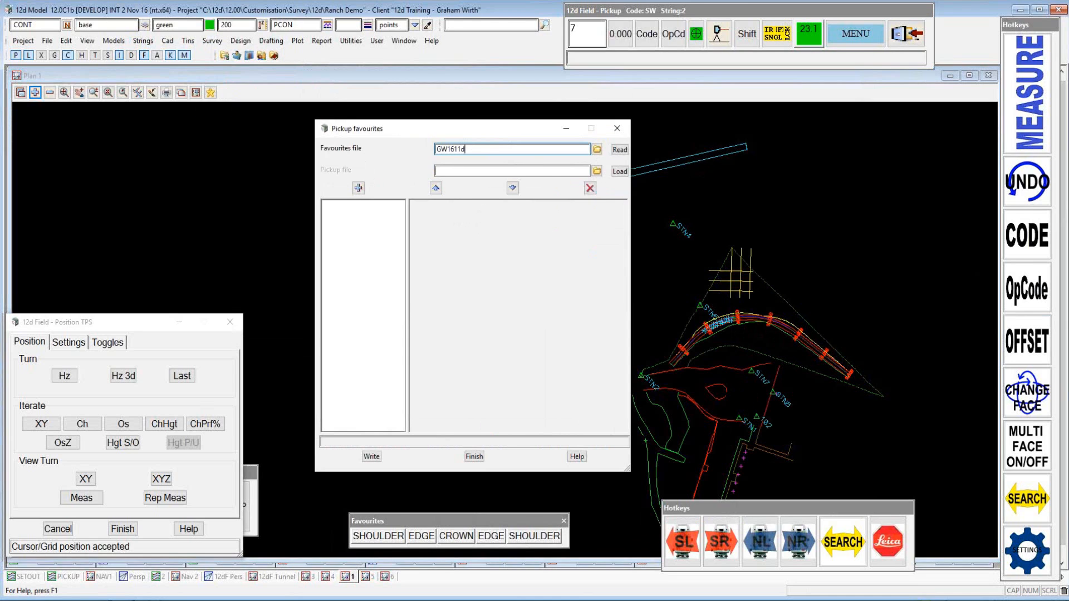
left_click(621, 150)
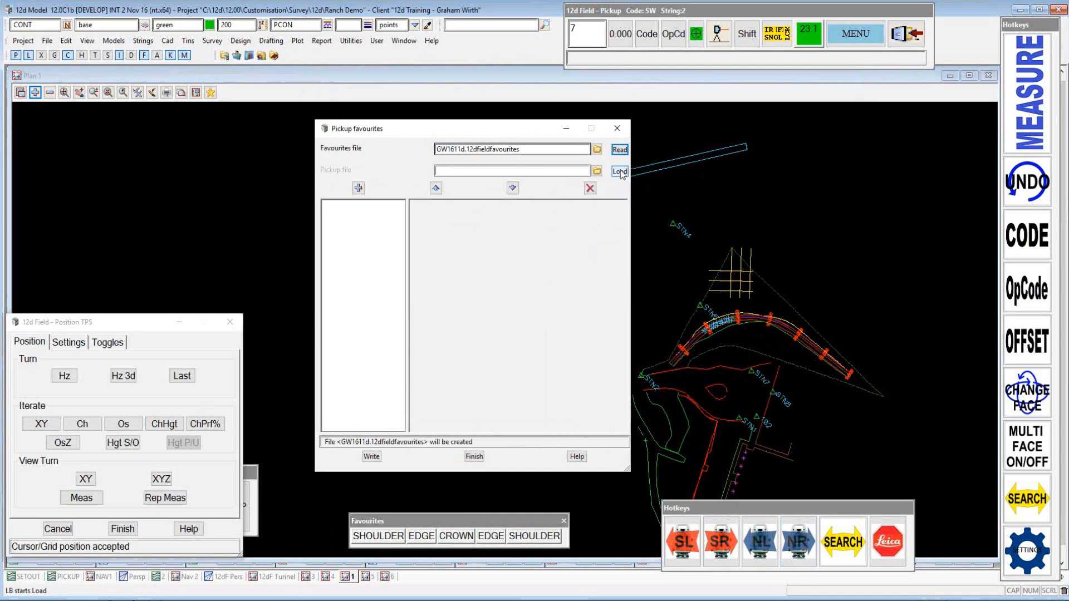
Load the pickup codes file 12D PUSURVEY.12dfieldcodes from the user library into the favourites editor
left_click(597, 172)
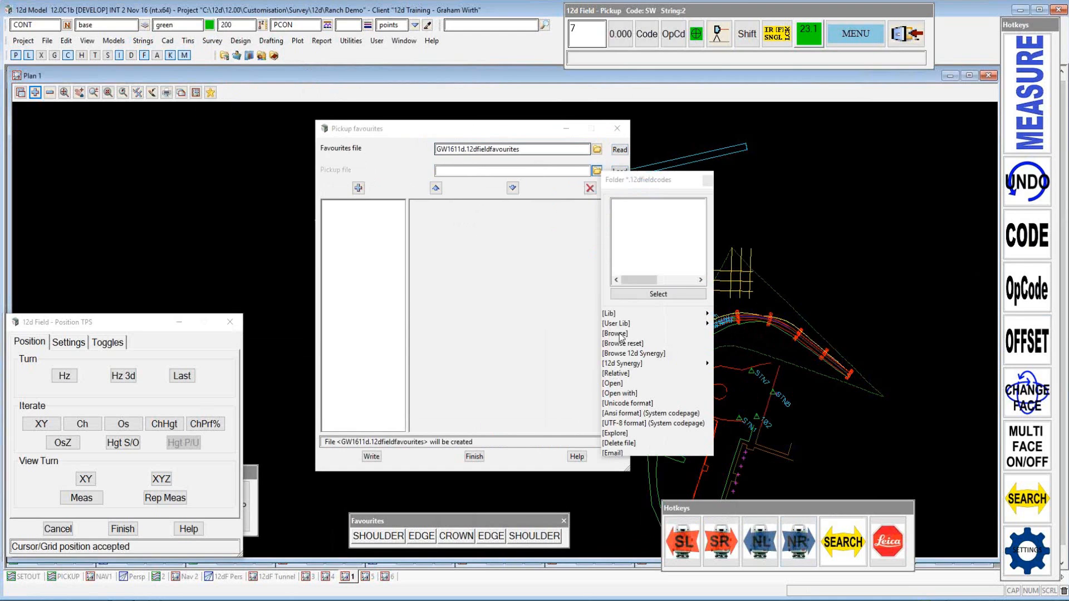
left_click(619, 334)
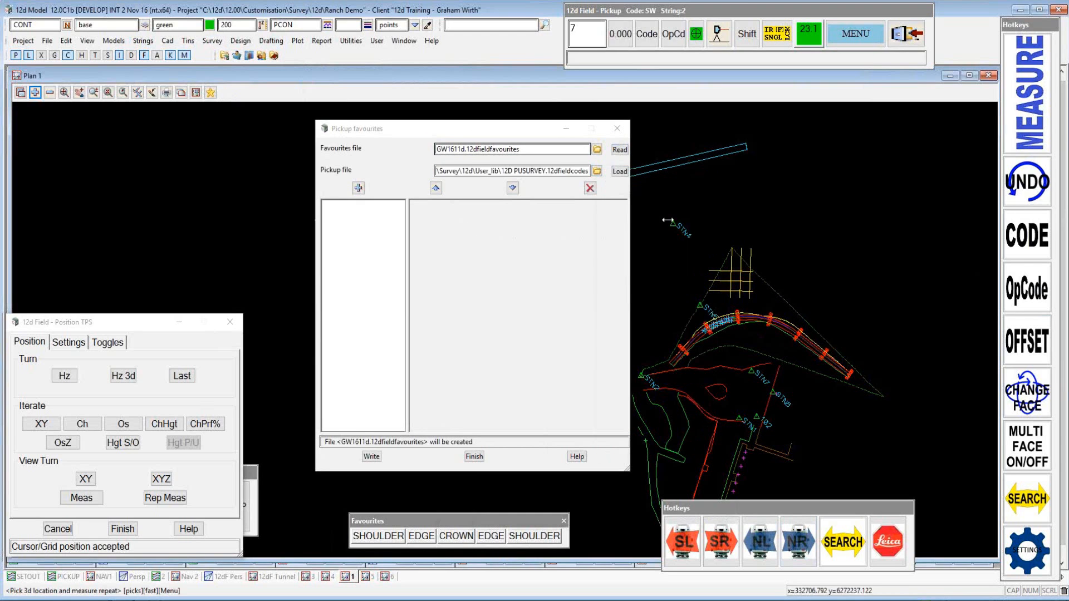
left_click(620, 171)
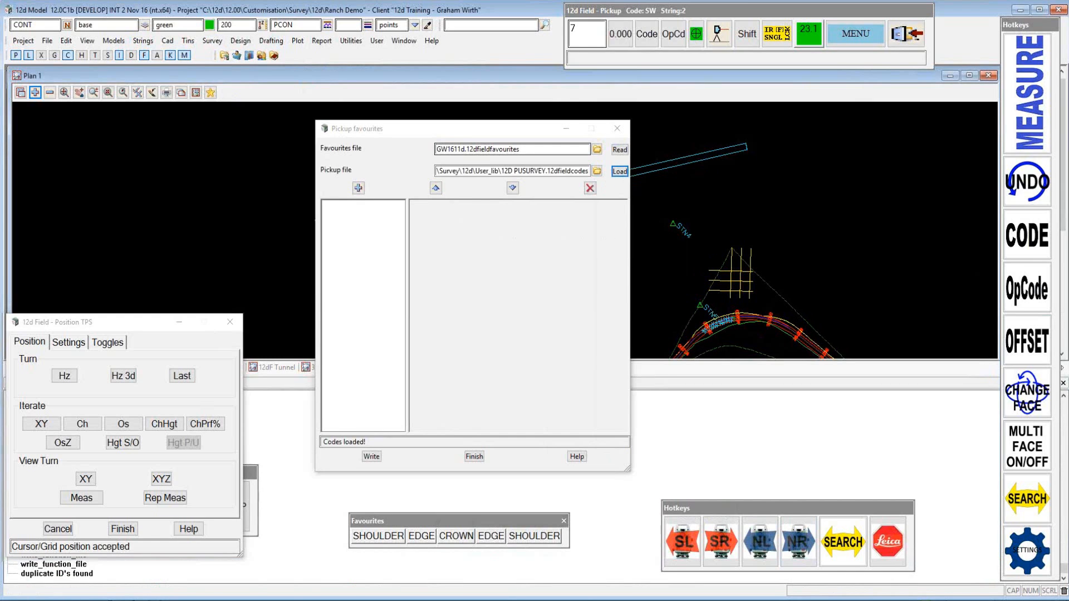
Add a favourite for the Electricity code Inspection Pit with string number 0 and display name PIT EL
left_click(359, 188)
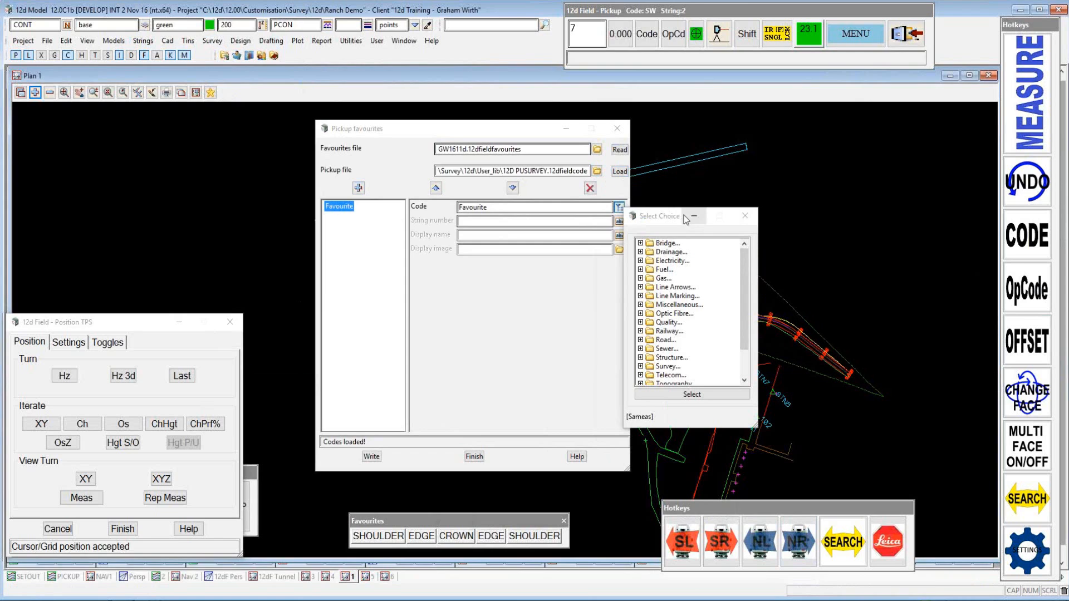
left_click(684, 215)
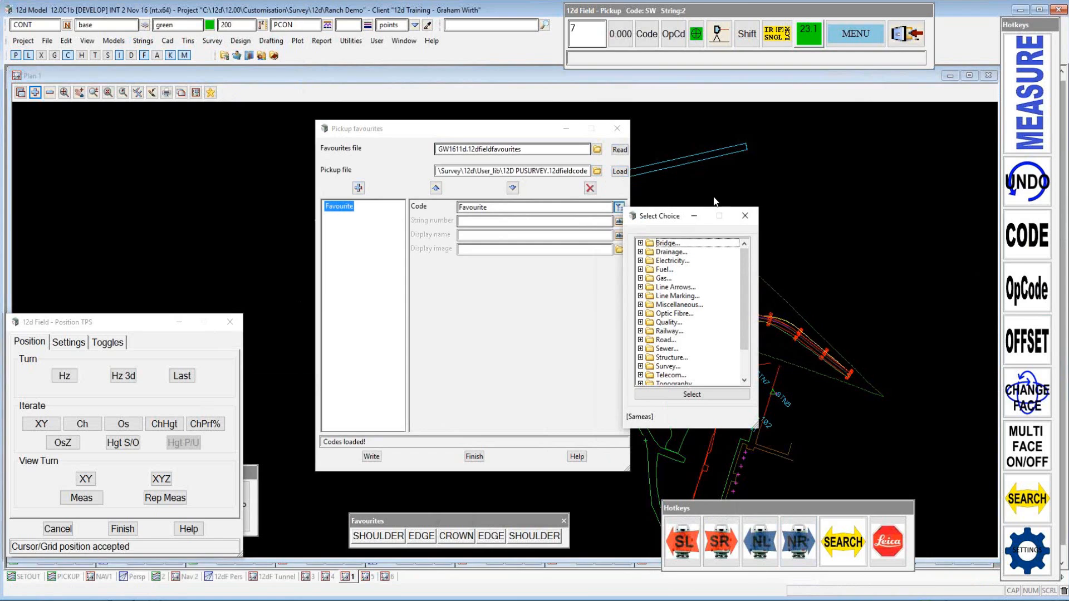
left_click(647, 261)
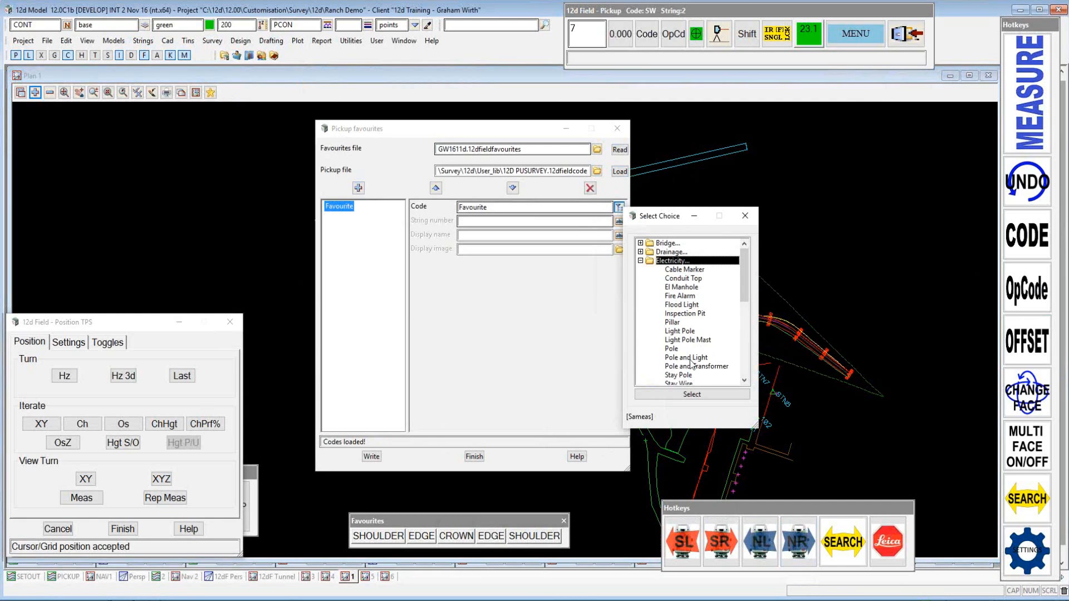
left_click(683, 314)
left_click(692, 394)
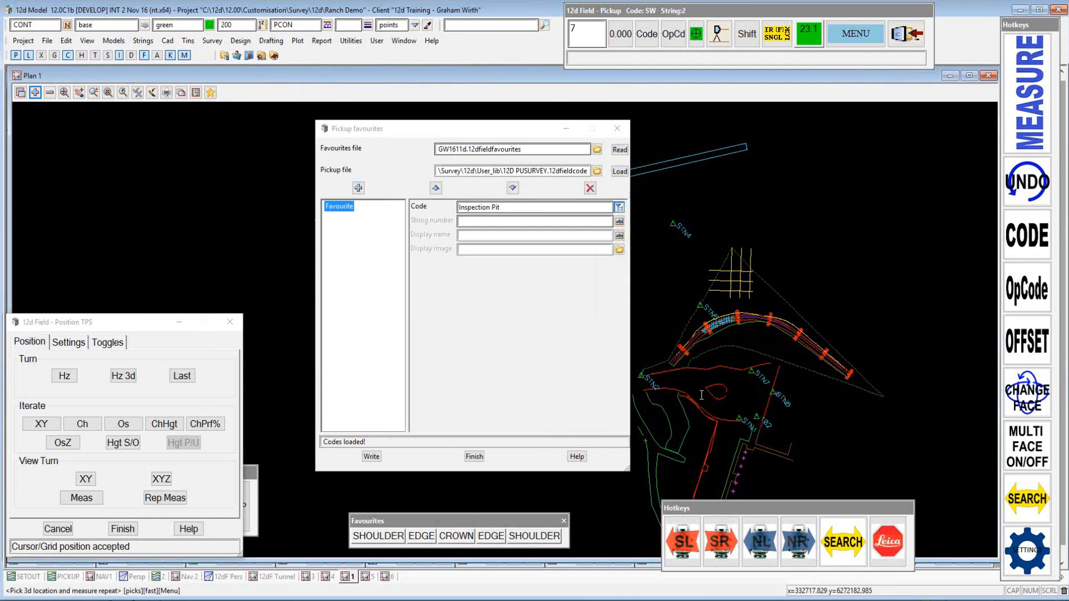
left_click(472, 223)
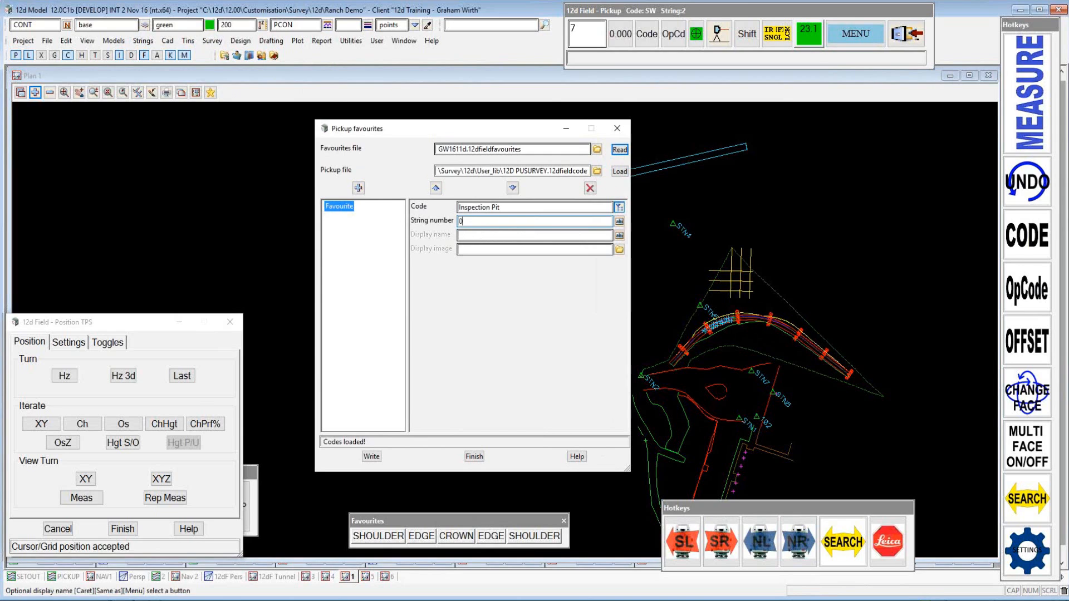
type("0")
key("Tab")
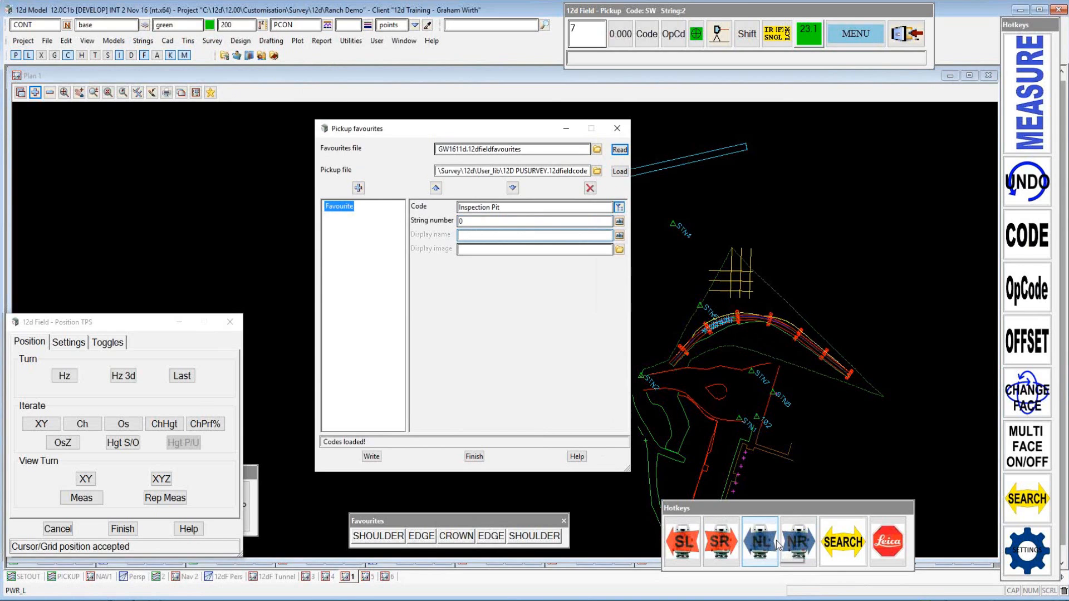
type("PIT EL")
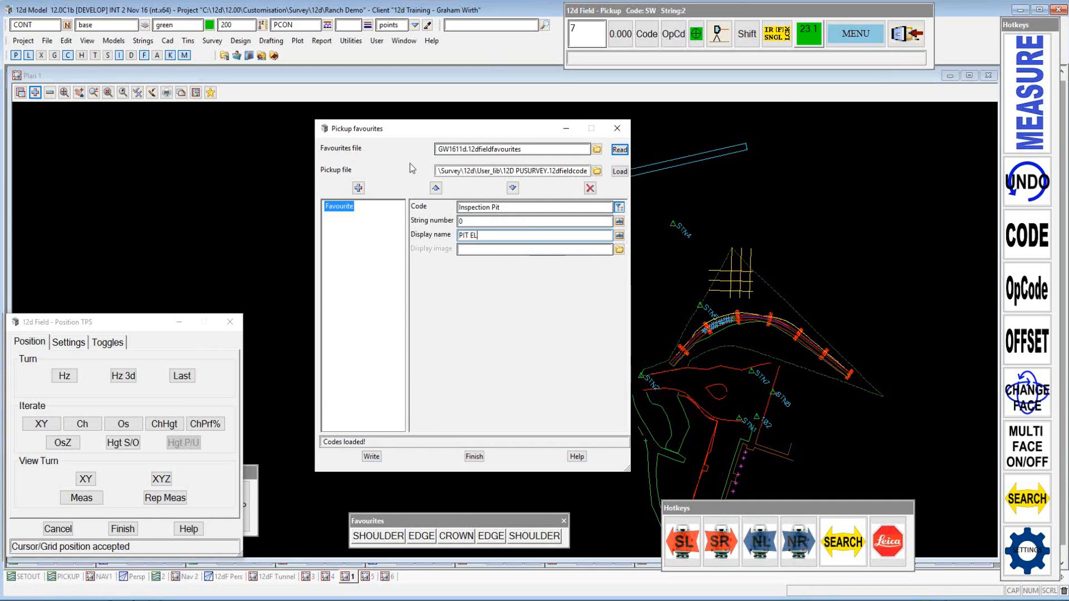
Add a second favourite for the Fuel code Bowser with string number 0 and display name FUEL B
left_click(358, 188)
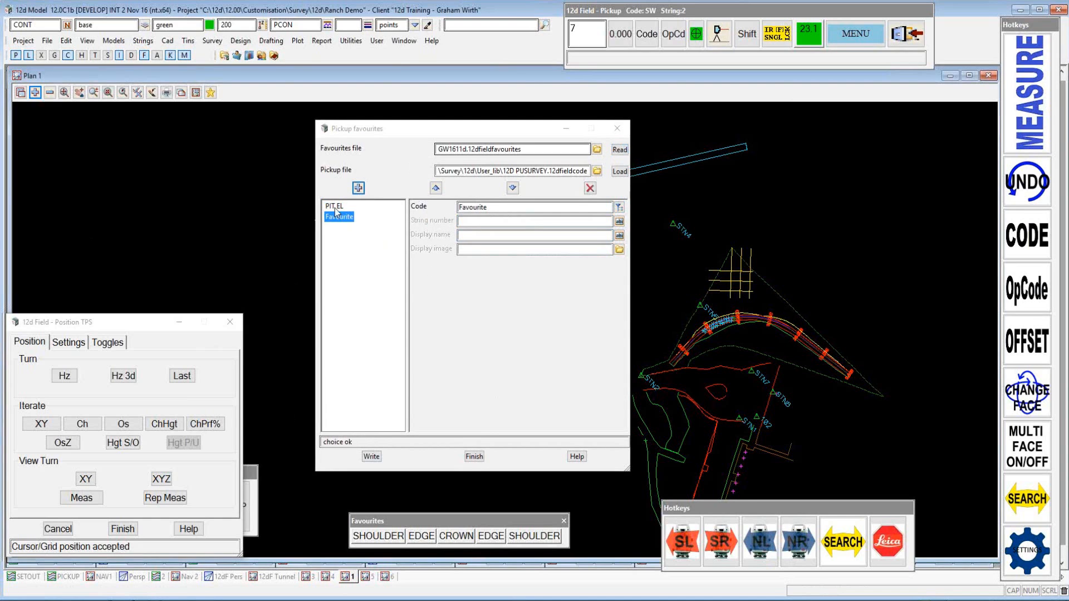
left_click(619, 207)
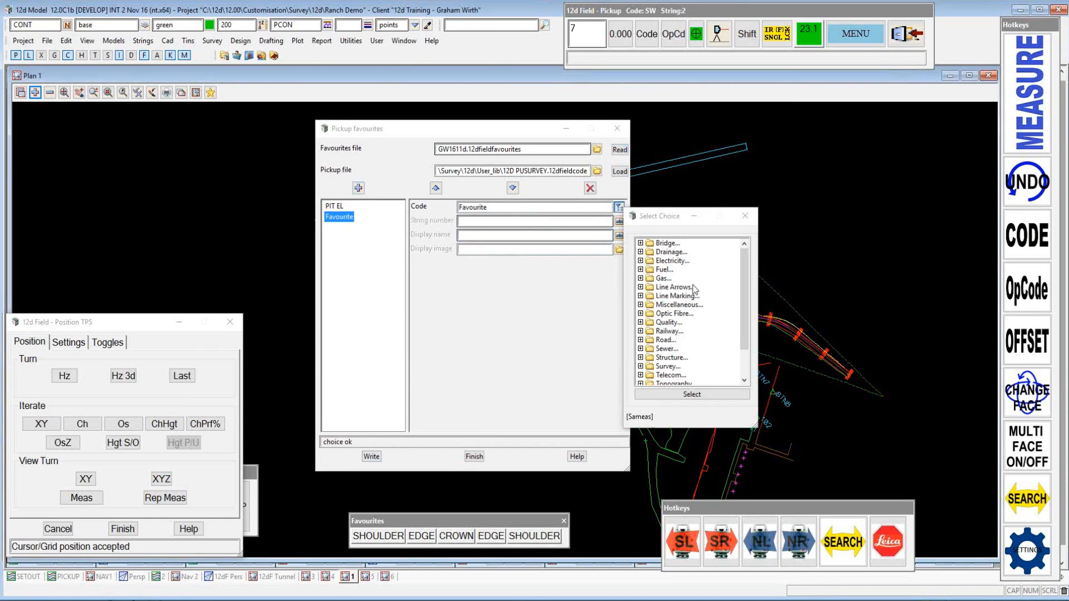
left_click(640, 270)
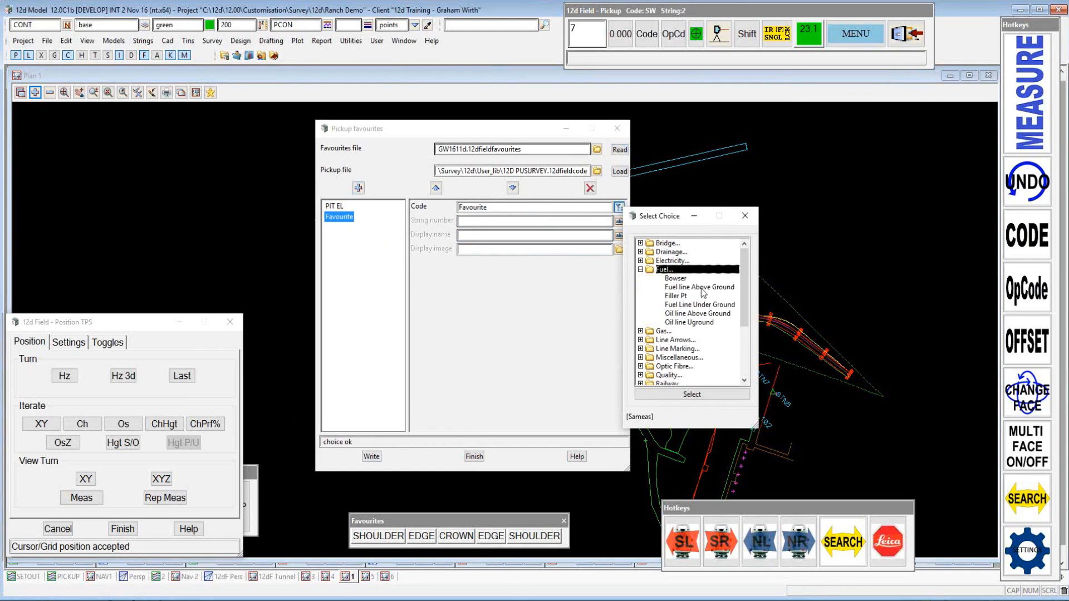
left_click(695, 395)
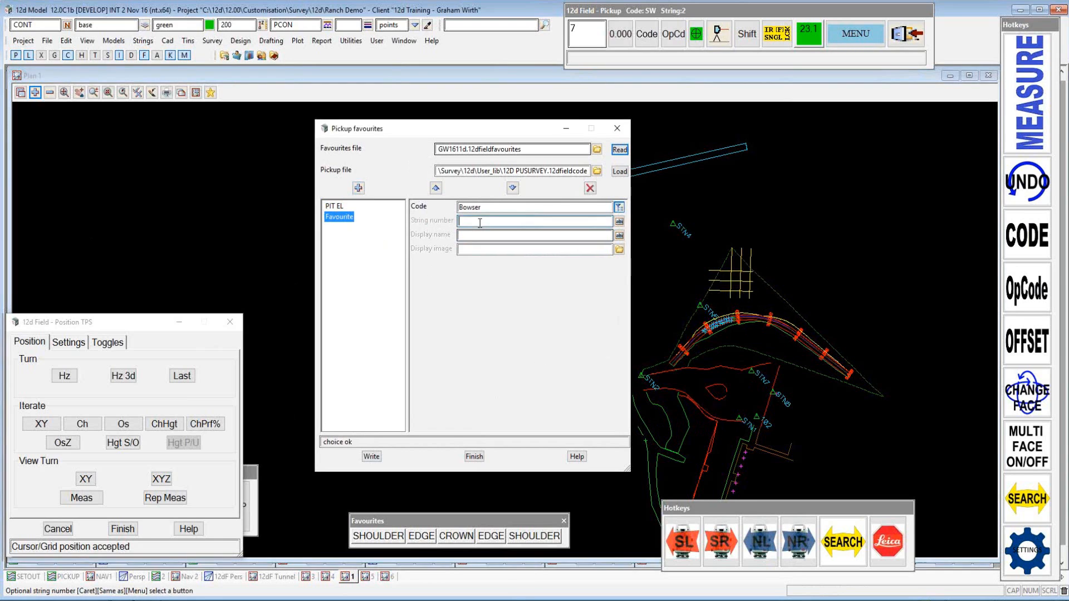
type("0")
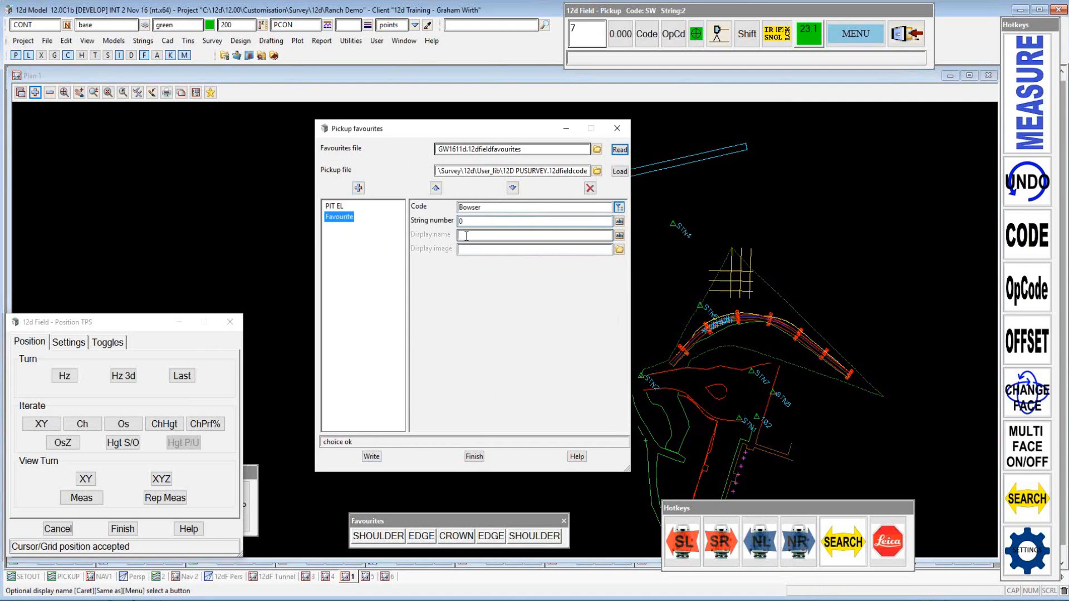
left_click(467, 238)
type("FUEL B")
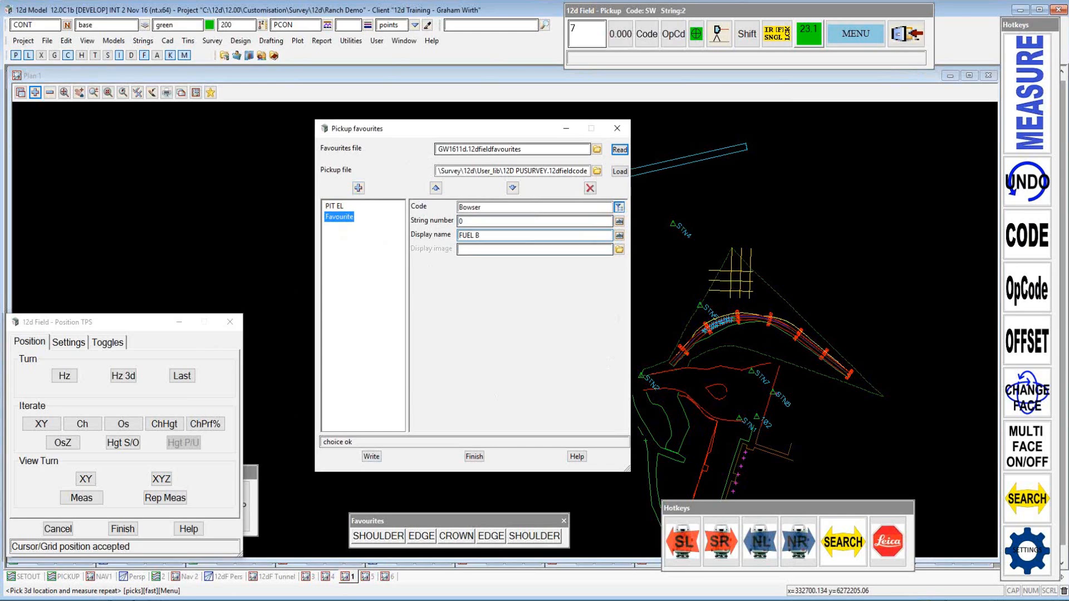
Add a third favourite for the Survey code Bench Mark with string number 0 and display name BM
left_click(360, 190)
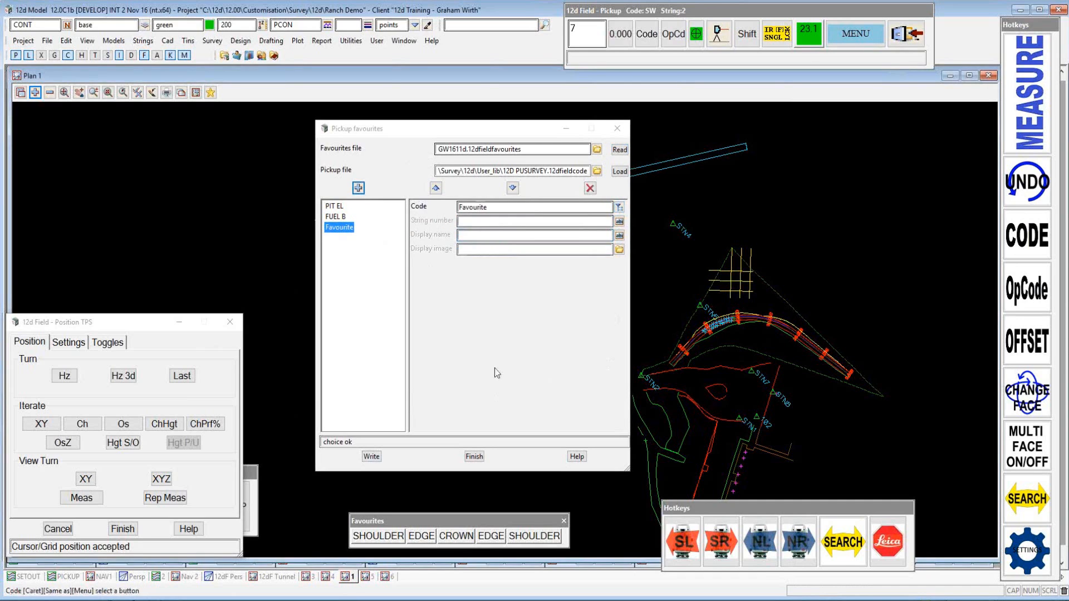
left_click(619, 207)
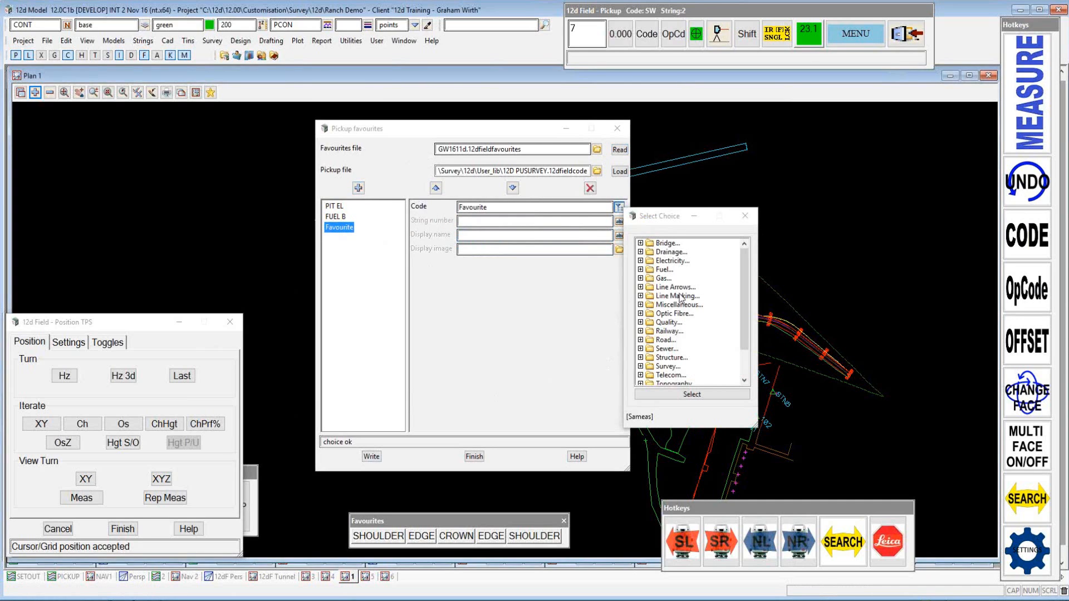
double_click(687, 367)
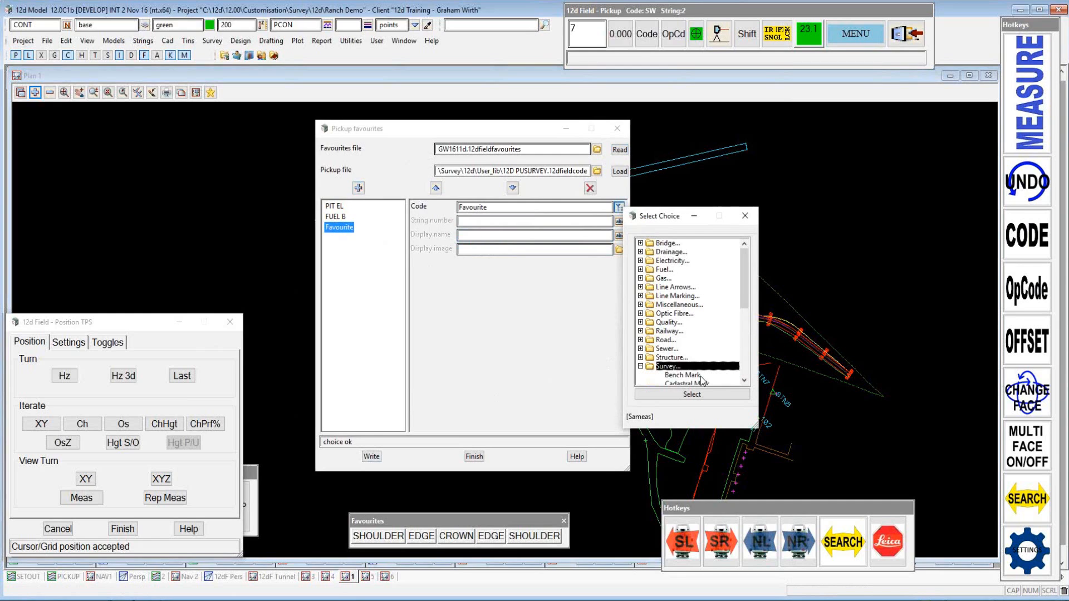
scroll(749, 309, "down", 4)
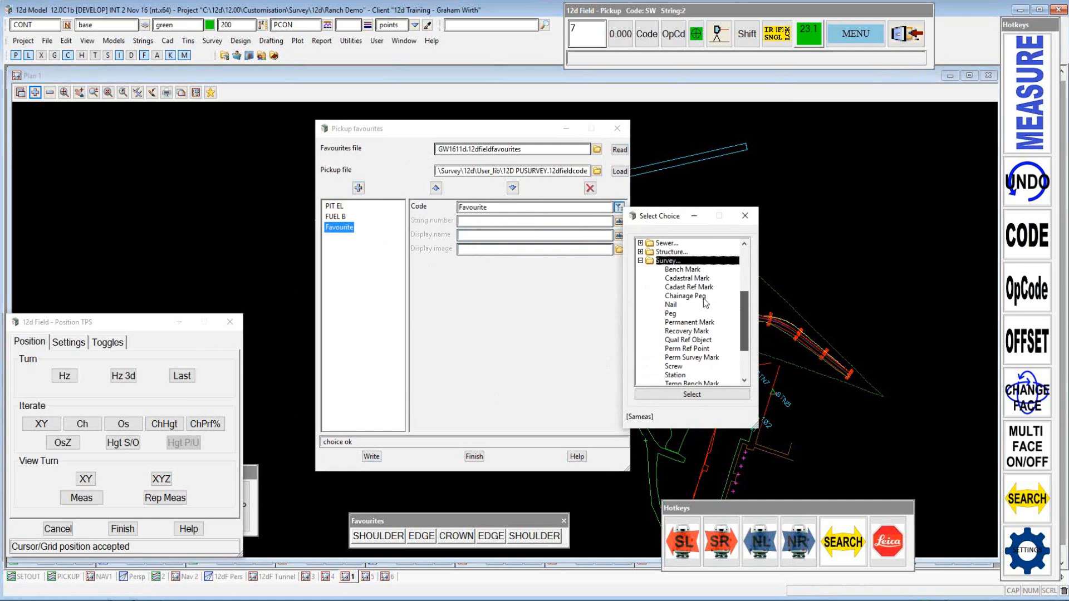
left_click(685, 270)
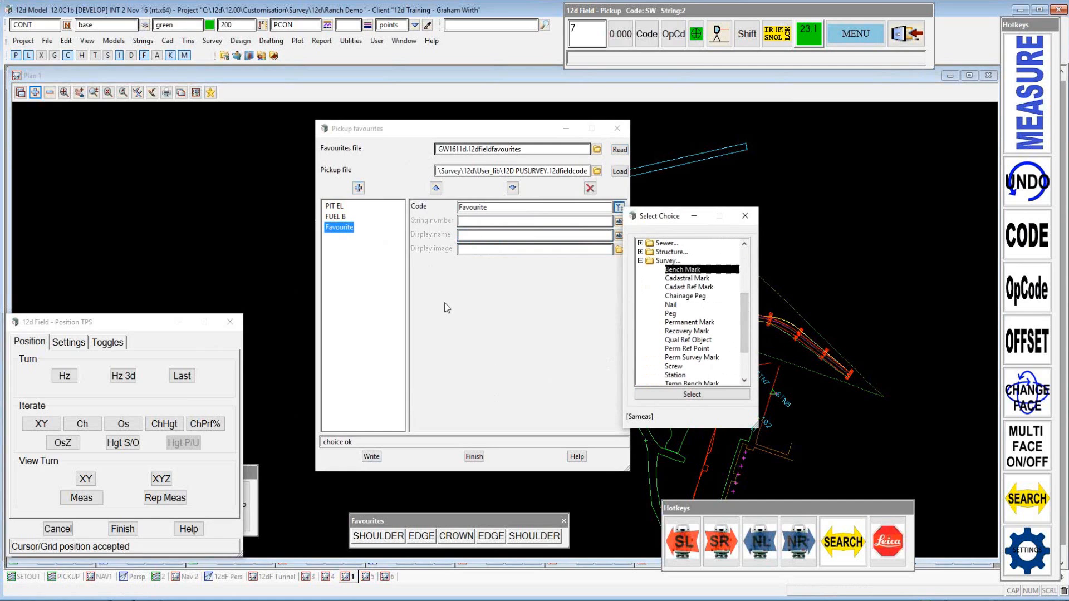
left_click(680, 395)
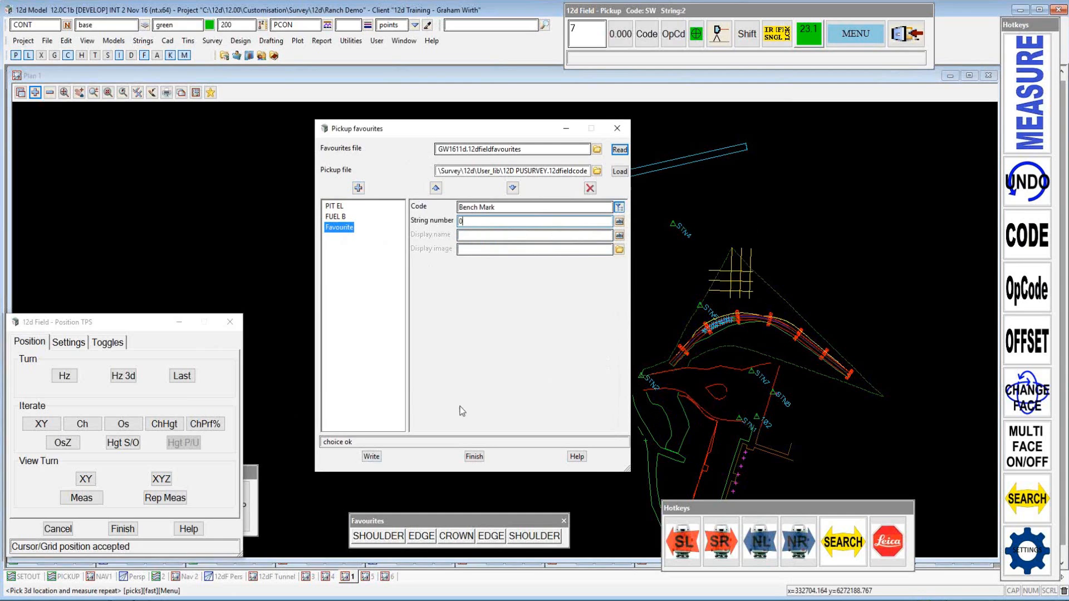
left_click(484, 235)
type("BM")
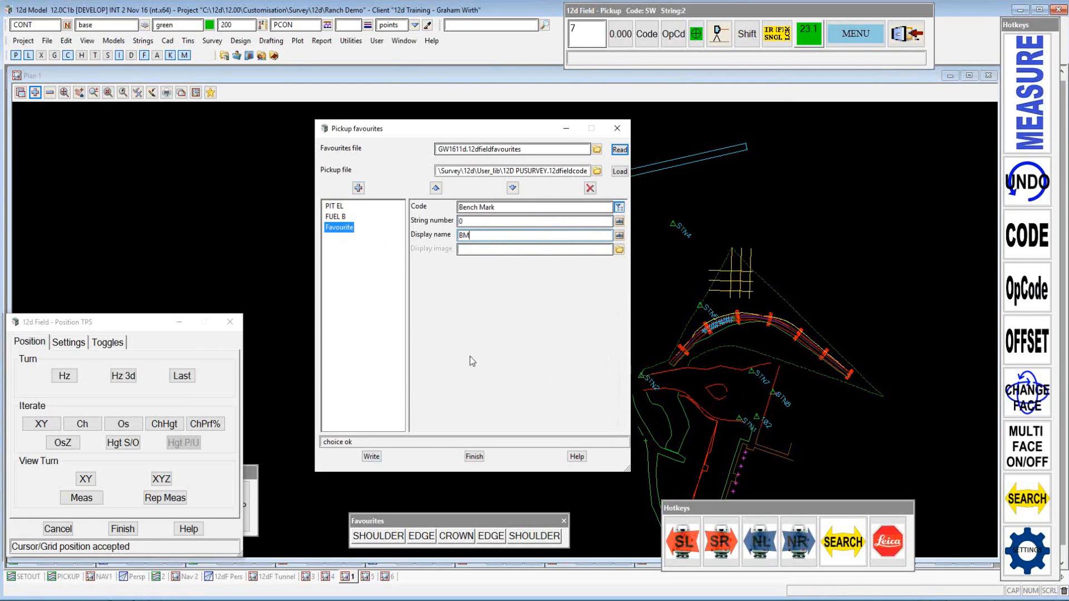
Write the favourites to GW1611d.12dfieldfavourites and remove the extra blank favourite entry
left_click(358, 188)
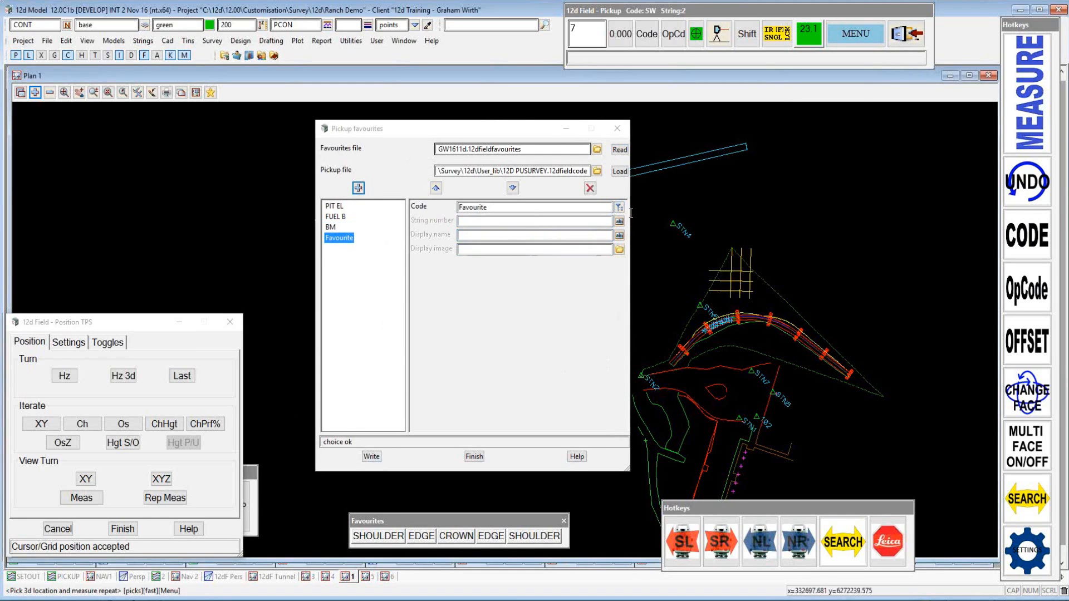
left_click(369, 456)
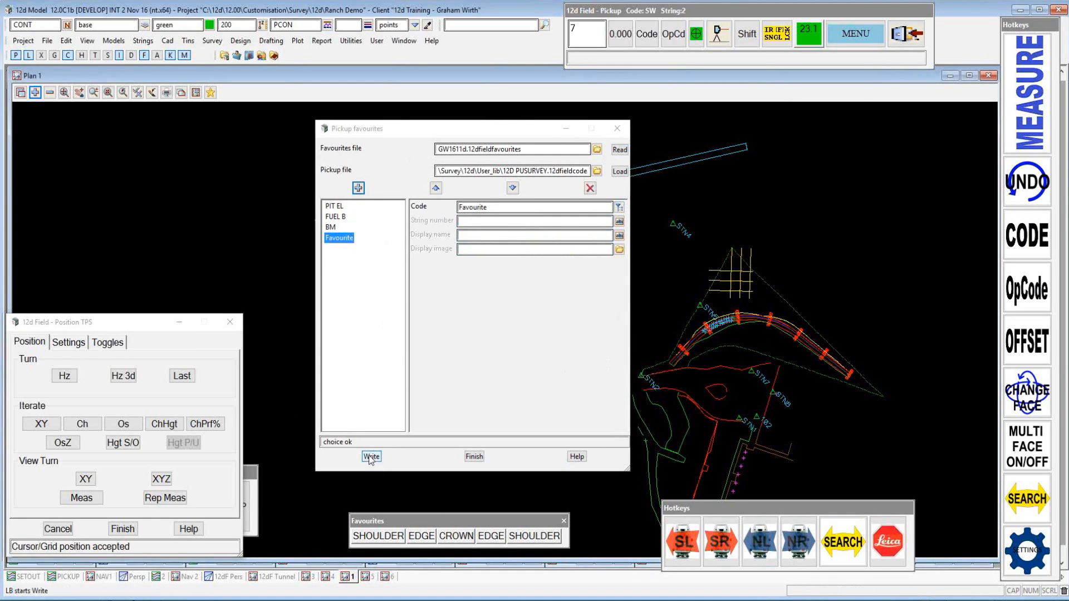
left_click(589, 188)
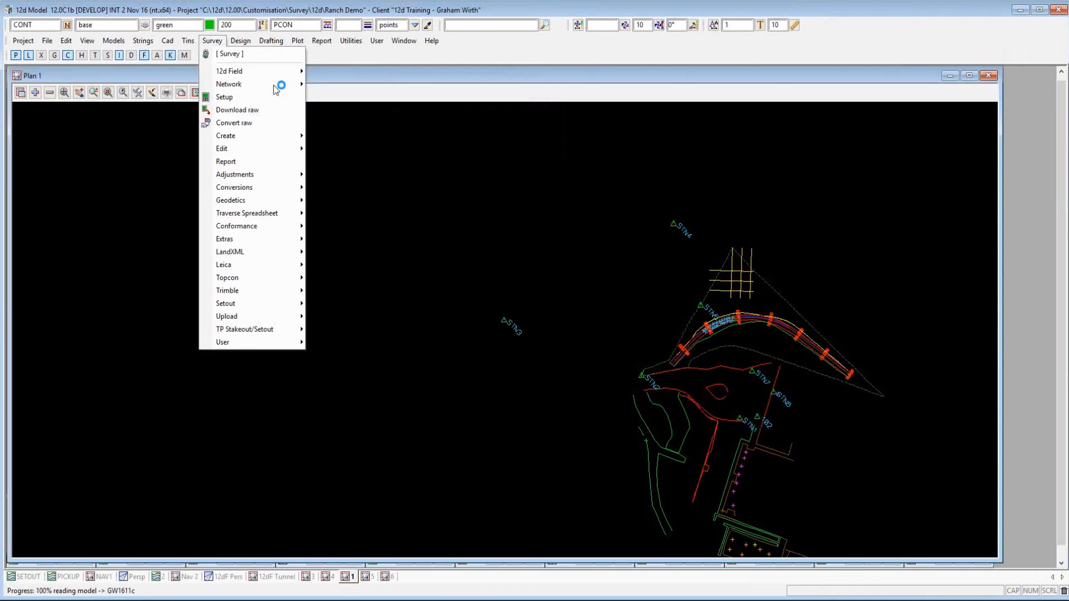
Start a 12d Pickup session with the existing SDR function GW1611c
mouse_move(261, 71)
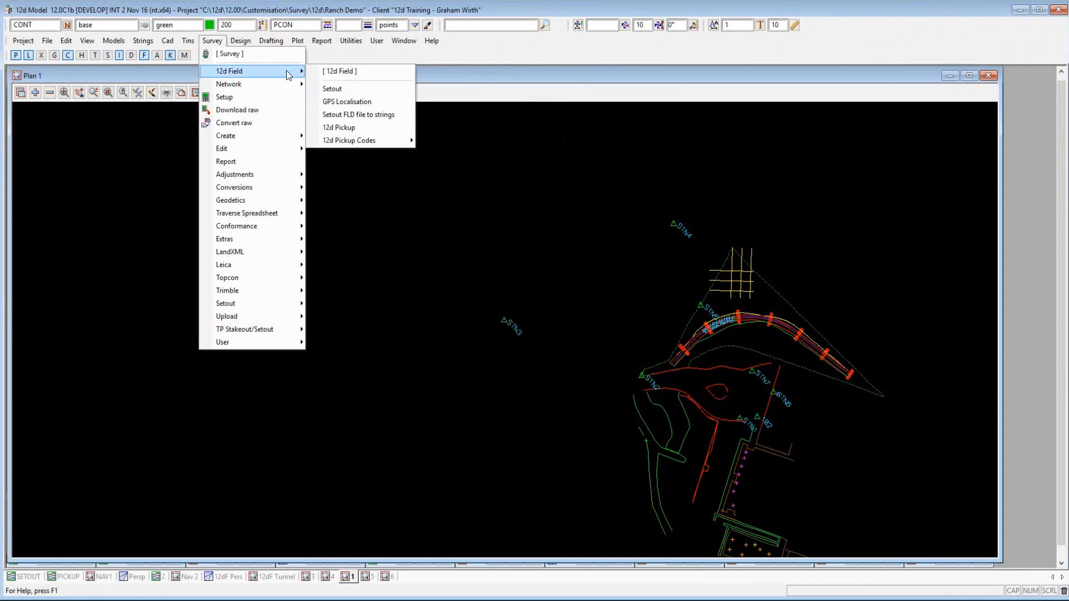
left_click(361, 127)
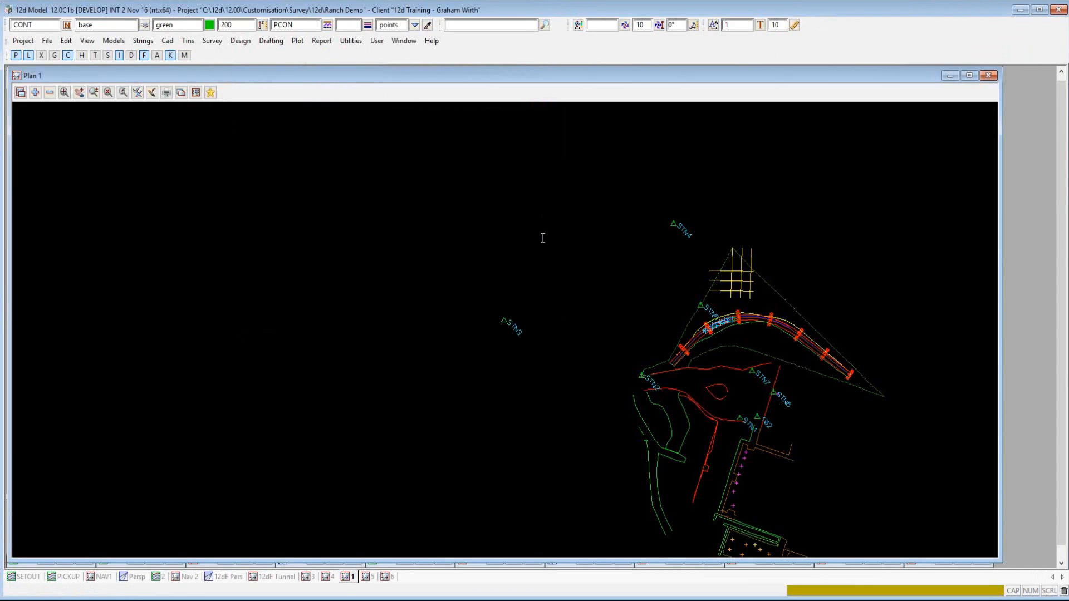
left_click(509, 157)
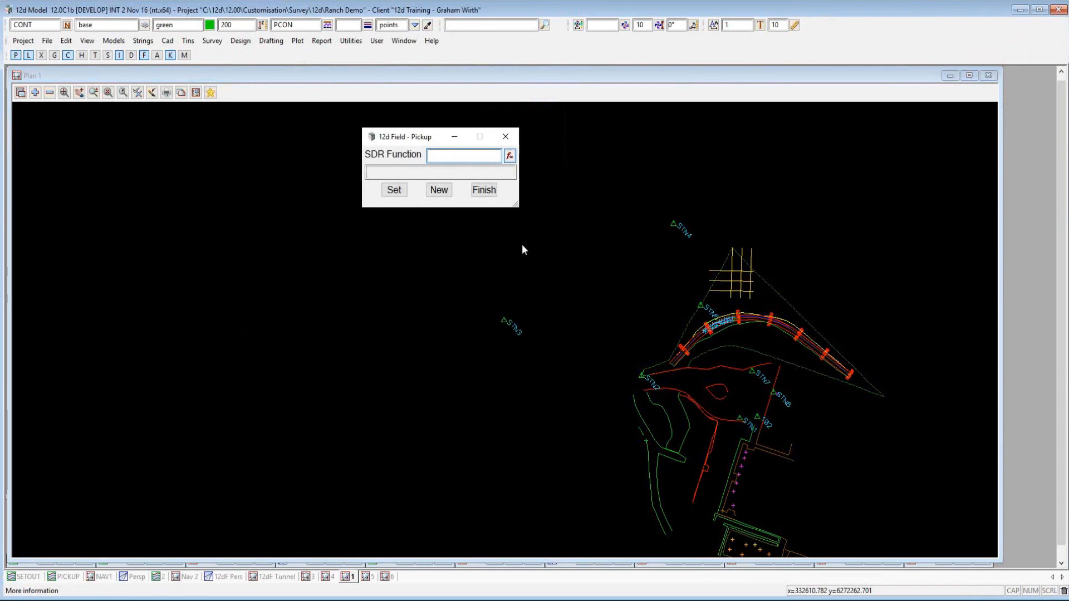
left_click(543, 277)
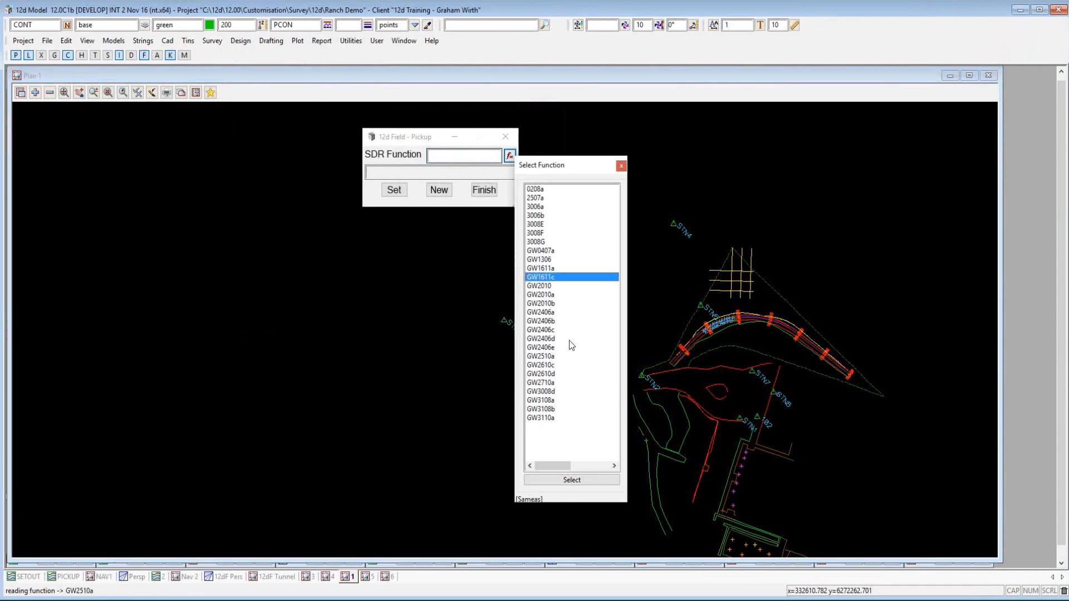
left_click(577, 482)
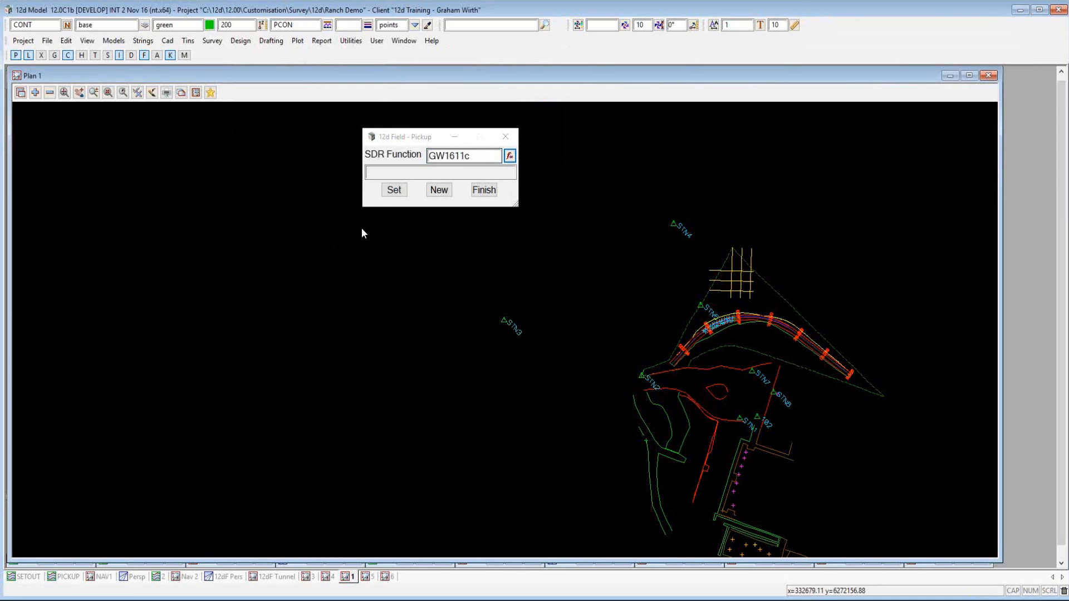
left_click(394, 191)
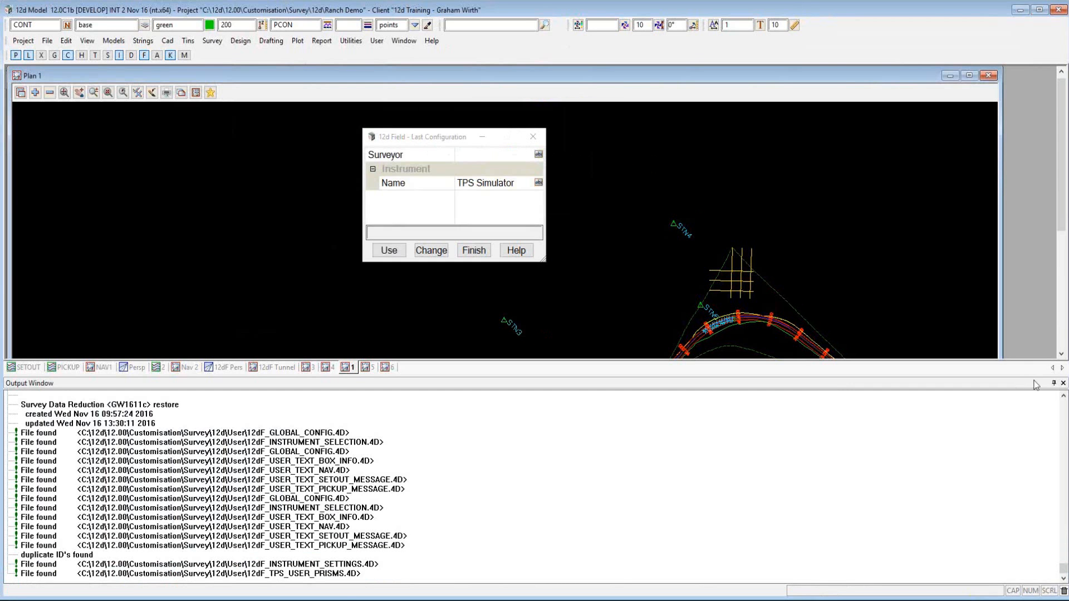
Reuse the last TPS Simulator configuration with the output window closed, and keep station STN3 with backsight STN4
left_click_drag(1033, 387, 1032, 381)
left_click(1060, 383)
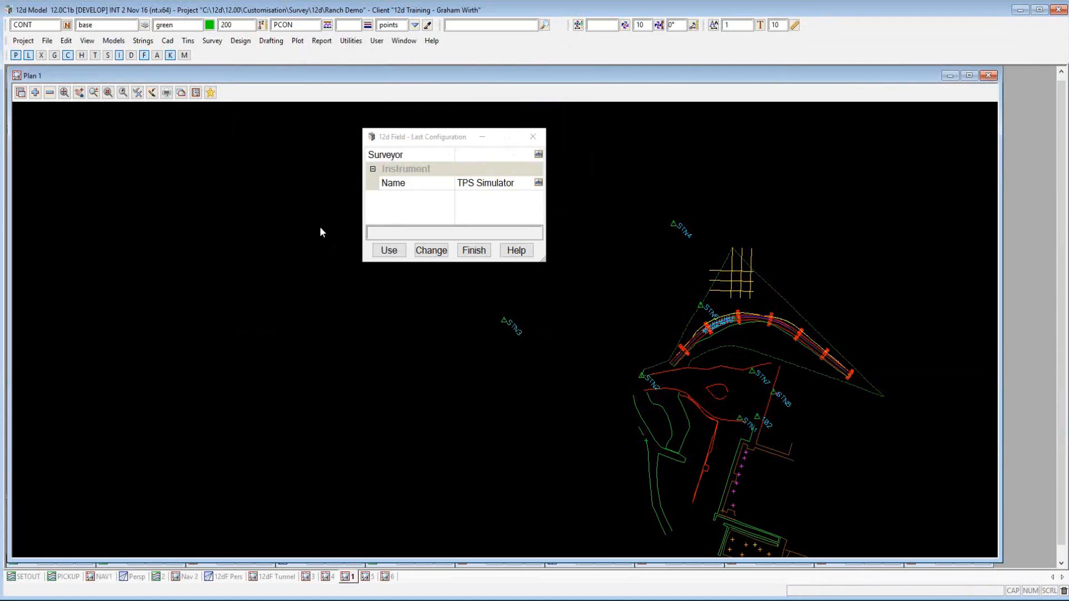
left_click(388, 250)
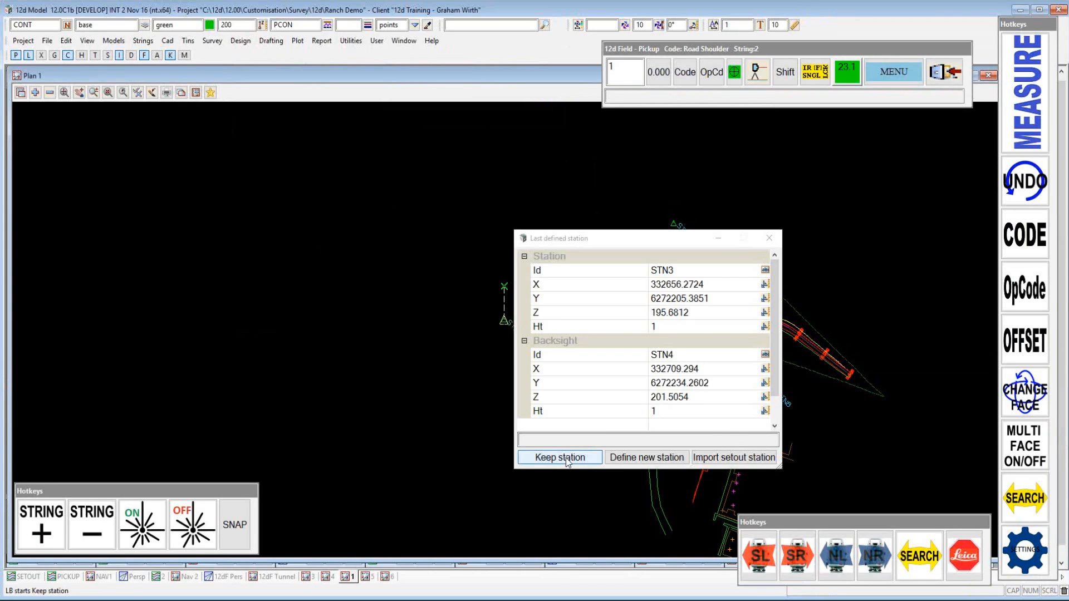
left_click(566, 462)
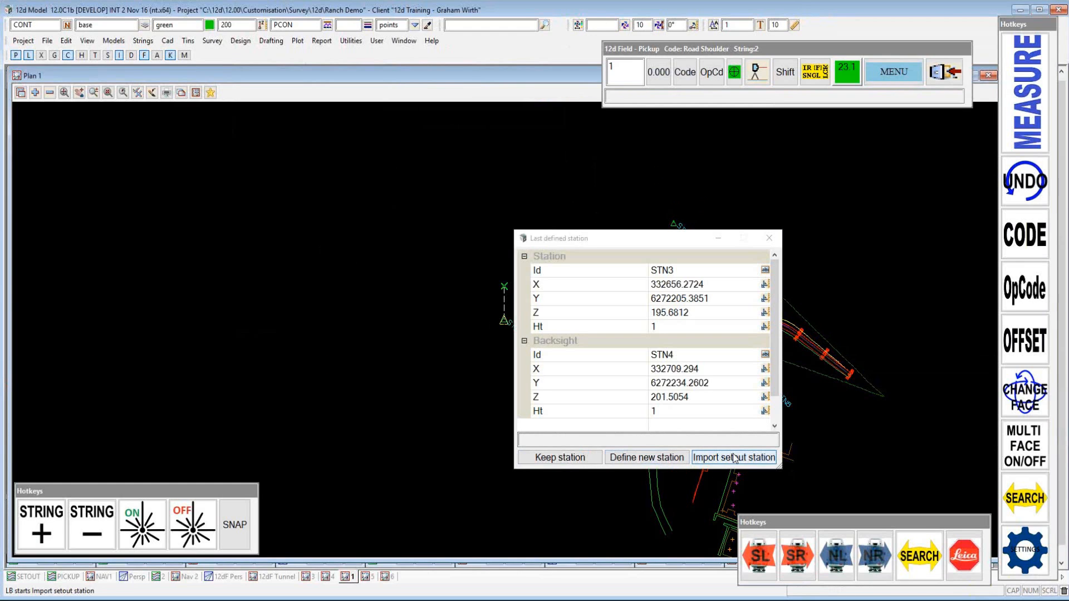
left_click(577, 461)
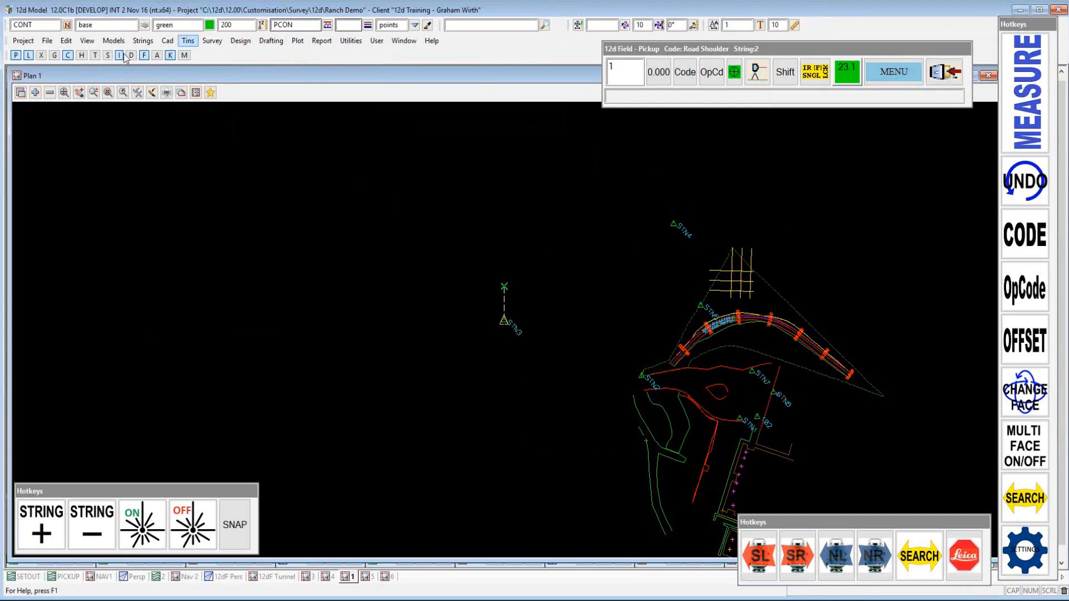
left_click(211, 41)
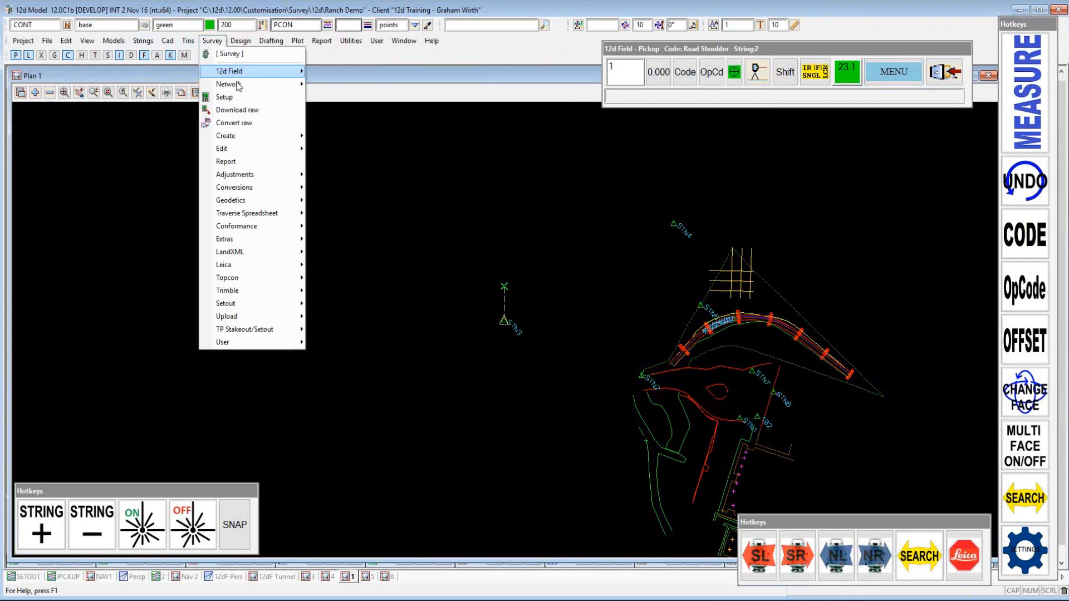
mouse_move(236, 72)
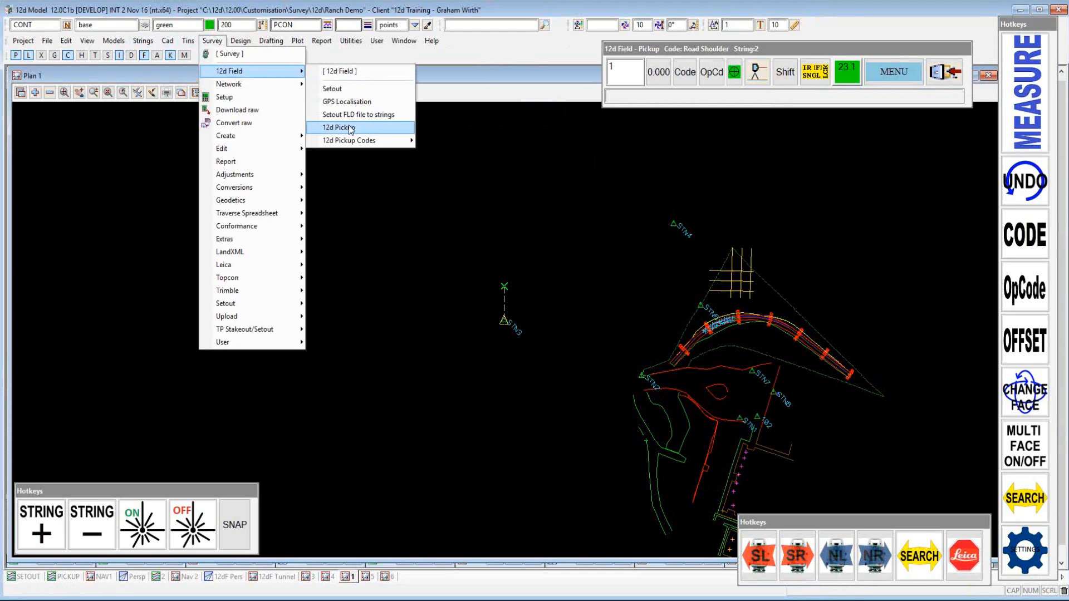
mouse_move(357, 140)
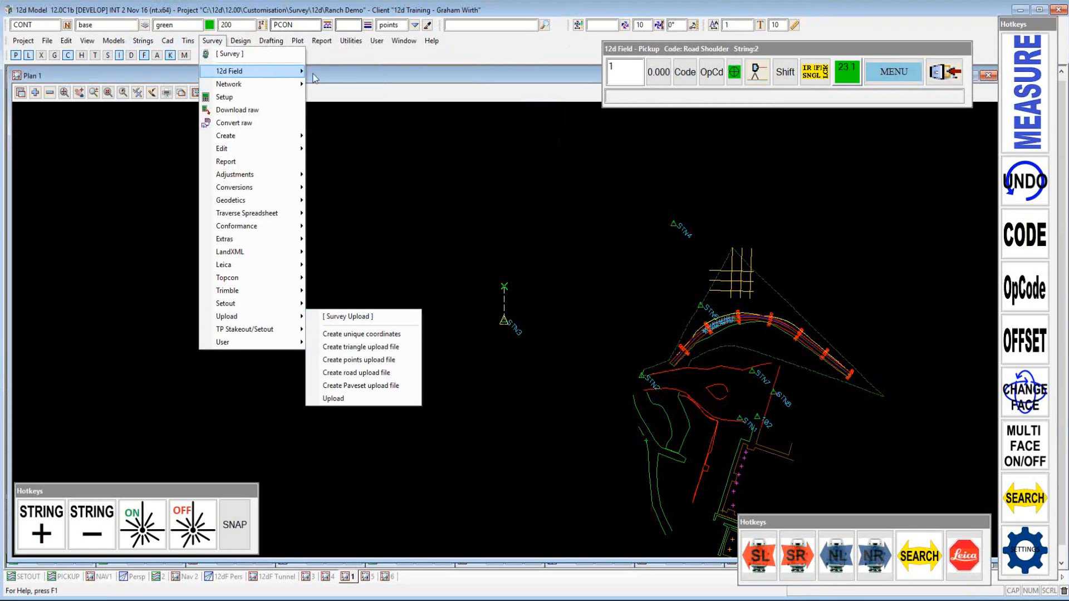
mouse_move(402, 144)
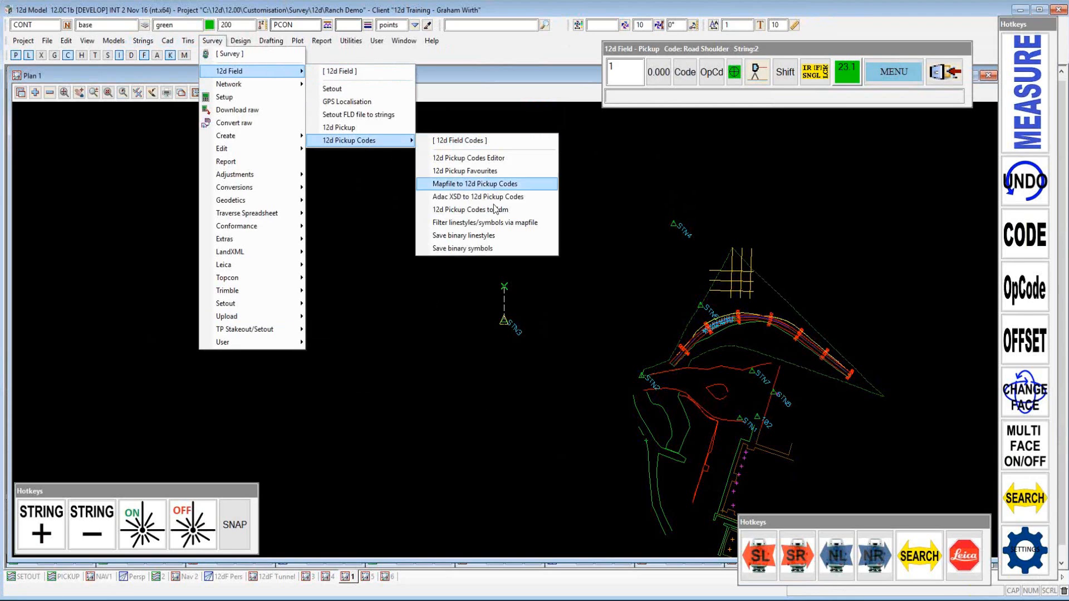
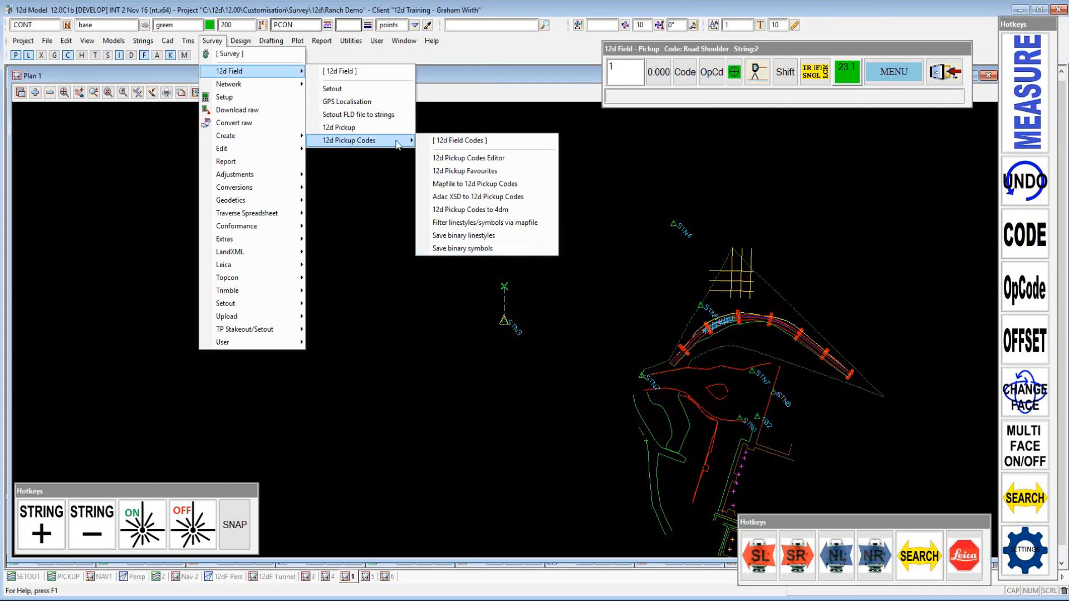
left_click(614, 205)
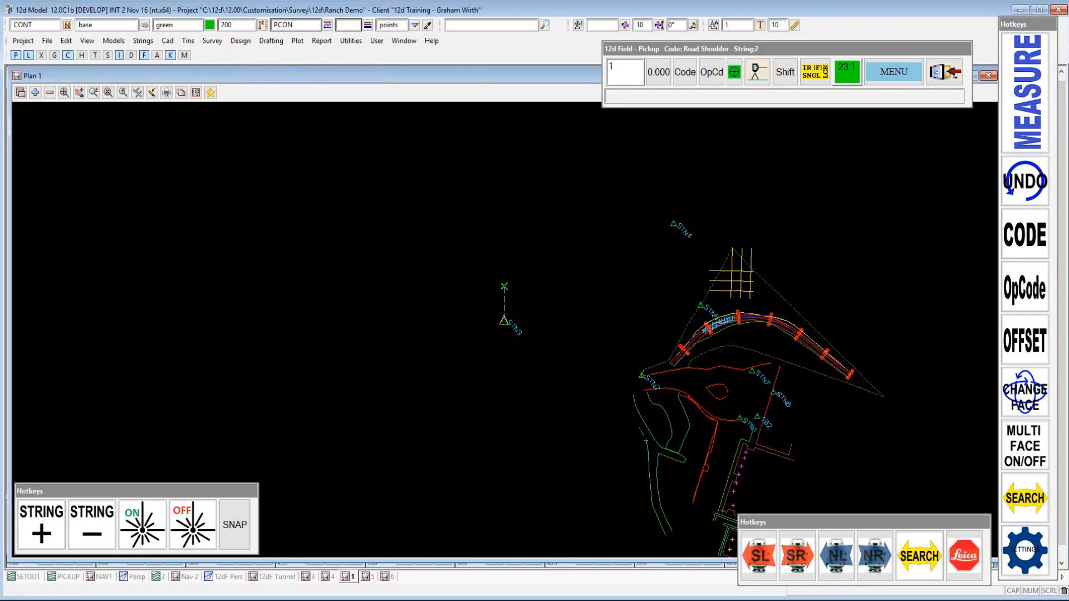
Load the favourites file GWDEMO.12dfieldfavourites as the pickup's current set of favourites
left_click(894, 76)
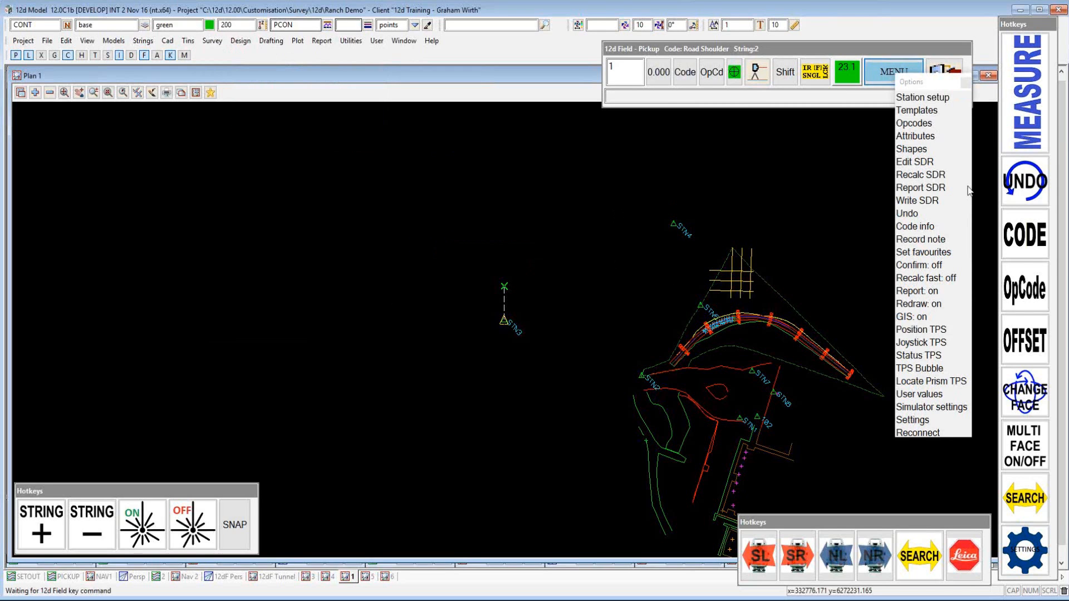
left_click(927, 81)
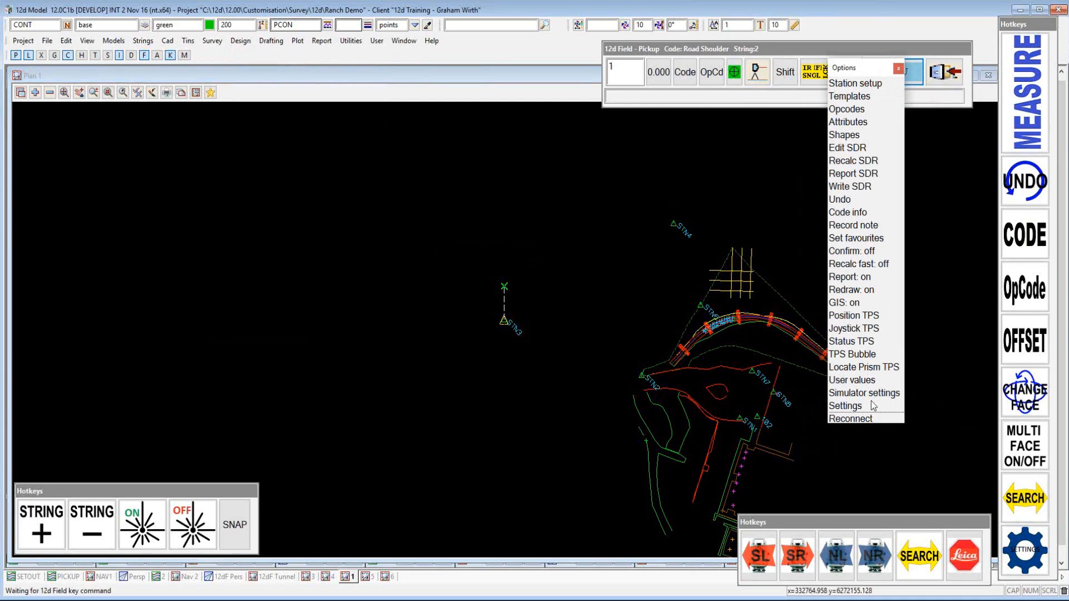
left_click(858, 239)
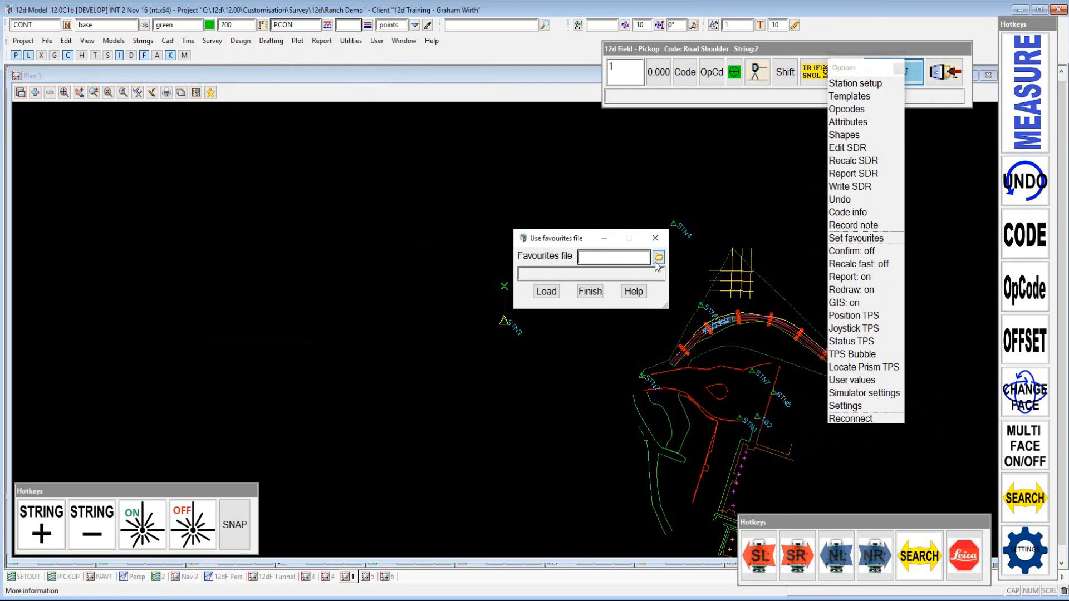
left_click(658, 257)
left_click(718, 308)
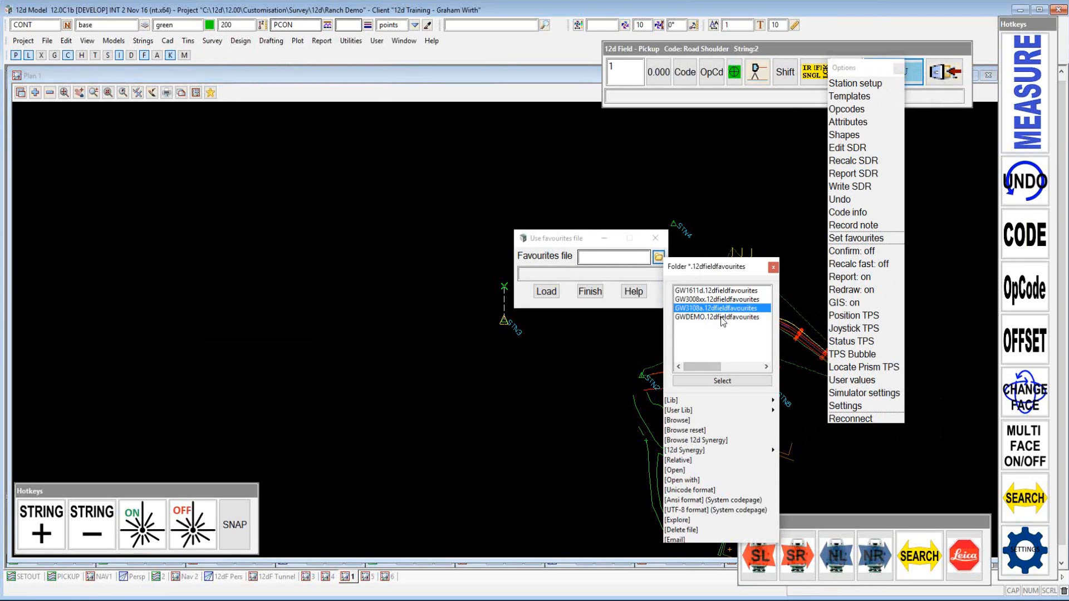
left_click(722, 317)
left_click(702, 381)
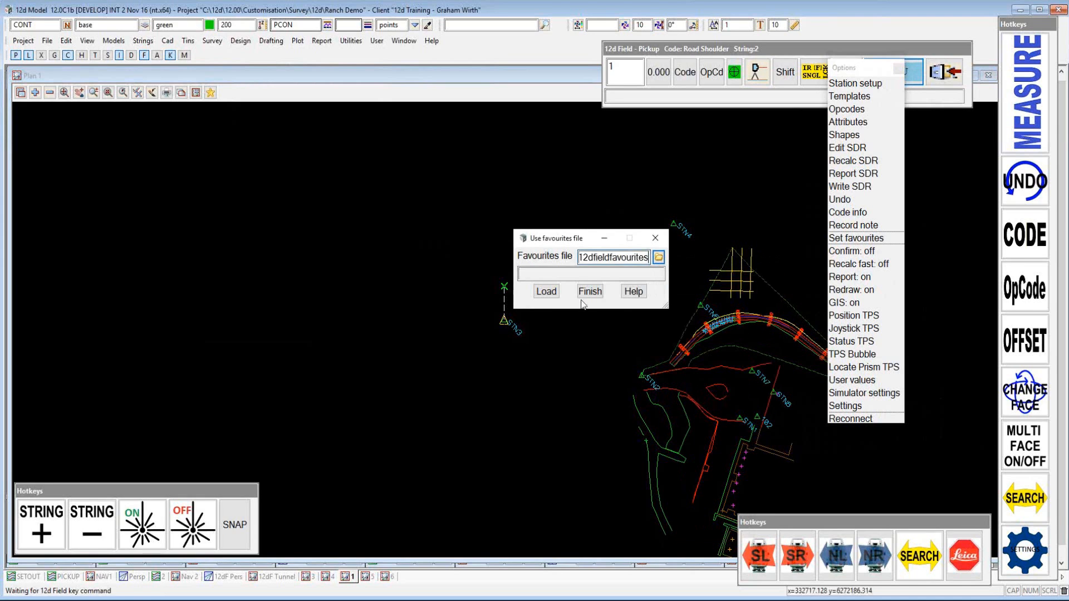
left_click(547, 291)
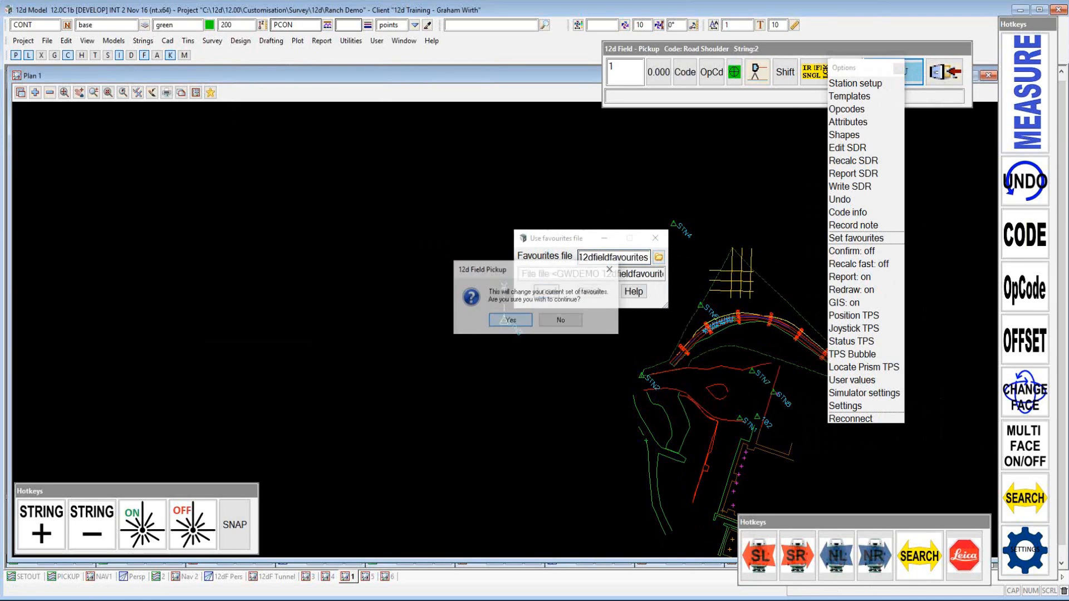
key("Return")
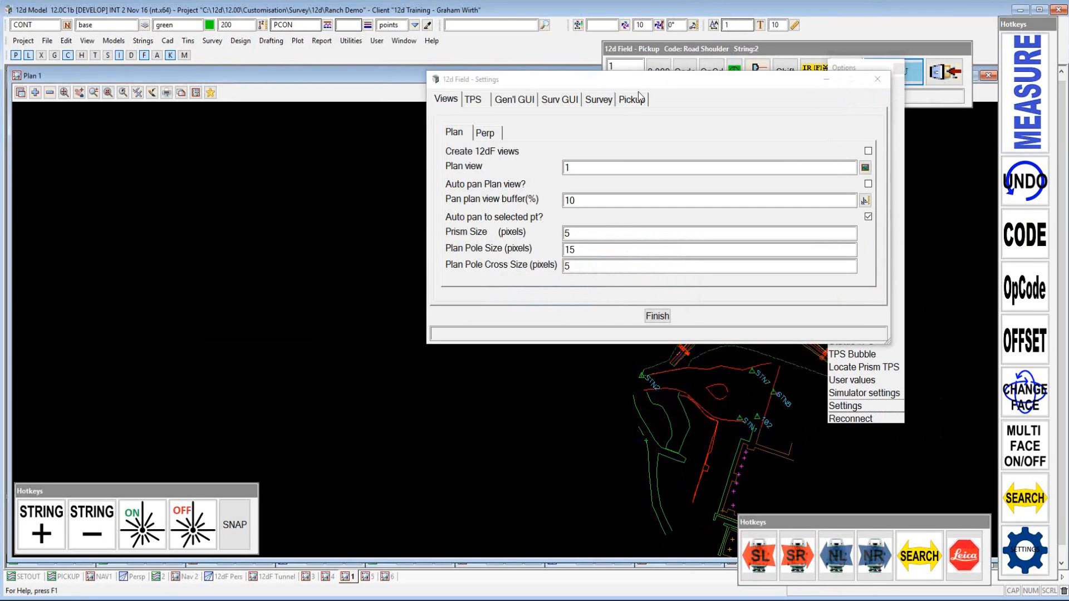
Set the pickup Favourites mode to On - Horizontal and place the favourites bar clear of the hotkeys, then close the open dialogs
left_click(638, 99)
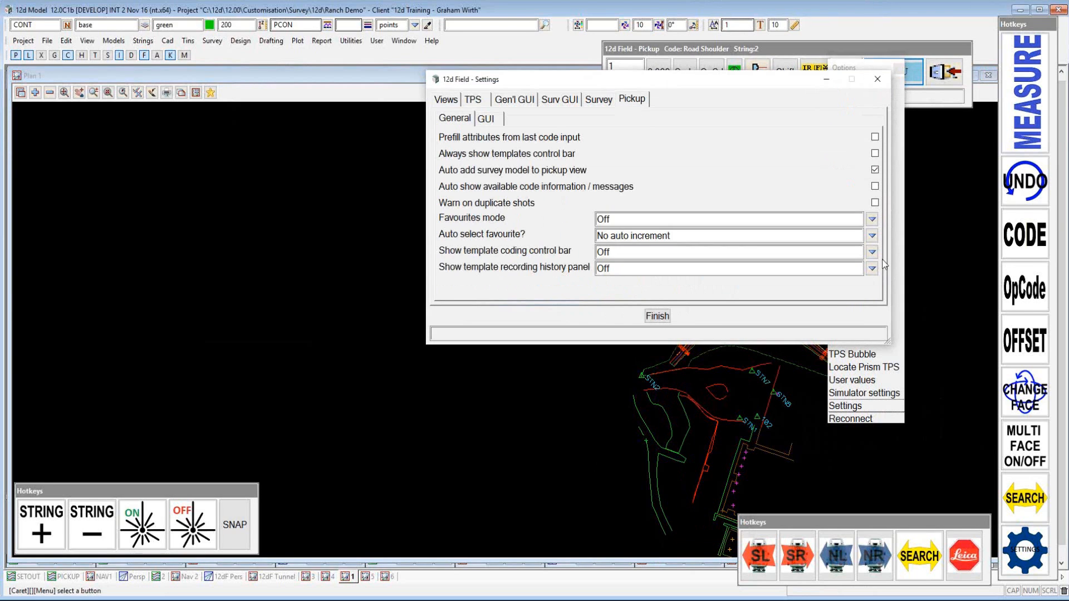
left_click(872, 221)
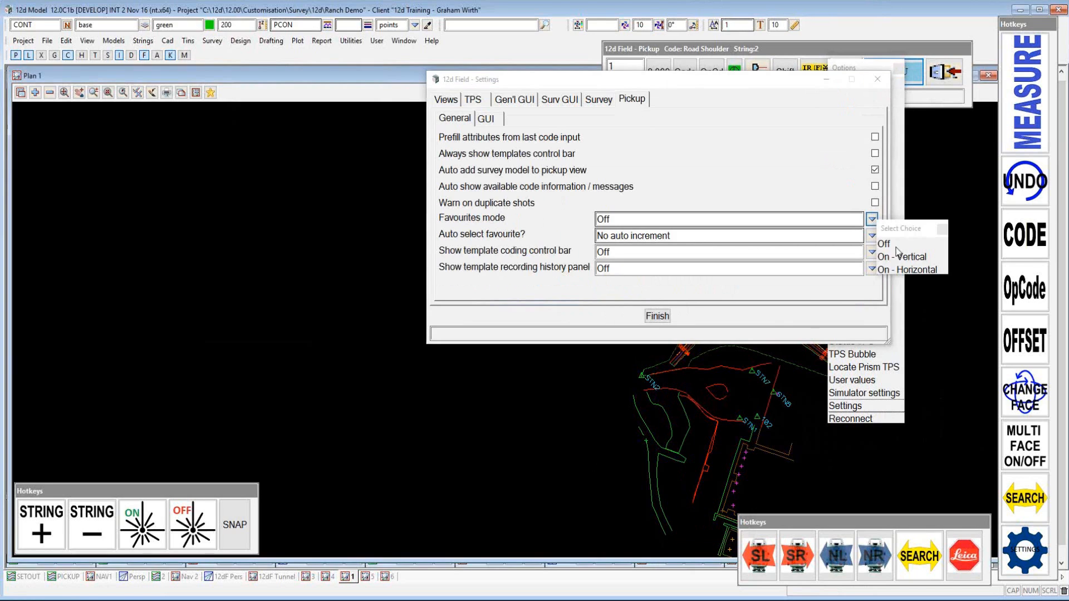
left_click(910, 270)
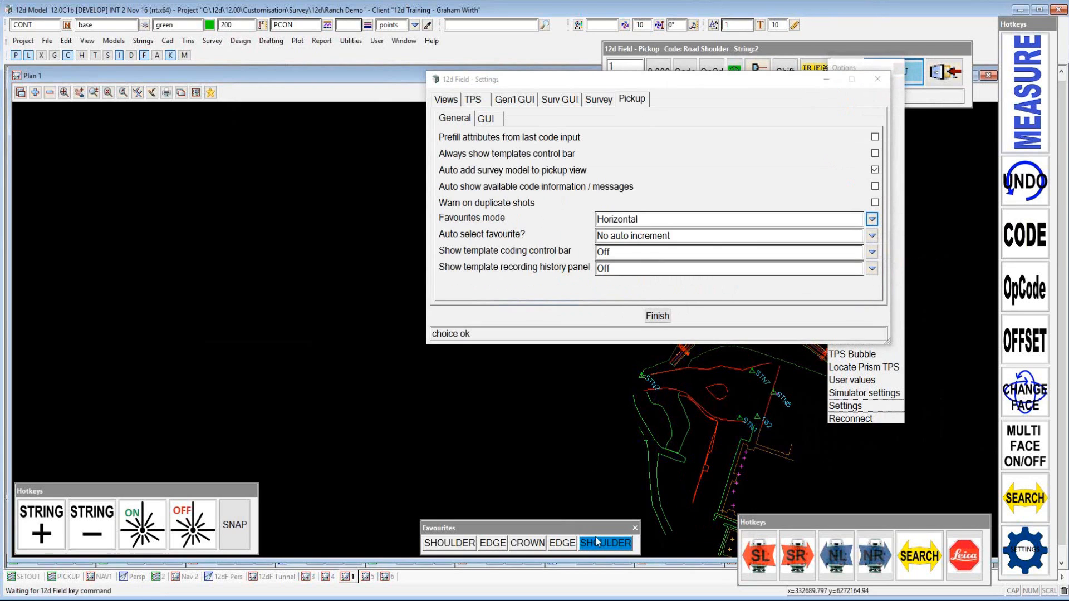
left_click_drag(568, 525, 483, 499)
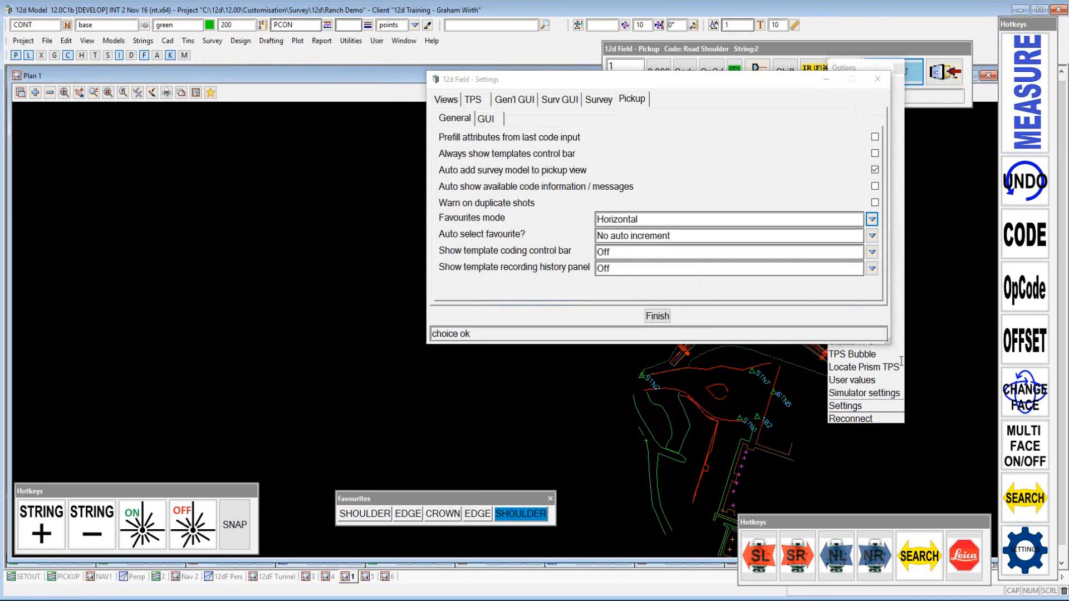
left_click(657, 316)
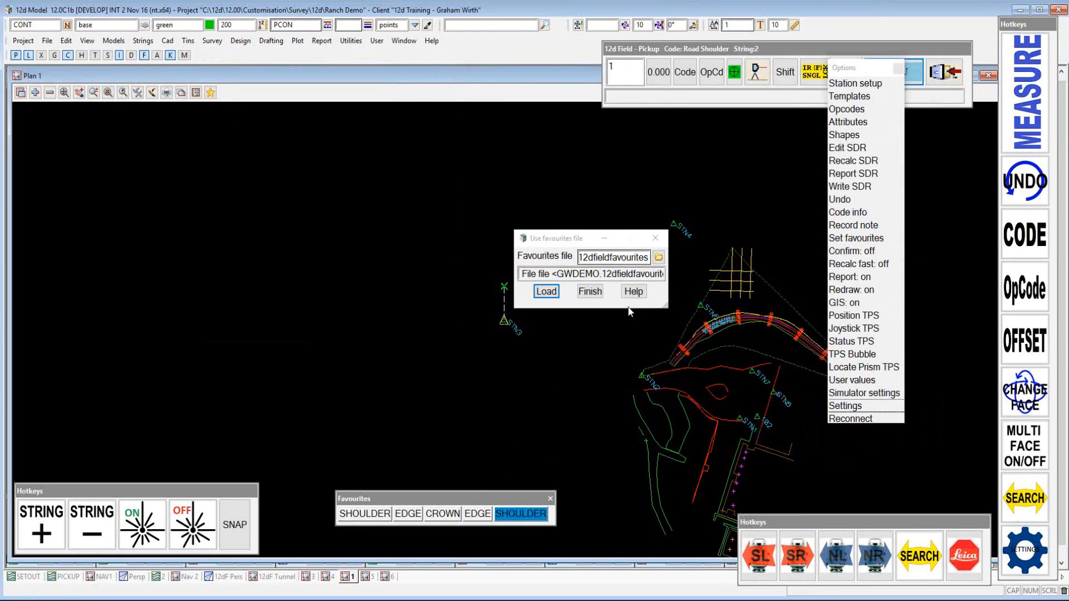
left_click(592, 293)
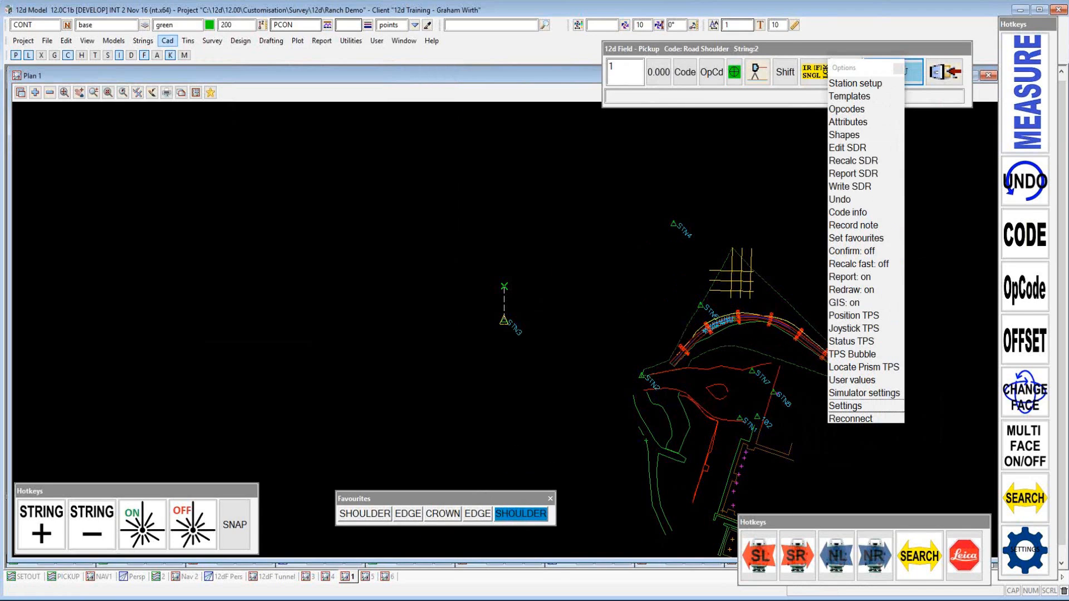
Make the CROWN favourite the current pickup code, dismiss the options list and reposition the pickup bar
left_click(444, 515)
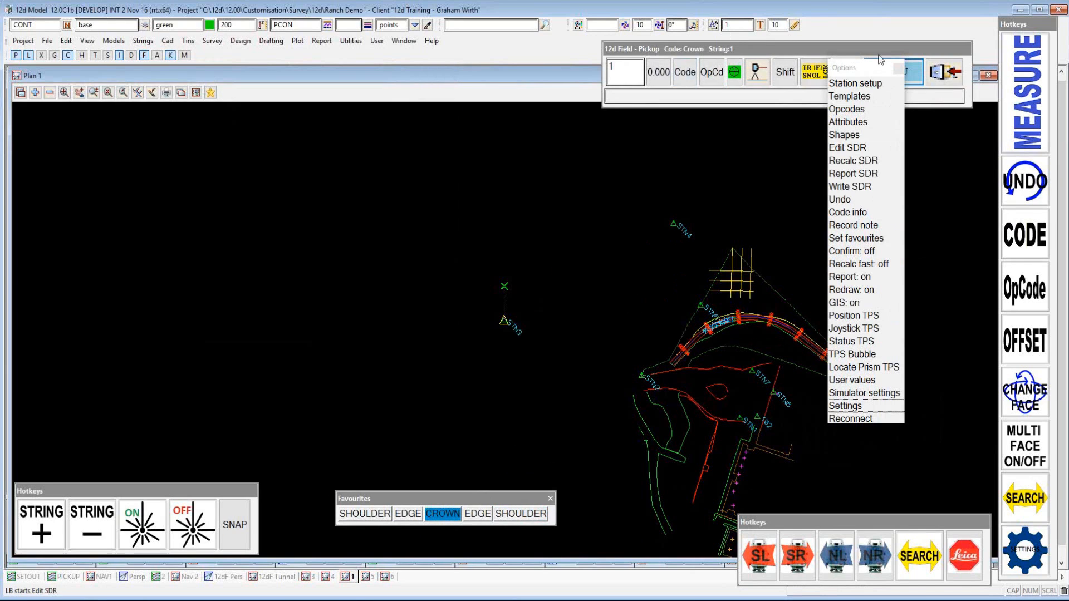
left_click(901, 73)
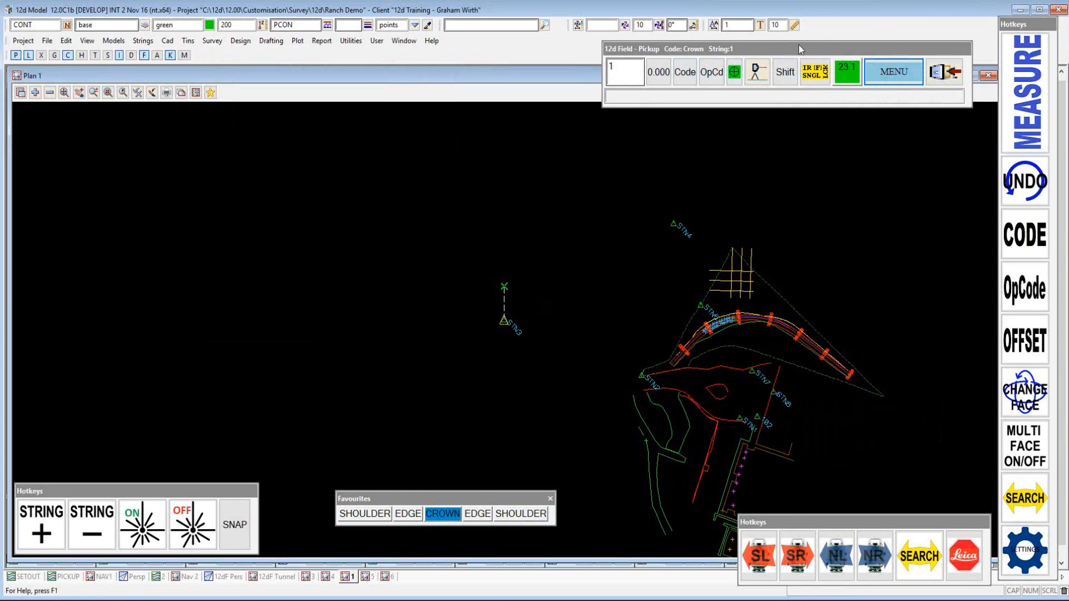
left_click_drag(800, 49, 764, 55)
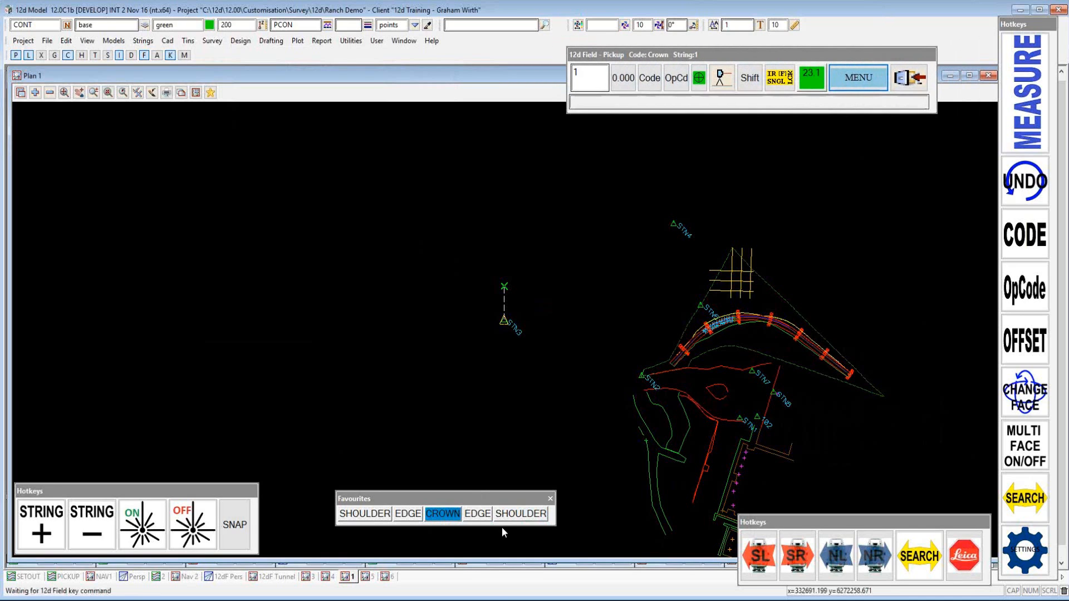
Measure a first CROWN point, plus two more with repeat measurement at locations picked in the plan northwest of STN3
left_click(40, 536)
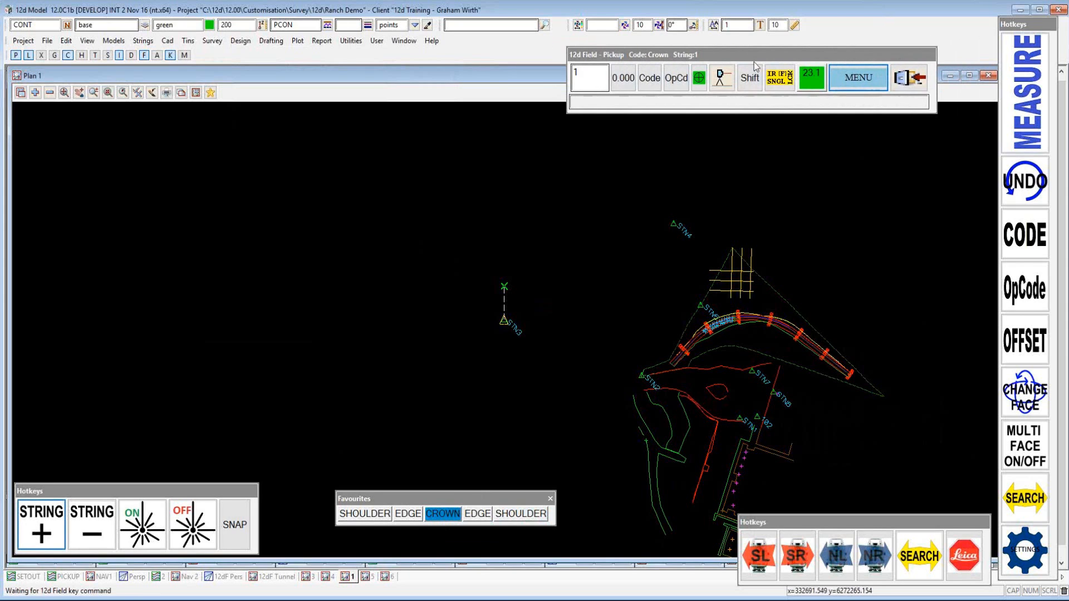
left_click(717, 82)
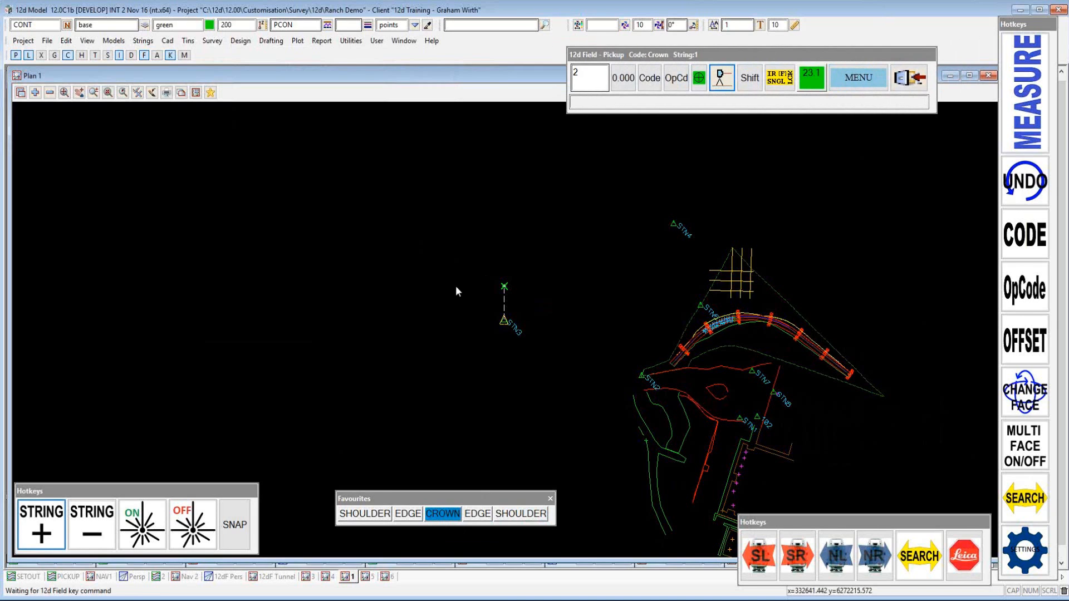
left_click(871, 79)
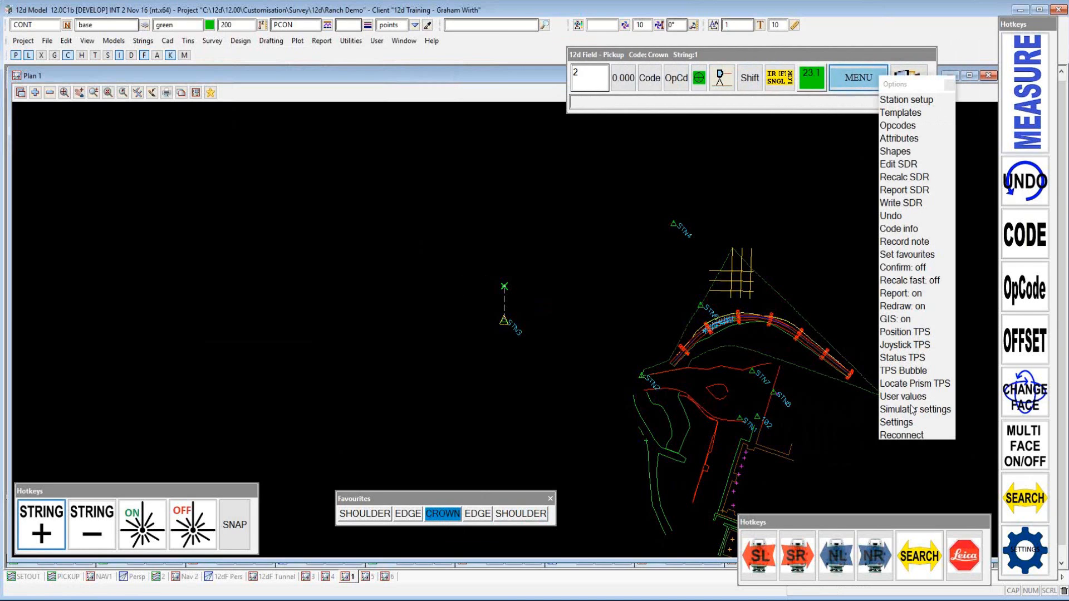
left_click(912, 332)
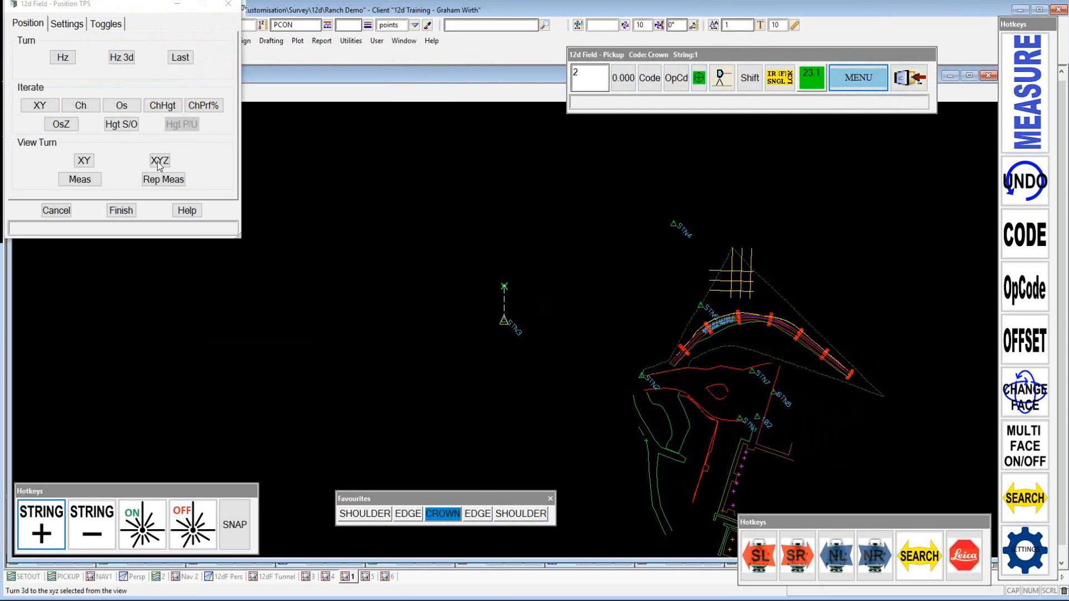
left_click(162, 180)
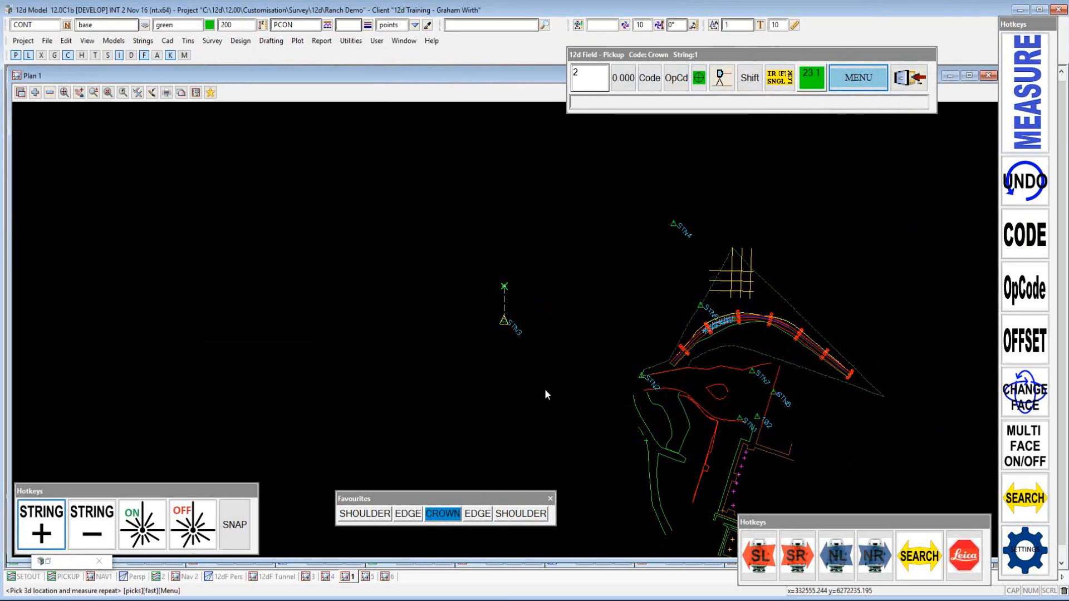
left_click(440, 243)
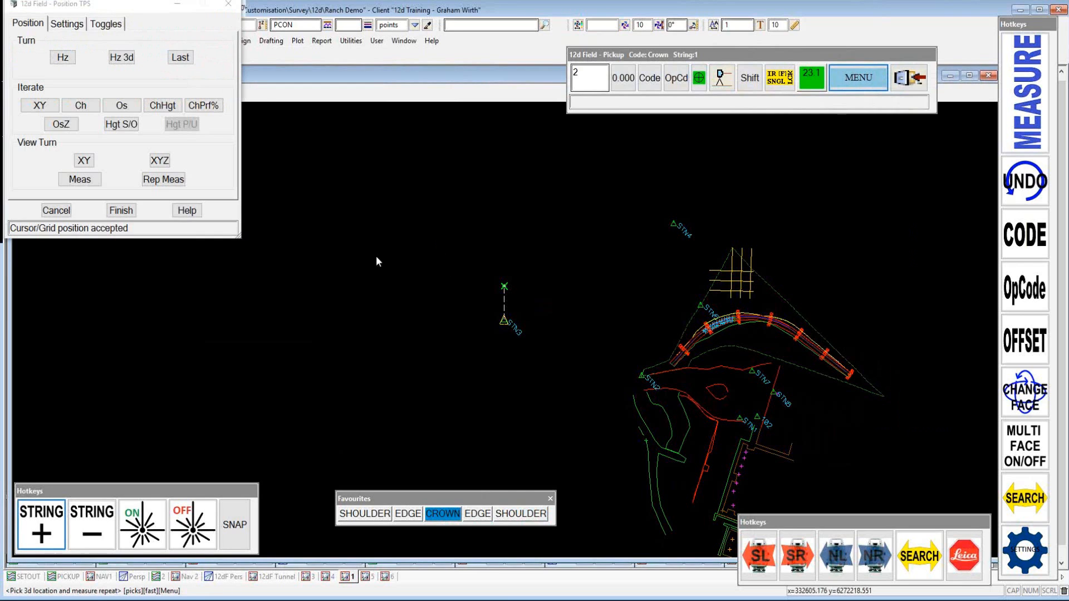
left_click(329, 244)
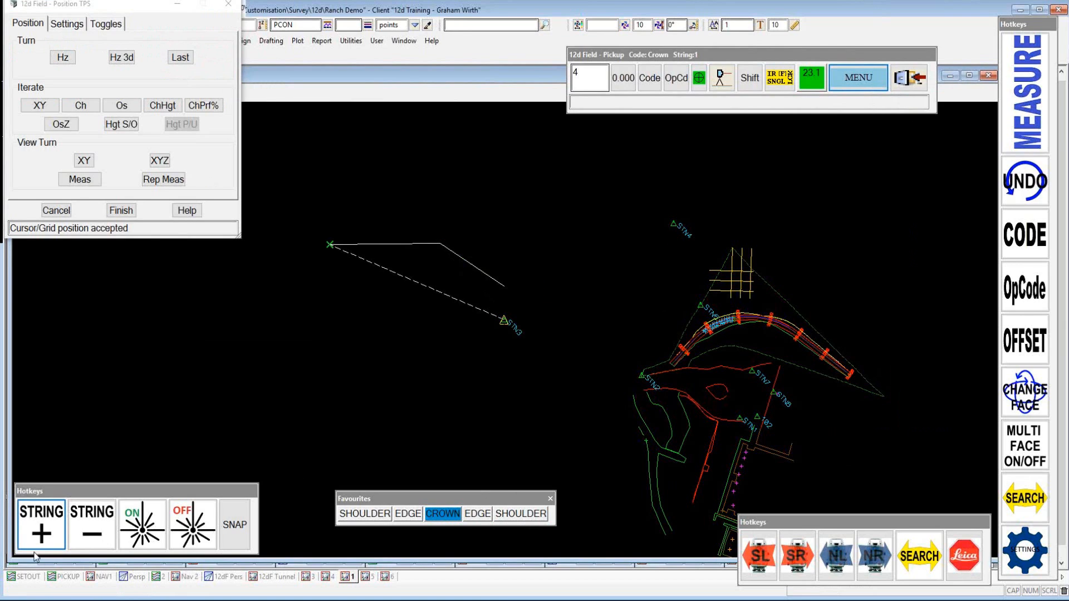
left_click(121, 209)
Add the model GW1611c DRNGE PIPE to the Plan 1 view
left_click(35, 93)
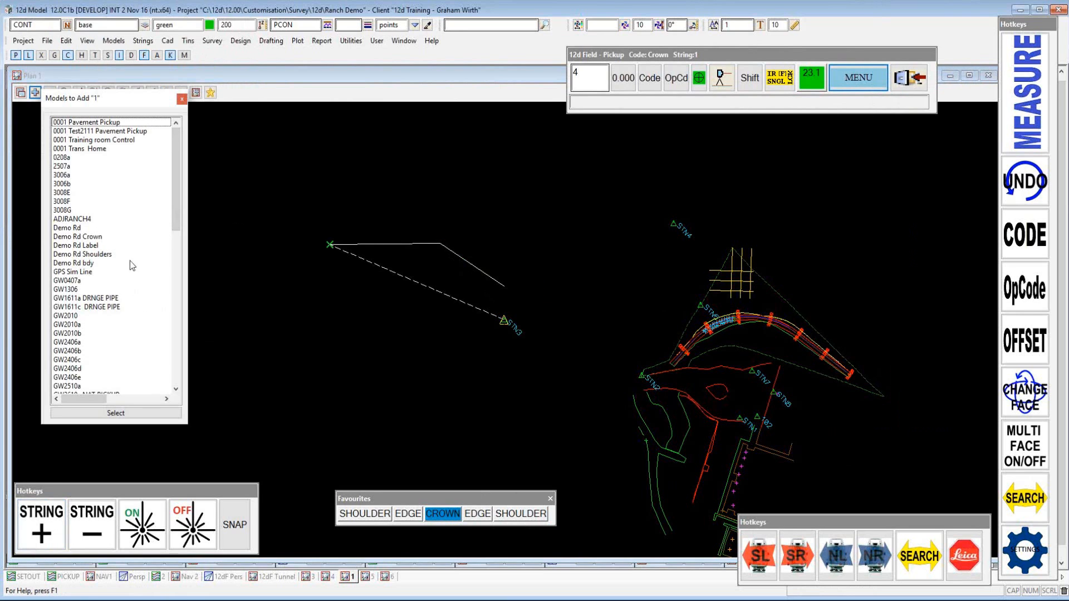
double_click(98, 308)
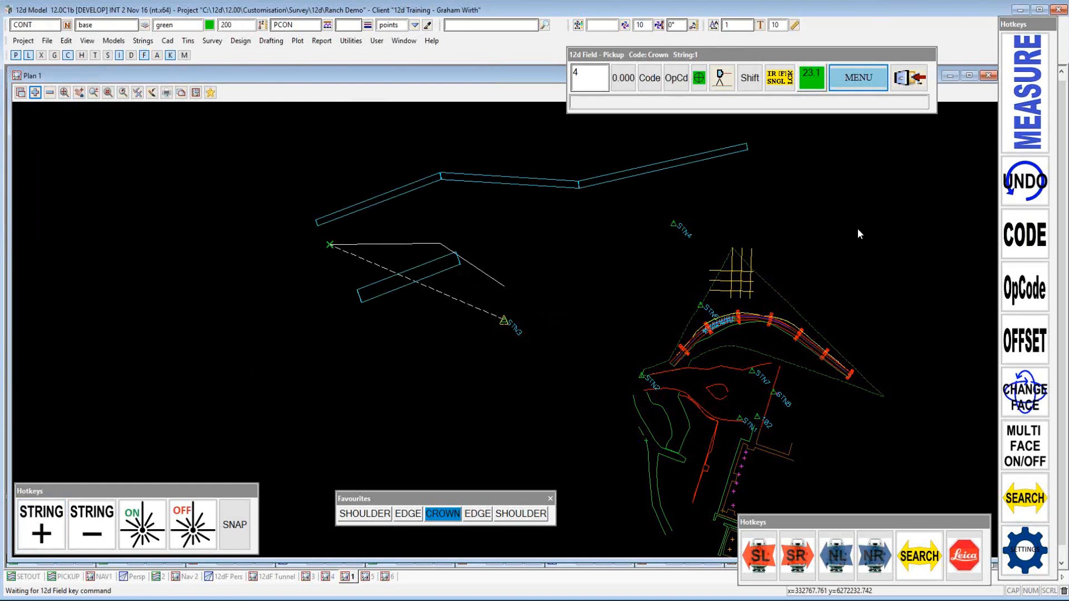
left_click(856, 81)
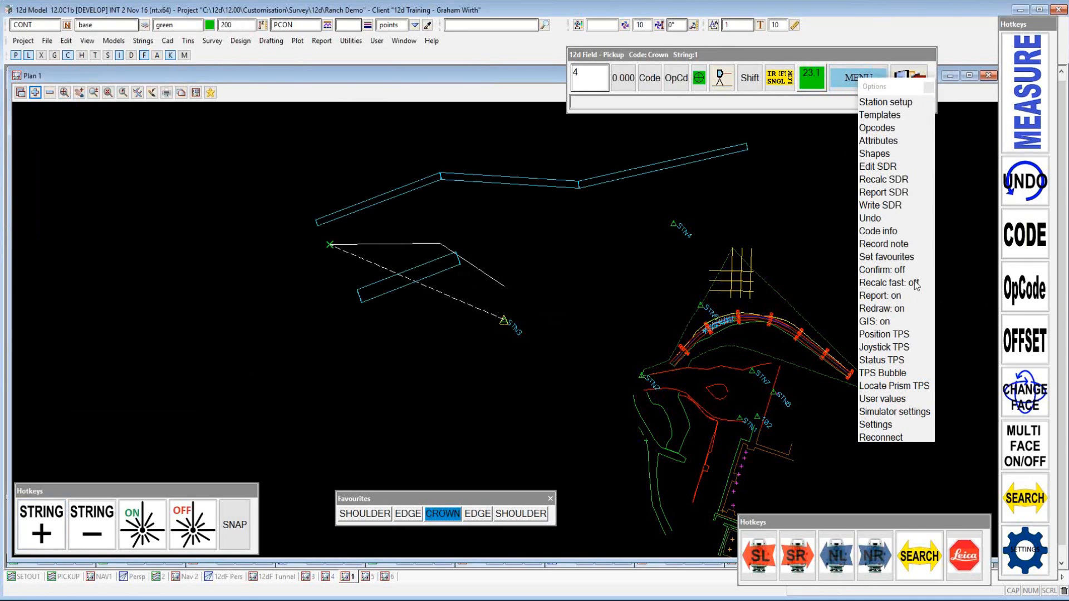
left_click(929, 88)
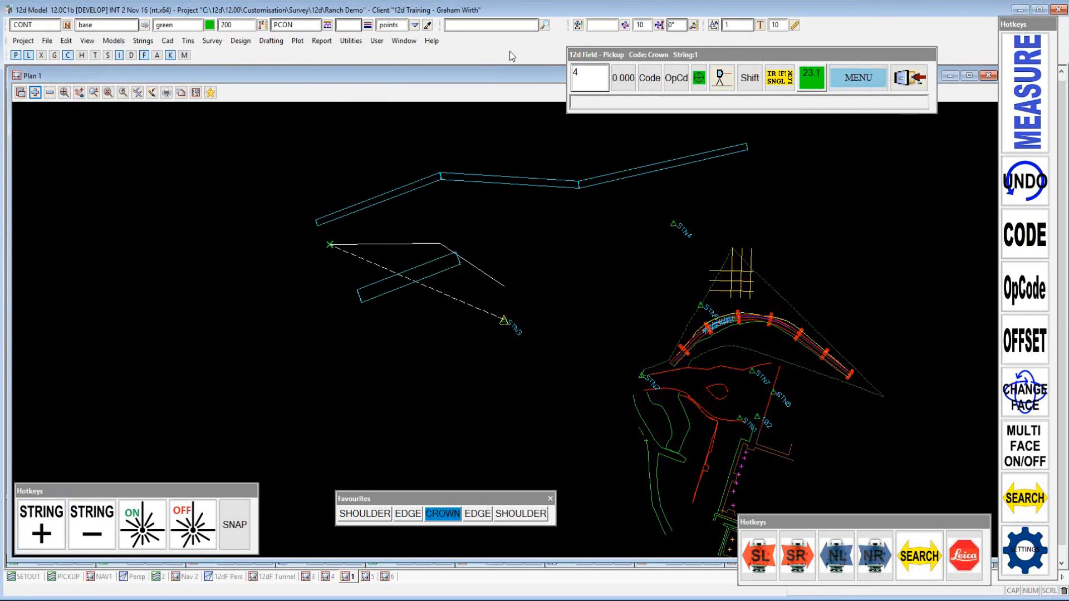
Change the pickup feature code to TREE from the Vegetation group, with string number 0
left_click(649, 78)
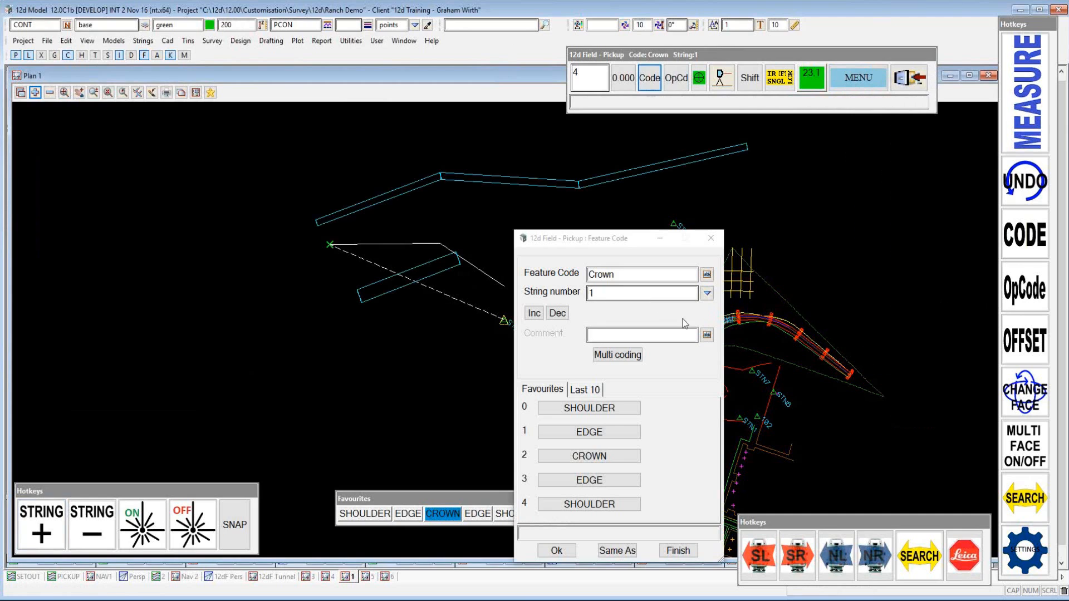
left_click(707, 273)
left_click(592, 405)
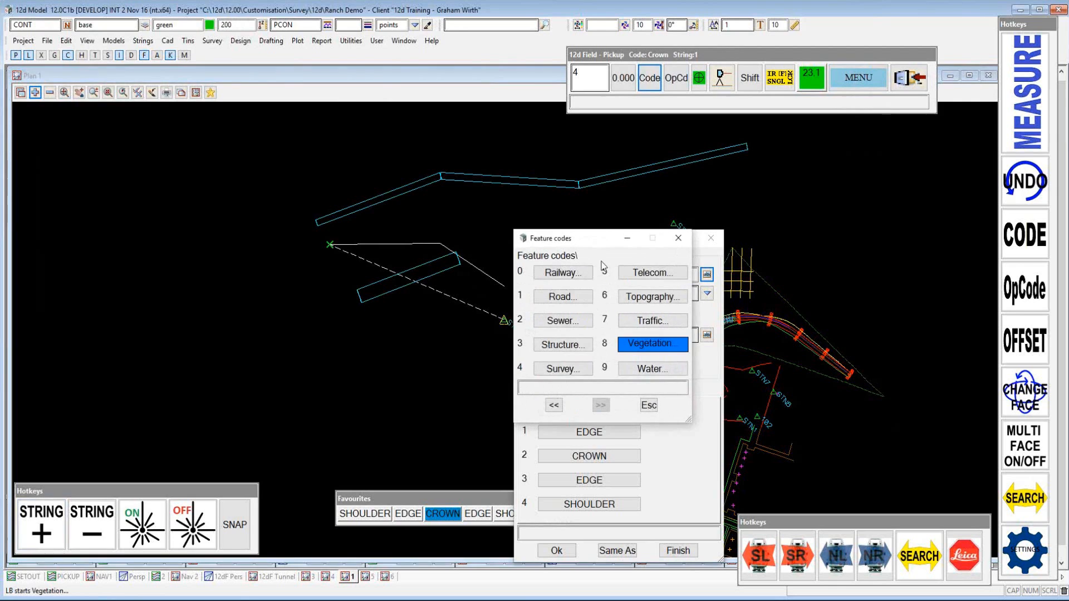
left_click(625, 340)
left_click(663, 323)
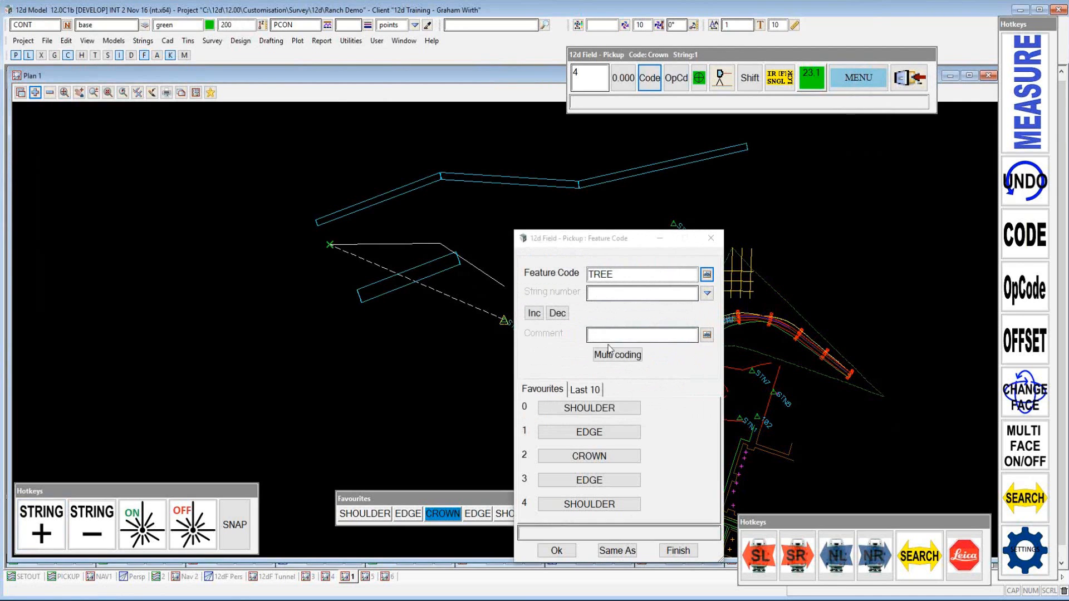
left_click(600, 299)
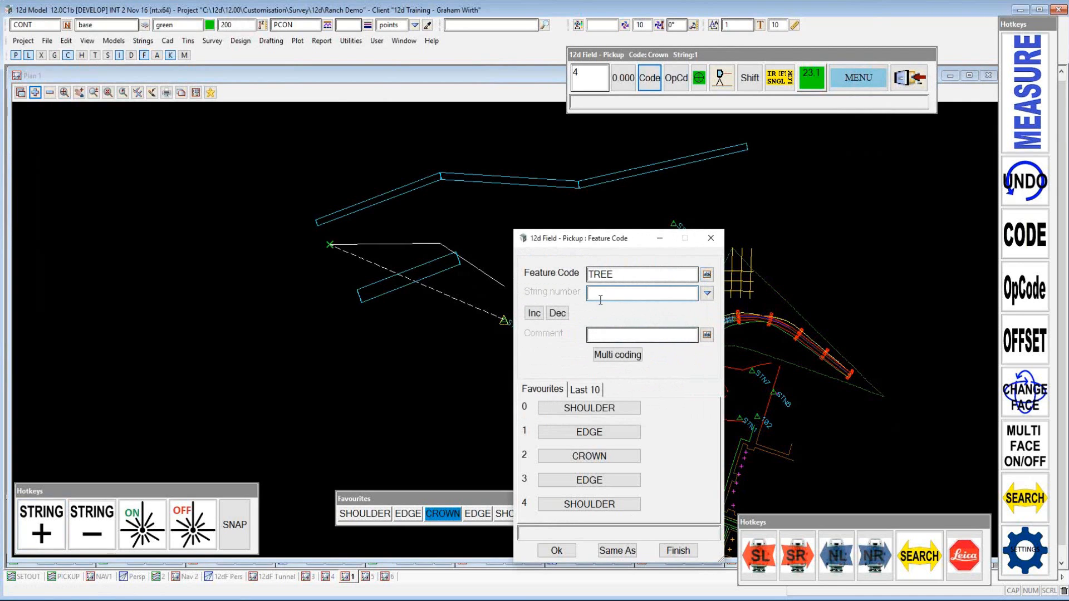
type("0")
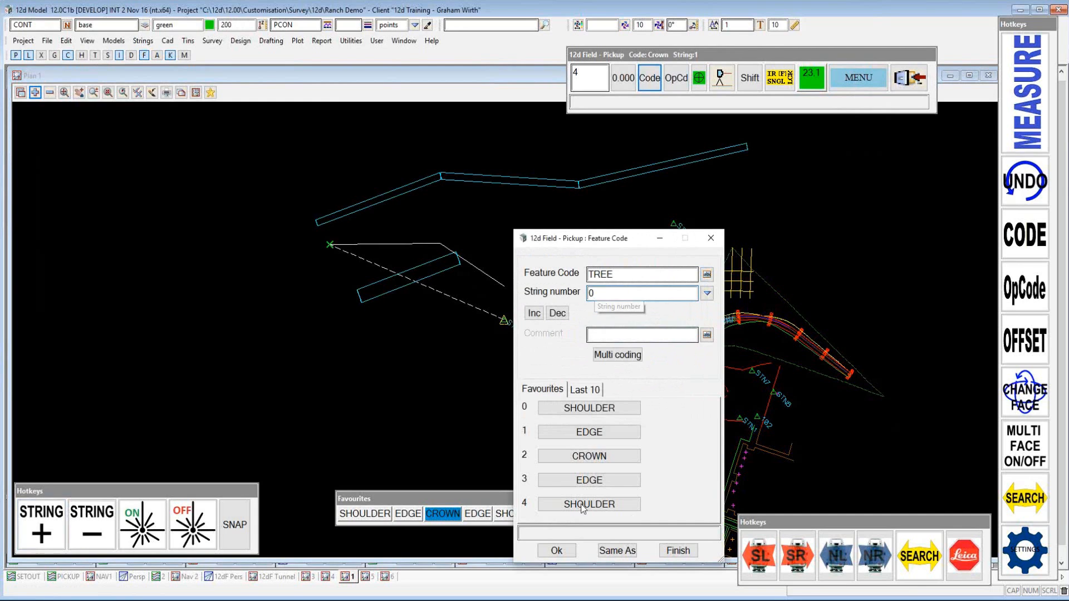
left_click(562, 557)
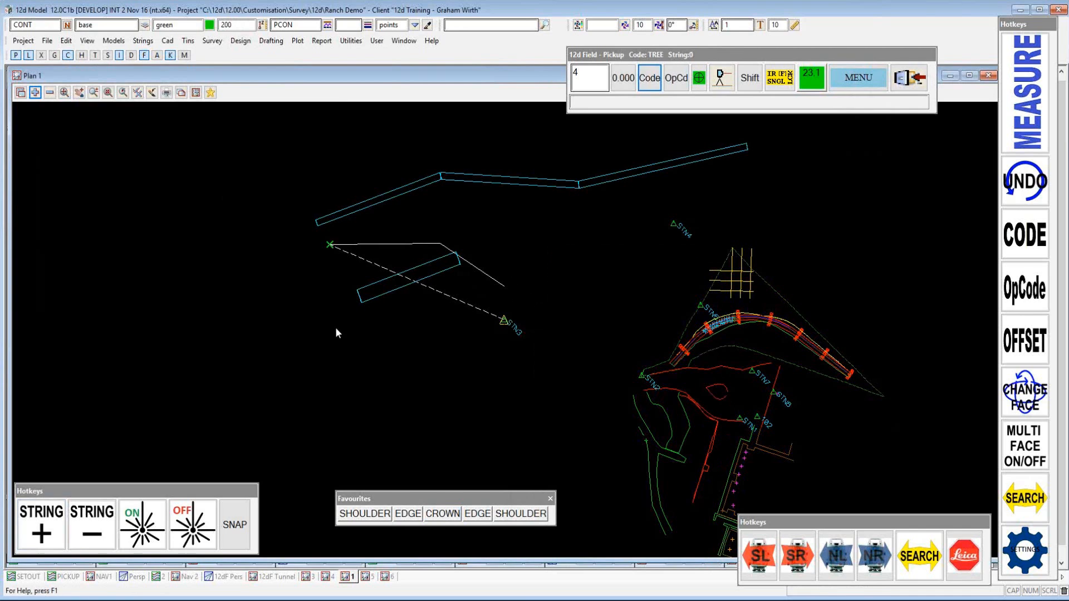
Turn the TPS to a 3D location picked southwest of STN3, measure a TREE point and move the Tree attribute form clear of the plan's middle
left_click(843, 74)
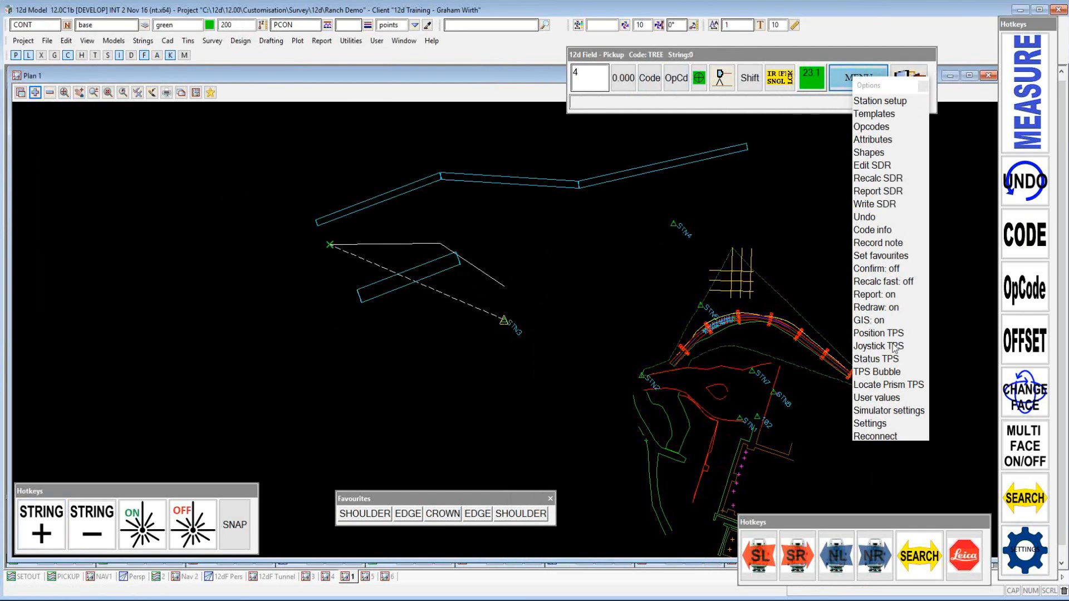
left_click(879, 333)
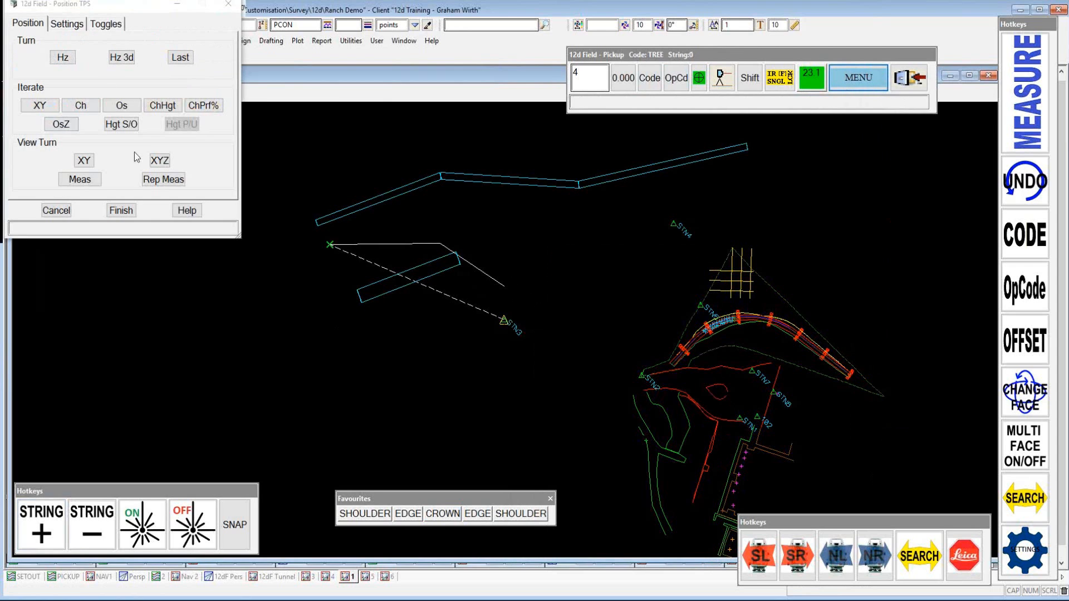
left_click(435, 381)
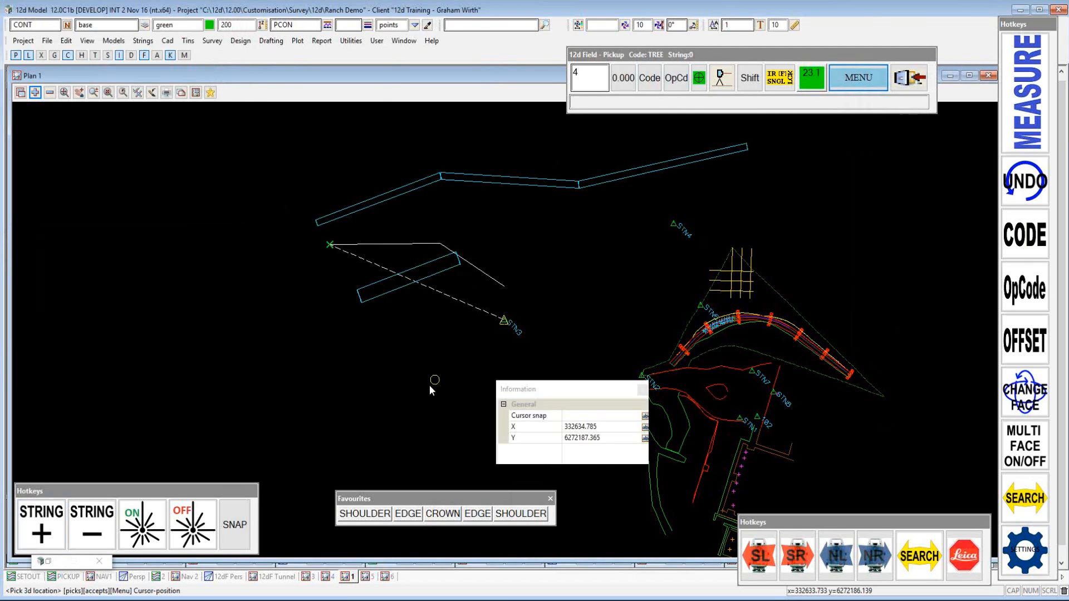
middle_click(428, 388)
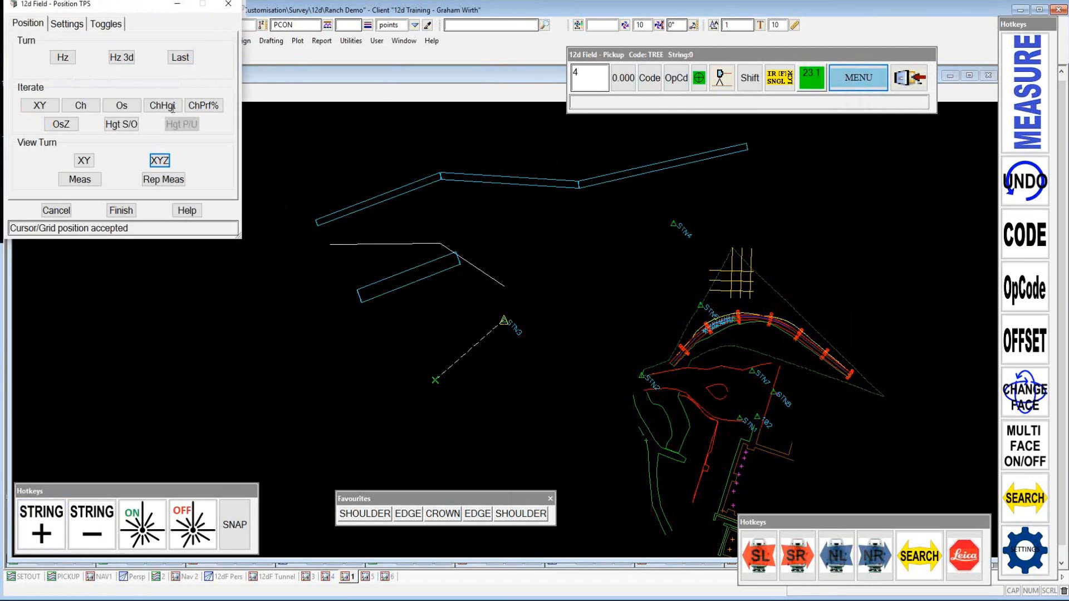
left_click(721, 78)
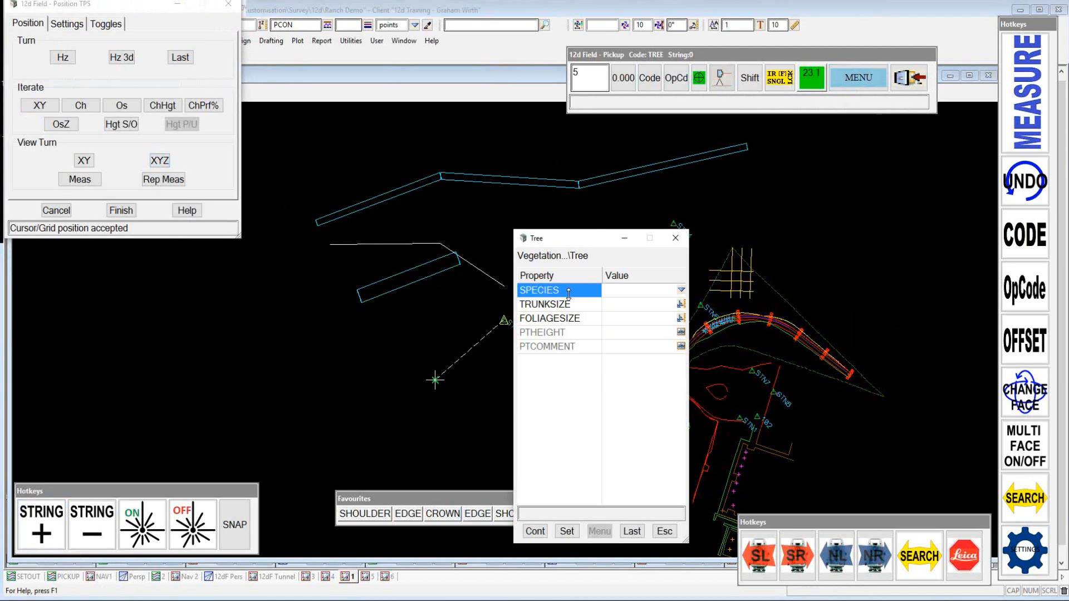
left_click_drag(598, 239, 771, 166)
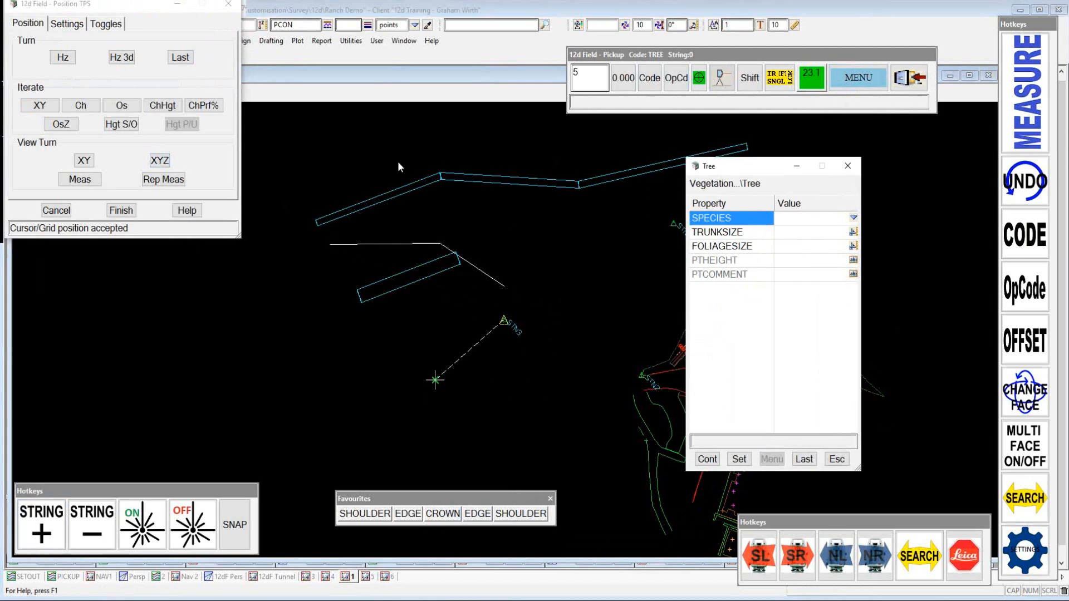
left_click(121, 210)
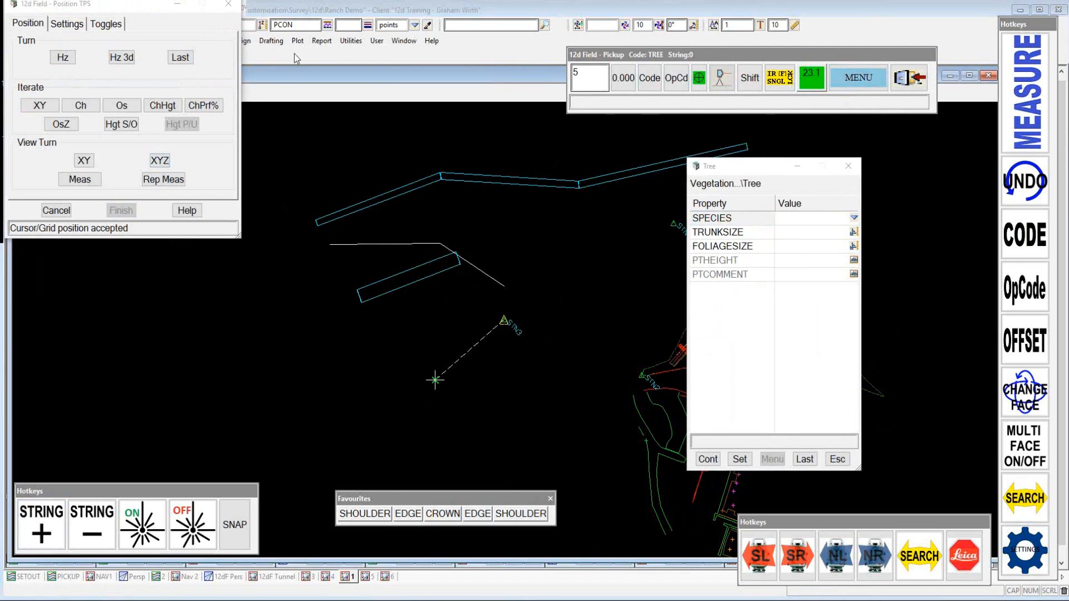
Open the 12d Pickup Codes Editor and read in the file 12D PUSURVEY.12dfieldcodes from the user library
left_click(212, 40)
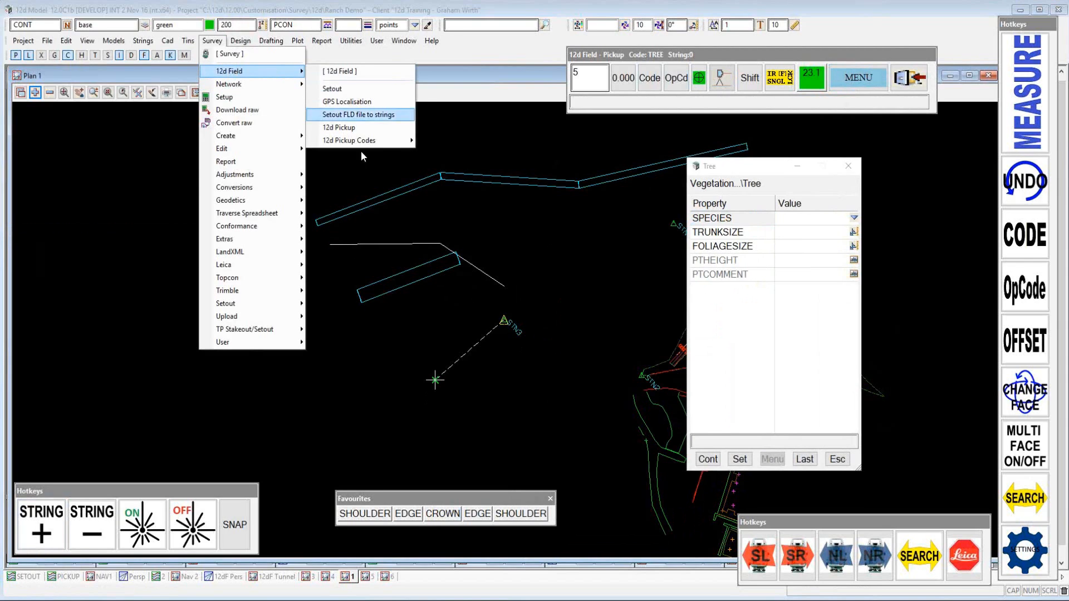
mouse_move(363, 146)
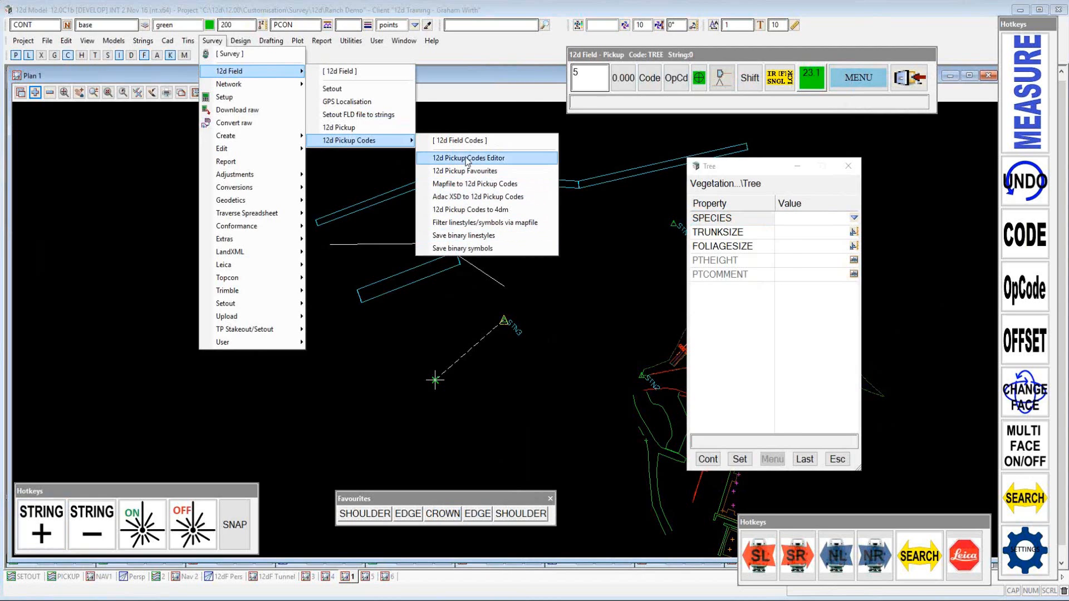
left_click(469, 158)
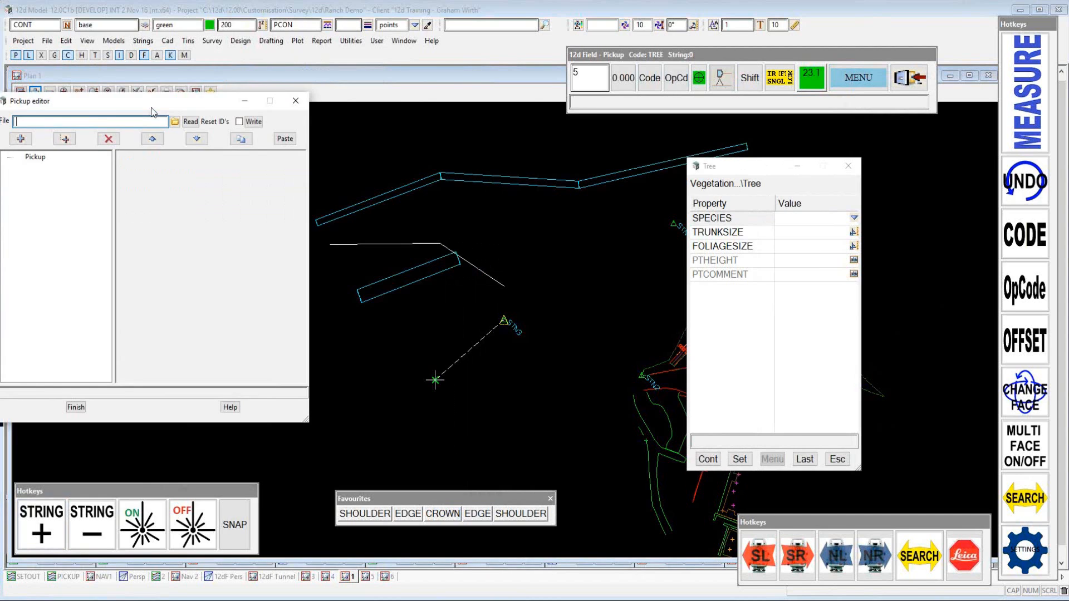
left_click(213, 130)
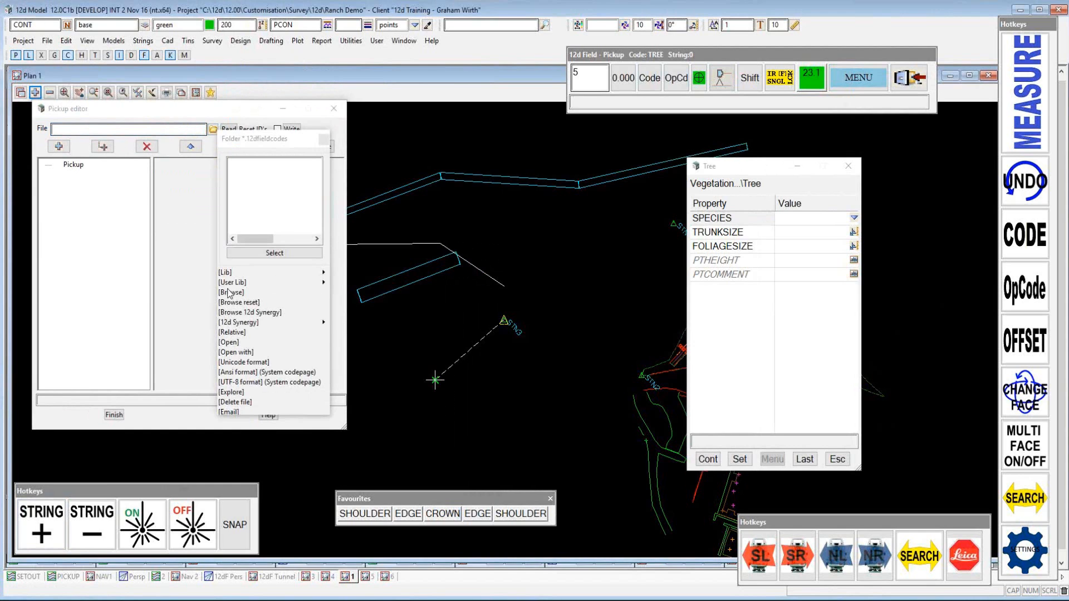
left_click(229, 294)
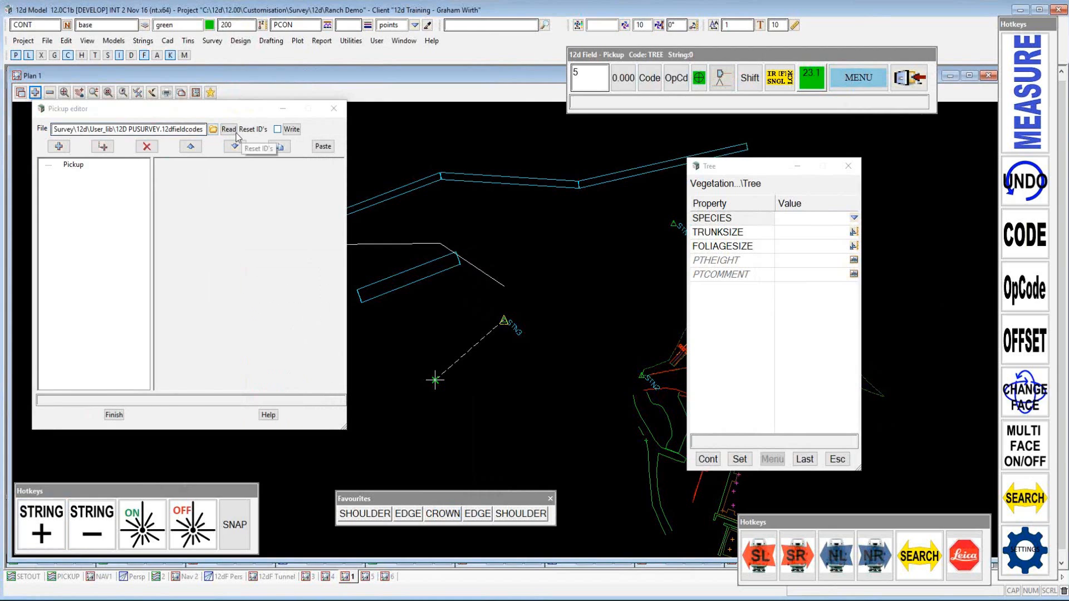
left_click(229, 129)
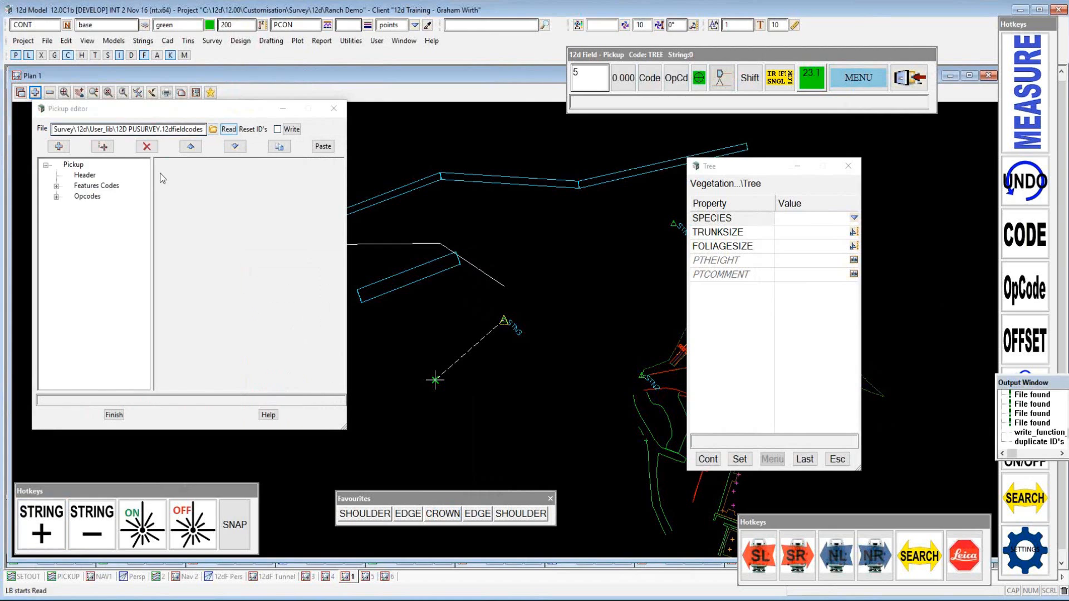
Expand the Tree code under Vegetation in the feature codes, enlarge the editor and examine the SPECIES attribute's definition
left_click(58, 187)
scroll(142, 234, "down", 5)
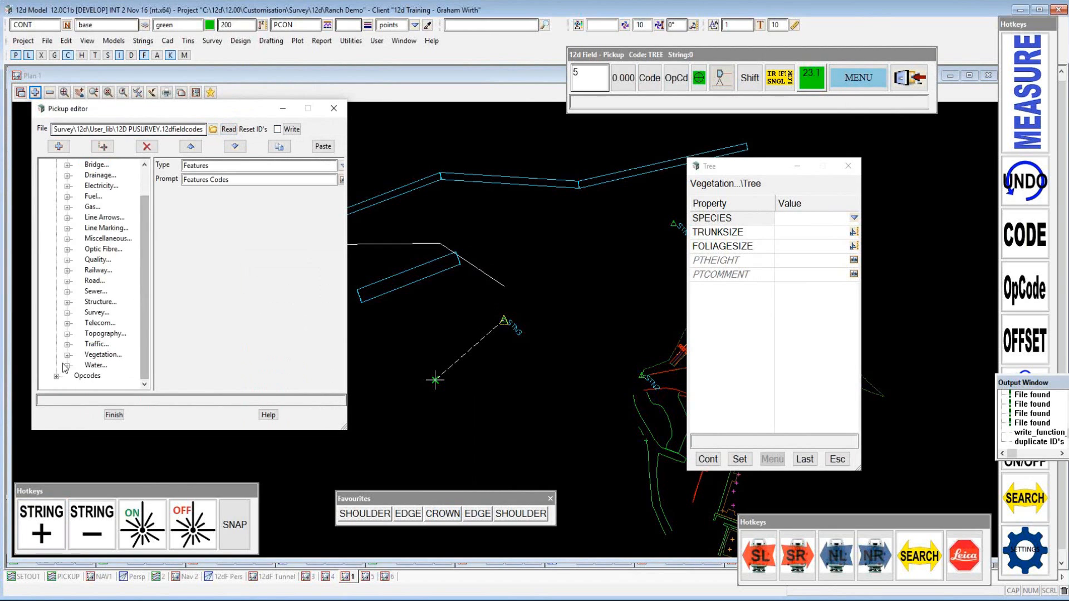
left_click(67, 355)
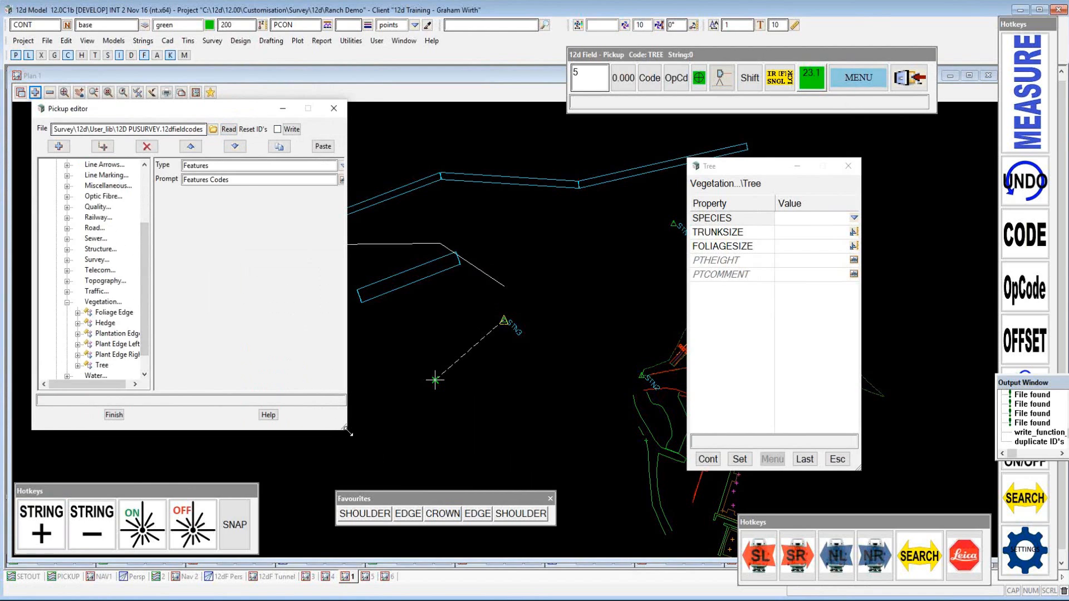
left_click_drag(370, 481, 396, 479)
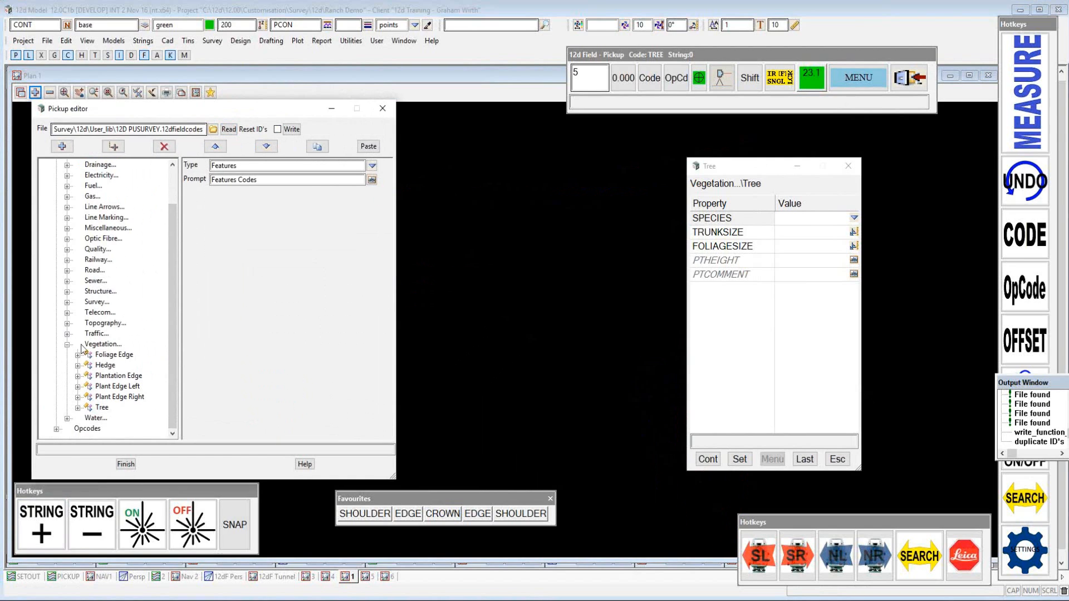
left_click(79, 408)
scroll(170, 334, "down", 1)
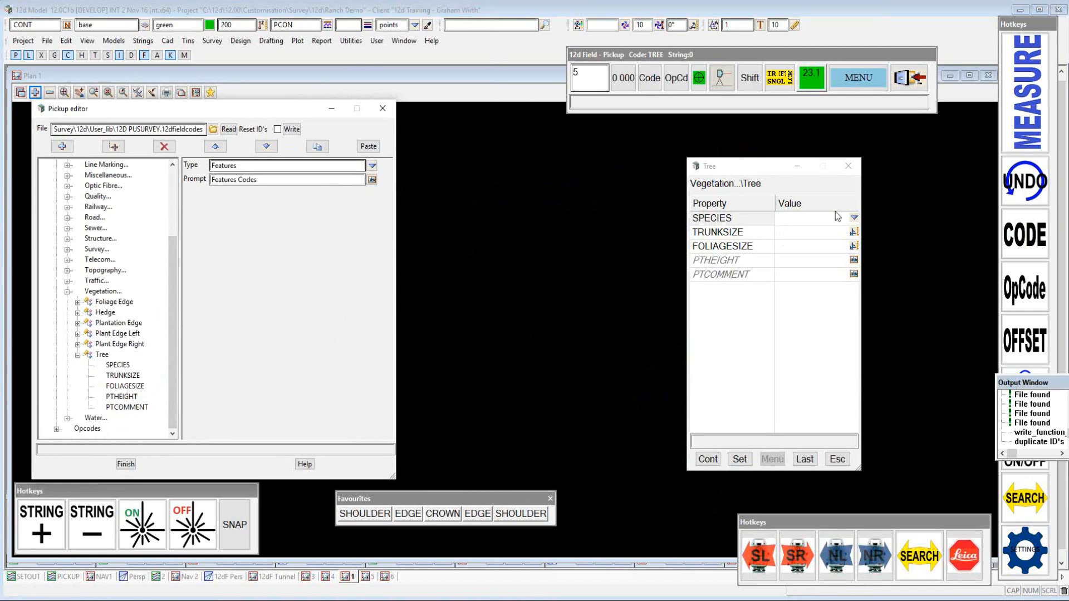
left_click(118, 365)
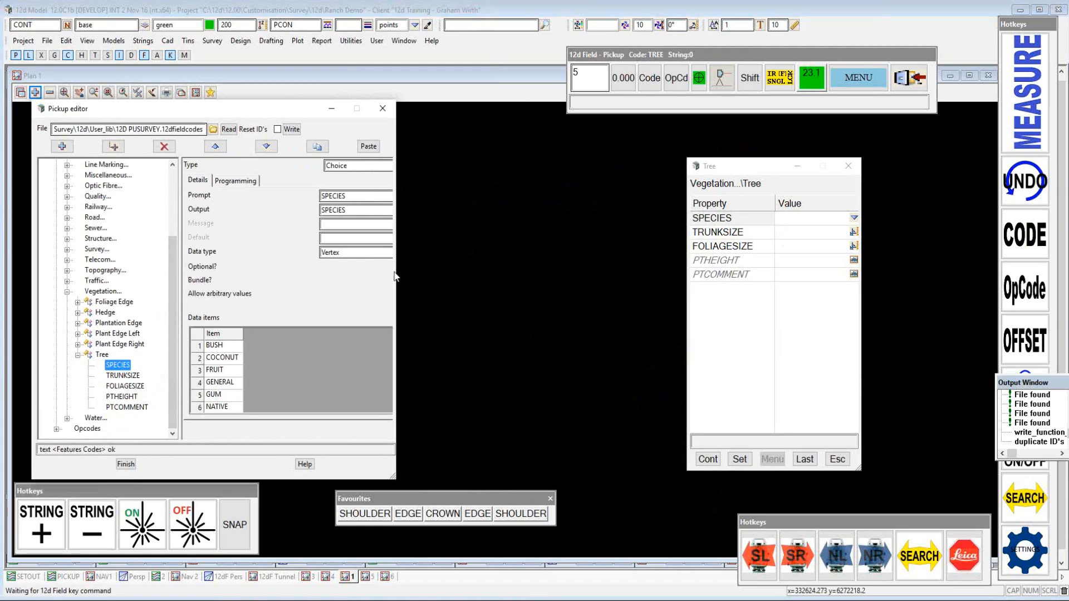
Widen the pickup codes editor, examine the Tree code's SPECIES and TRUNKSIZE attribute definitions, and close the editor
left_click_drag(426, 272, 513, 282)
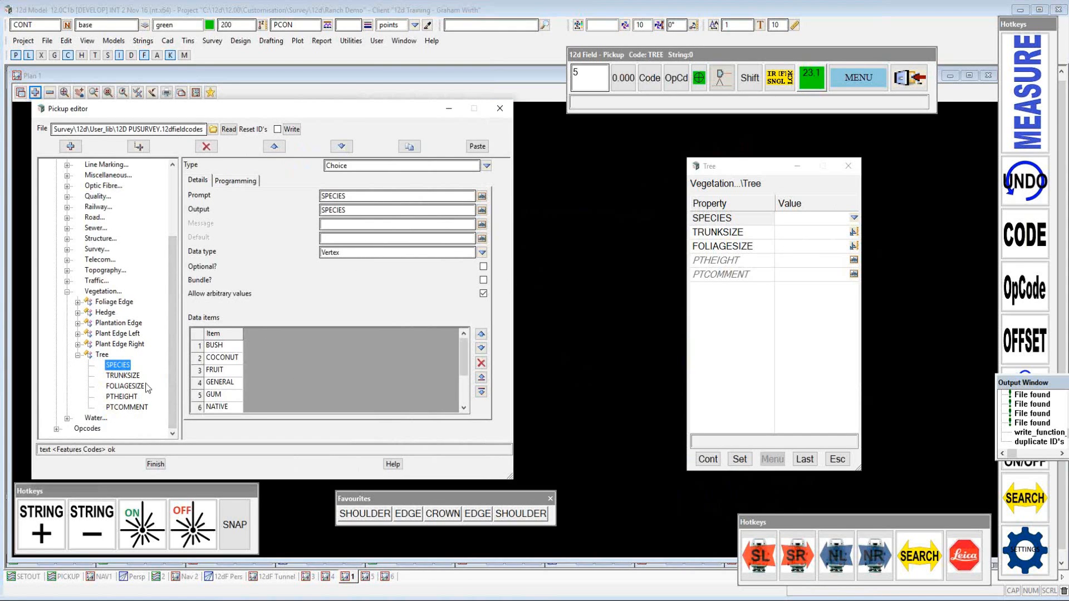
left_click(123, 376)
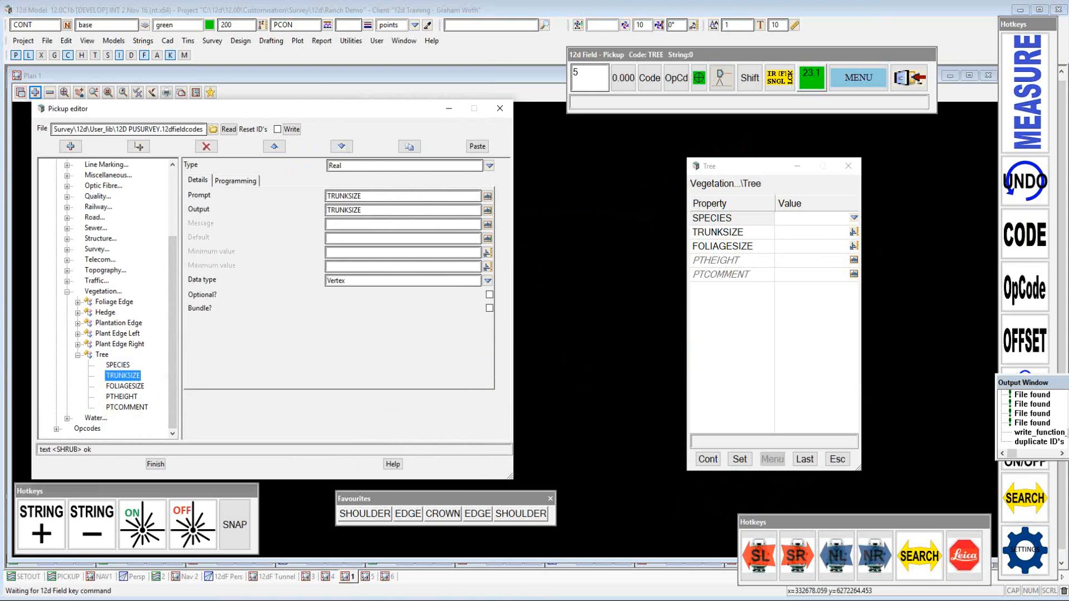
left_click(156, 465)
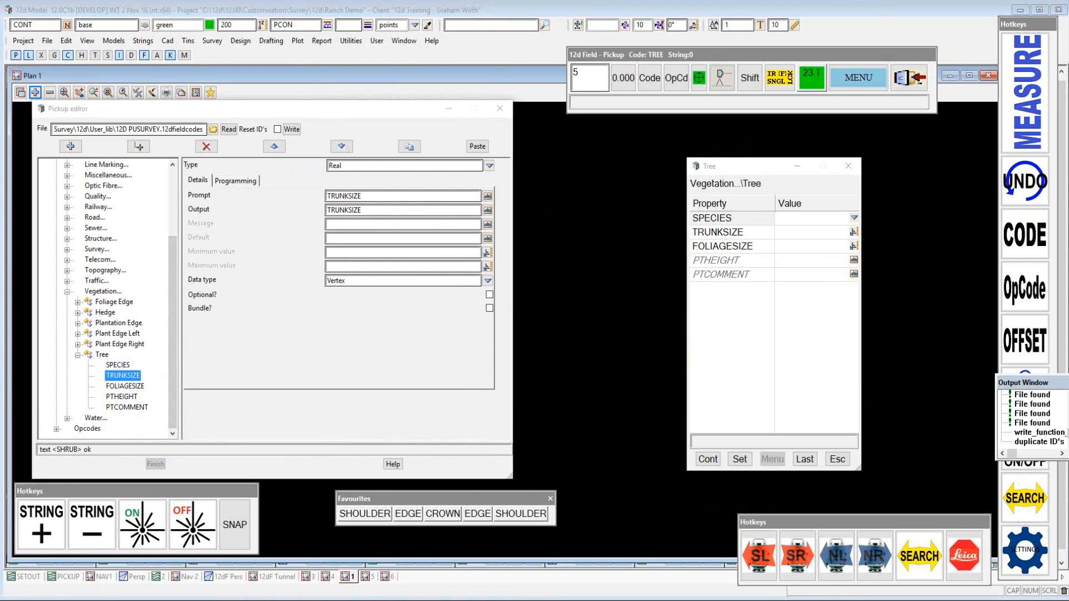
Fill in the measured tree's attributes with SPECIES GUM, TRUNKSIZE 1, FOLIAGESIZE 20 and a PTHEIGHT value, and accept them
left_click(854, 217)
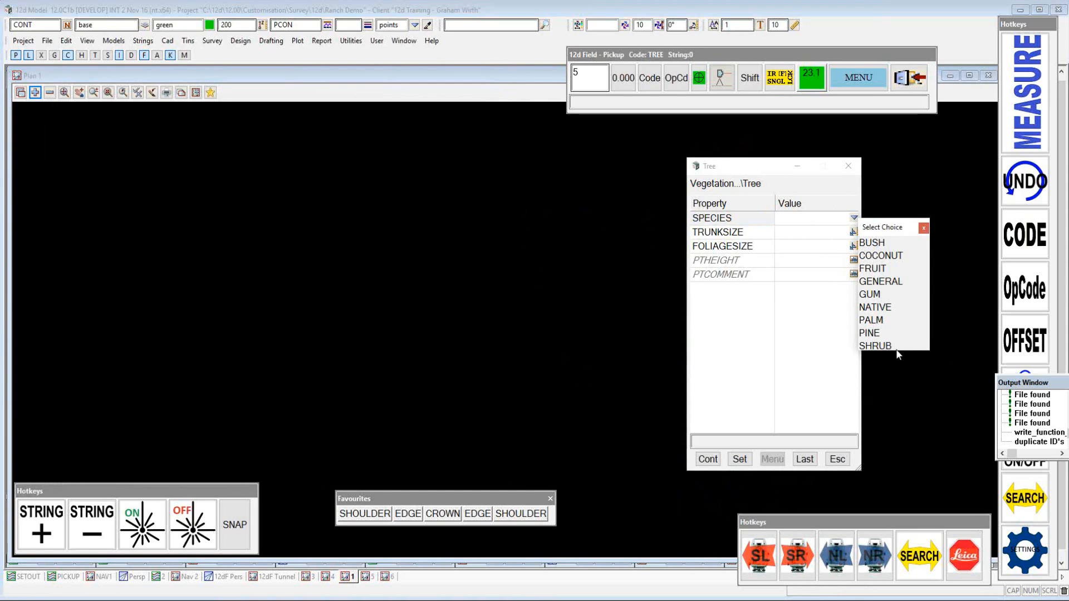
left_click(872, 295)
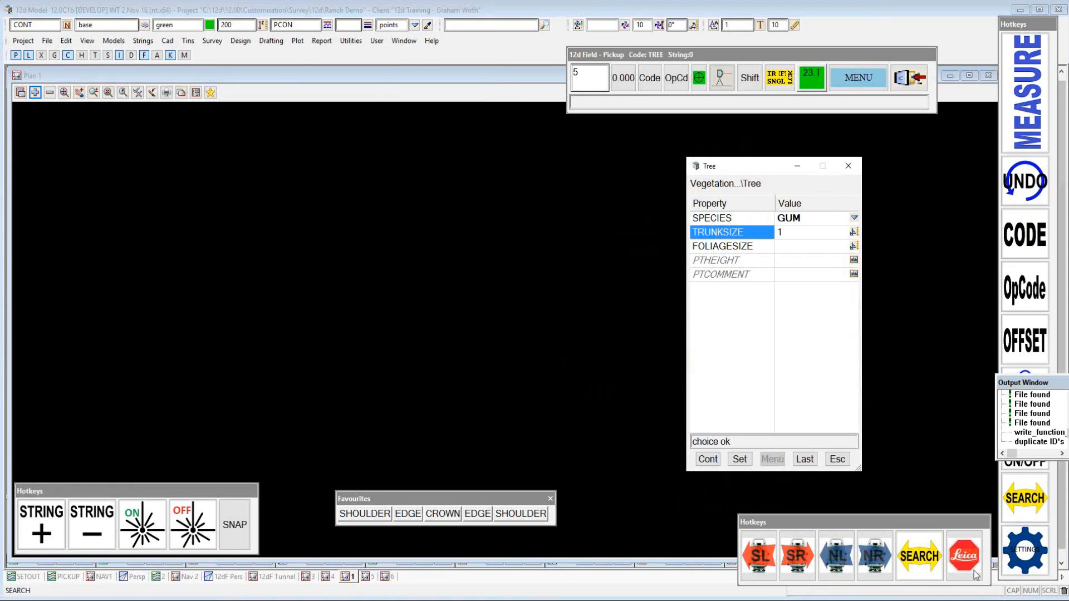
left_click(800, 252)
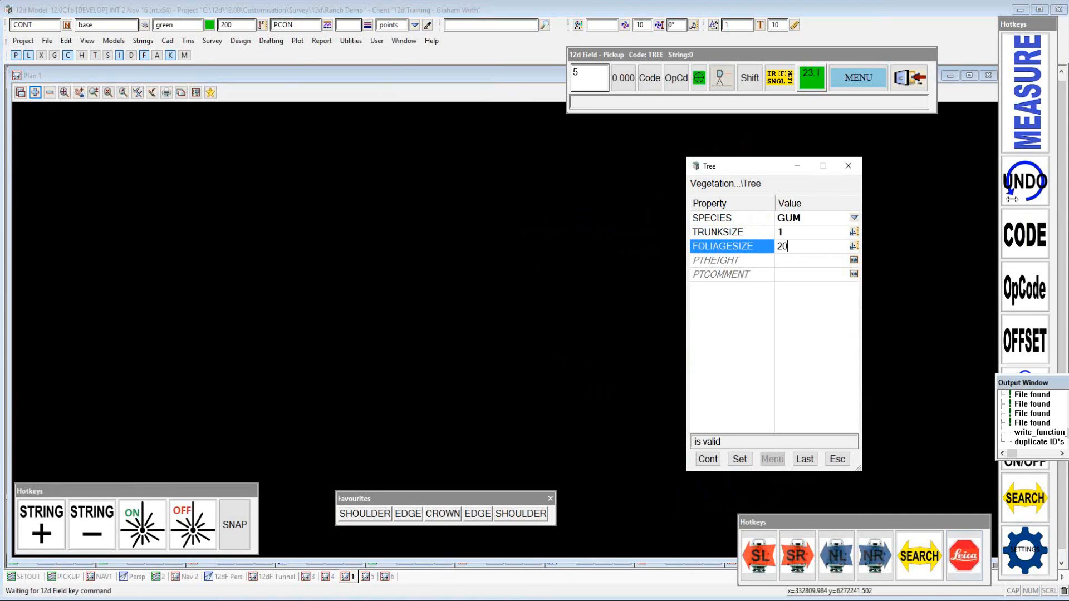
key("Return")
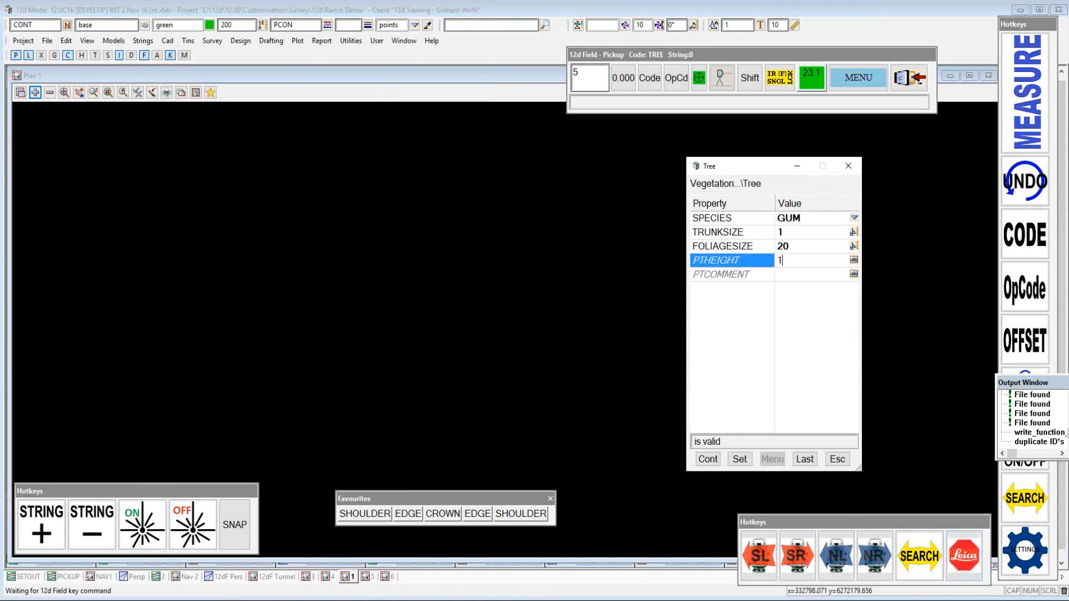
left_click(739, 459)
left_click(718, 462)
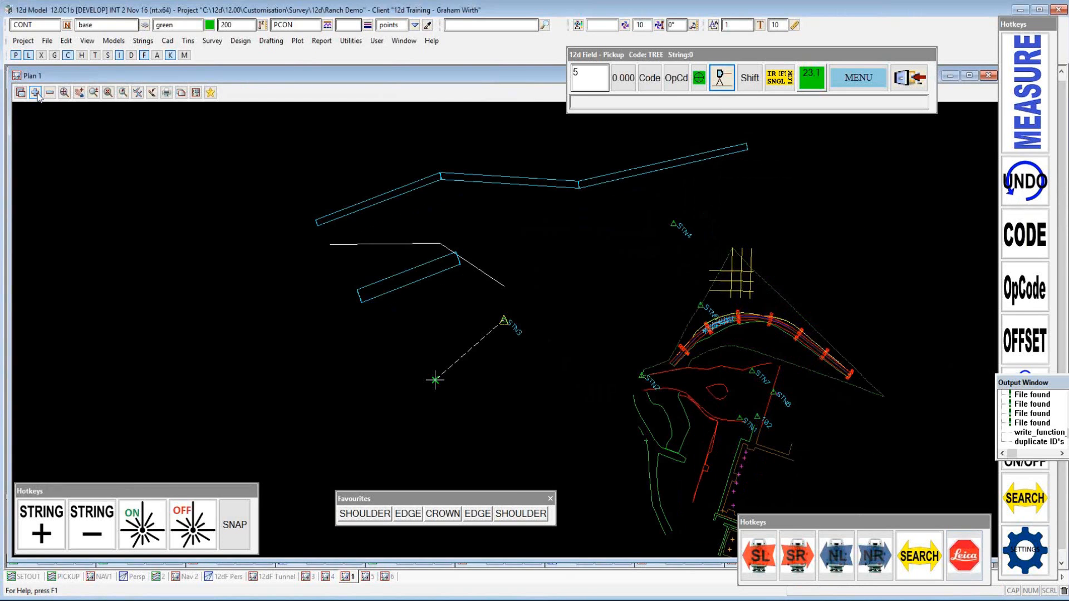
Add the GW1611c VEG TREE model to plan view 1
left_click(35, 93)
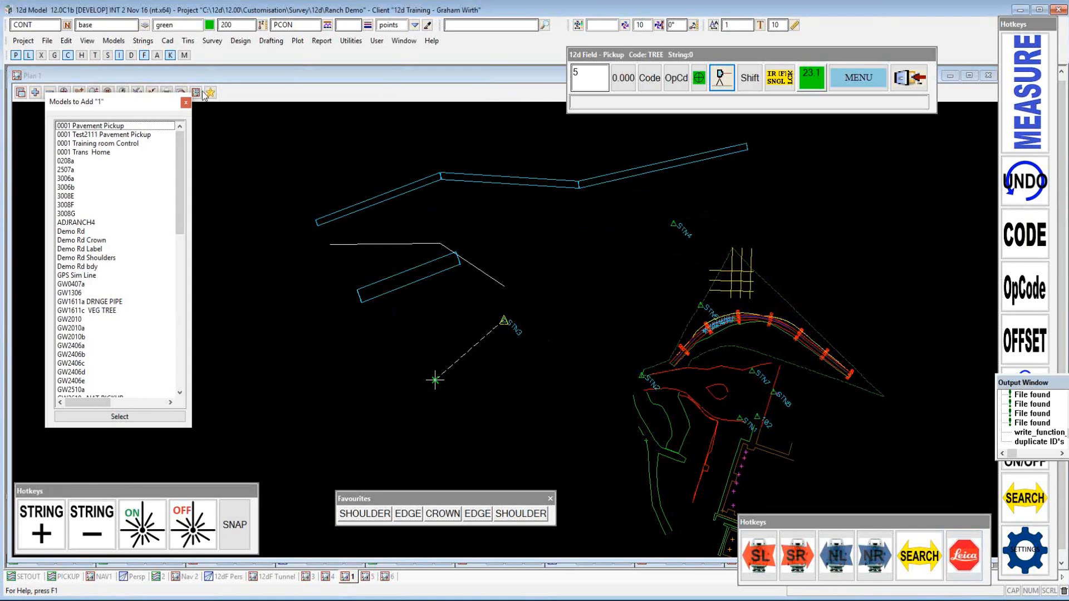
left_click_drag(138, 103, 190, 20)
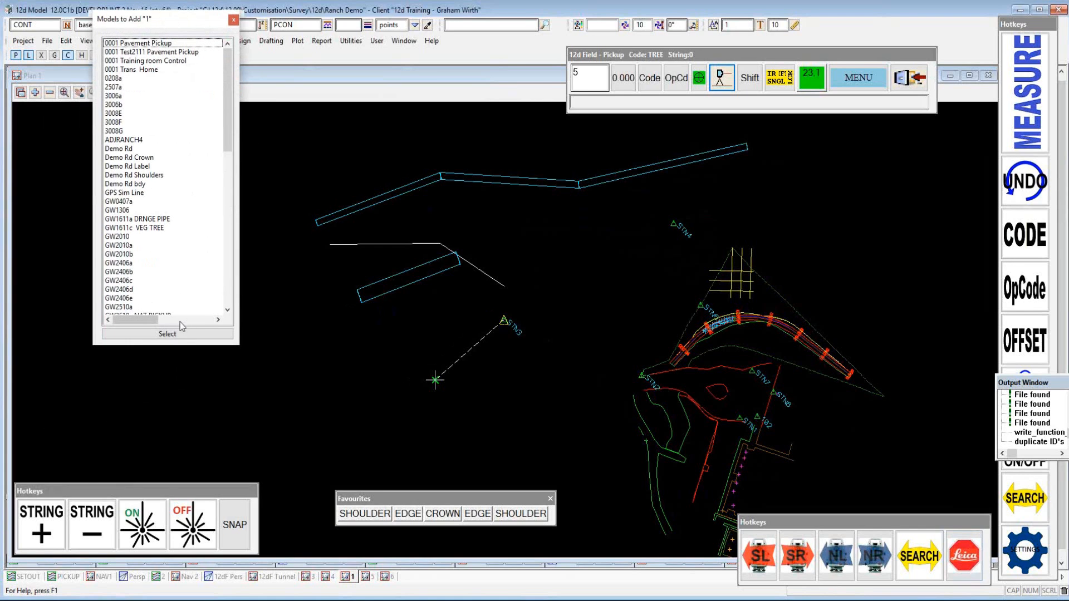
left_click(122, 229)
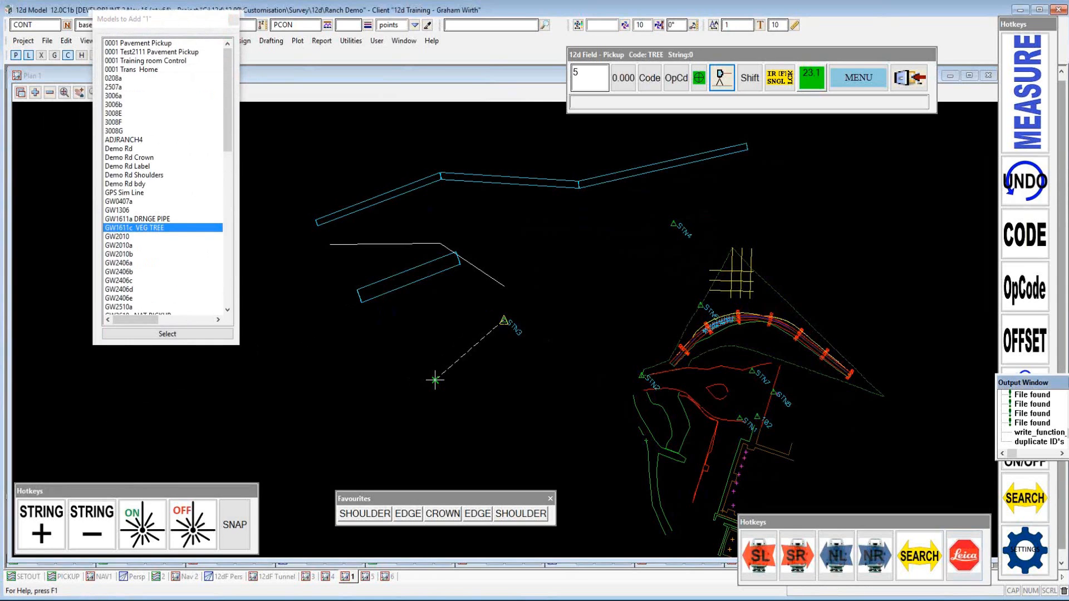
left_click(106, 446)
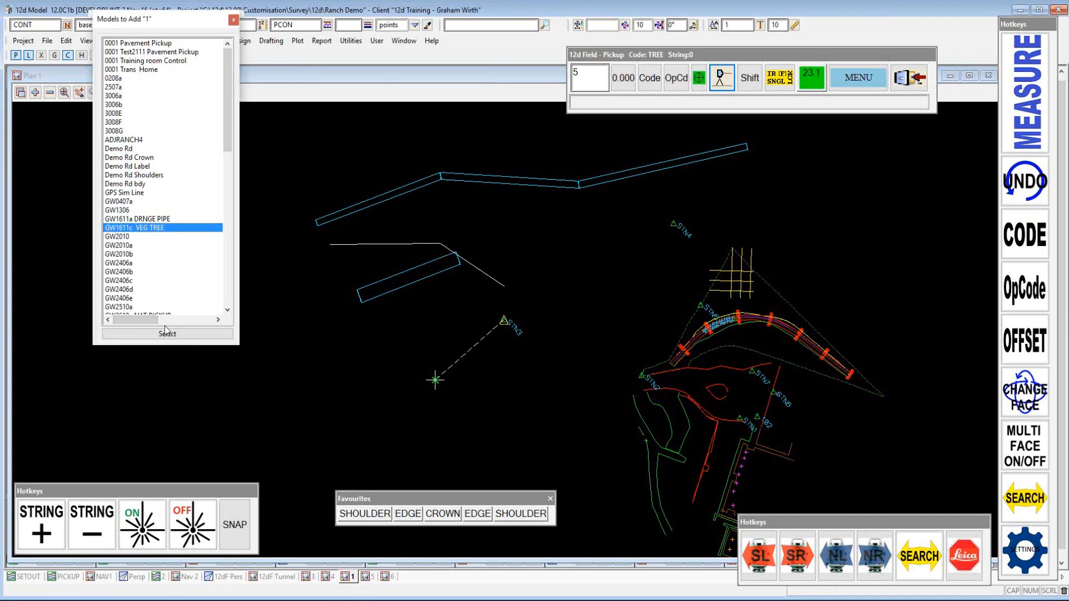
left_click(185, 336)
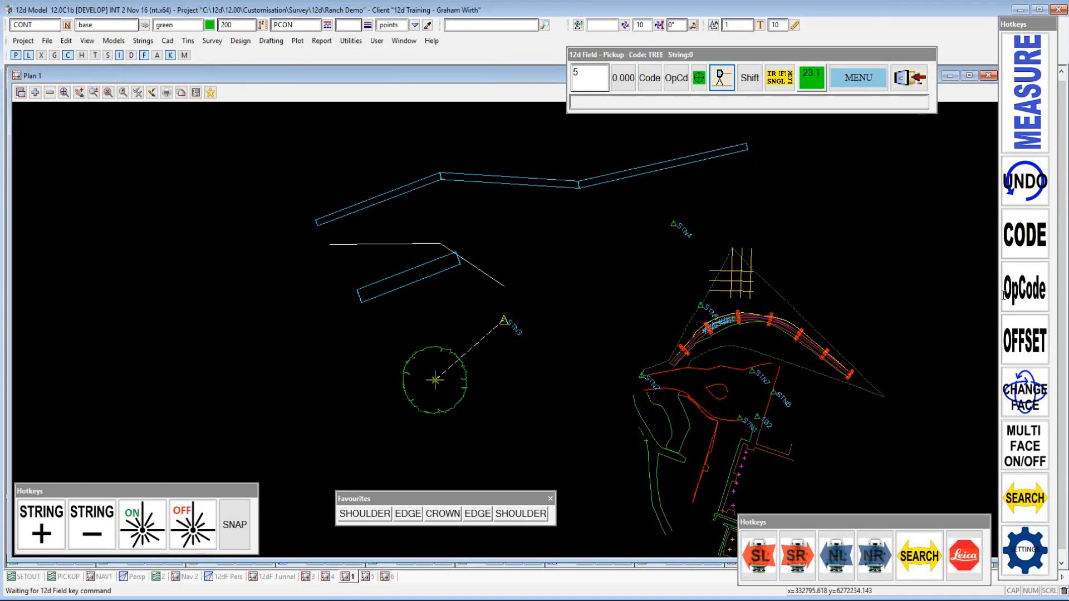
Open the field file for SDR editing, expand station STN3 and its STN4 backsight, and enlarge the editor
left_click(869, 81)
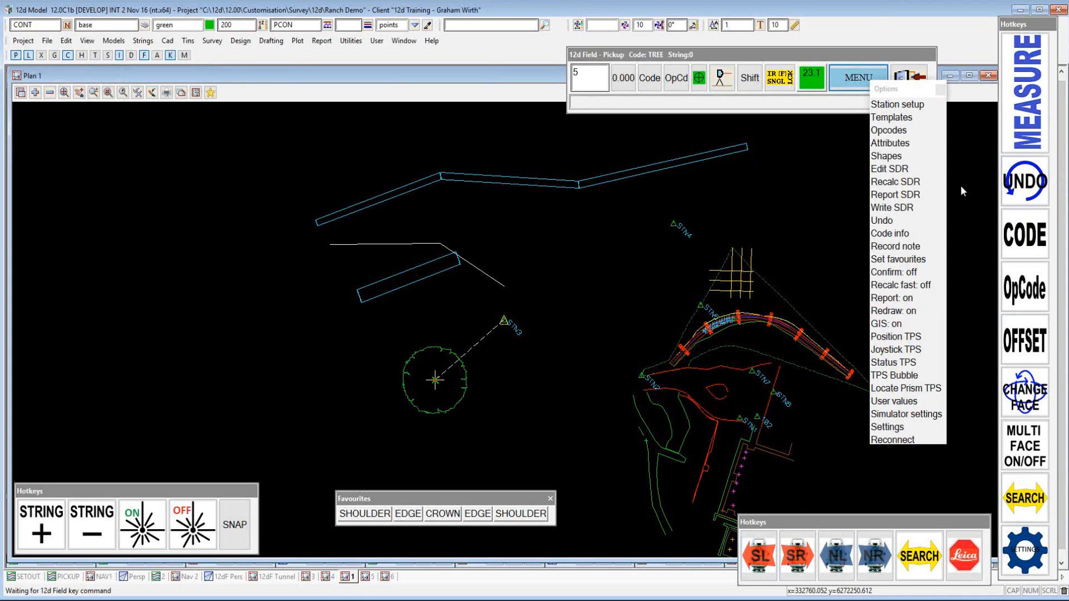
left_click(901, 170)
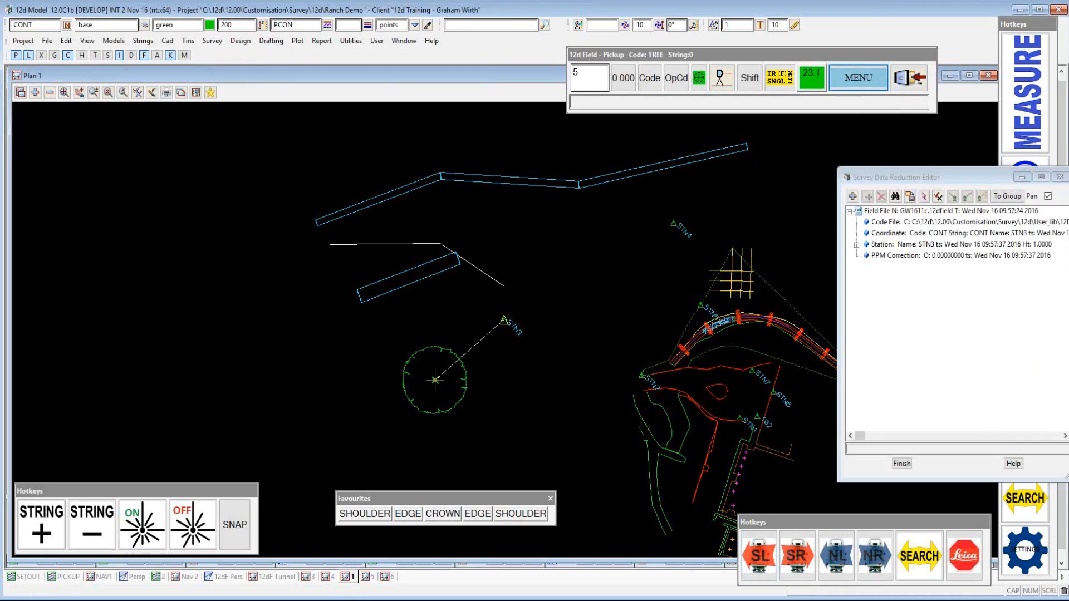
left_click_drag(970, 178, 846, 156)
left_click(730, 224)
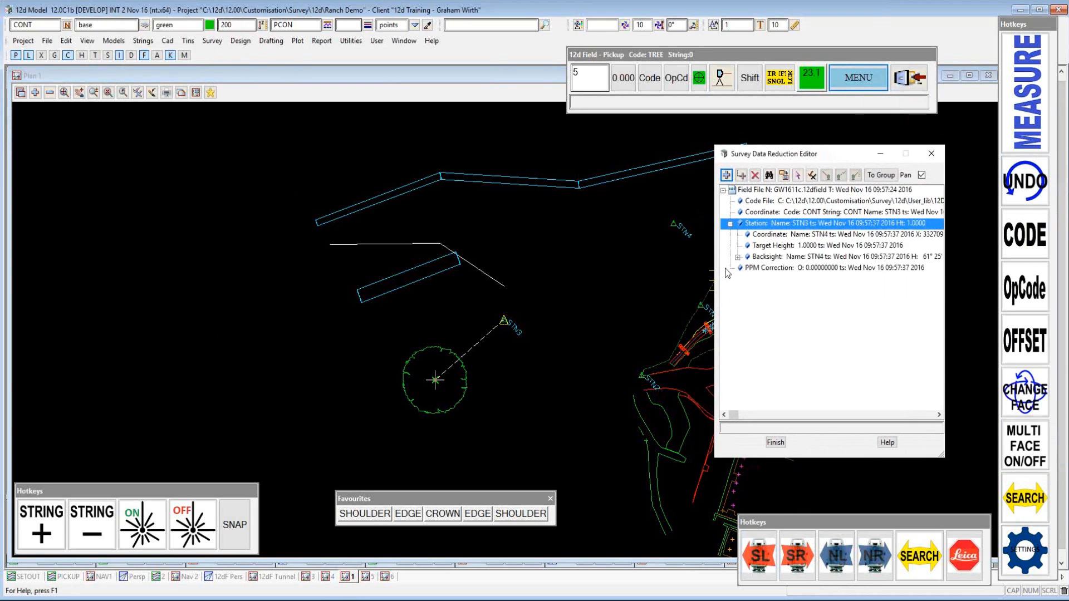
left_click(737, 258)
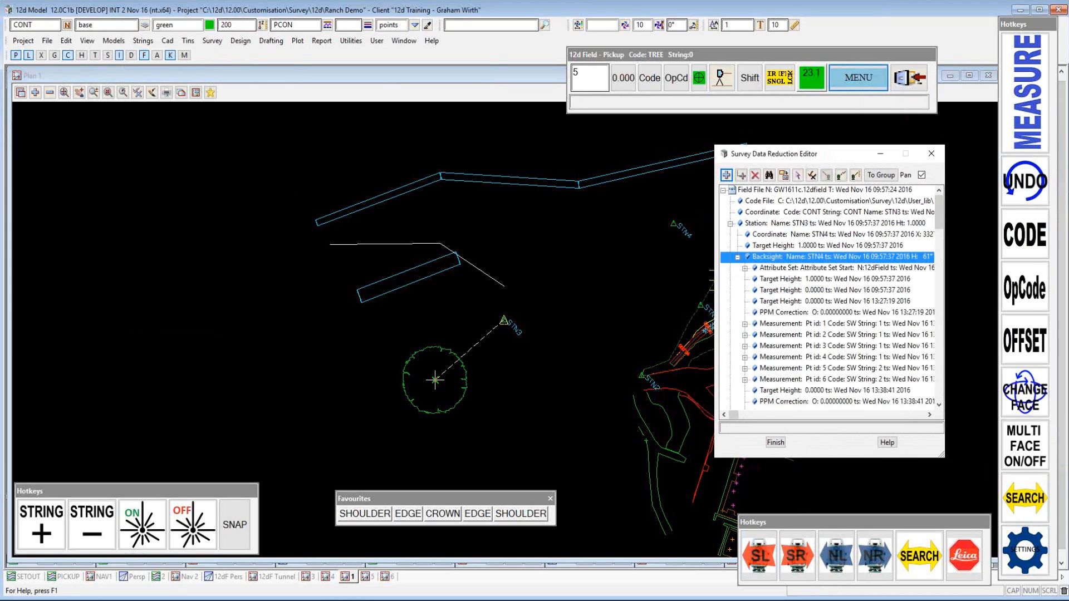
left_click_drag(943, 225, 945, 240)
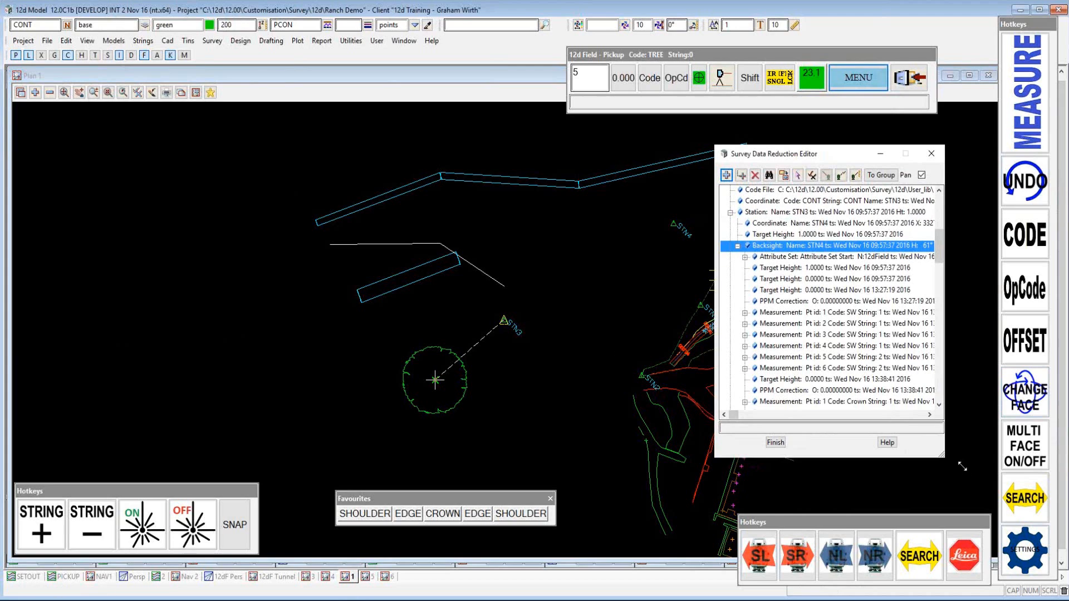
left_click_drag(946, 458, 987, 486)
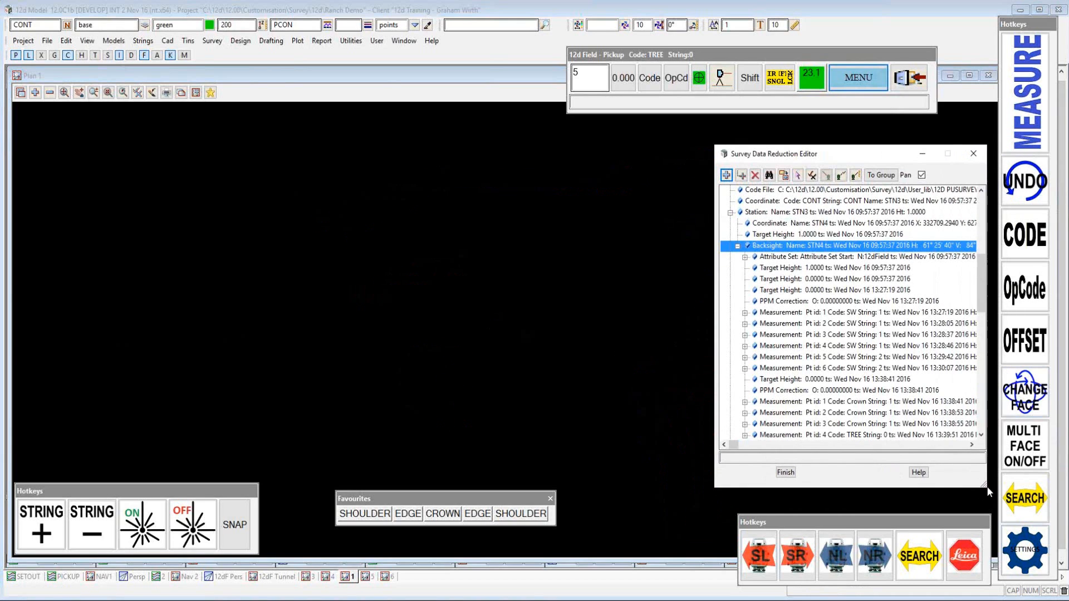
Locate SW points 1 and 5 and Crown point 1 in the plan by selecting their measurement records
left_click(154, 93)
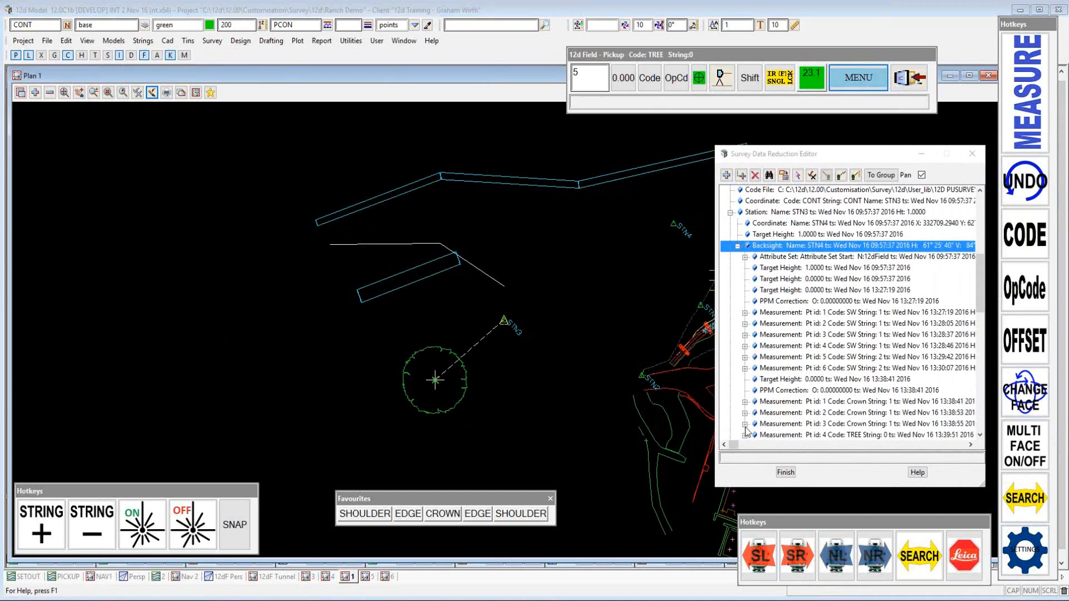
left_click(861, 313)
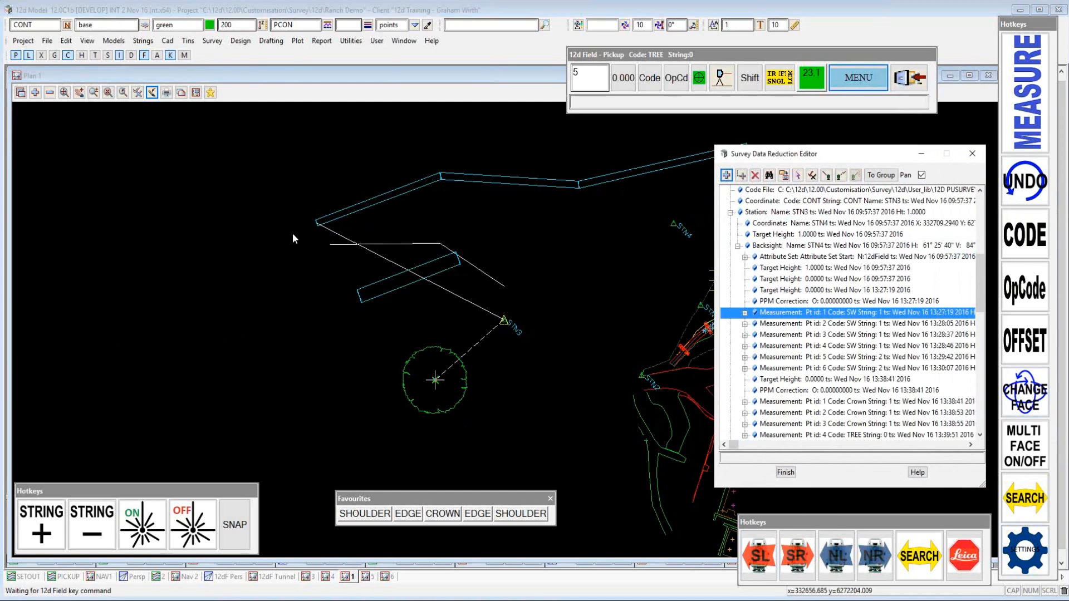
left_click(861, 358)
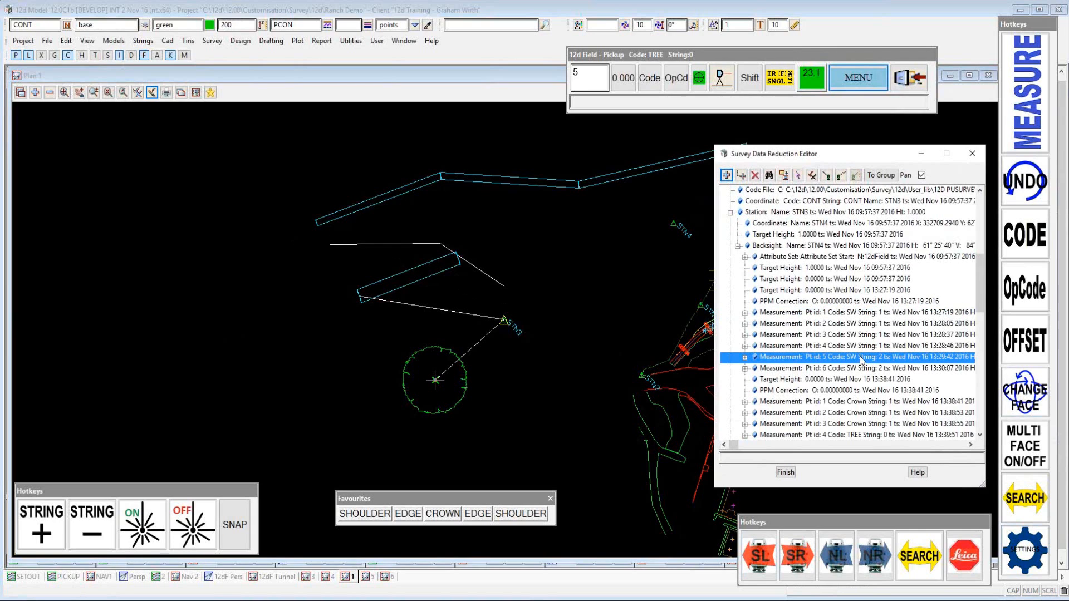
left_click(866, 403)
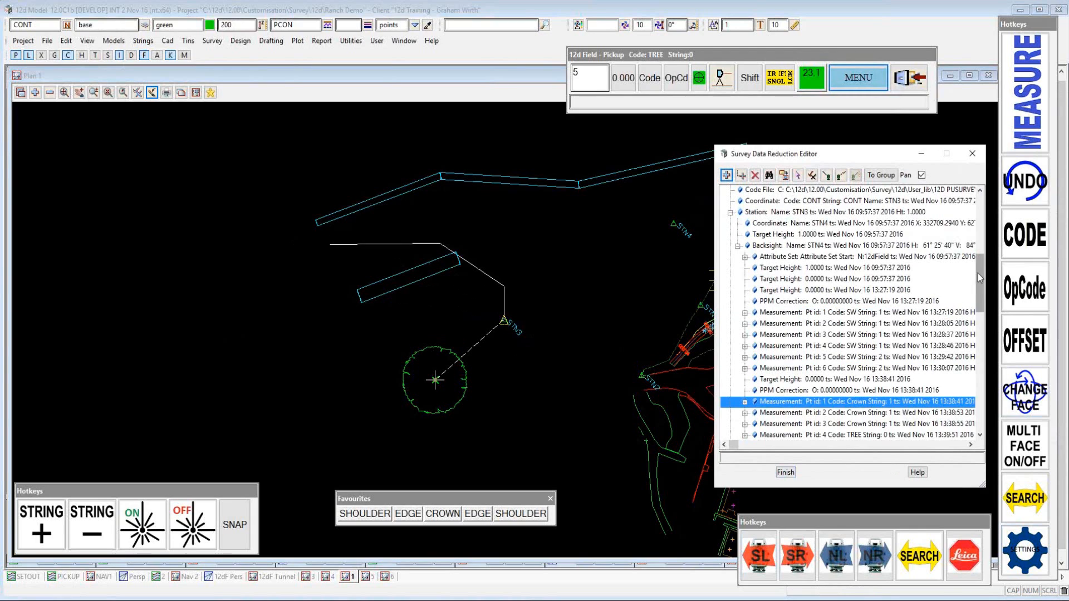
Expand SW point 3's 12dField Measurement attribute set, widen the editor to review its attributes, and close the editor
left_click(745, 336)
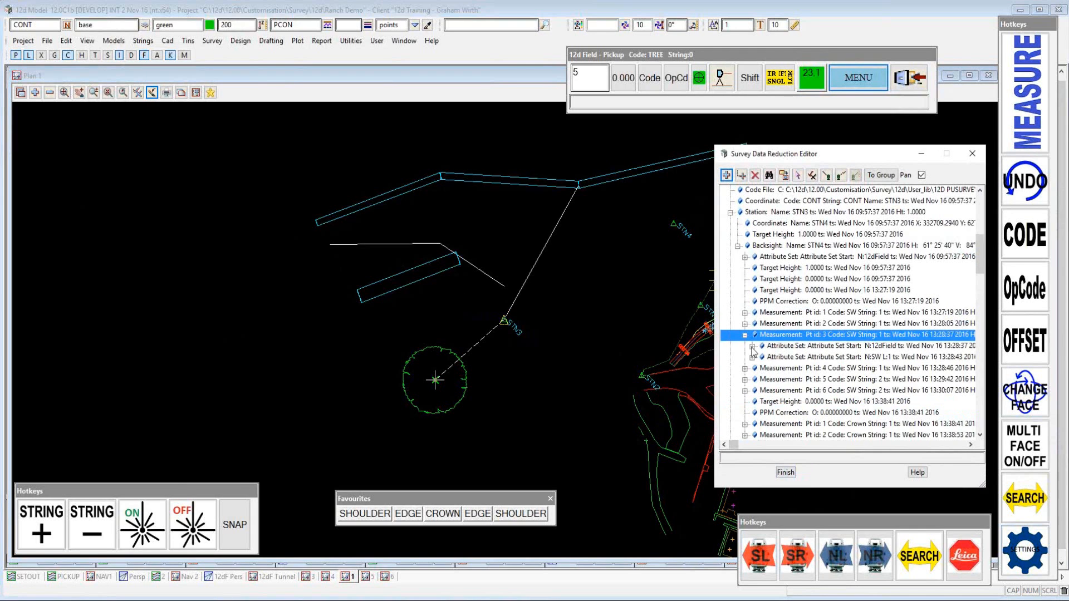
left_click(752, 346)
left_click(760, 358)
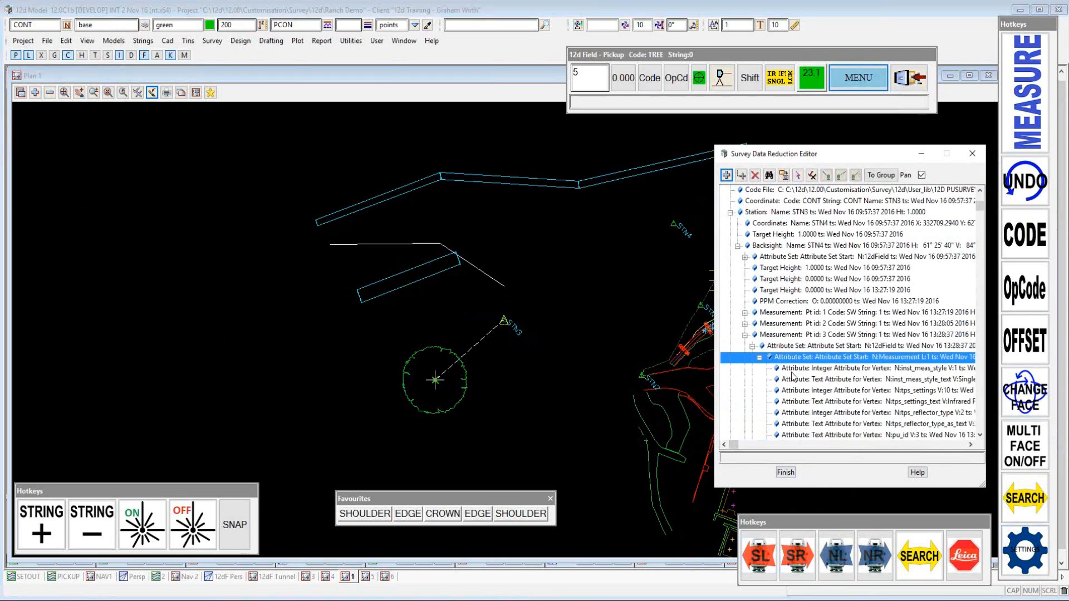
left_click_drag(983, 214, 983, 221)
left_click_drag(838, 148, 703, 109)
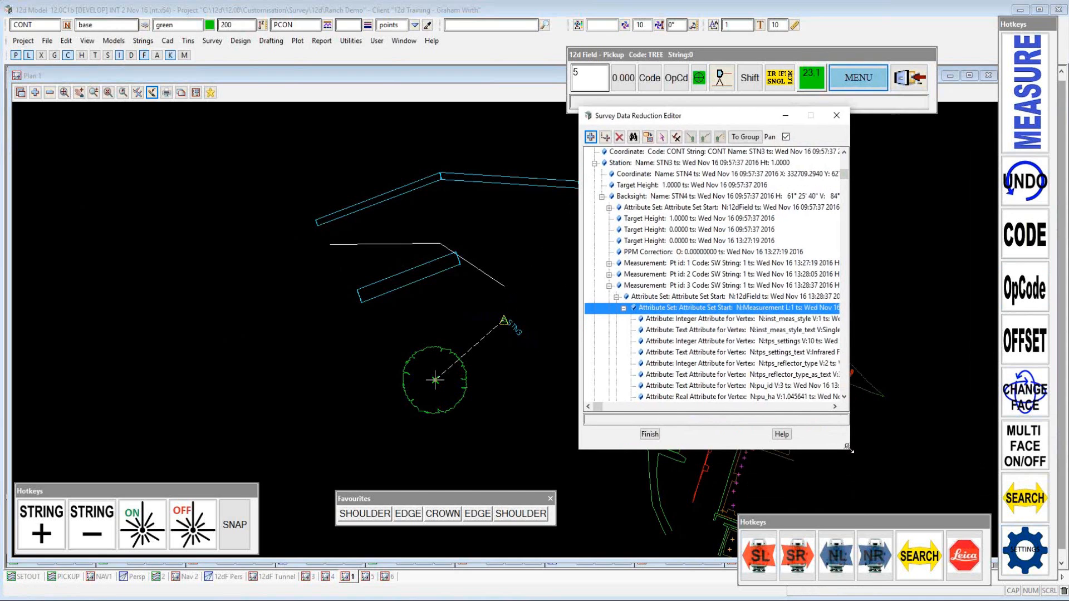
left_click_drag(998, 481, 996, 480)
scroll(806, 366, "down", 1)
scroll(806, 366, "down", 6)
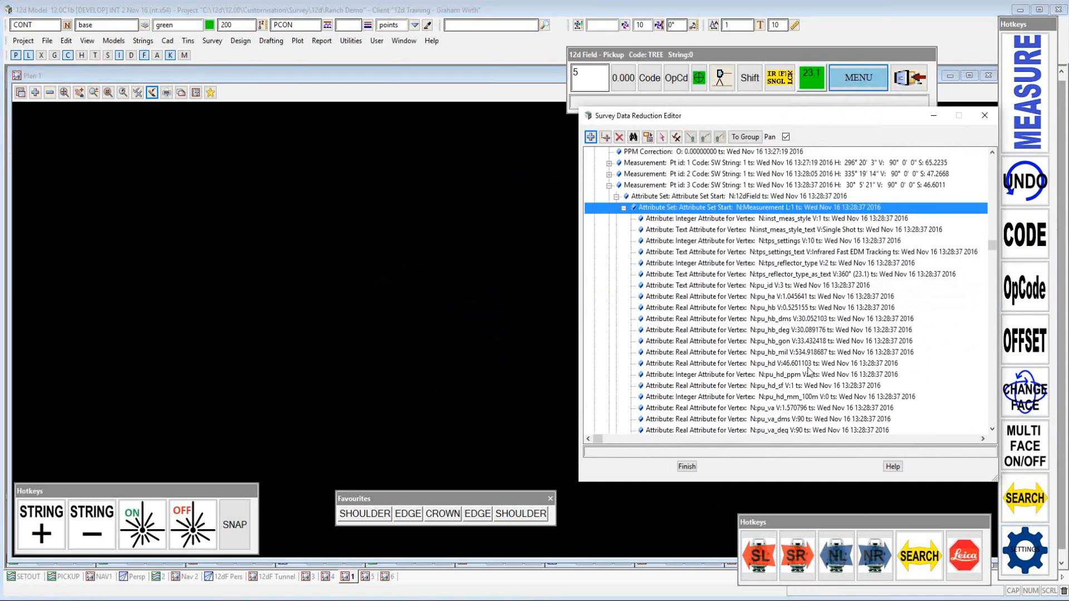
scroll(809, 368, "down", 3)
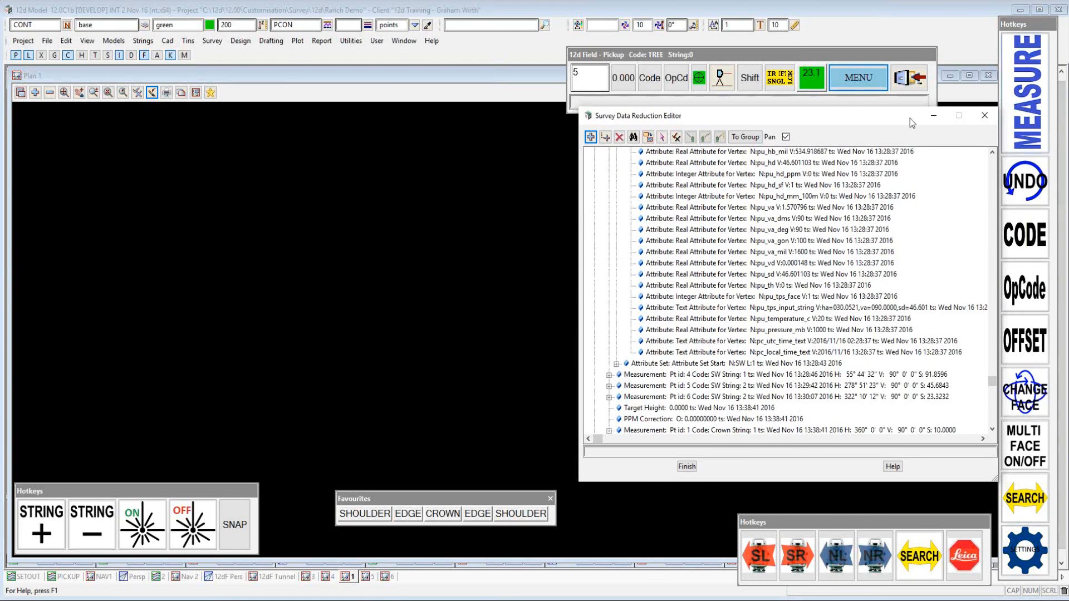
left_click(688, 470)
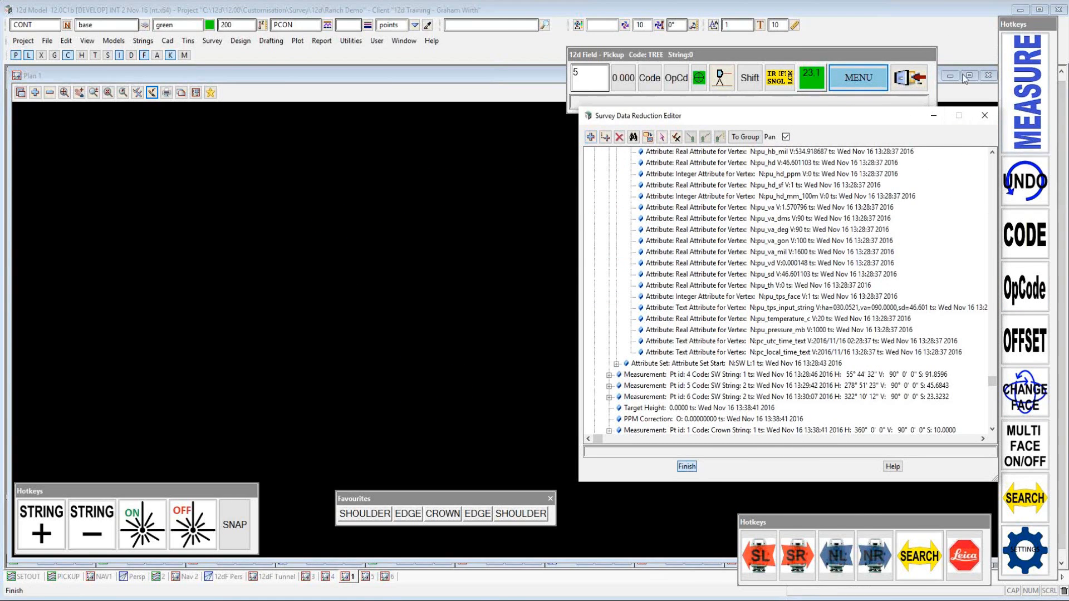
Switch the pickup Confirm option on
left_click(858, 77)
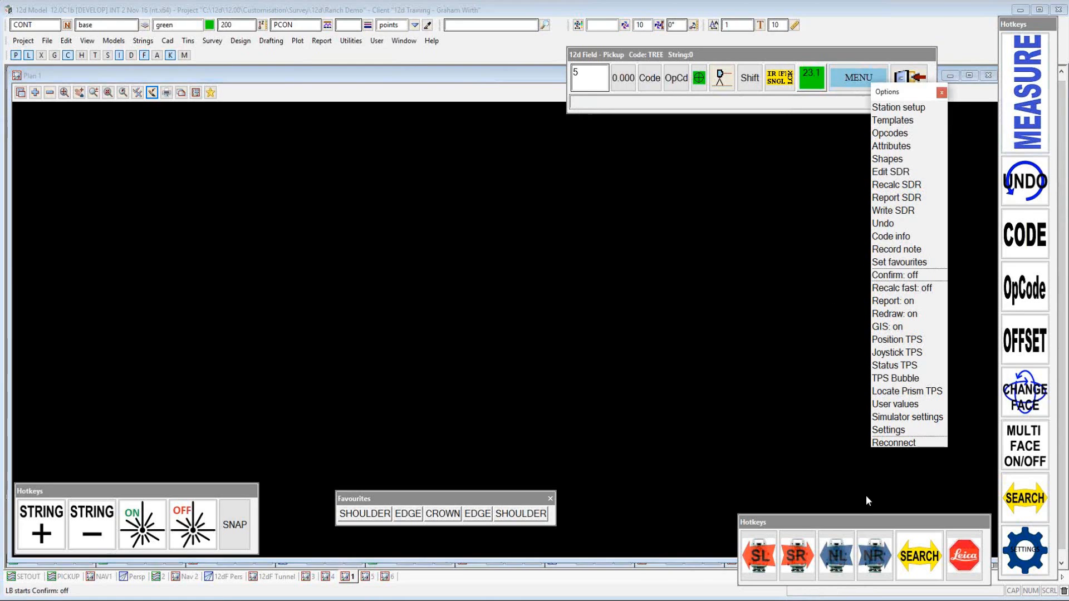
left_click(895, 275)
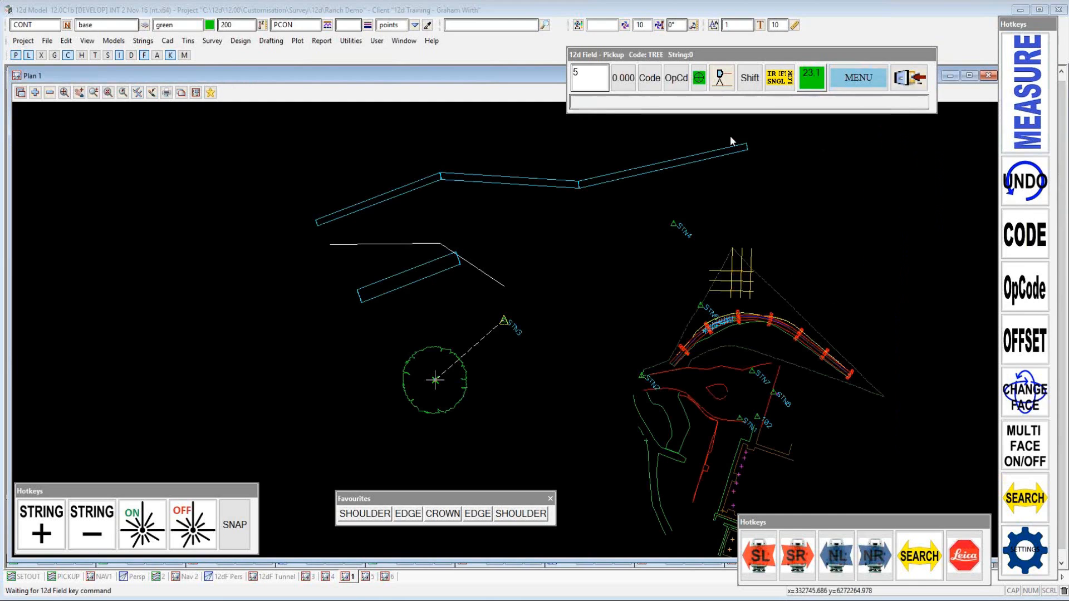
Turn the TPS to a 3D location picked west of STN3, beyond the smaller blue SW string
left_click(848, 81)
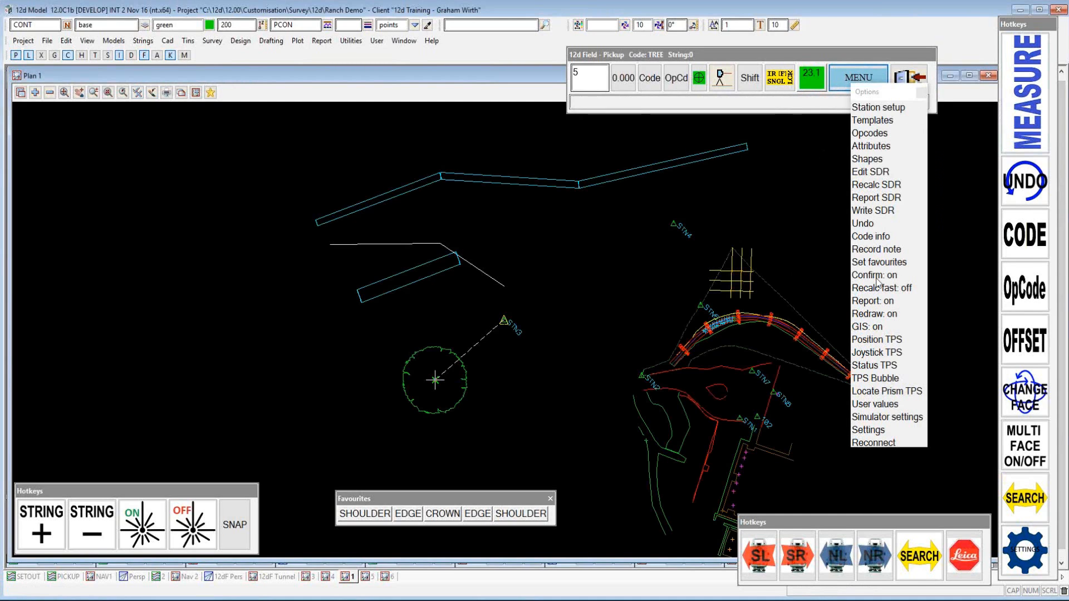
left_click(884, 340)
left_click(196, 309)
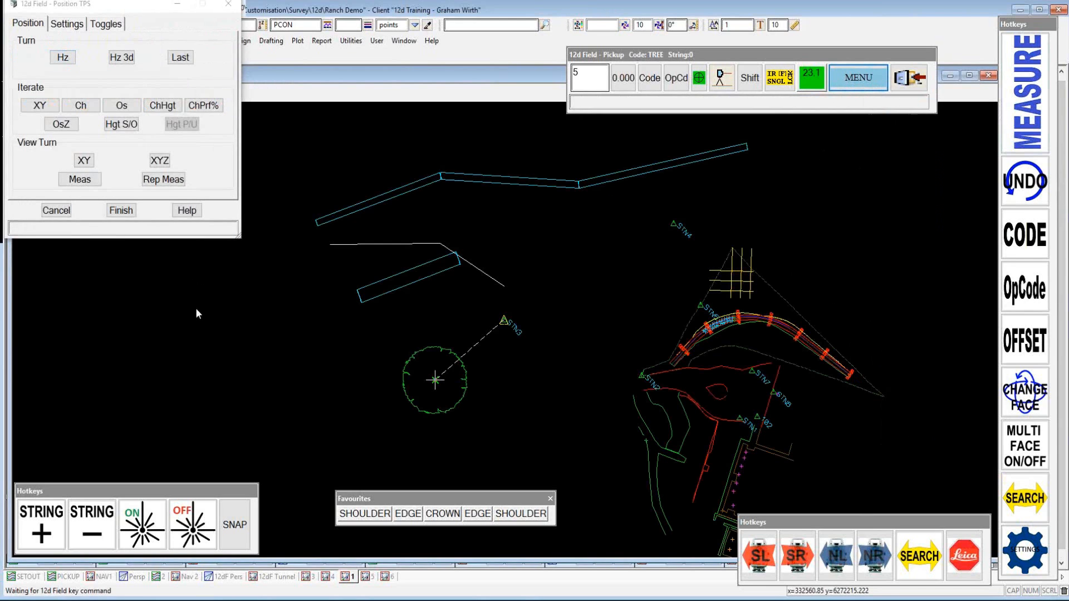
left_click(162, 166)
left_click(229, 269)
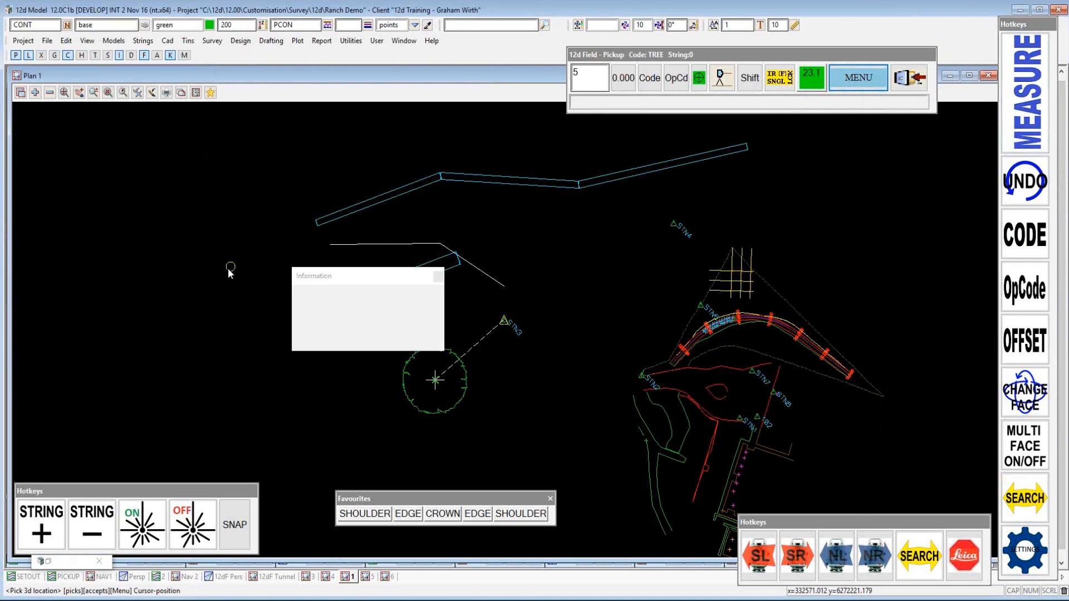
middle_click(226, 266)
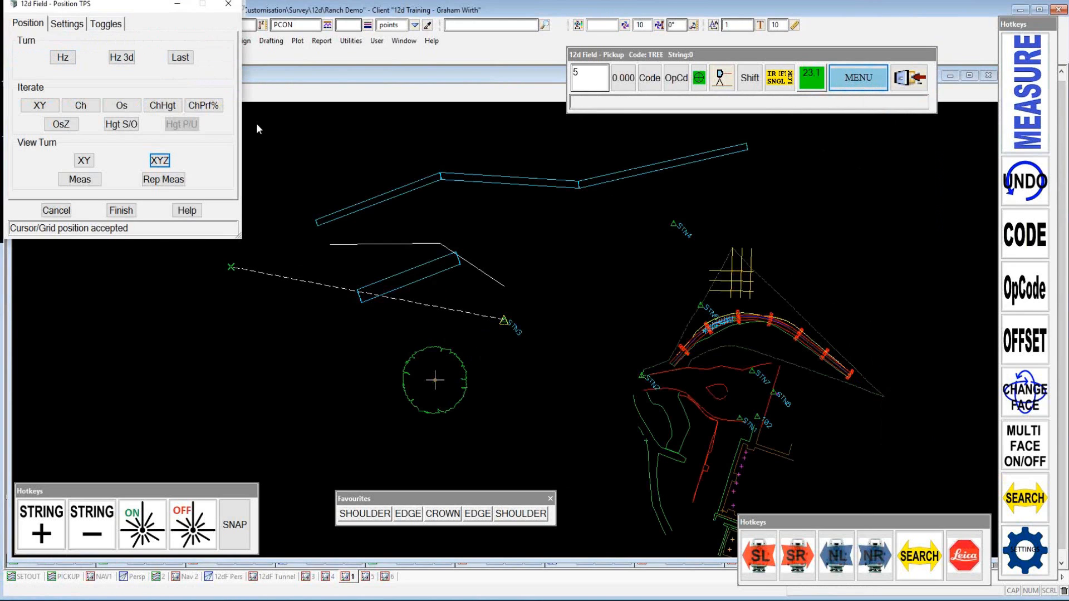
Close the TPS positioning, take a measurement to bring up its confirmation, and move the confirmation panel beside STN3
left_click(130, 212)
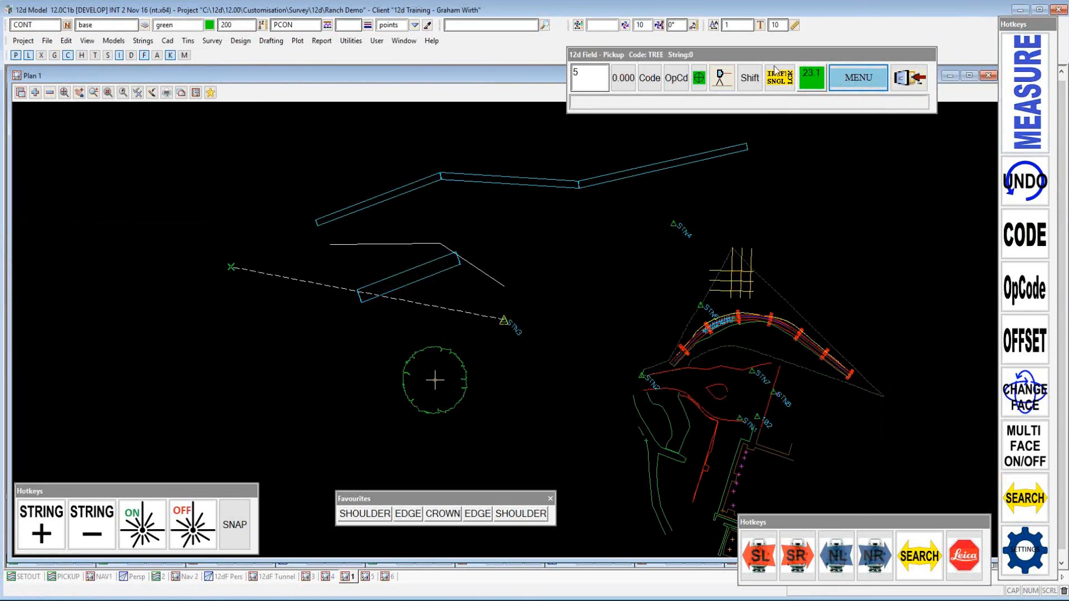
left_click(871, 82)
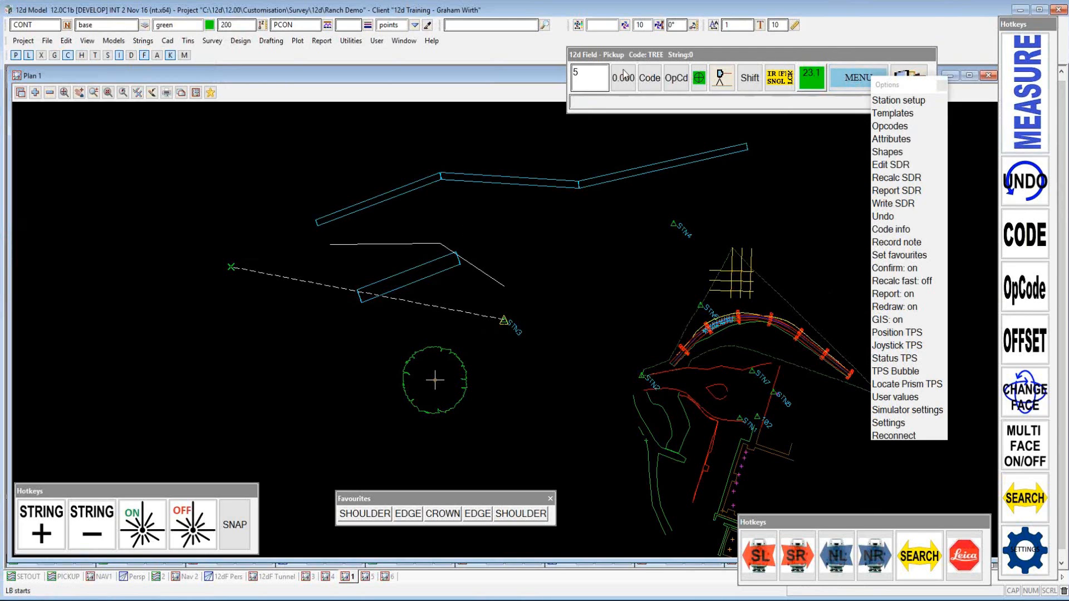
left_click(720, 77)
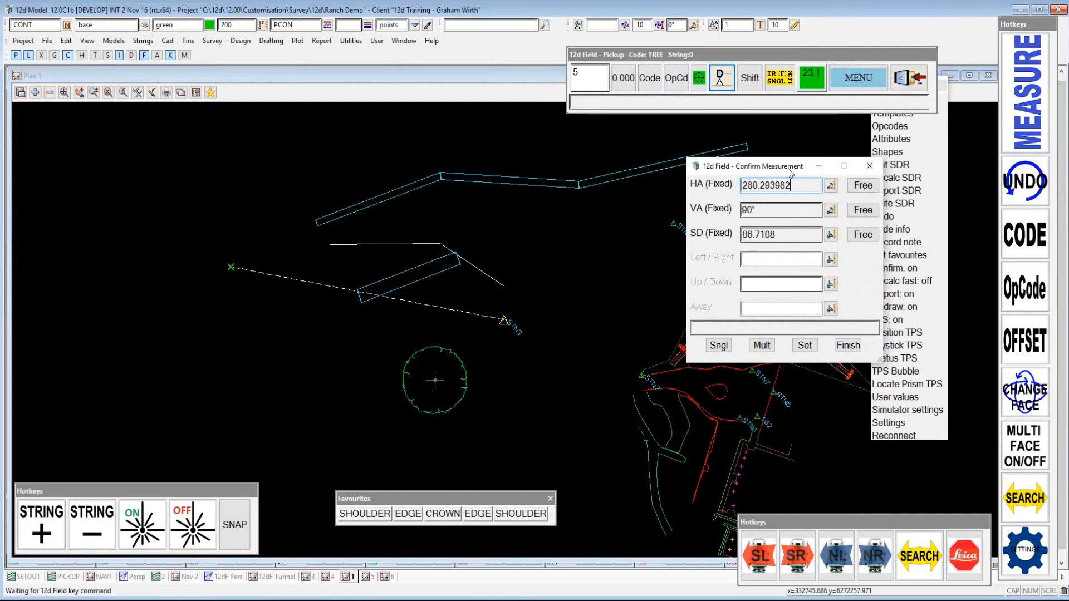
left_click_drag(746, 160, 601, 207)
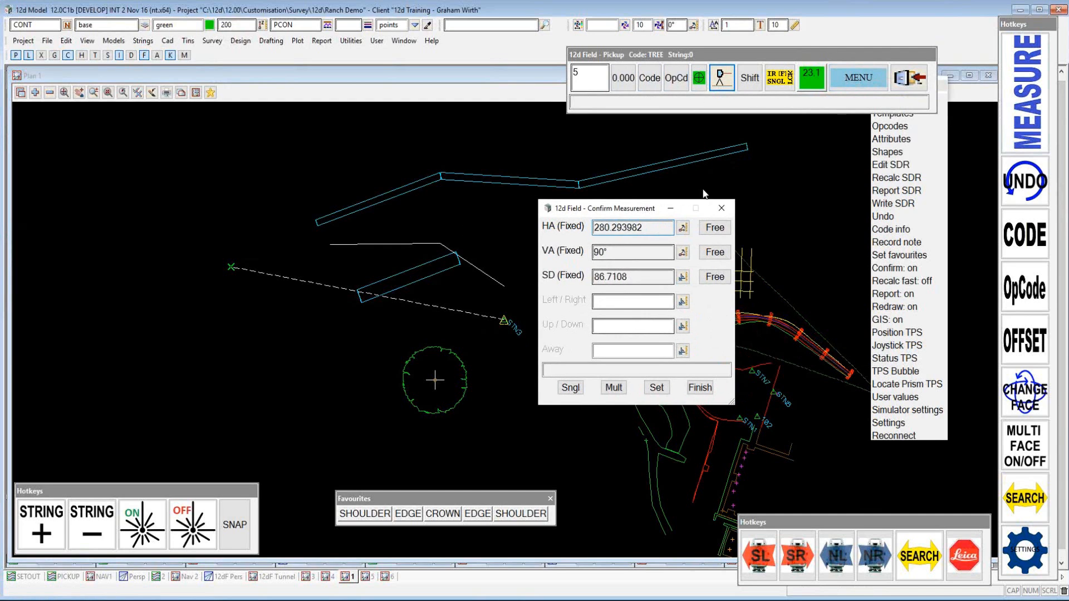
Free the HA, VA and SD values of the measurement, fix HA again, and close the confirmation without measuring
left_click(718, 227)
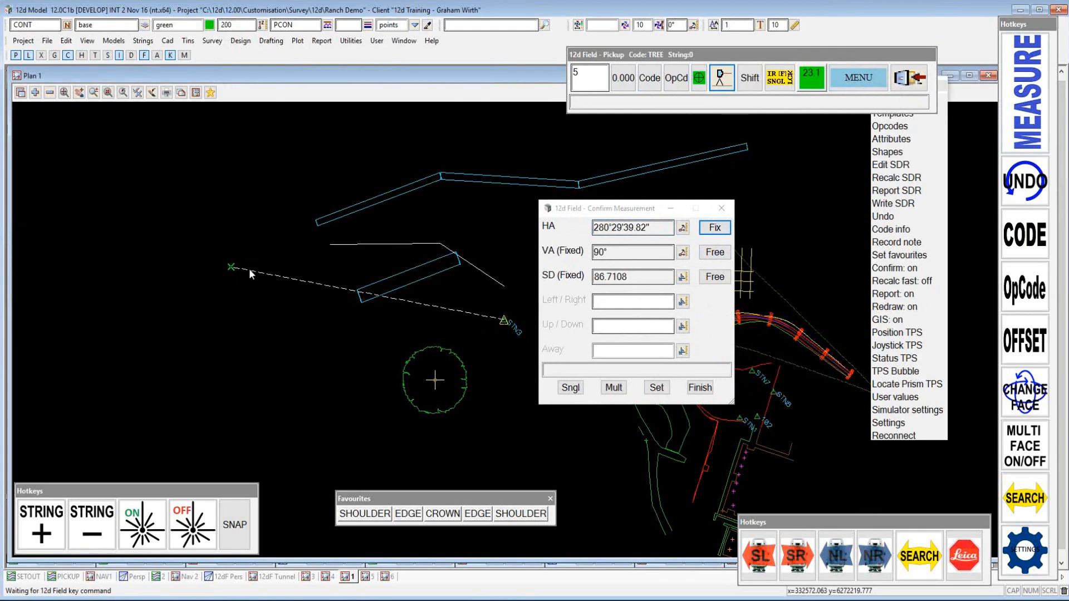
left_click(715, 254)
left_click(716, 277)
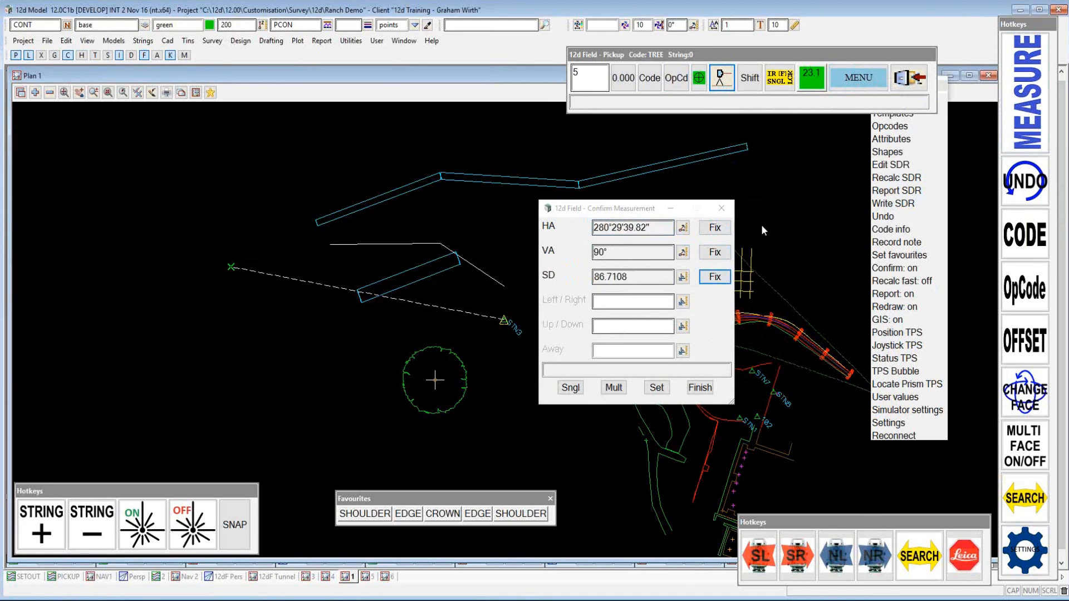
left_click(719, 228)
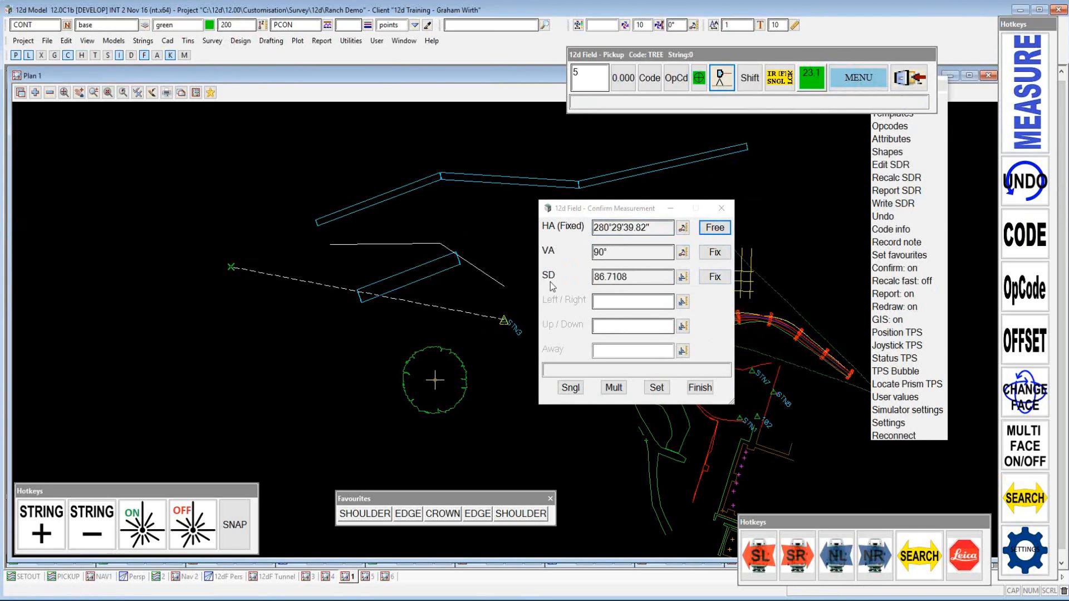
middle_click_drag(109, 356, 797, 318)
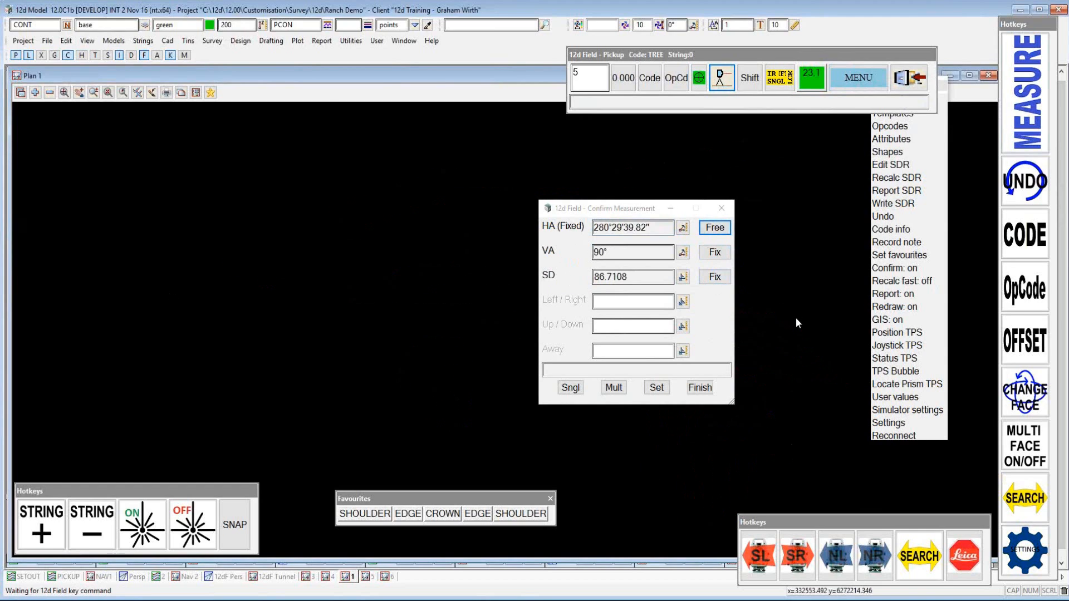
left_click(152, 92)
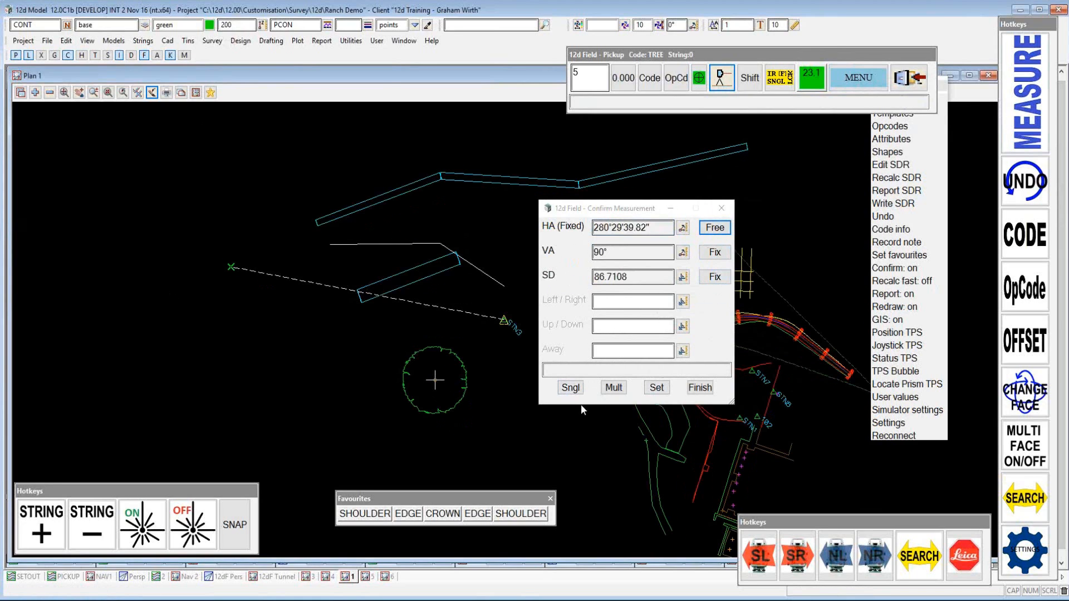
left_click(699, 387)
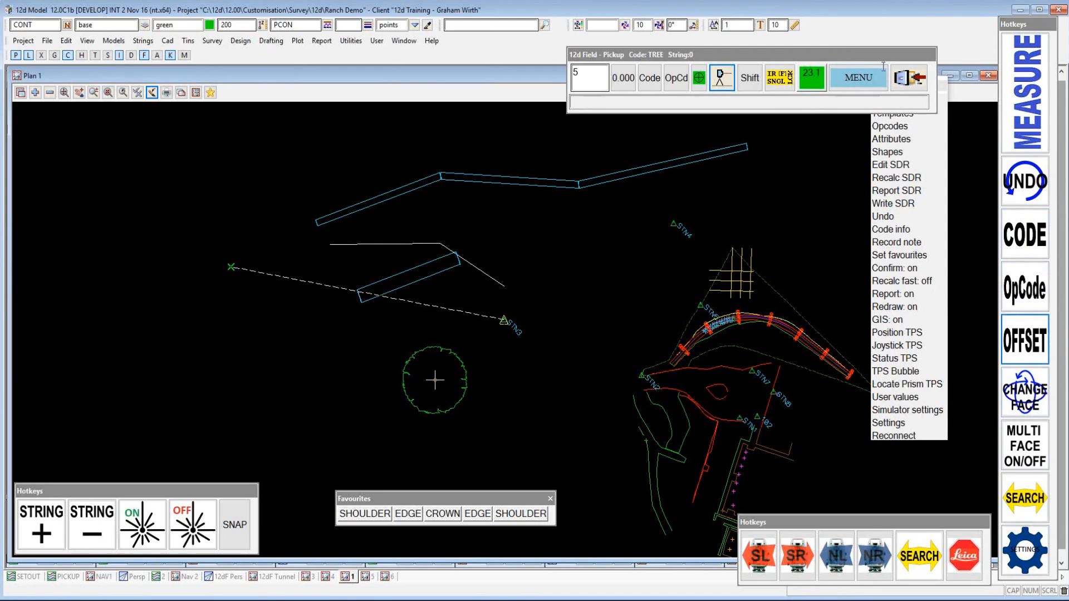
Switch the pickup Confirm option off and back on, and dismiss the options list
left_click(894, 268)
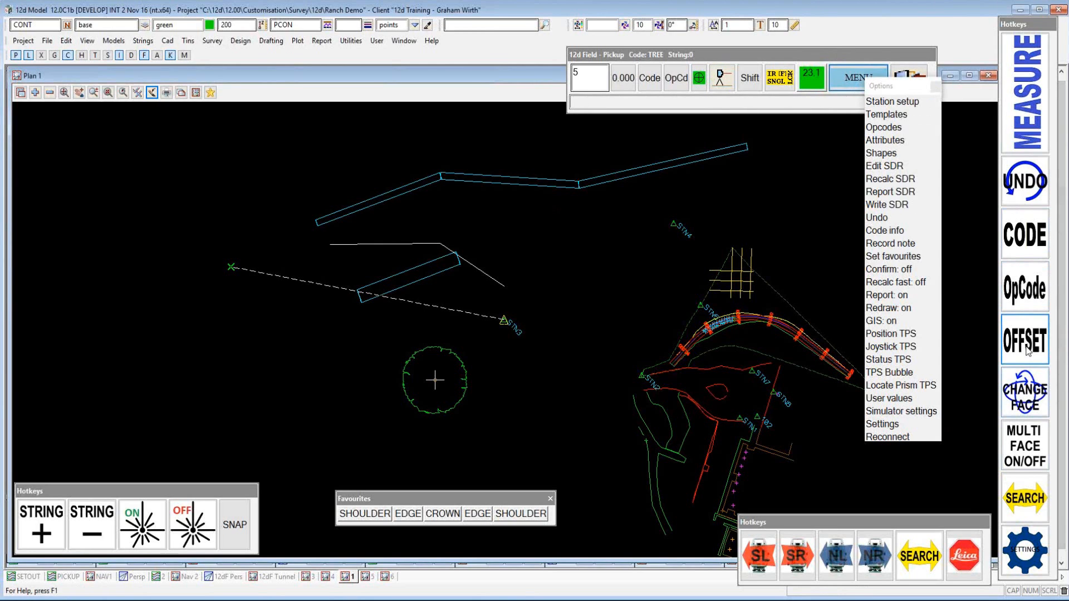
left_click(932, 89)
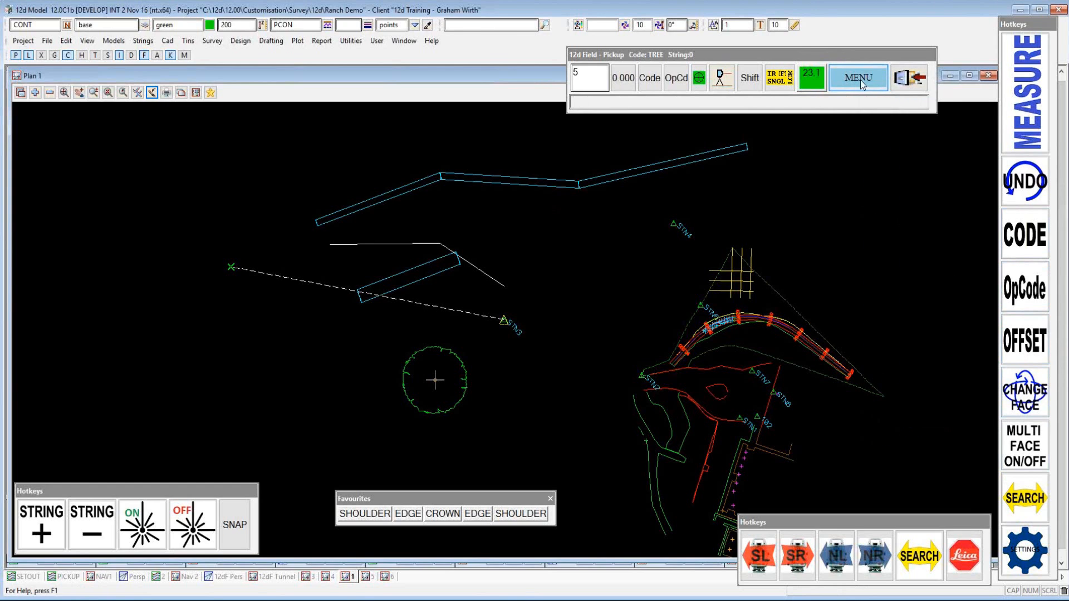
left_click(861, 80)
left_click(1025, 339)
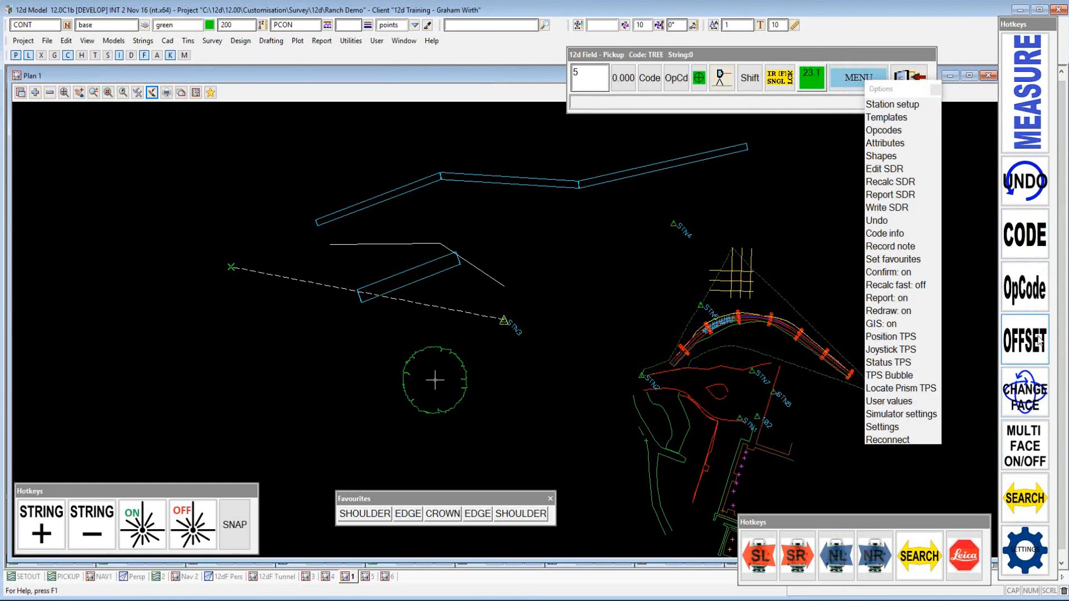
left_click(936, 90)
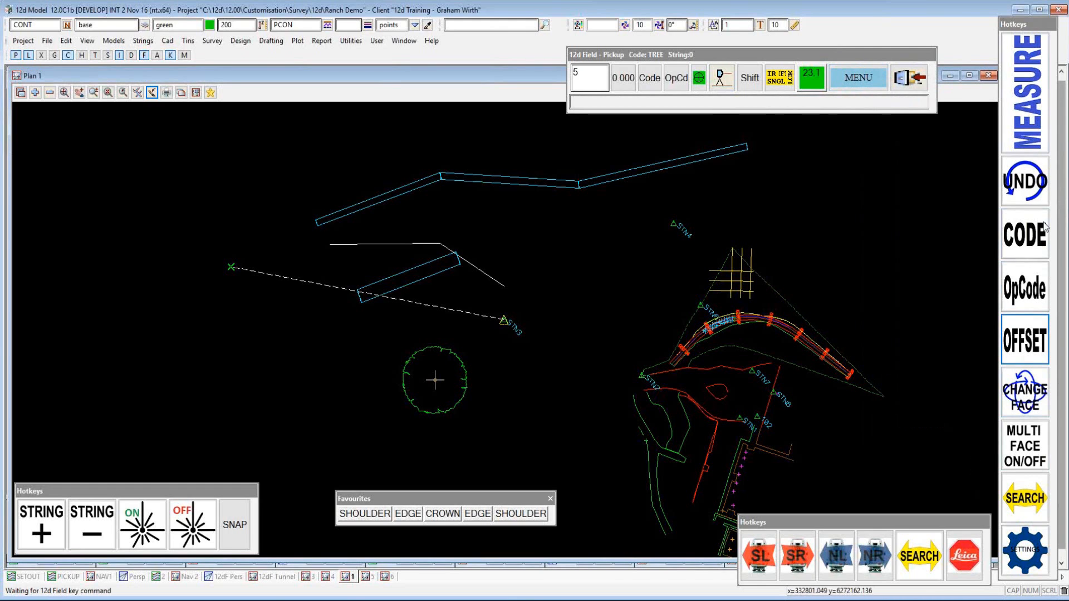
View the pickup Feature Code and 12d Field Settings dialogs, closing each without changes
left_click(1027, 245)
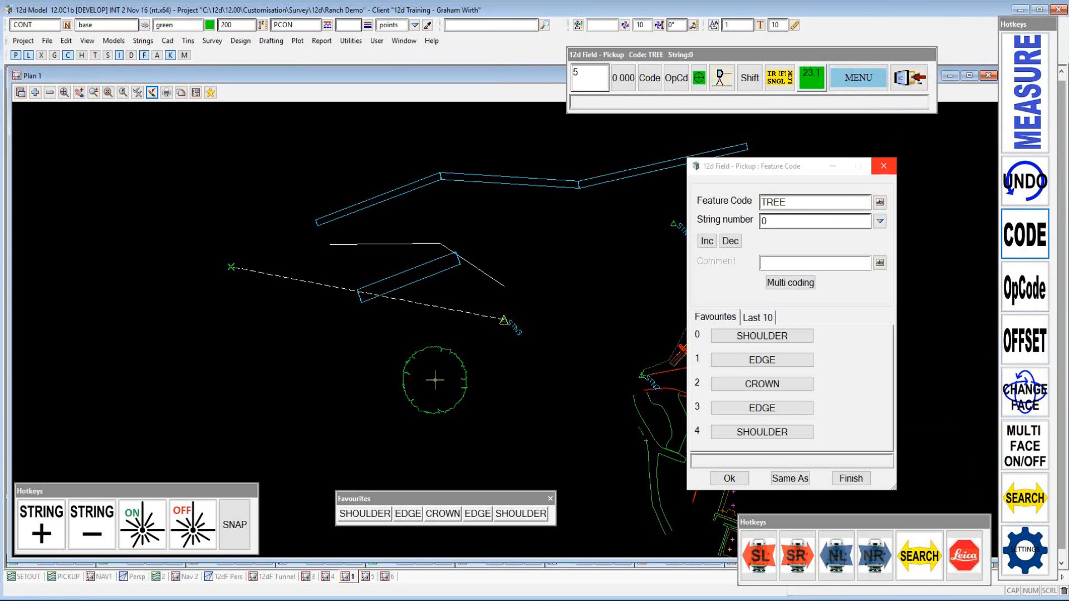
left_click(884, 166)
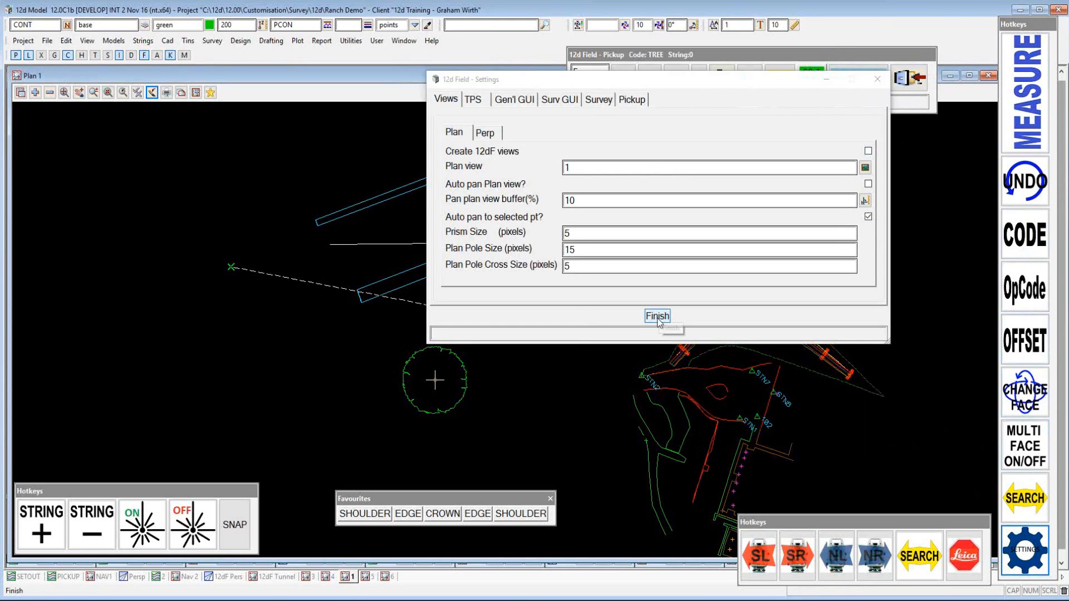
key("Return")
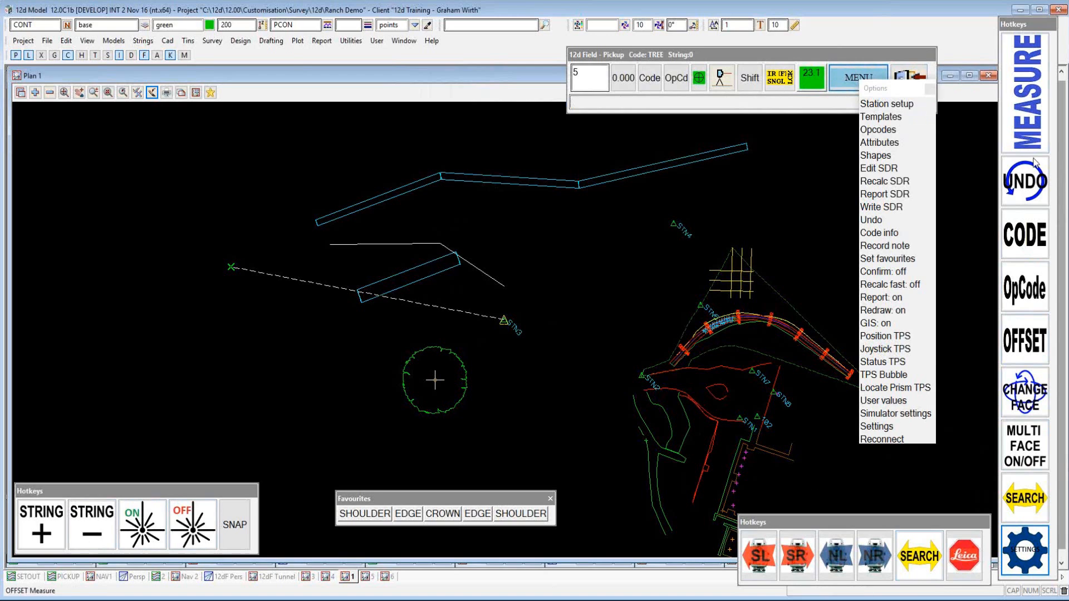
Dismiss the pickup options with Confirm switched off, and save and shut down 12d Field
left_click(930, 90)
left_click(909, 77)
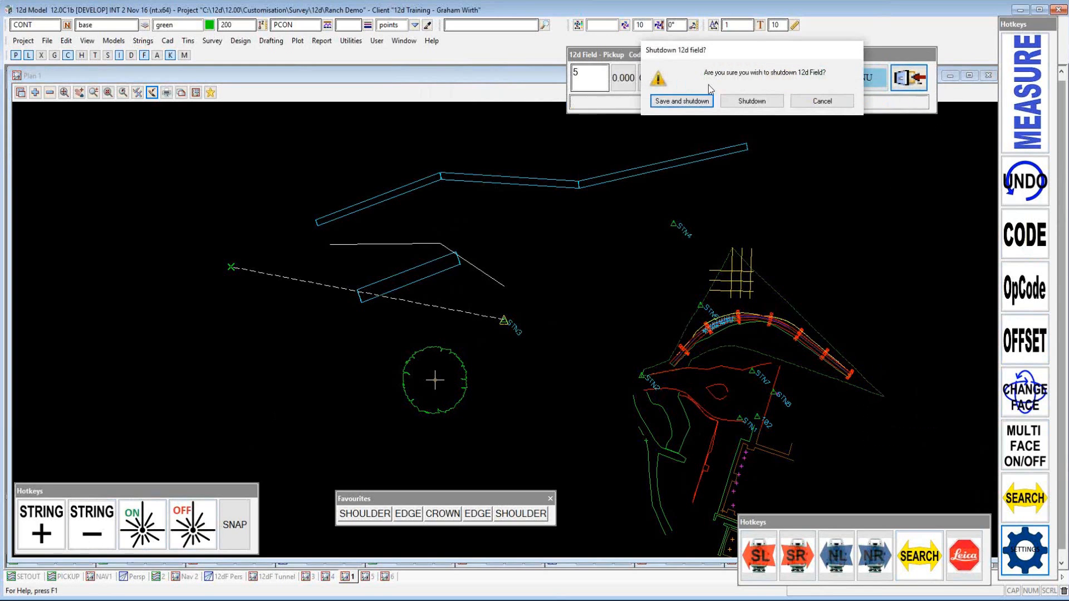
left_click(694, 101)
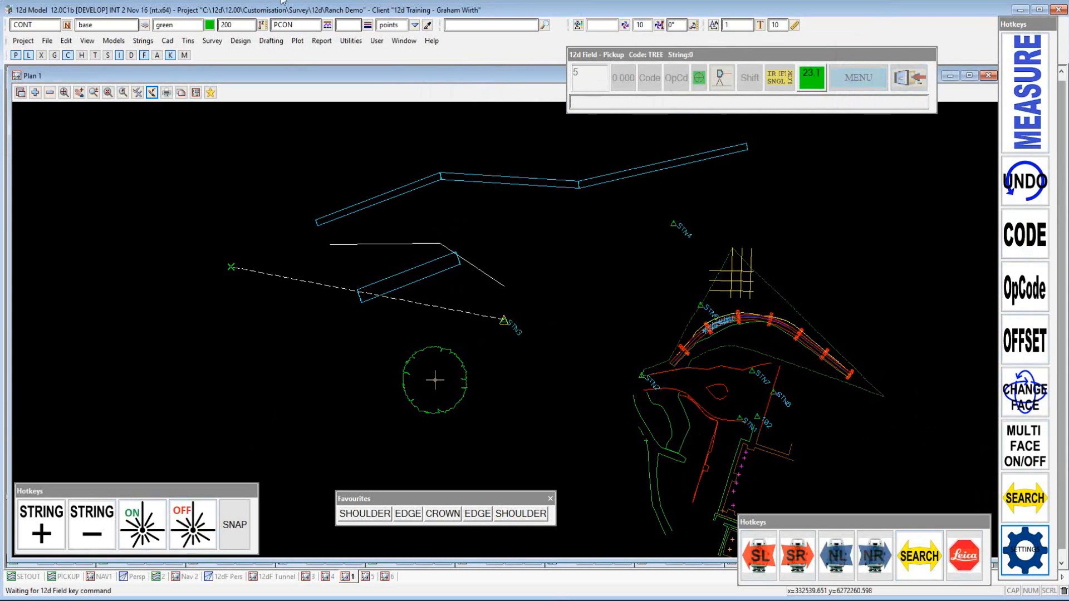
Recall the survey data reduction function GW1611c to view its field file, and close the function
left_click(212, 42)
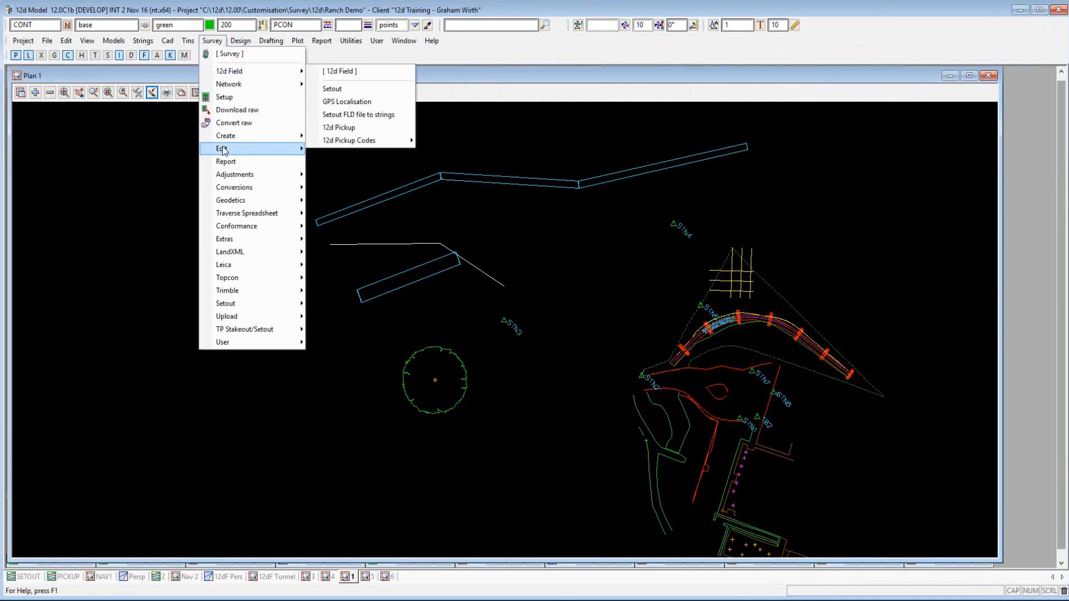
mouse_move(222, 148)
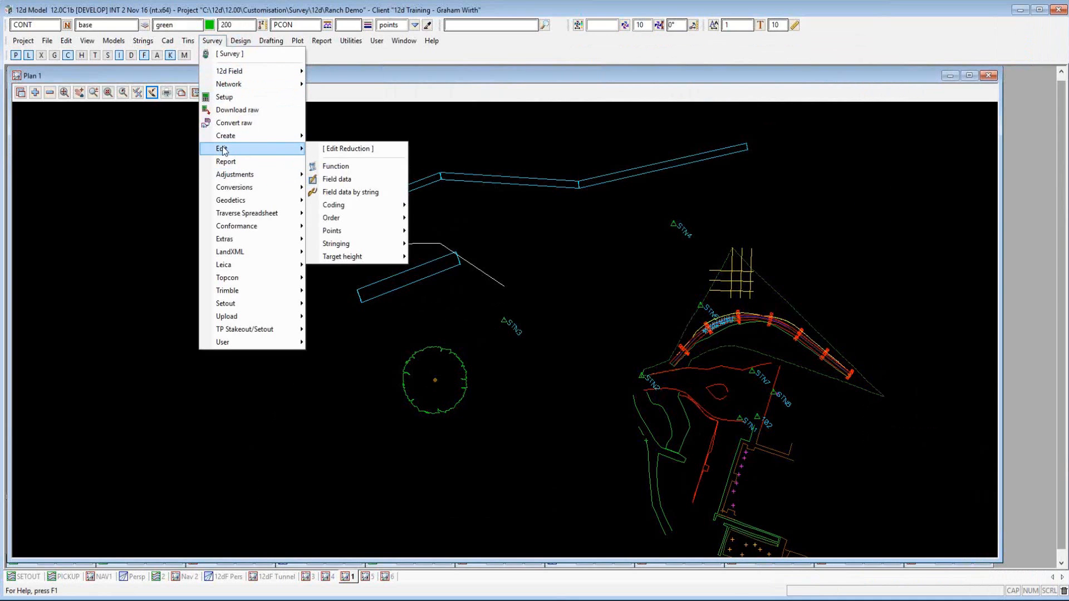
left_click(337, 167)
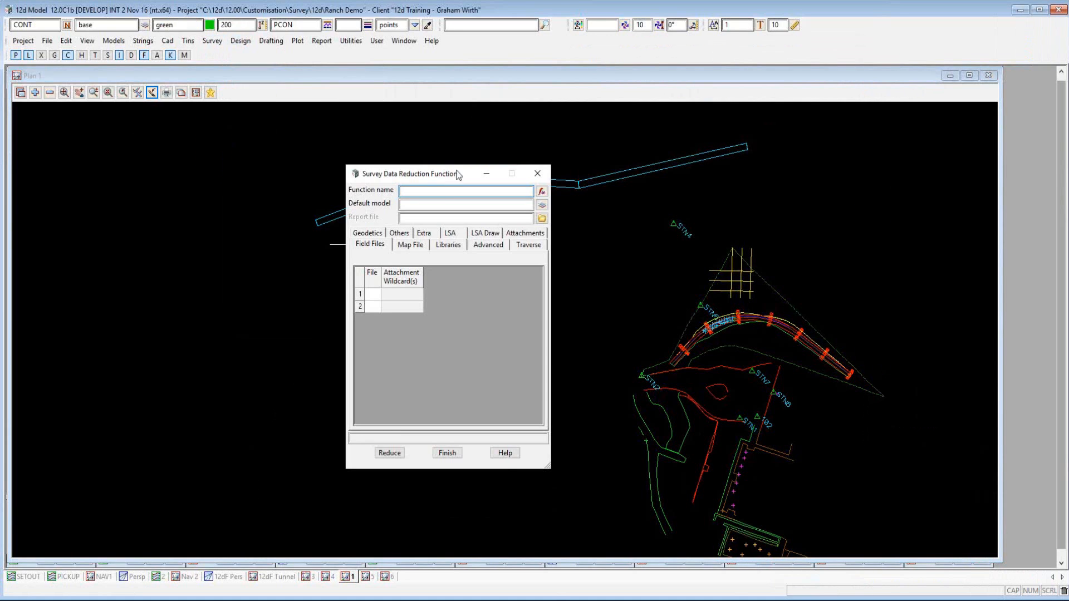
left_click(232, 146)
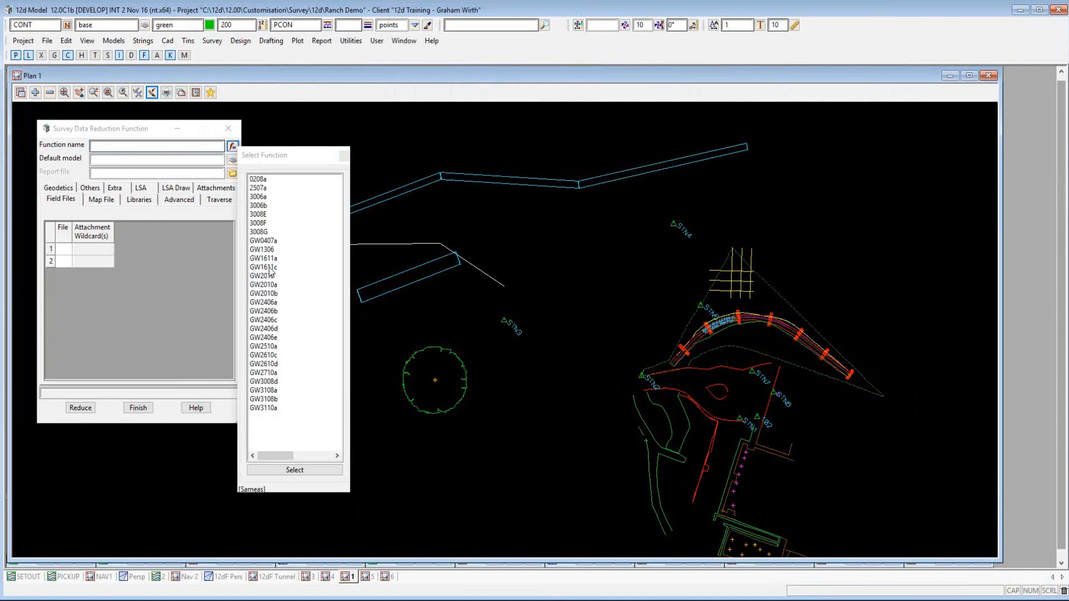
double_click(267, 268)
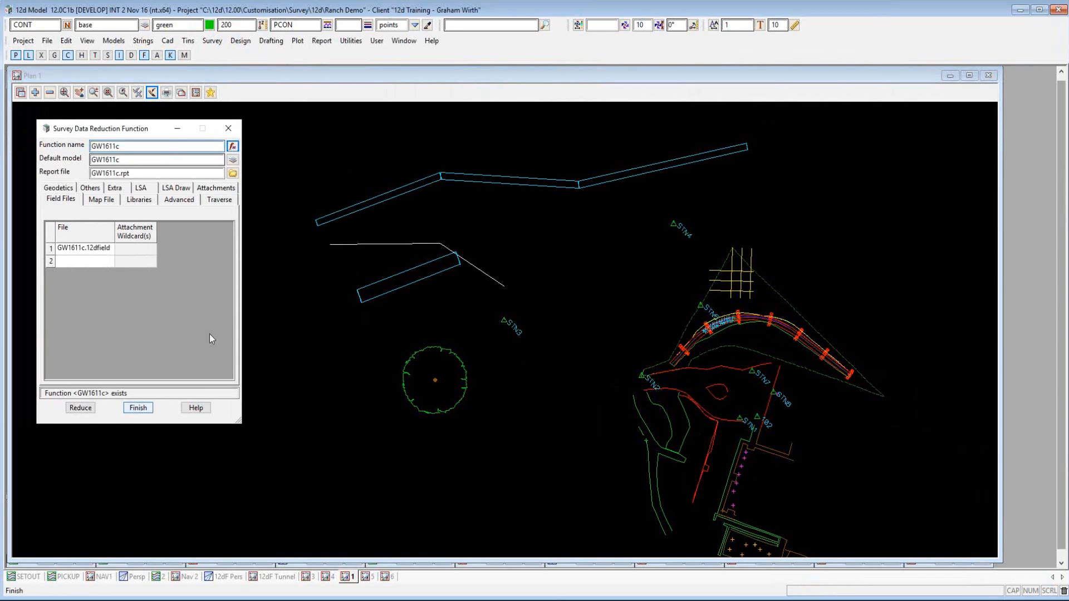
left_click(137, 409)
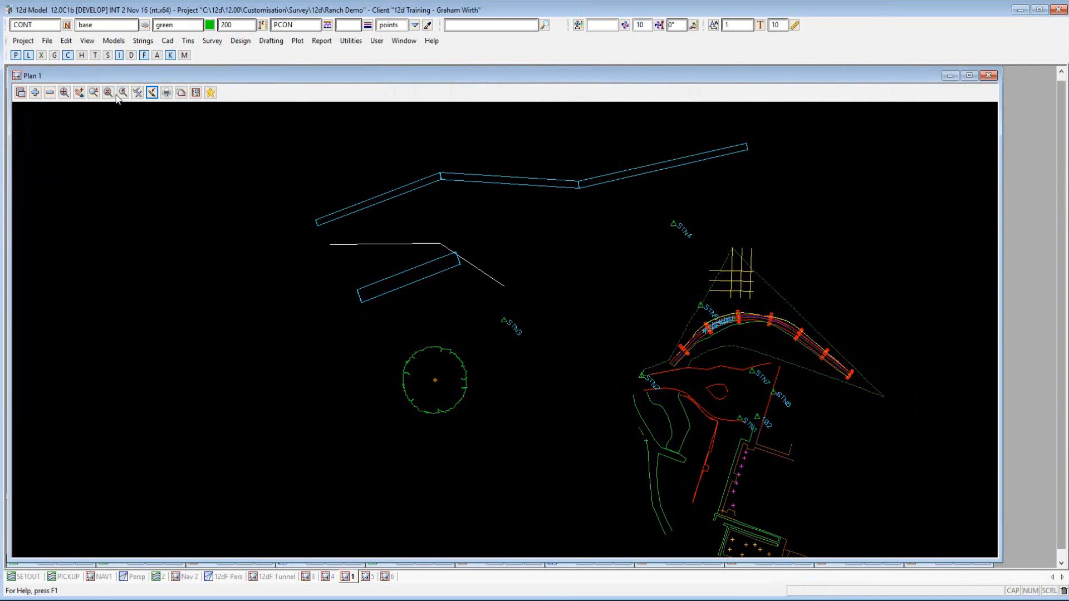
Open the field data of function GW1611c in the Survey Data Reduction Editor and move the editor clear of the picked-up strings
left_click(216, 42)
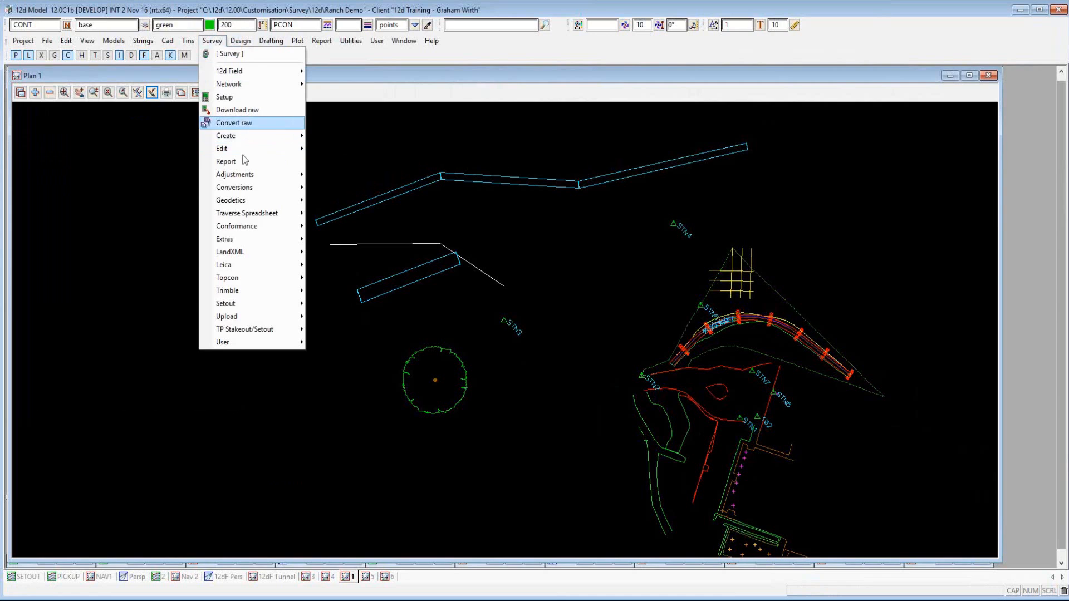
mouse_move(240, 154)
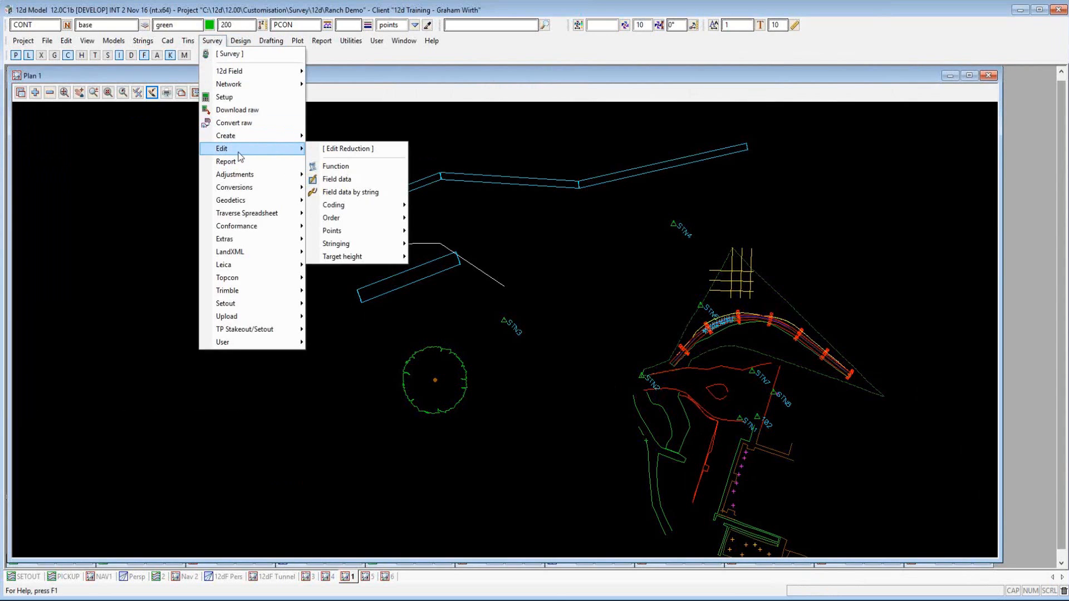
left_click(346, 179)
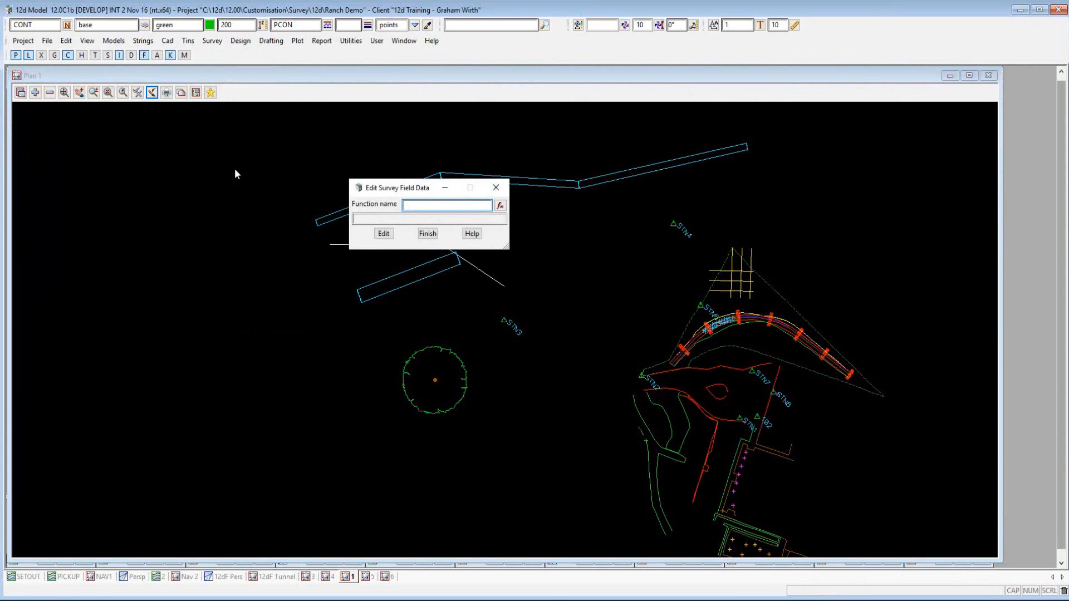
left_click(500, 206)
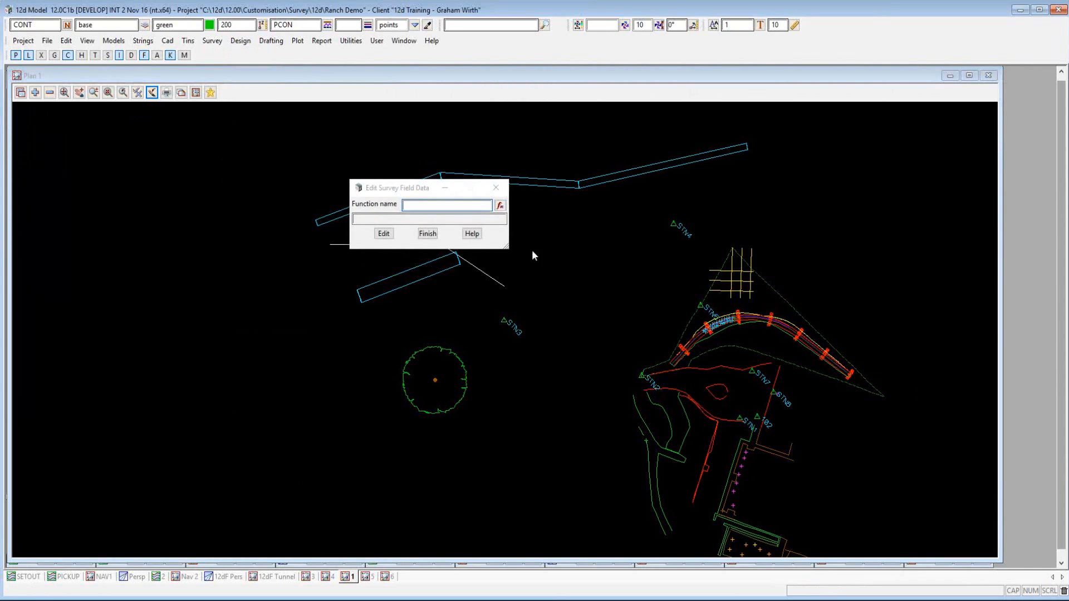
left_click(535, 327)
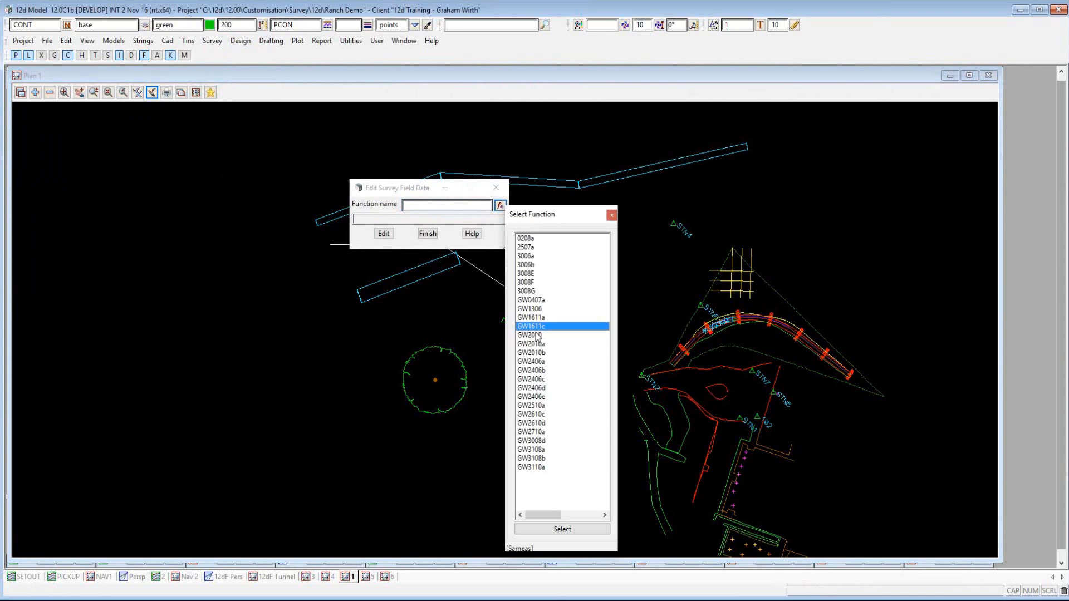
left_click(564, 528)
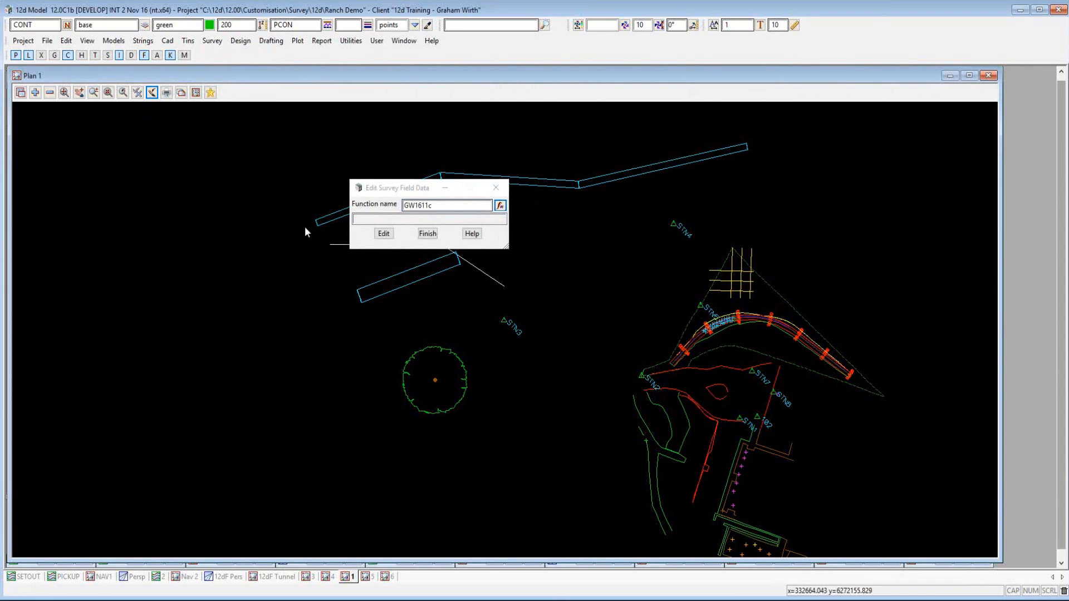
left_click(384, 233)
mouse_move(470, 246)
left_mouse_down()
mouse_move(279, 248)
mouse_move(746, 155)
left_mouse_up()
left_click_drag(824, 153, 842, 133)
Expand station STN3 and its STN4 backsight to list the measurement records, and enlarge the editor
left_click(701, 205)
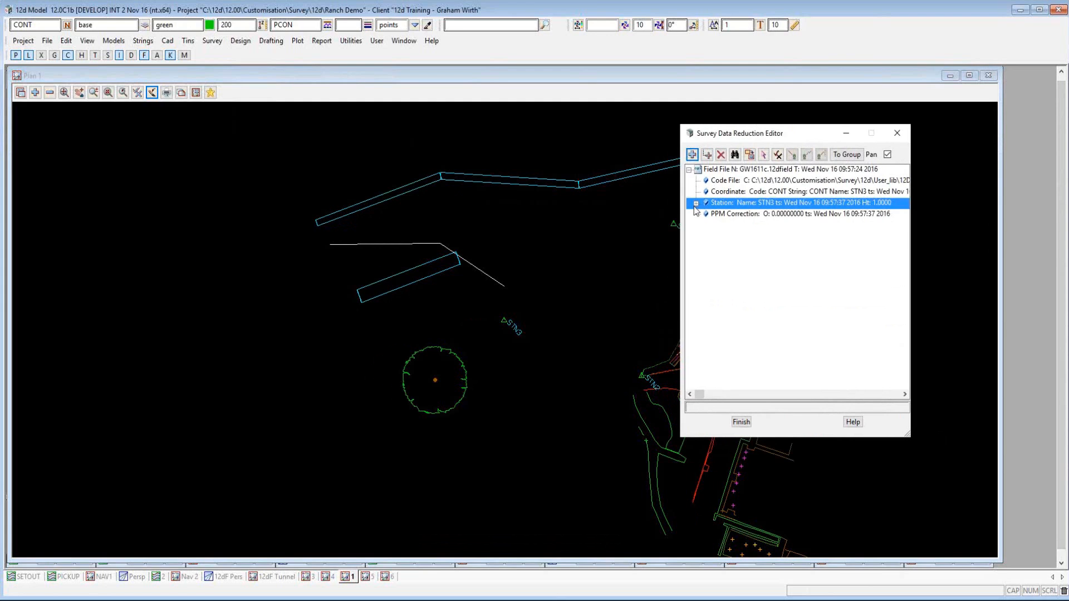
left_click(696, 204)
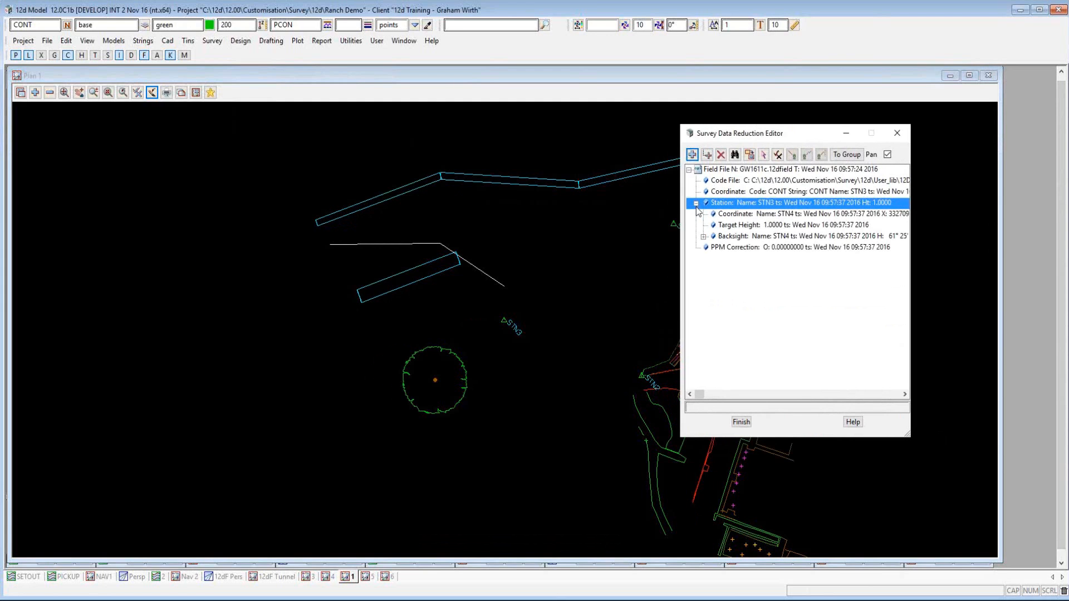
left_click(703, 237)
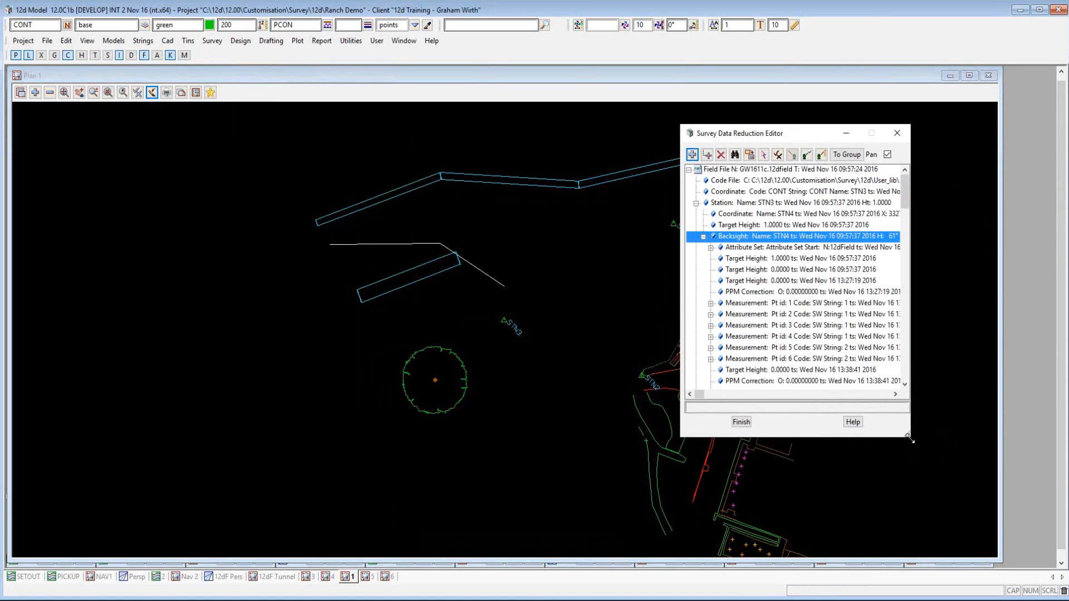
left_click_drag(910, 440, 1037, 507)
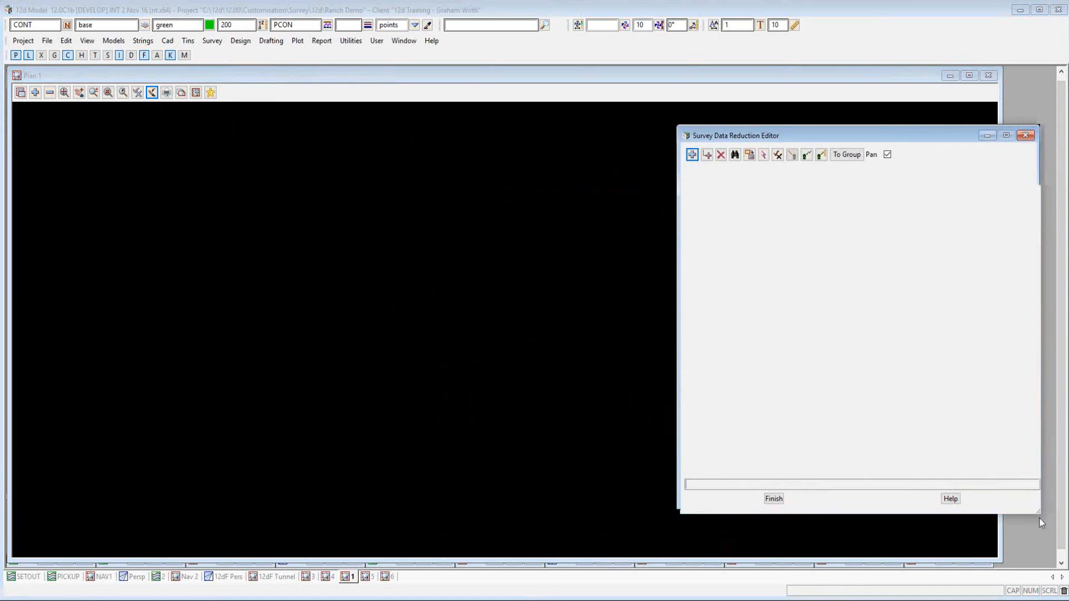
Select the point 3 measurement of SW string 1 and redraw Plan 1 to see its sight line with the strings
left_click(816, 326)
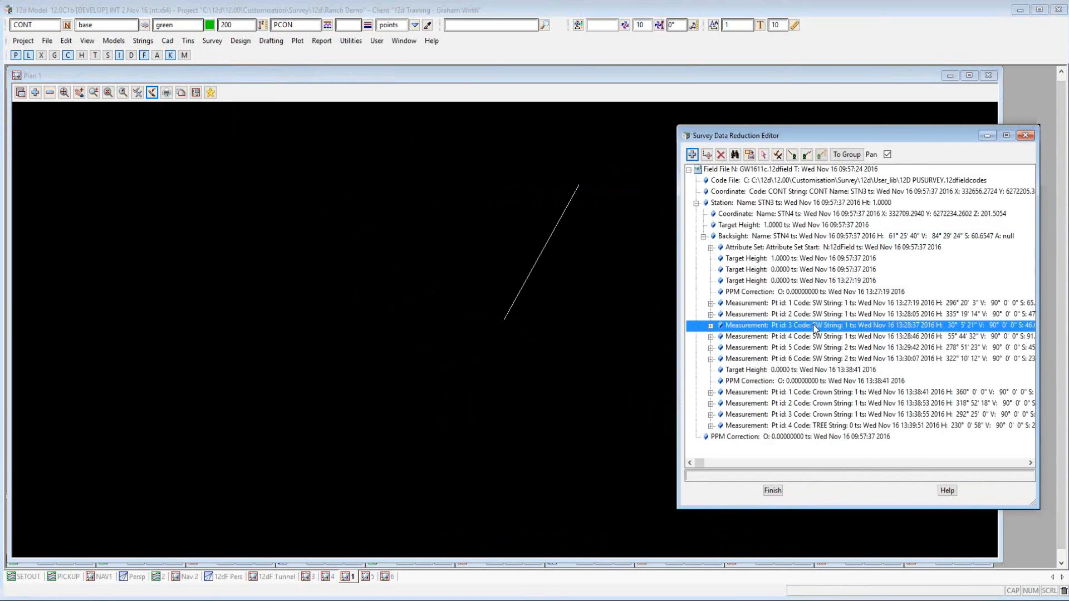
left_click(151, 93)
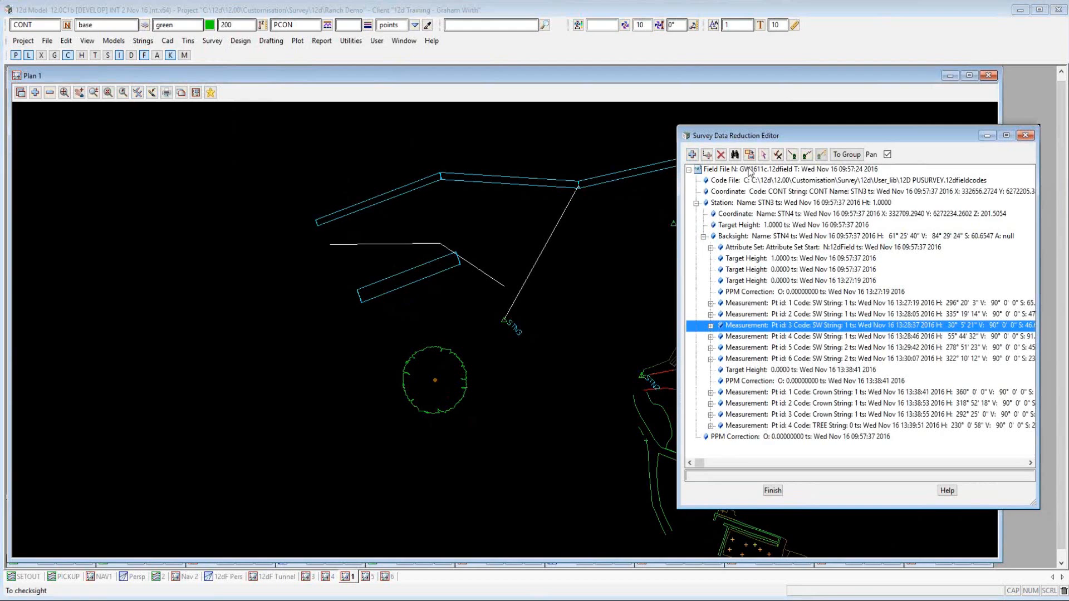
Add a Target height (opcode 5) command with a value of 2.1 under the STN4 backsight
left_click(704, 237)
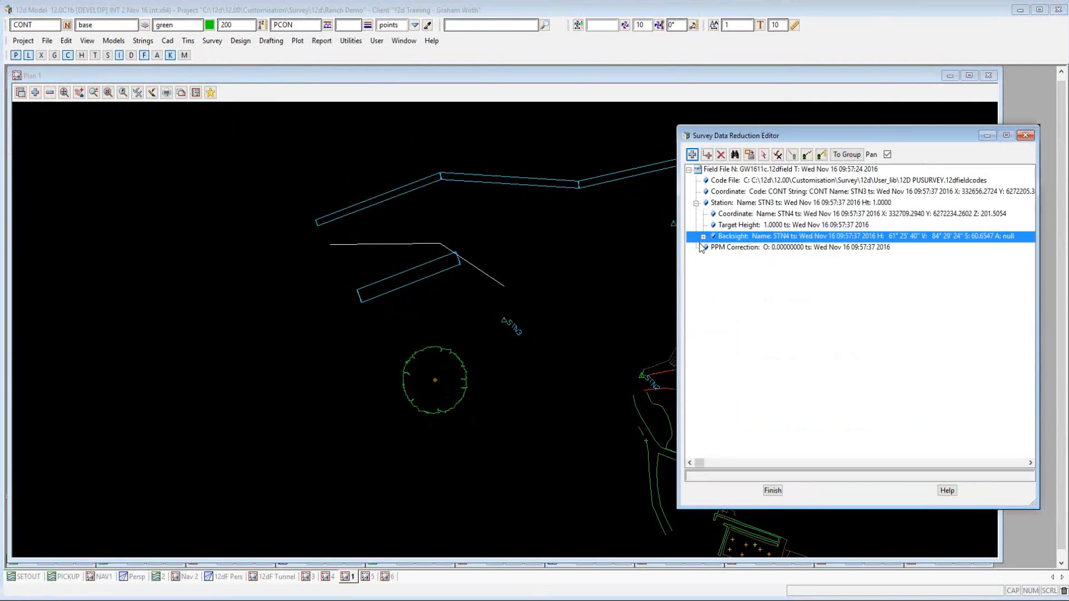
left_click(708, 156)
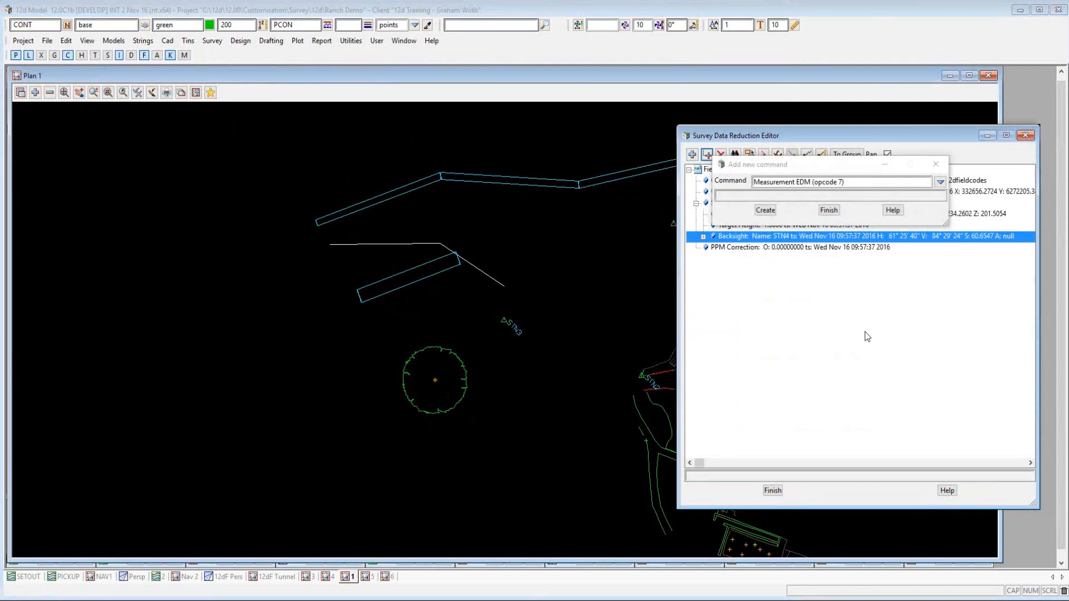
left_click(940, 182)
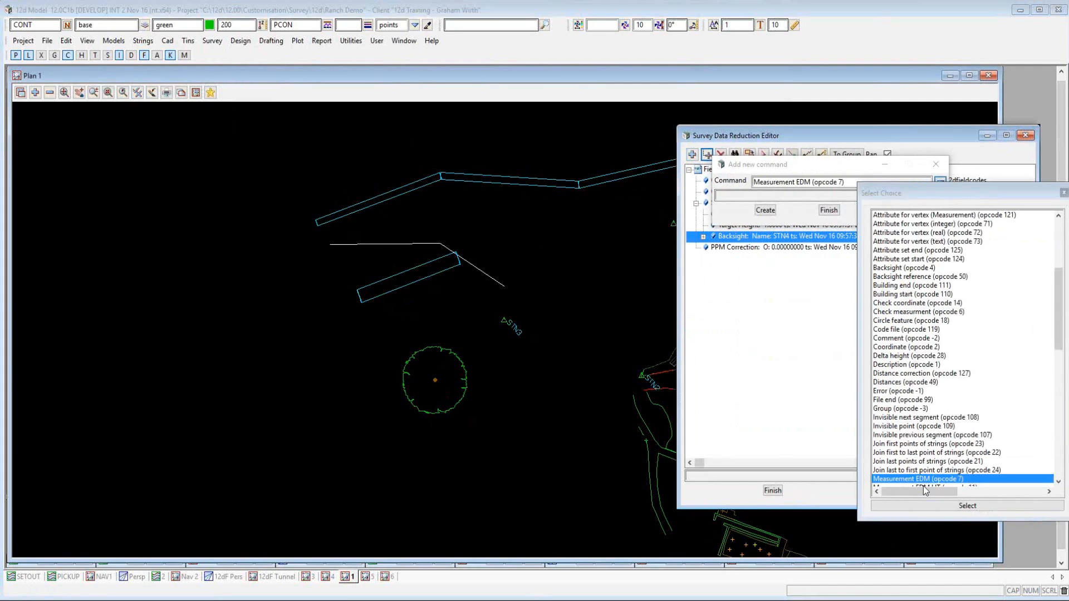
left_click_drag(1061, 345, 1056, 479)
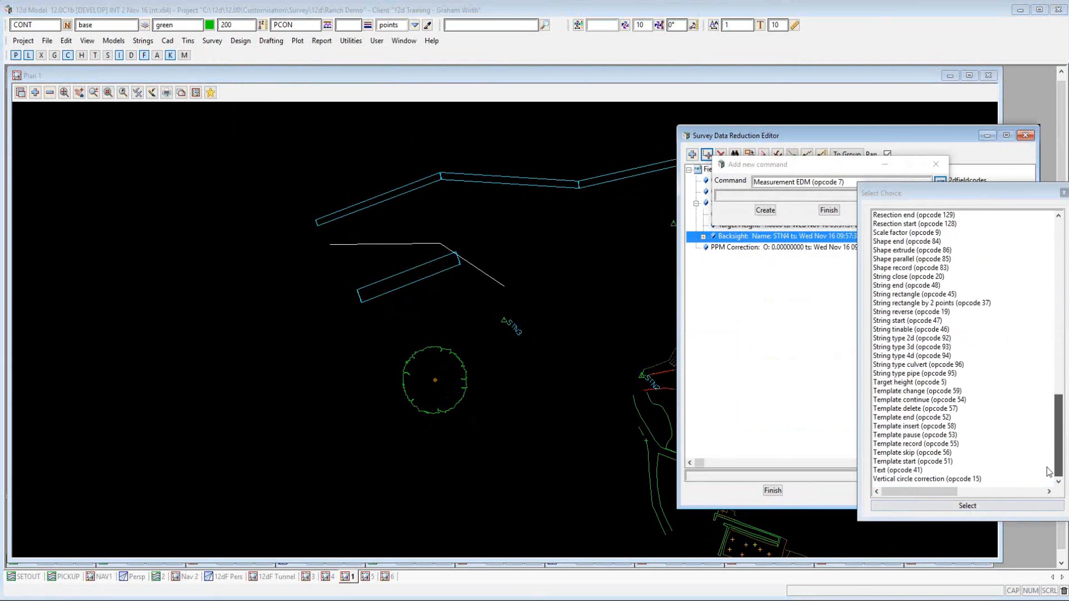
left_click(905, 382)
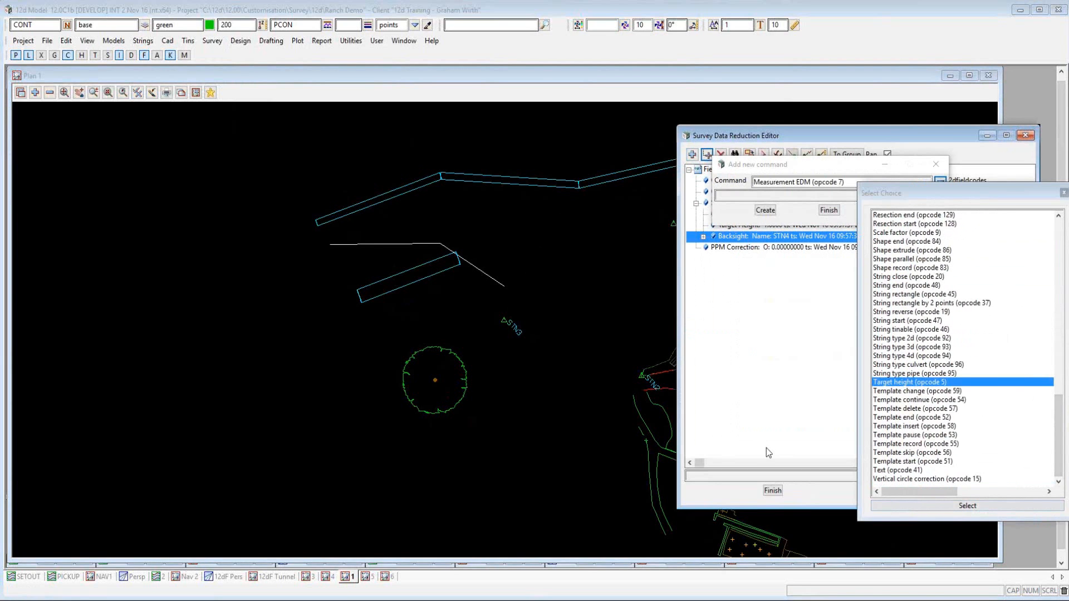
left_click(994, 502)
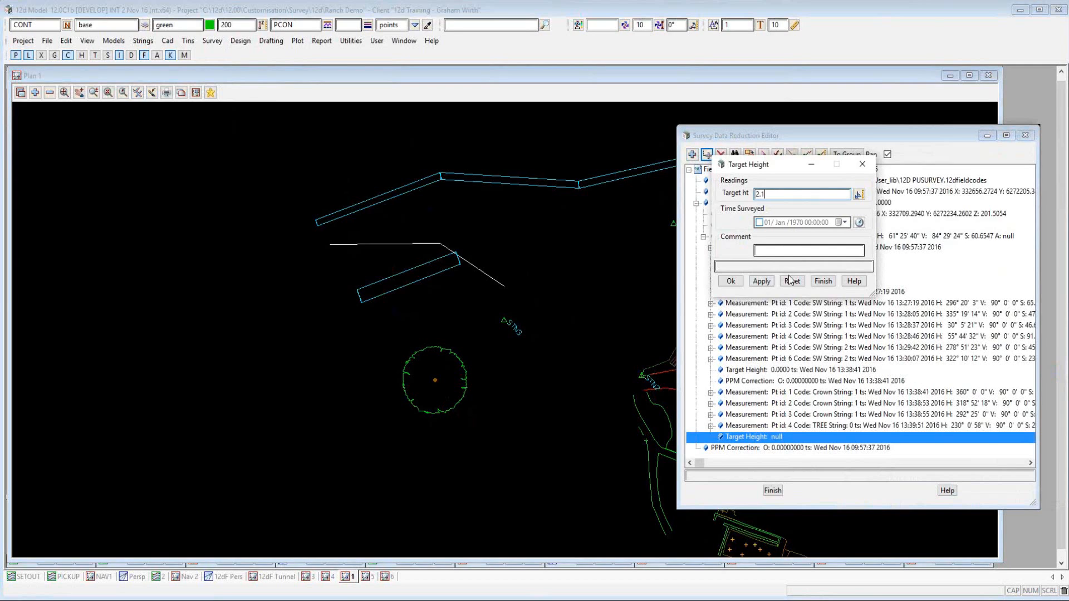
left_click(766, 285)
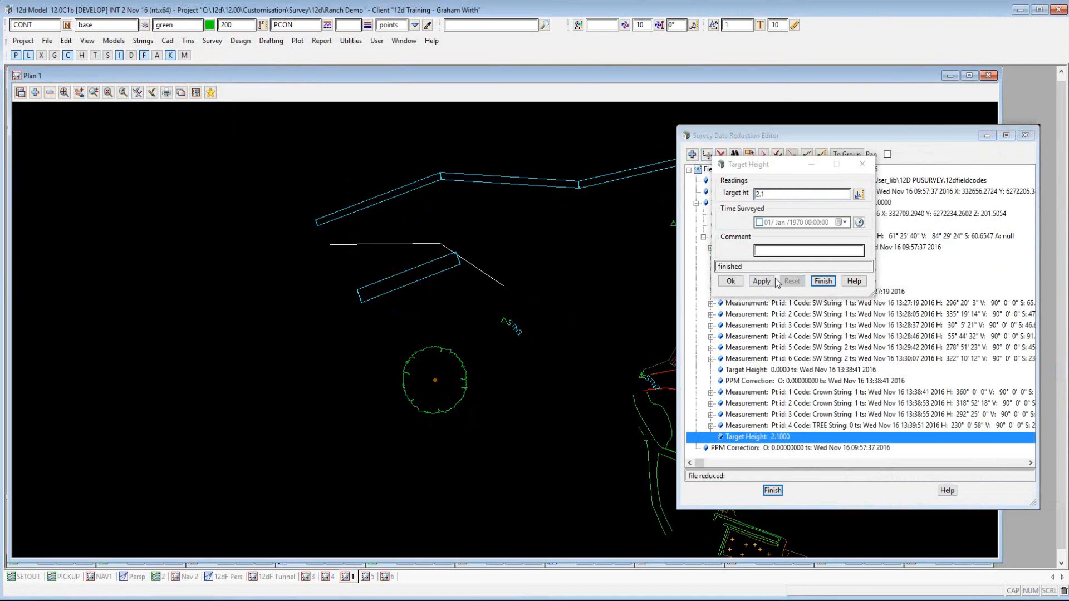
left_click(731, 284)
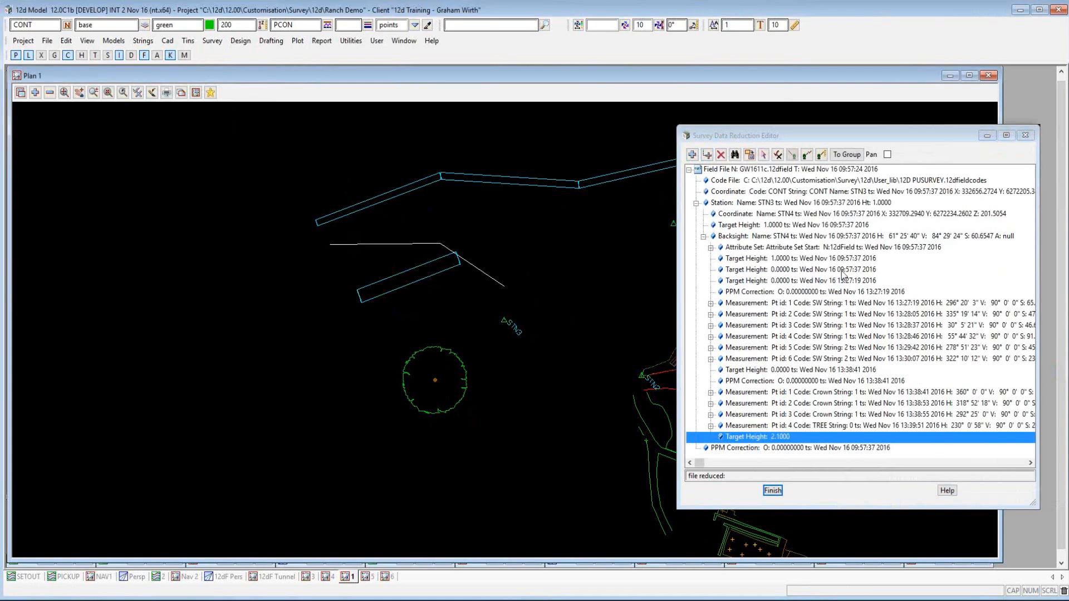
Delete the point 3 measurement of SW string 1 and select the point 4 measurement
scroll(757, 290, "down", 1)
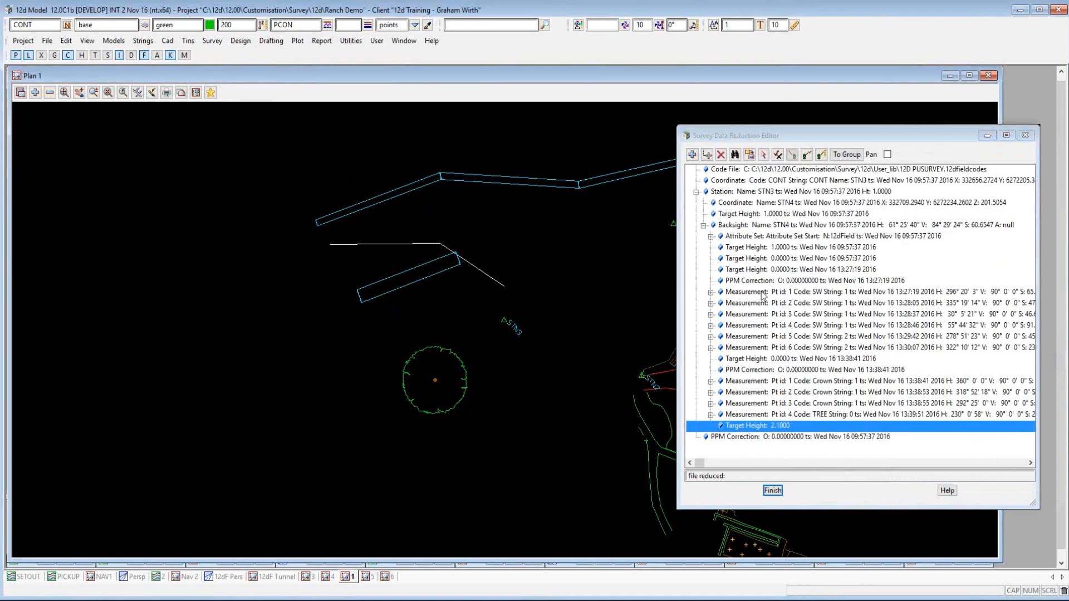
left_click(762, 403)
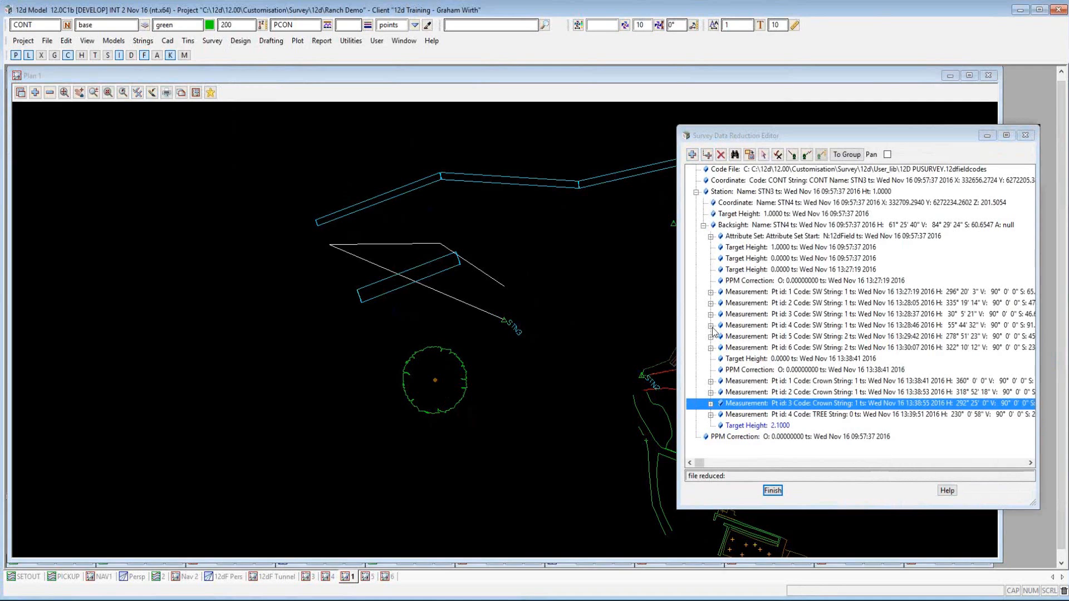
left_click(744, 315)
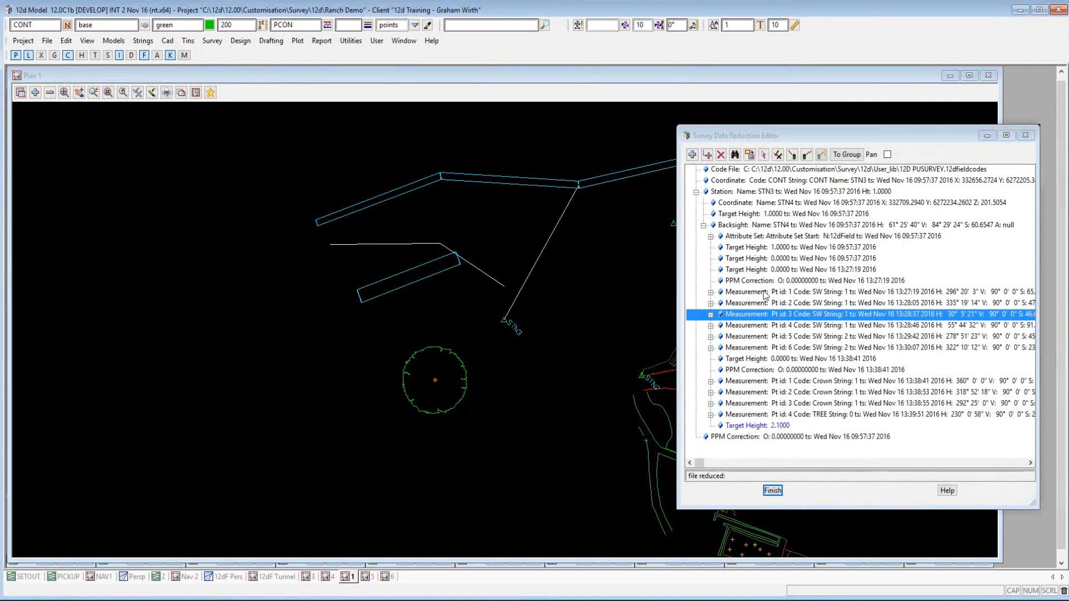
left_click(721, 157)
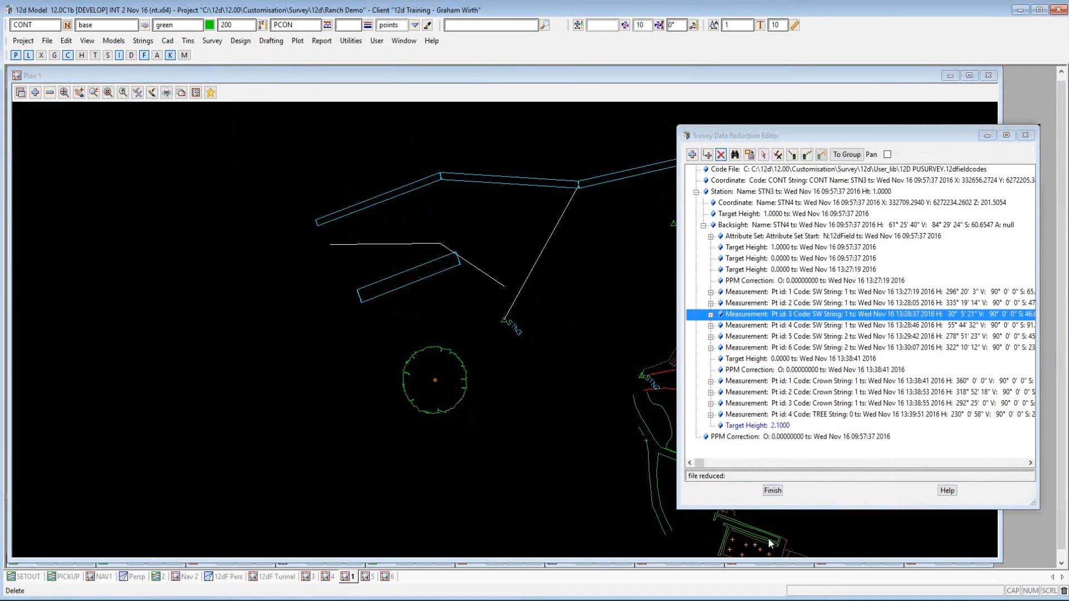
left_click(743, 326)
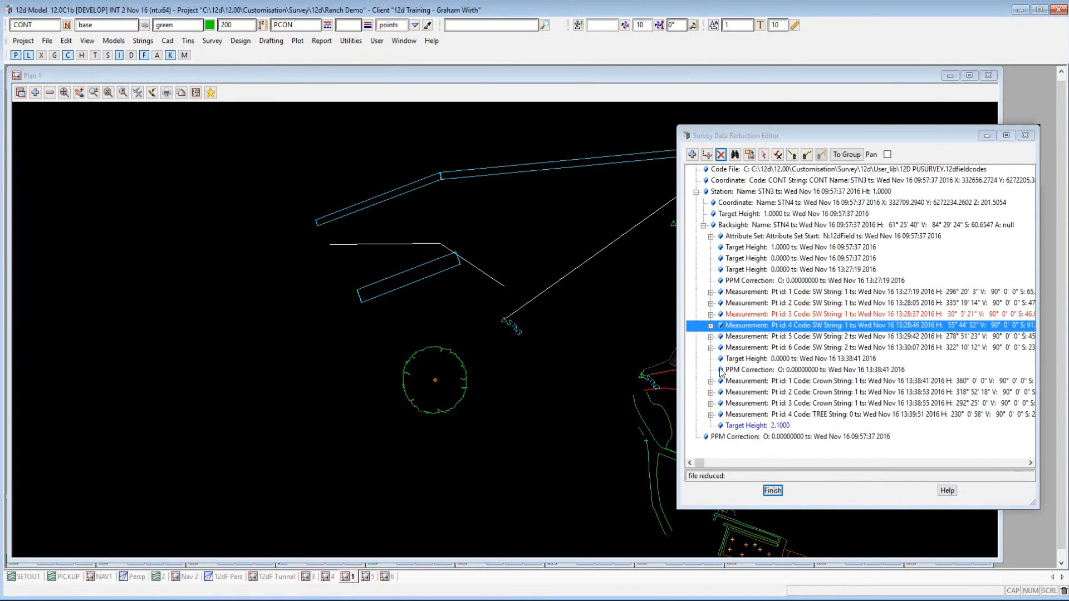
Pick the SW string's first point in Plan 1 to locate its measurement record, and redraw the plan
left_click(765, 155)
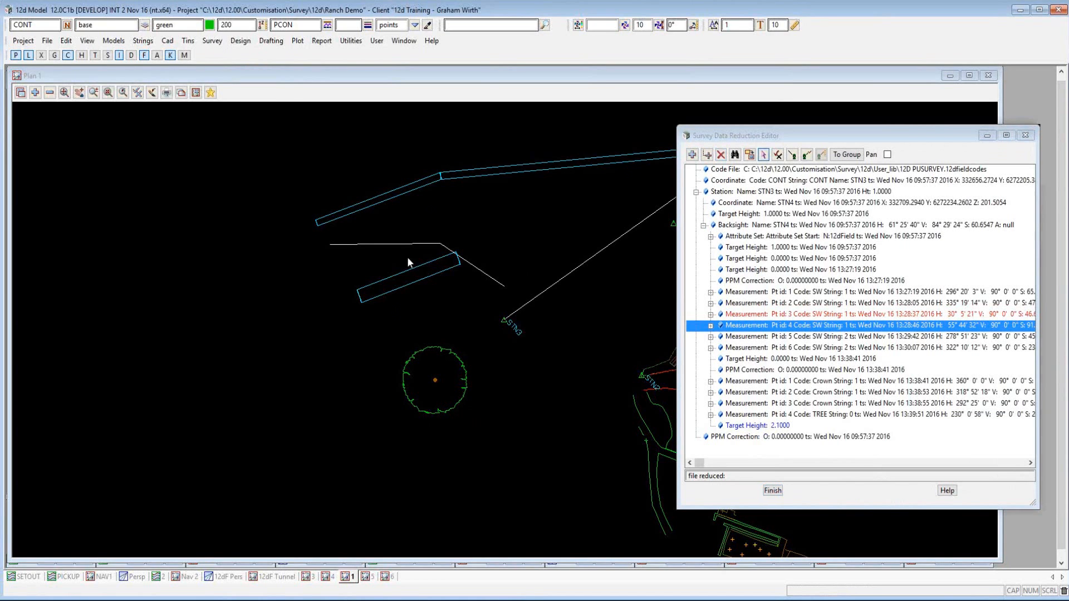
left_click(320, 223)
middle_click(317, 222)
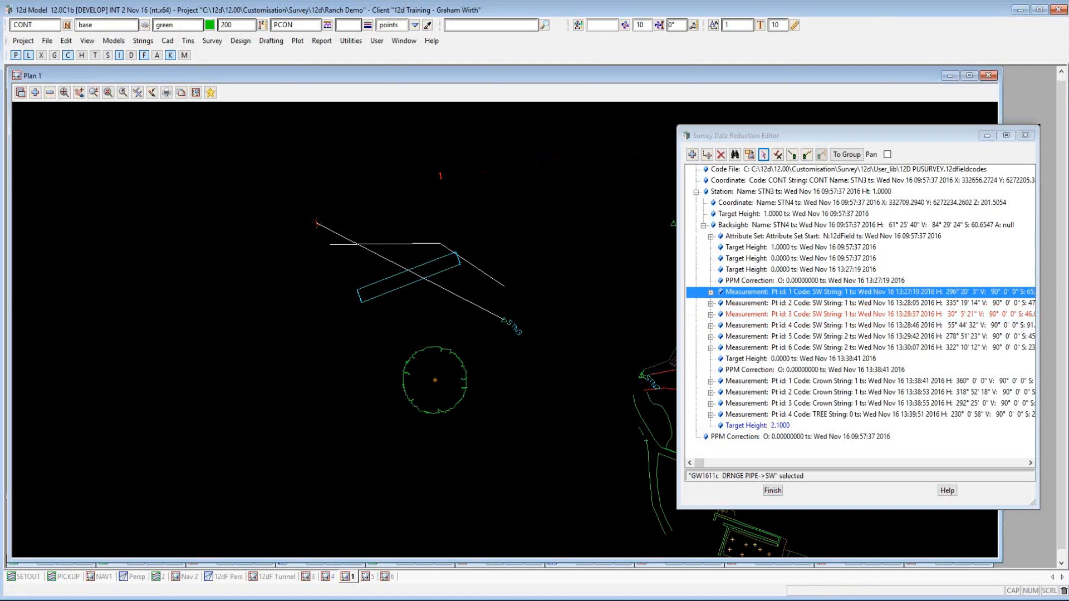
left_click(151, 92)
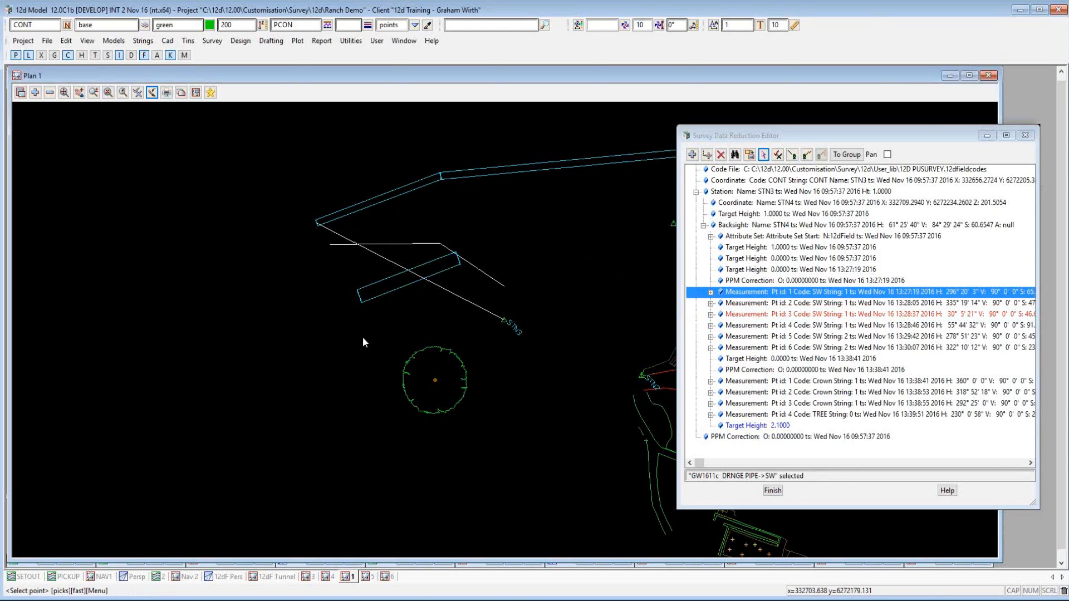
Open the Pickup editor for 12d pickup codes, enlarge it, and read in the file 12D PUSURVEY.12dfieldcodes
left_click(212, 41)
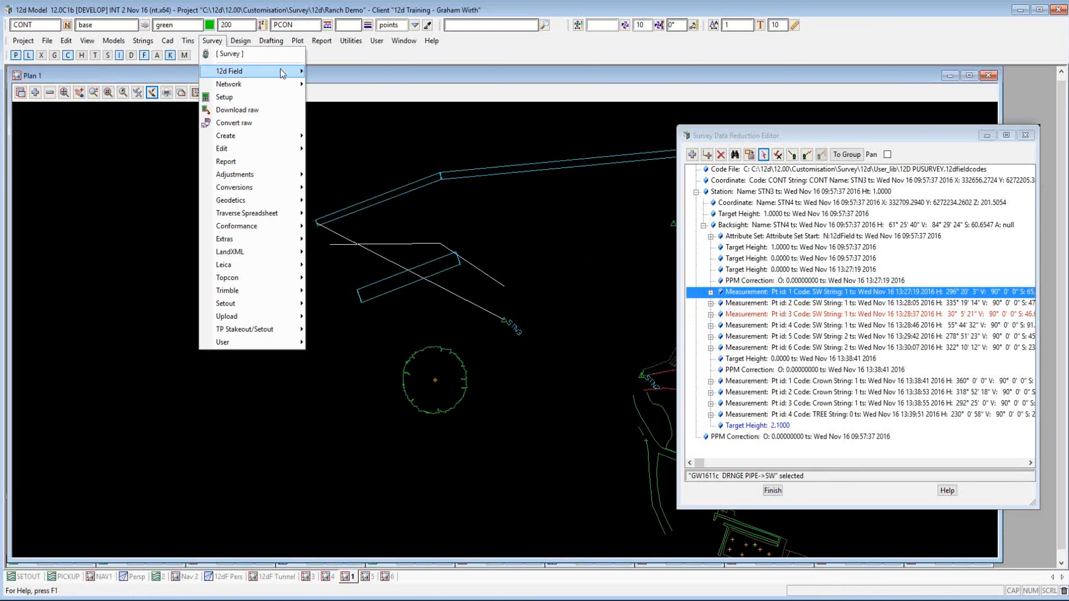
mouse_move(279, 68)
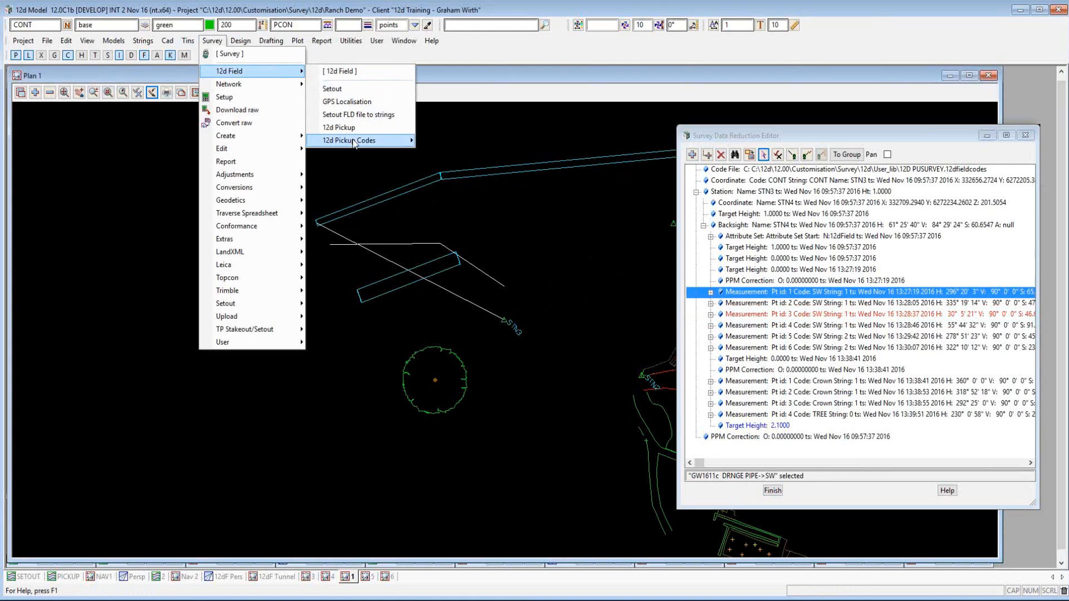
mouse_move(397, 143)
left_click(514, 158)
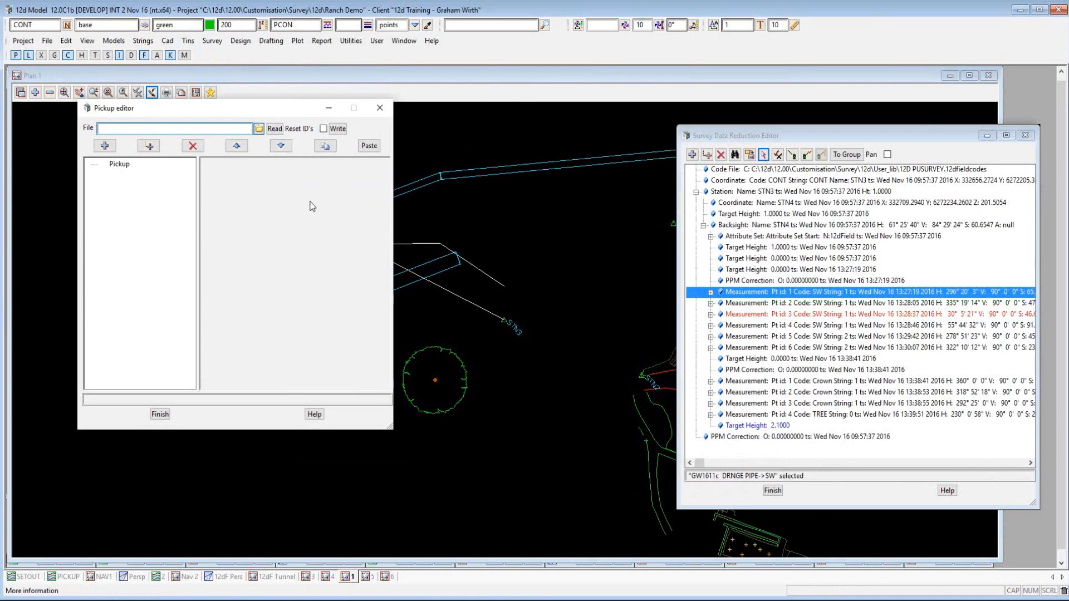
left_click(260, 128)
left_click(279, 291)
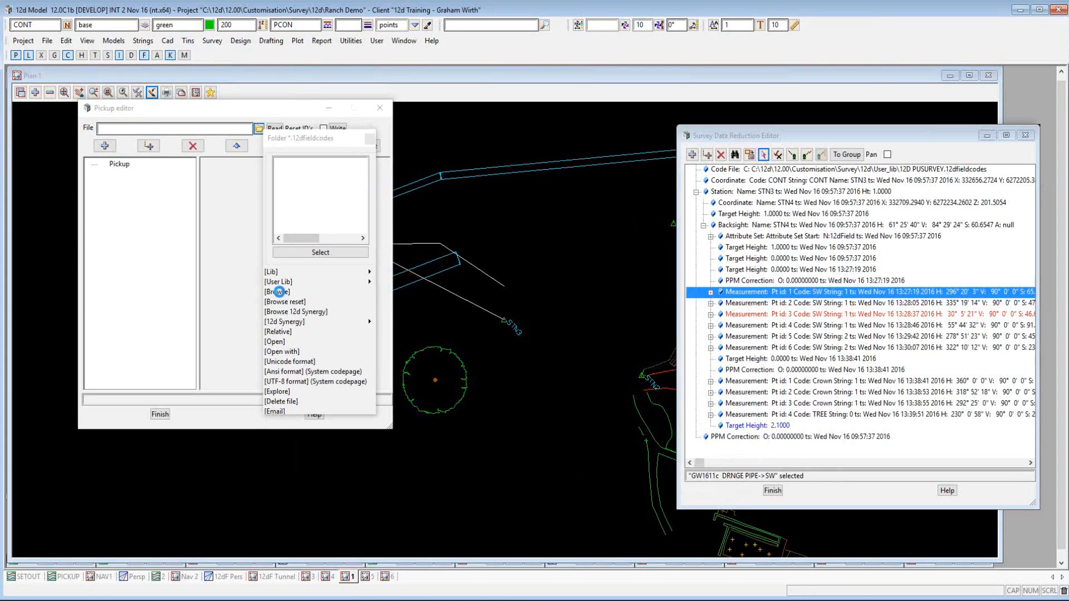
left_click(279, 291)
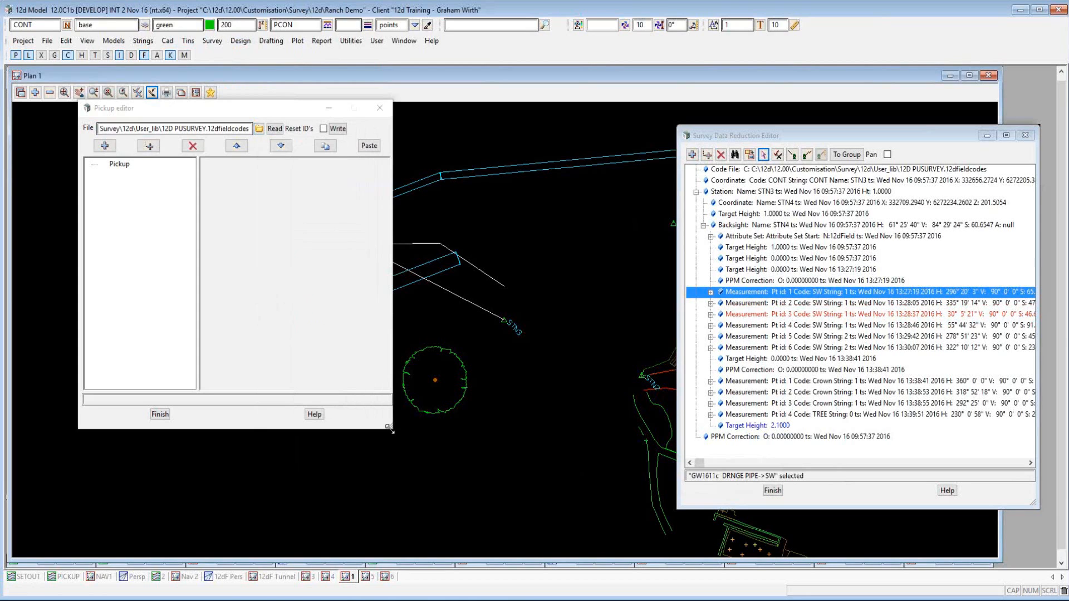
left_click_drag(389, 429, 596, 473)
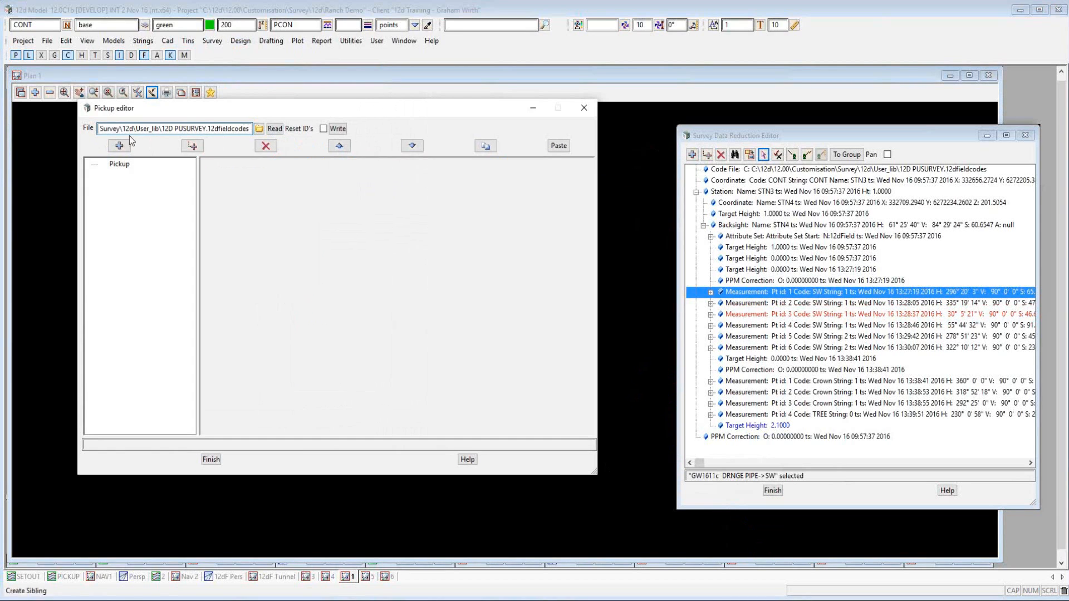
left_click(274, 128)
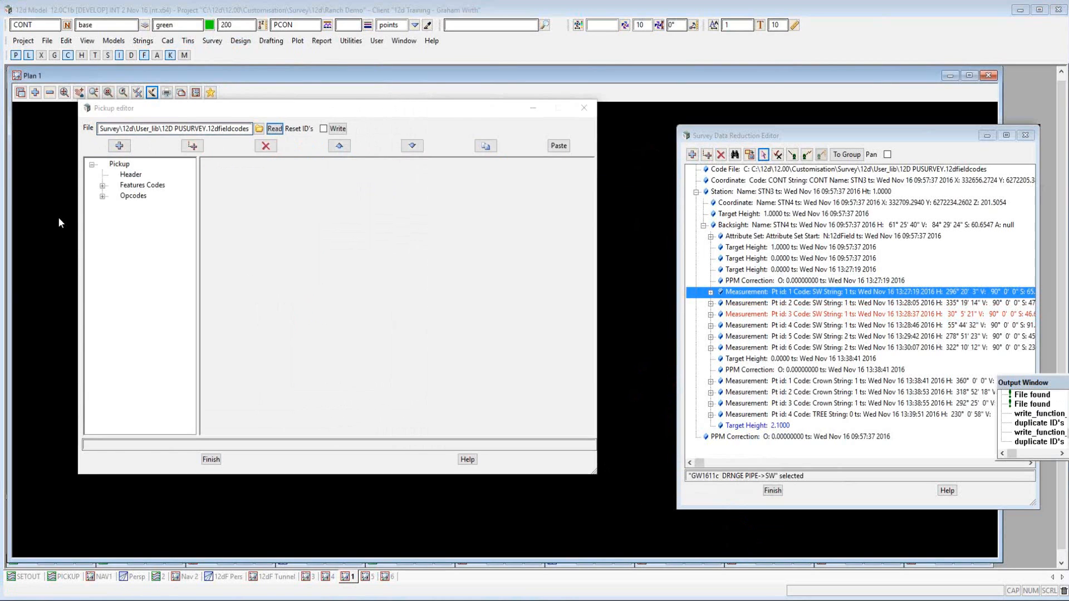
Expand the Vegetation feature codes down to Tree and examine the Tree feature's definition and breakline choices
left_click(103, 187)
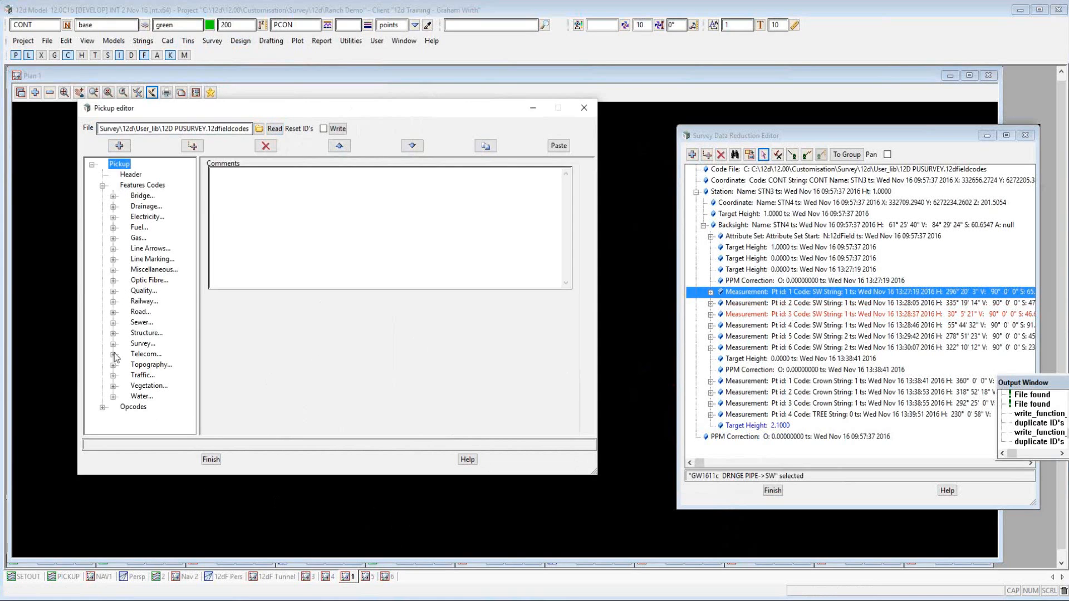
left_click(113, 386)
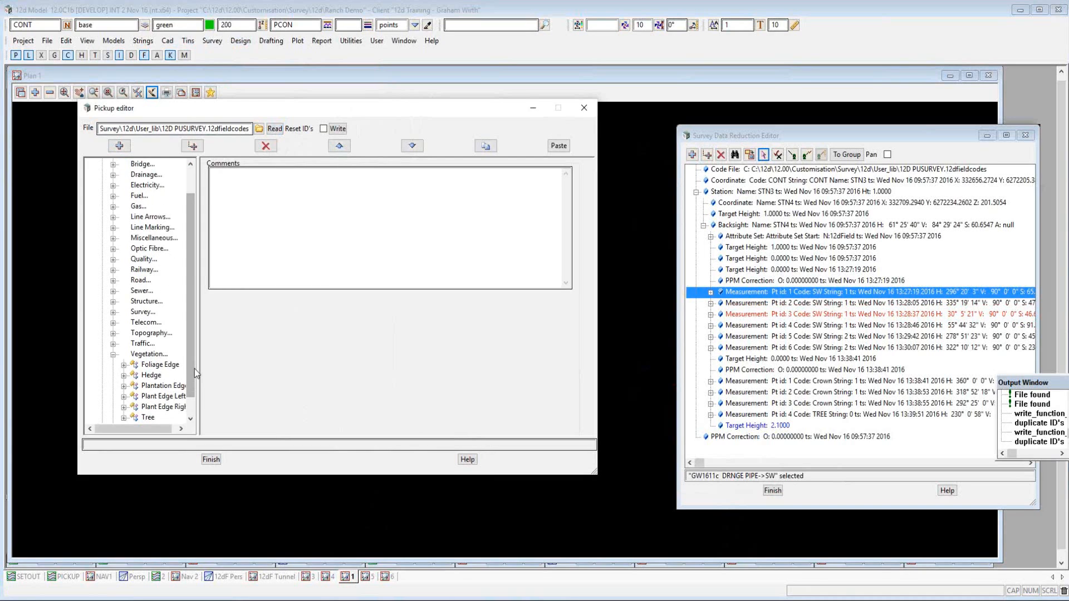
left_click_drag(195, 368, 242, 416)
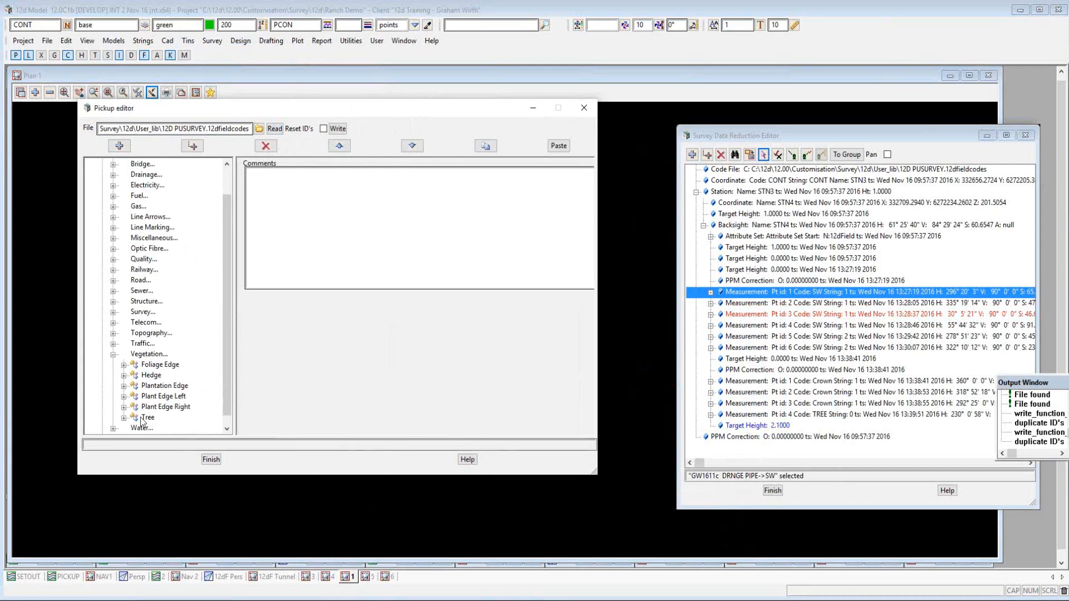
left_click(124, 417)
left_click(148, 375)
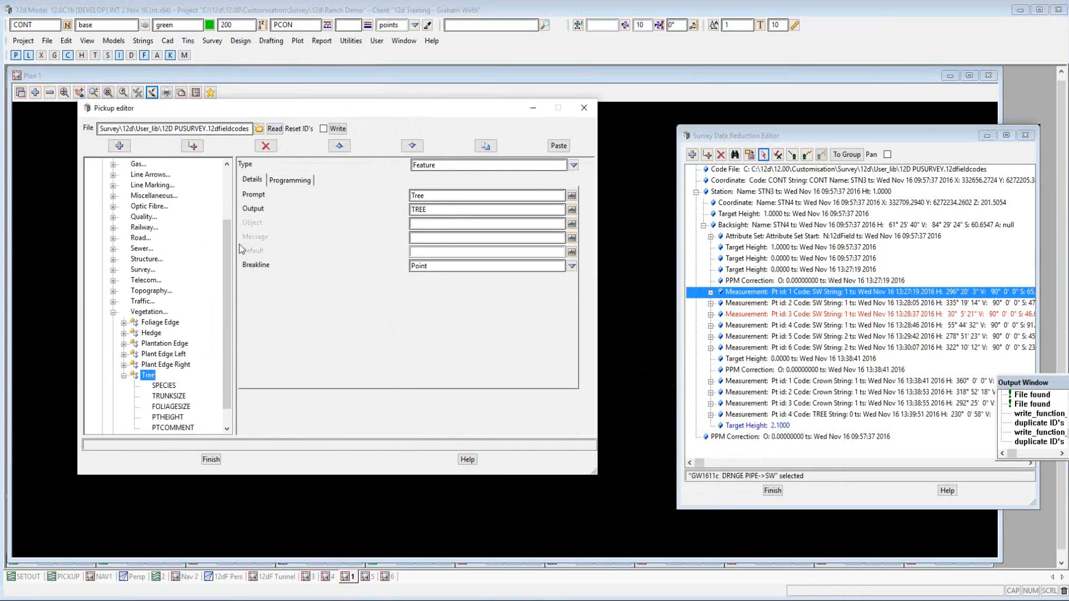
left_click(572, 266)
left_click(586, 299)
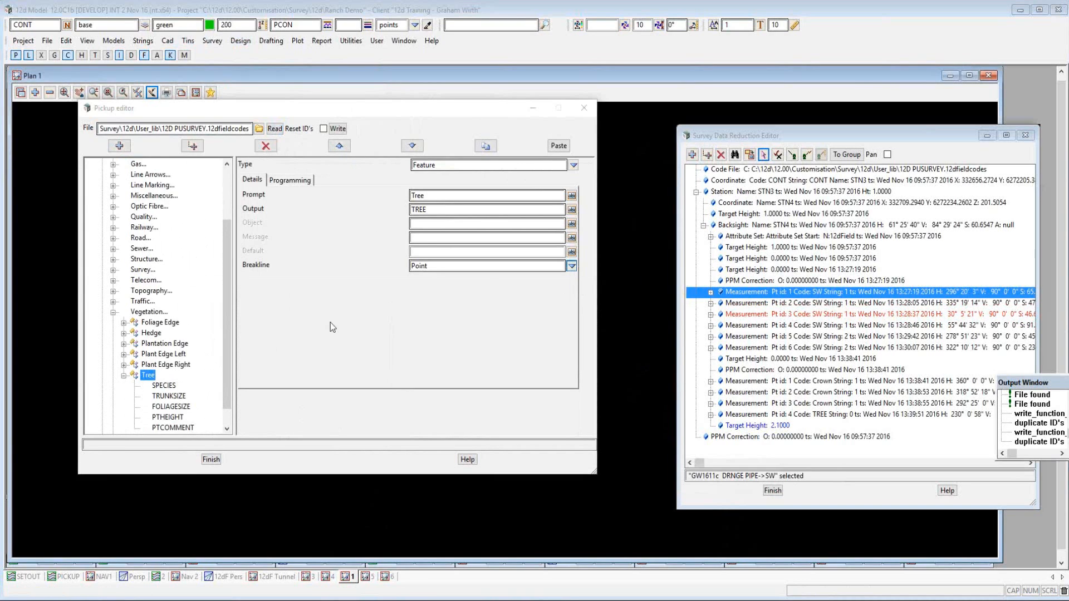
Examine the Tree attributes SPECIES, TRUNKSIZE, FOLIAGESIZE and PTHEIGHT, including the attribute types available
left_click(167, 386)
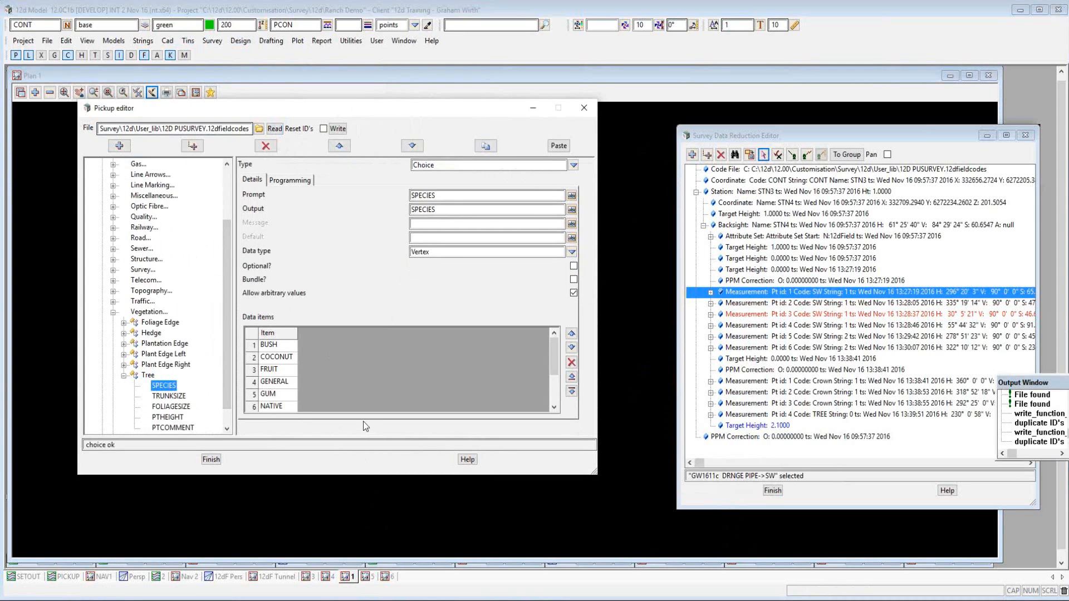
left_click(178, 397)
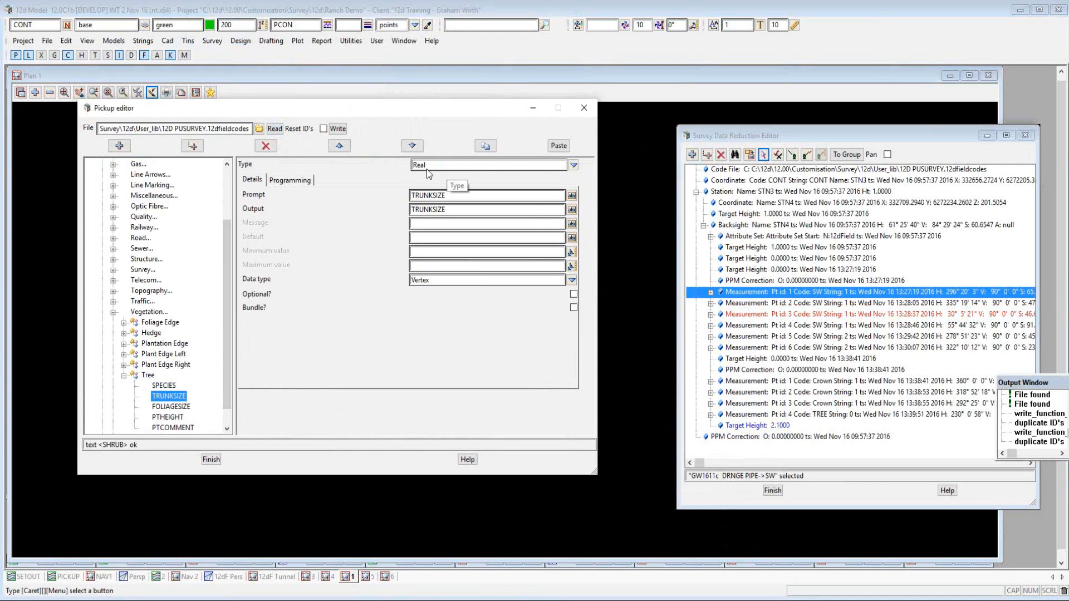
left_click(575, 165)
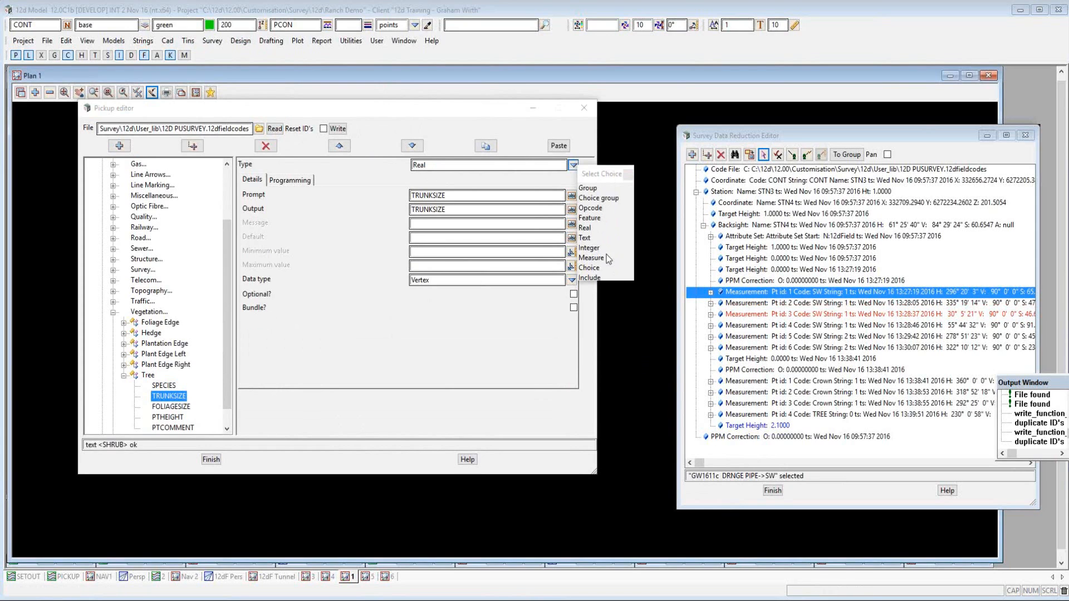
left_click(177, 409)
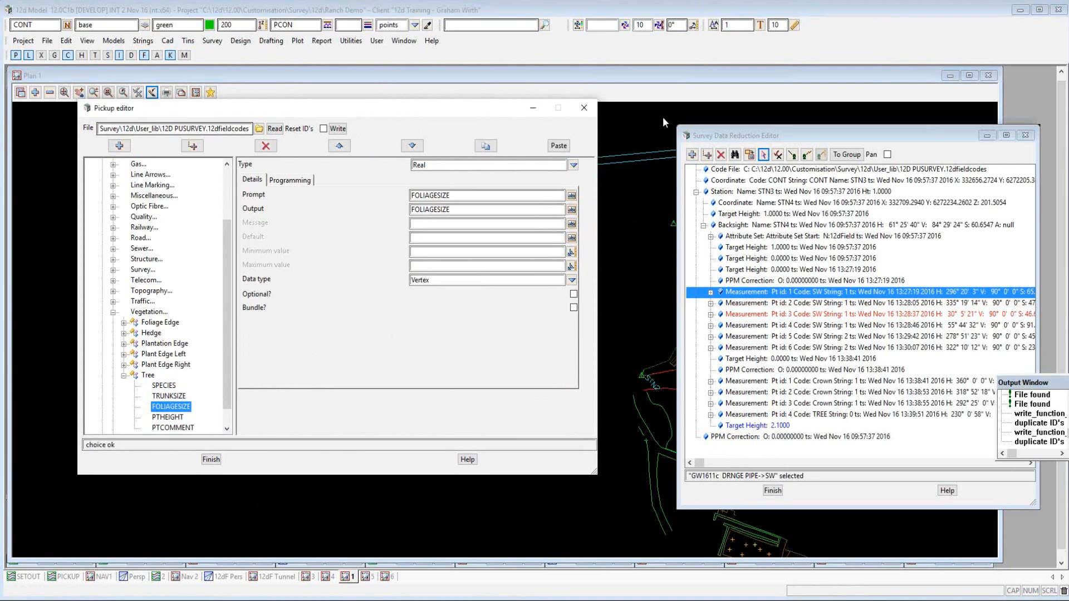
left_click(169, 417)
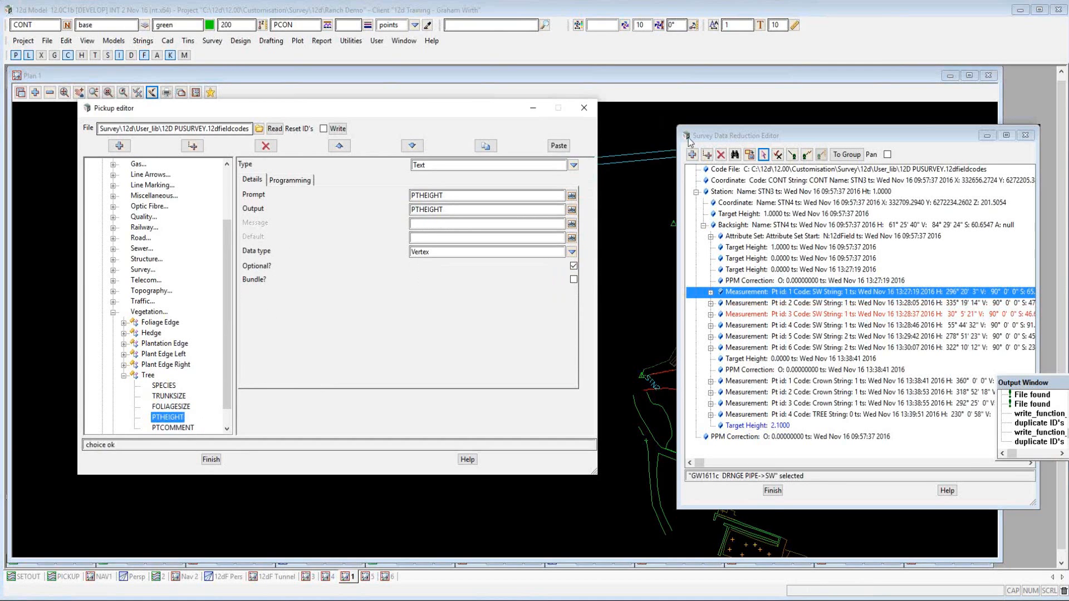
left_click(573, 165)
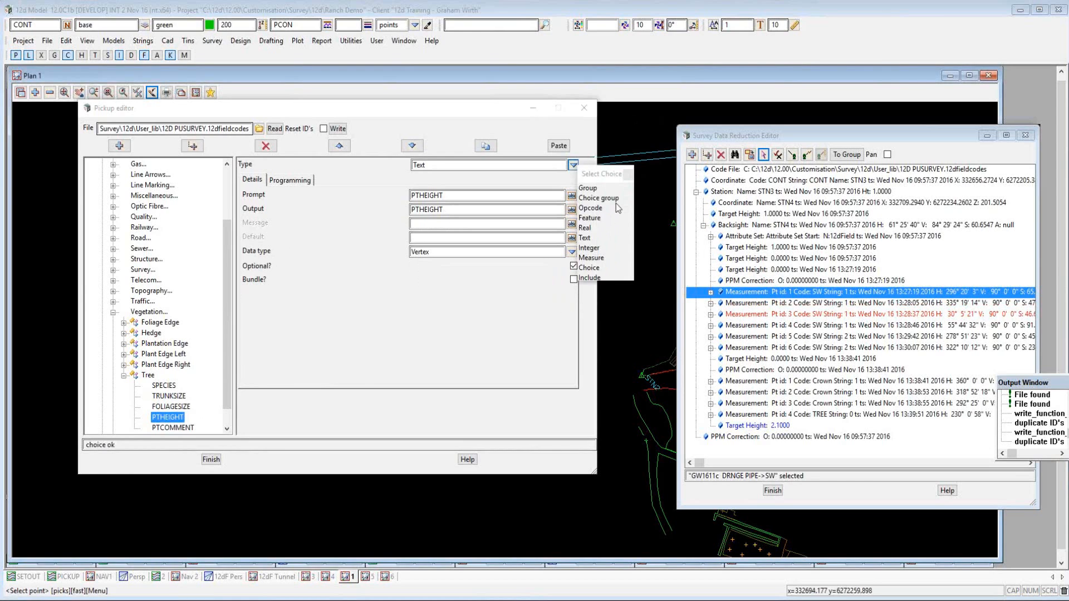
left_click(628, 177)
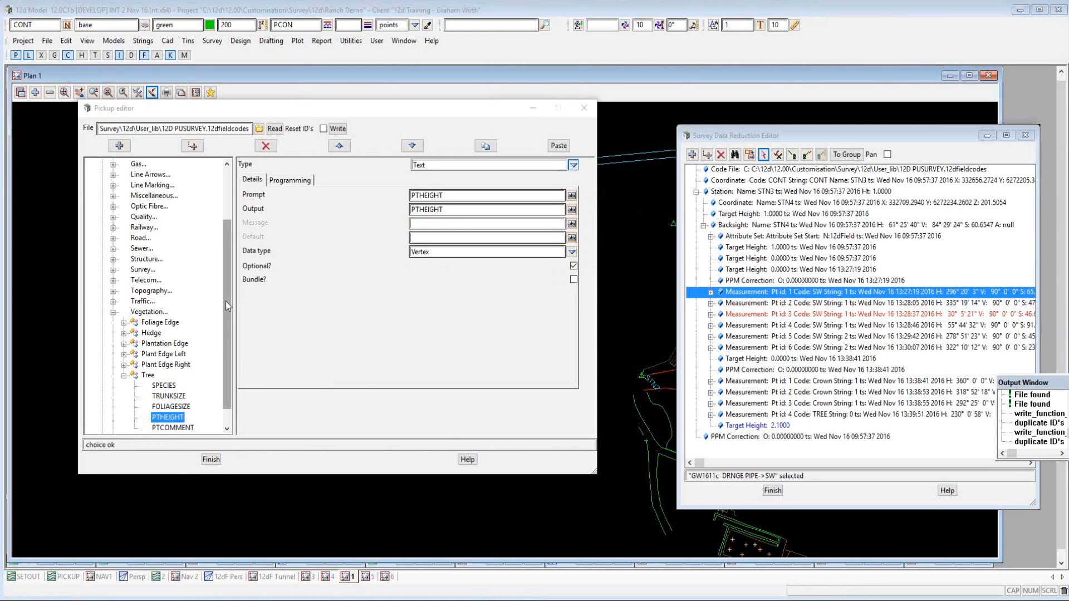
left_click_drag(229, 341, 230, 360)
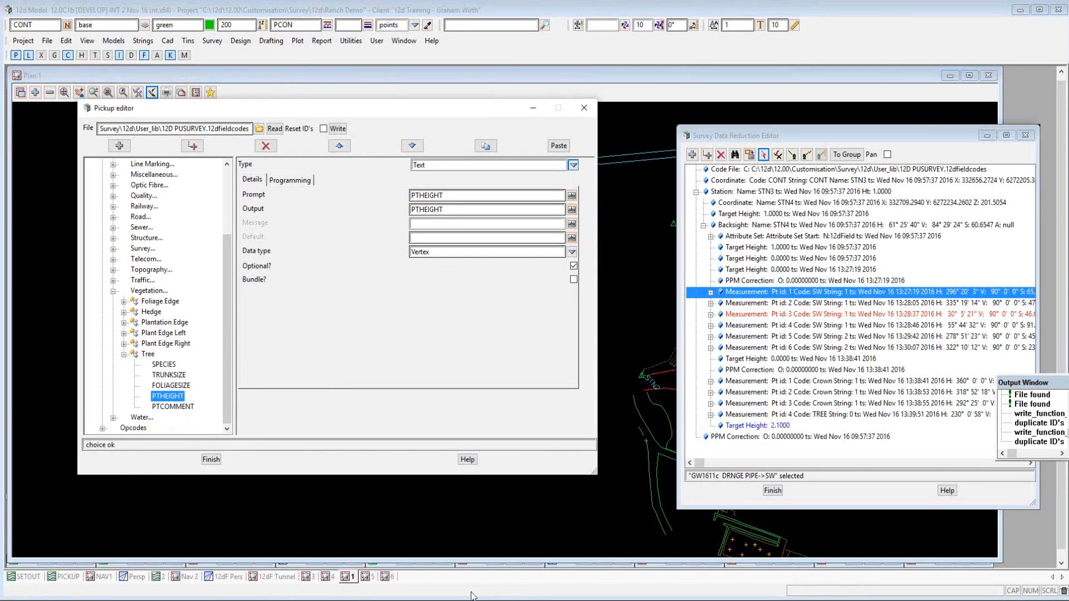